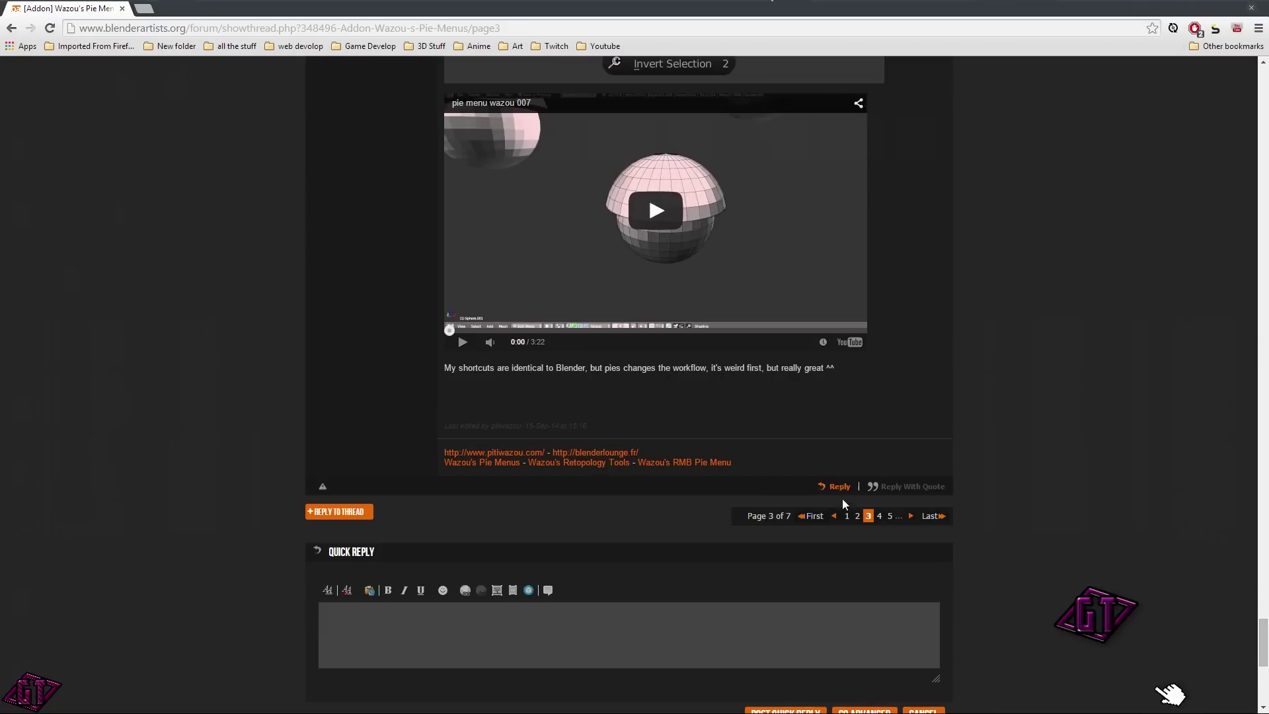
- Open page 1 of the Wazou's Pie Menus thread and look over the start of its opening post
click(846, 515)
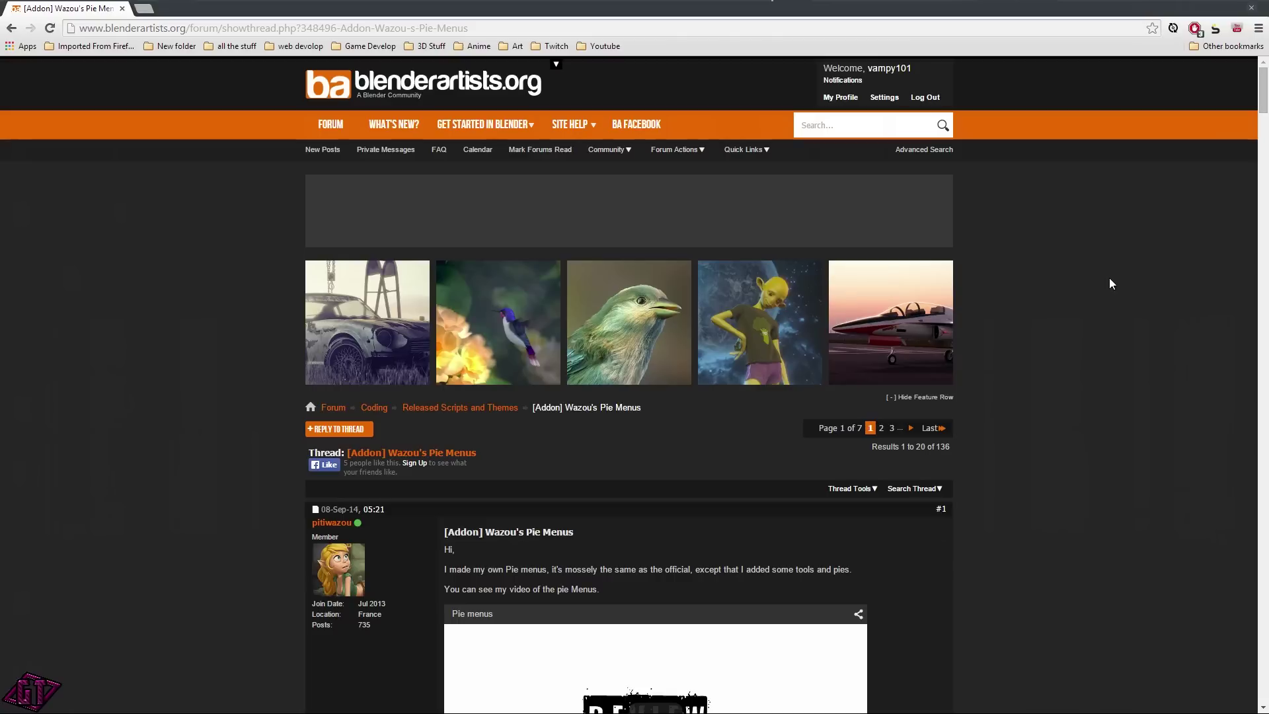
scroll(1110, 283, down, 2)
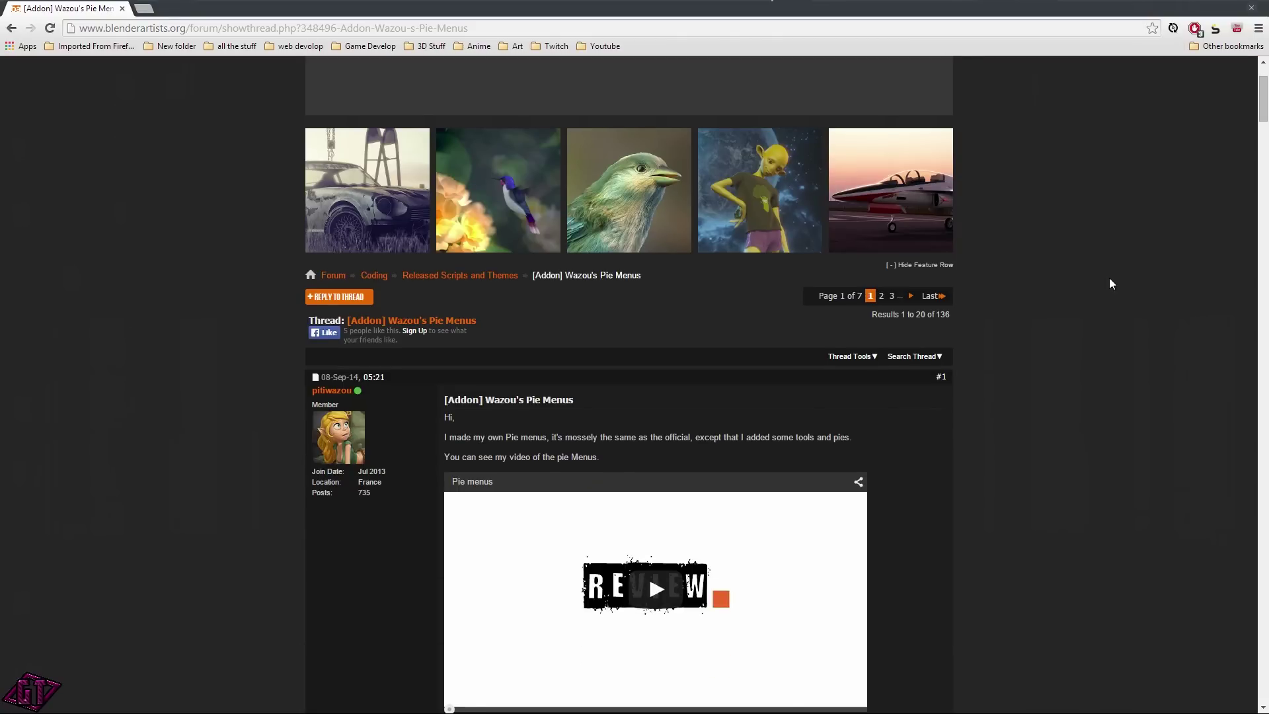
scroll(1109, 278, down, 5)
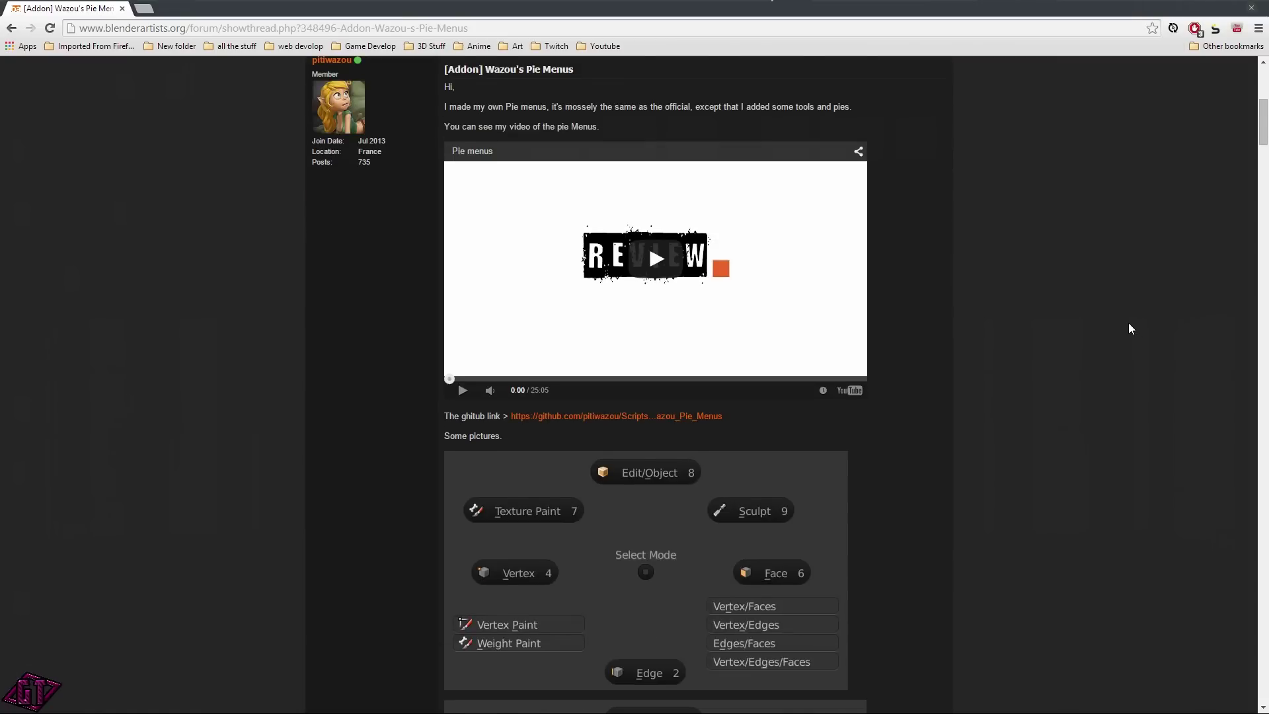
scroll(1129, 323, up, 5)
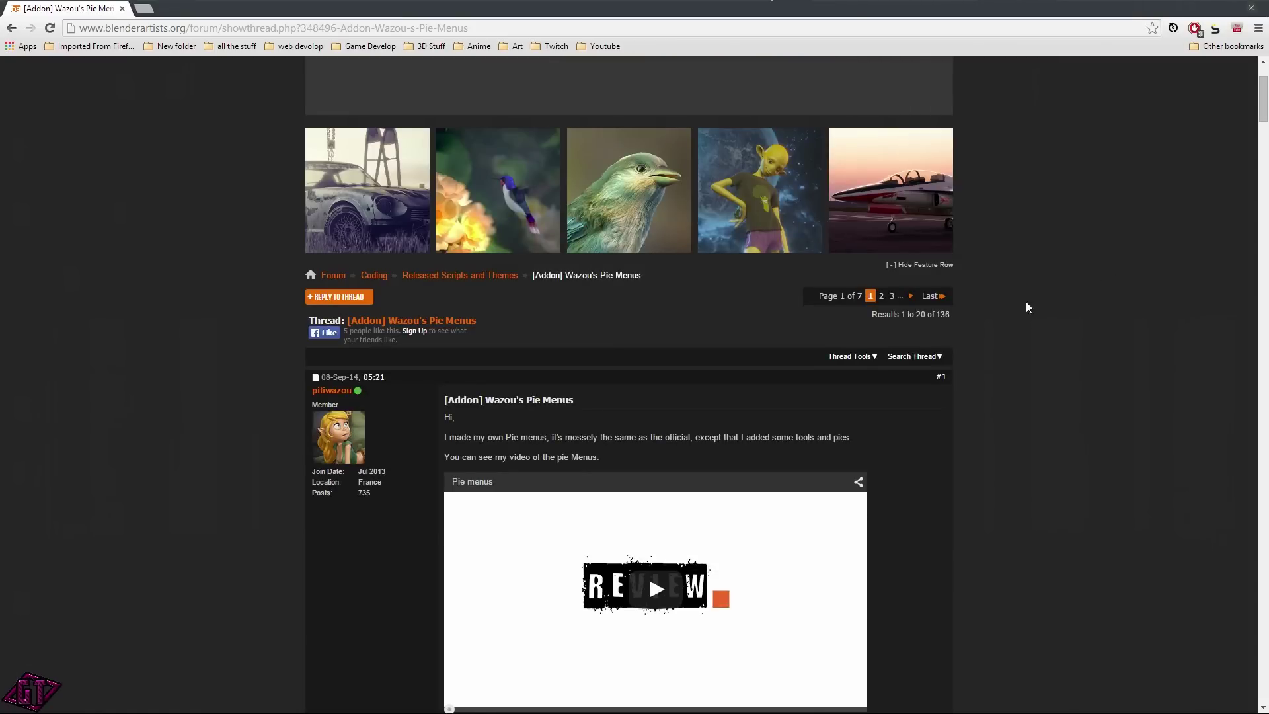
scroll(1091, 363, up, 2)
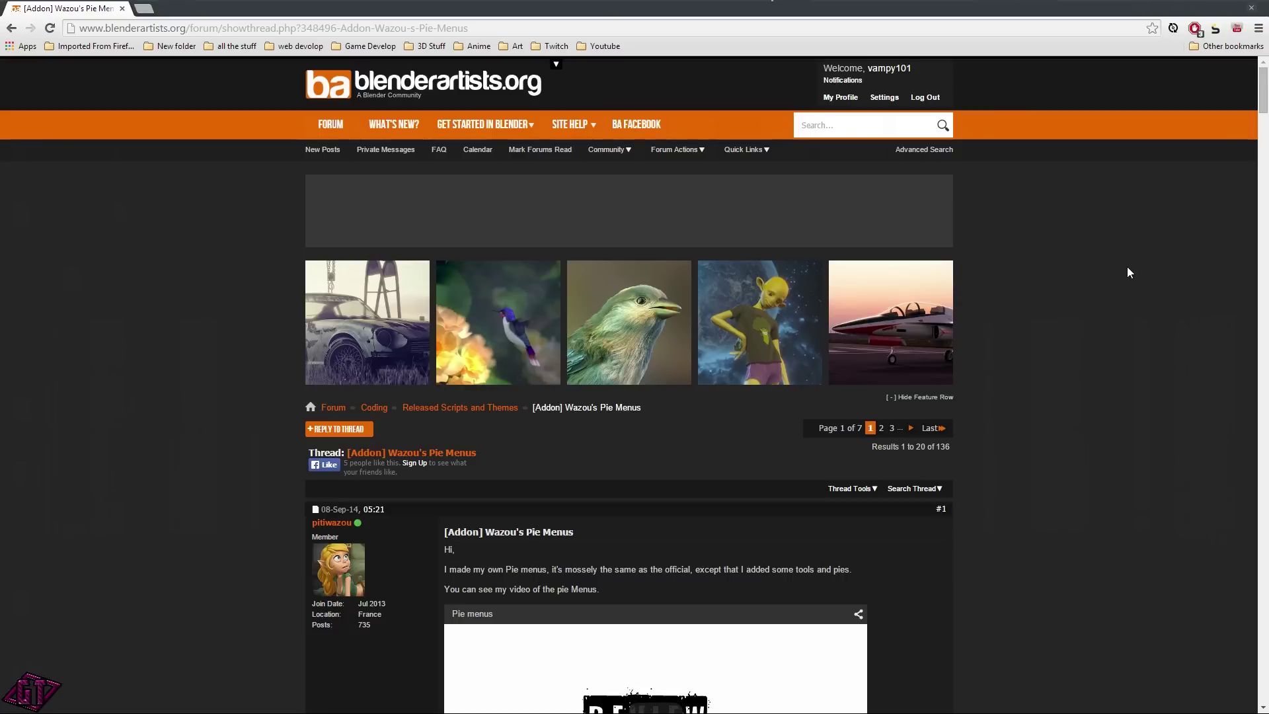
- Read the opening post's pie menu pictures and shortcut list, continuing through the replies to the overview image in post #3
scroll(1128, 271, down, 6)
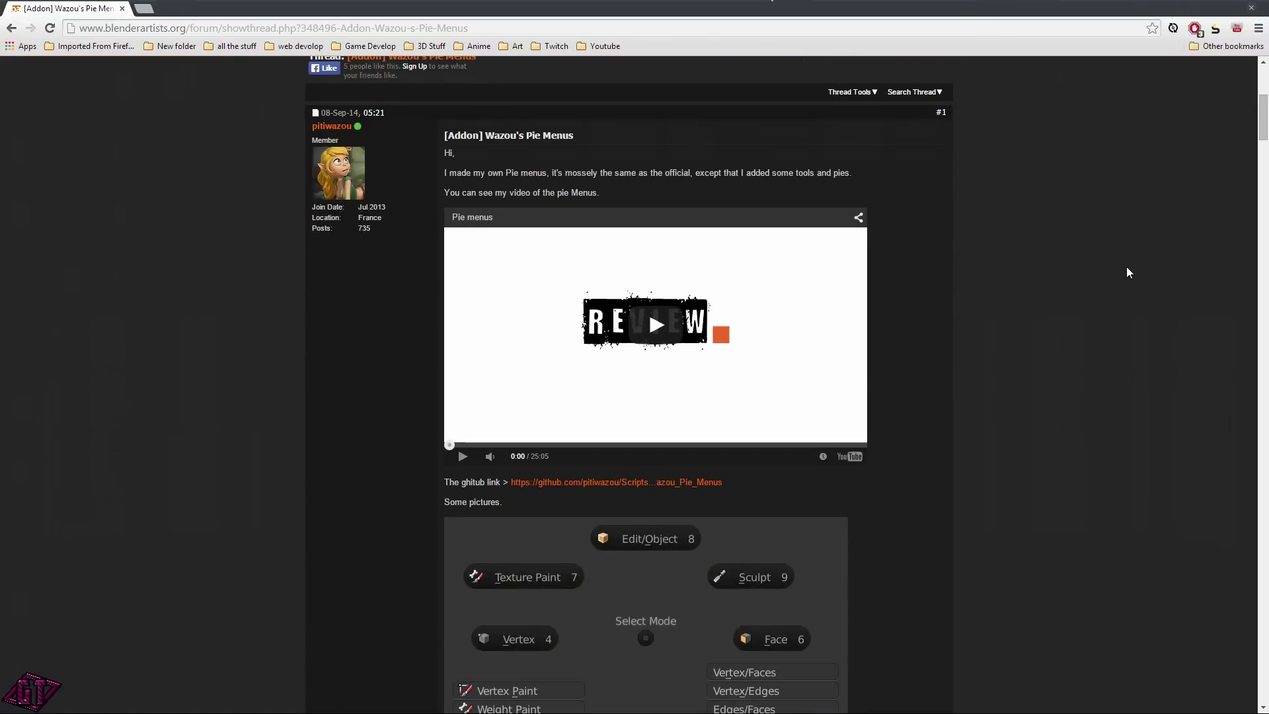
scroll(1082, 264, down, 9)
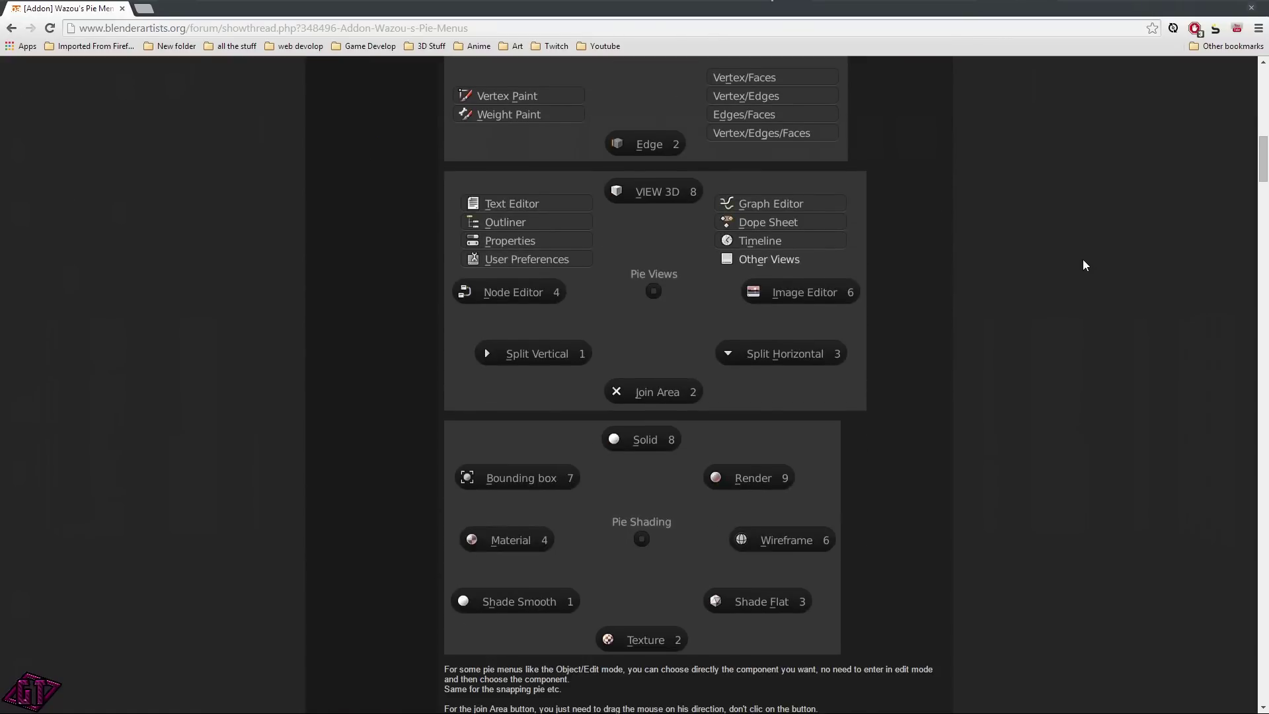
scroll(1081, 265, down, 3)
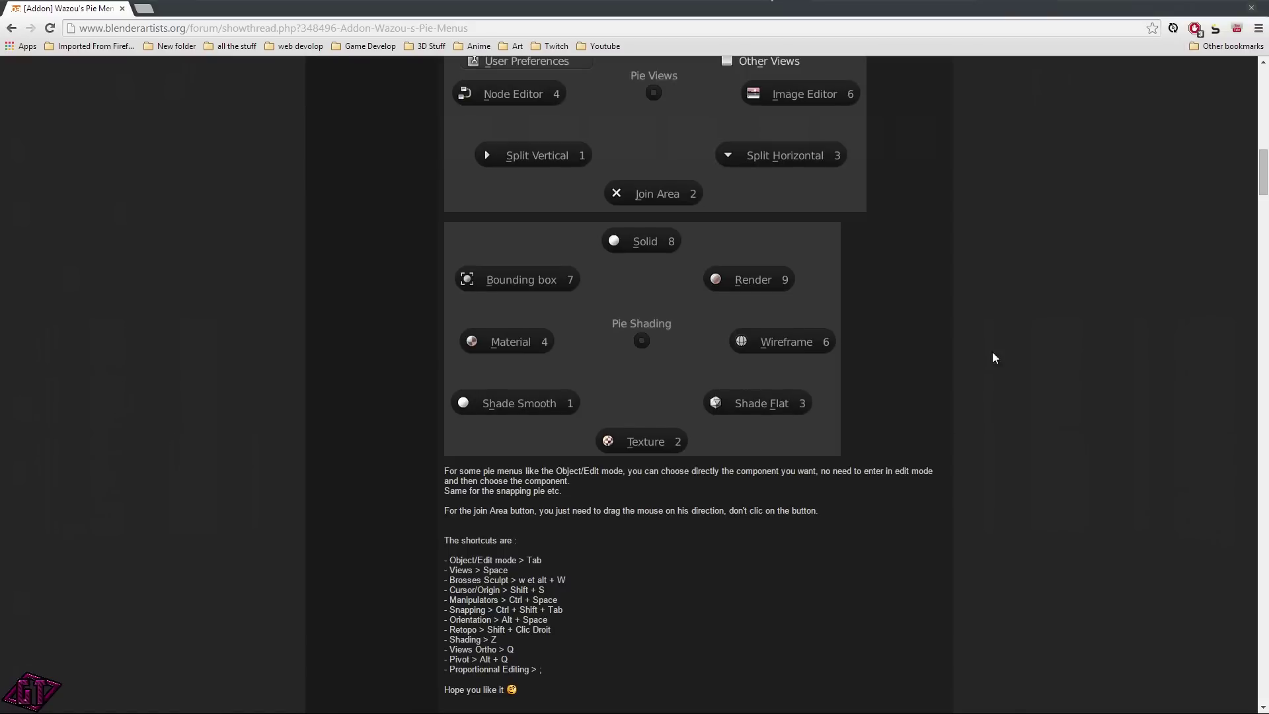
scroll(1031, 359, down, 2)
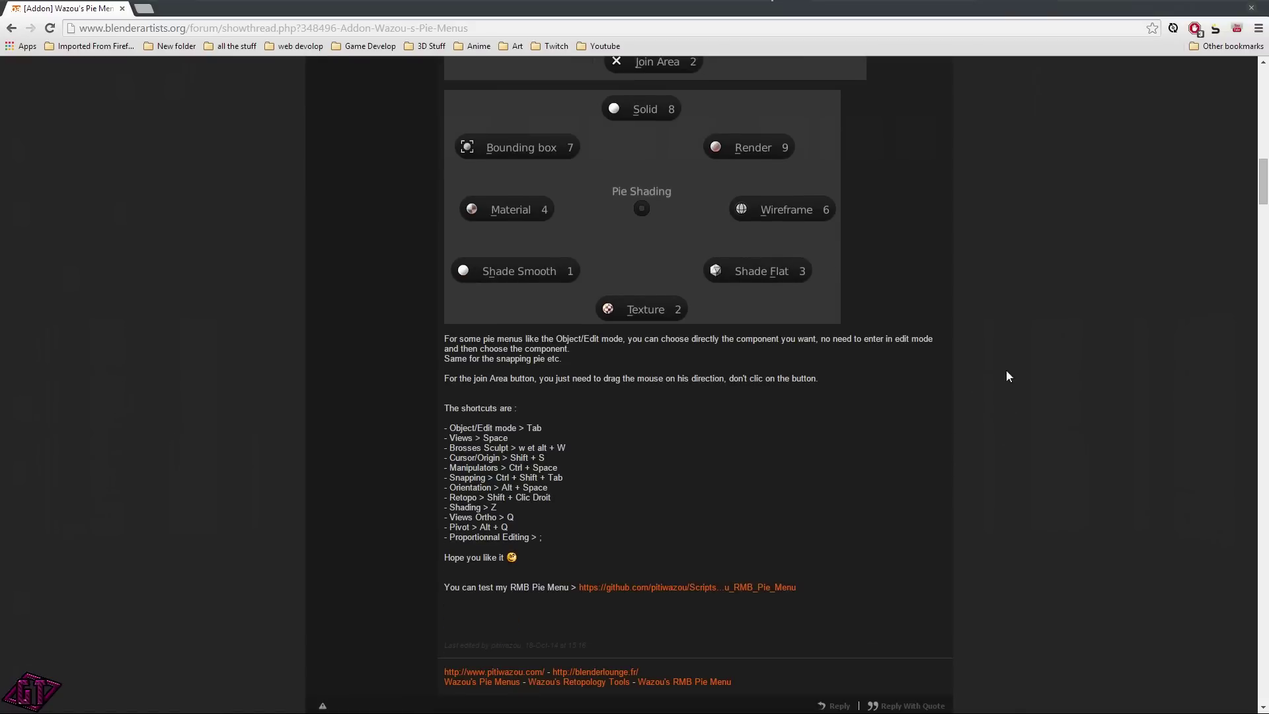
scroll(1012, 380, down, 2)
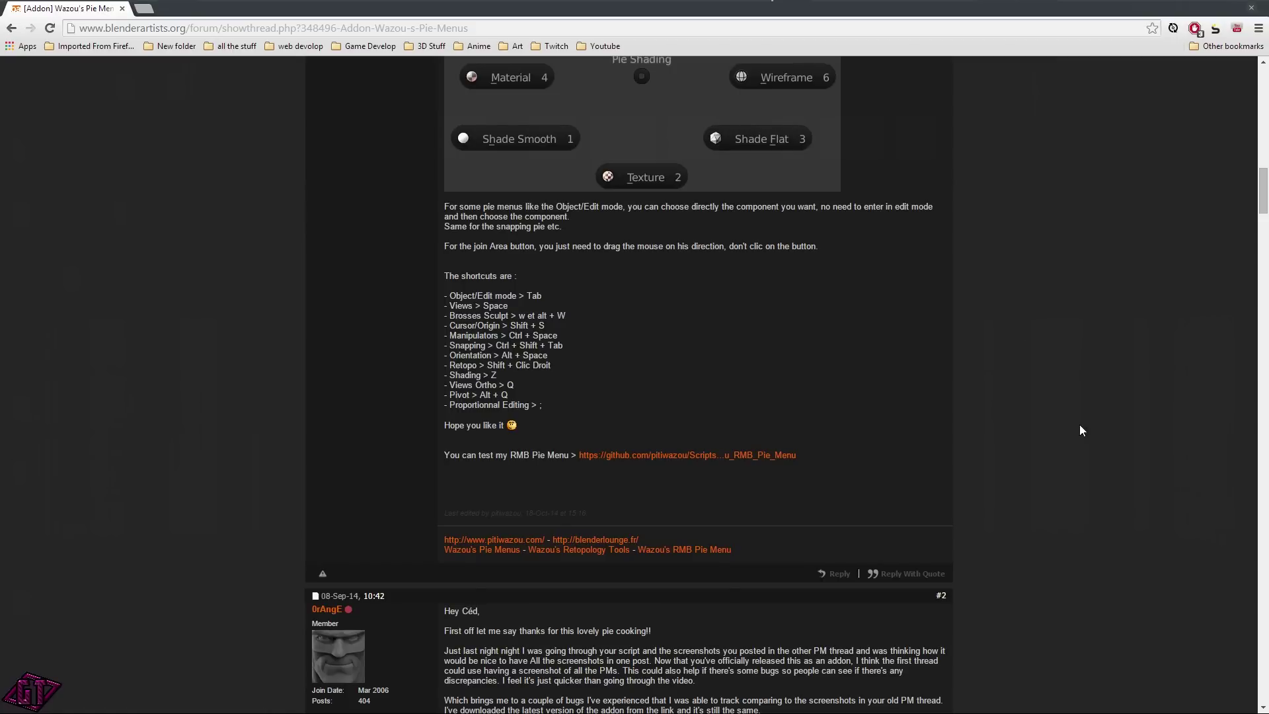
scroll(1080, 425, down, 9)
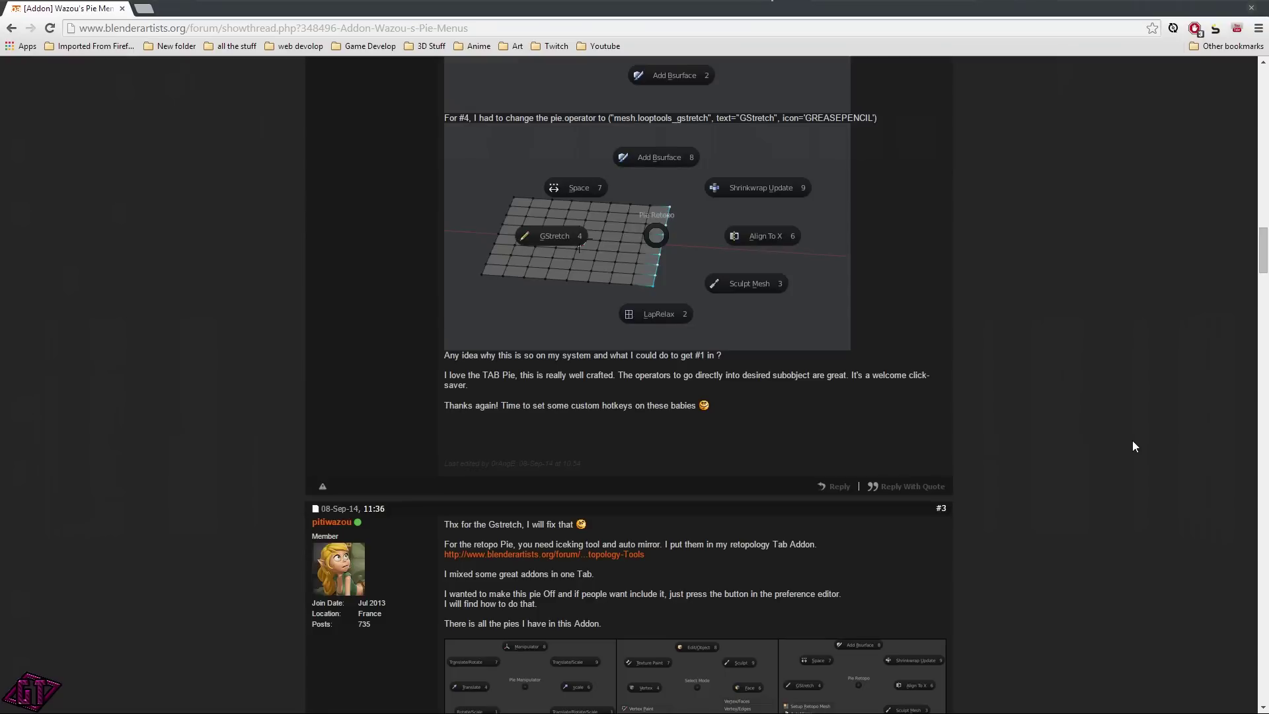
scroll(1133, 446, down, 4)
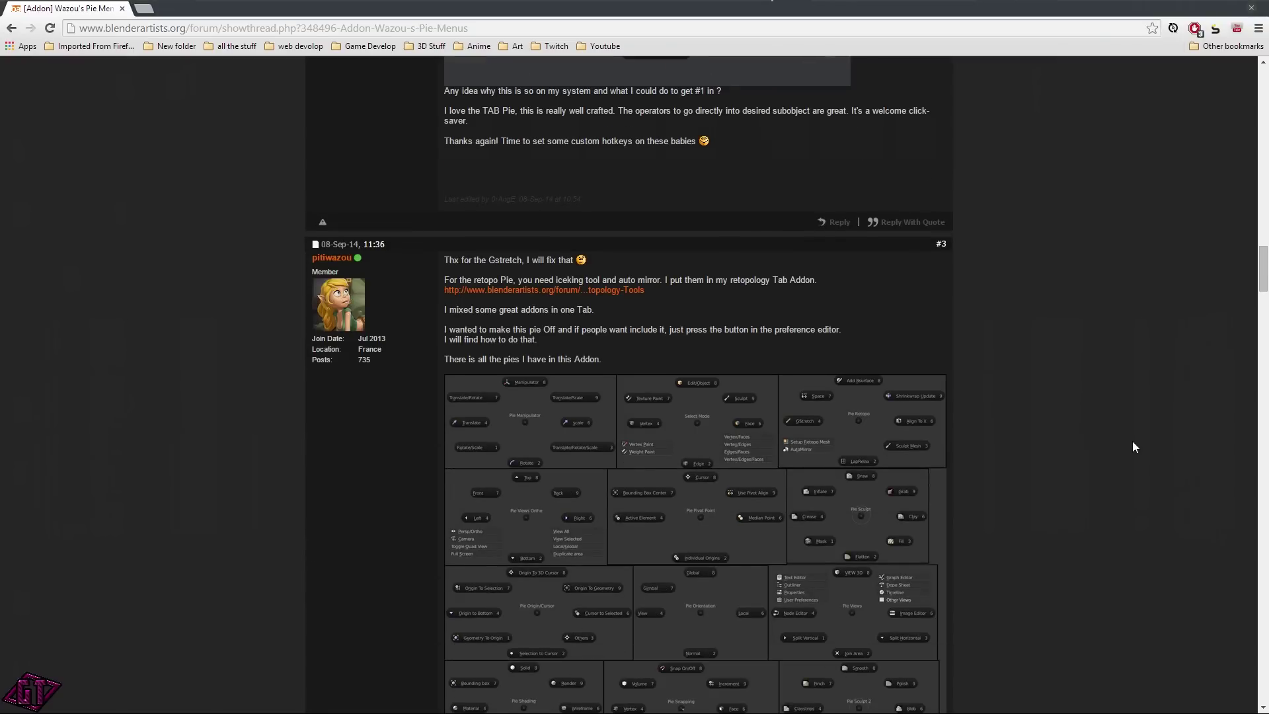
scroll(1095, 326, down, 5)
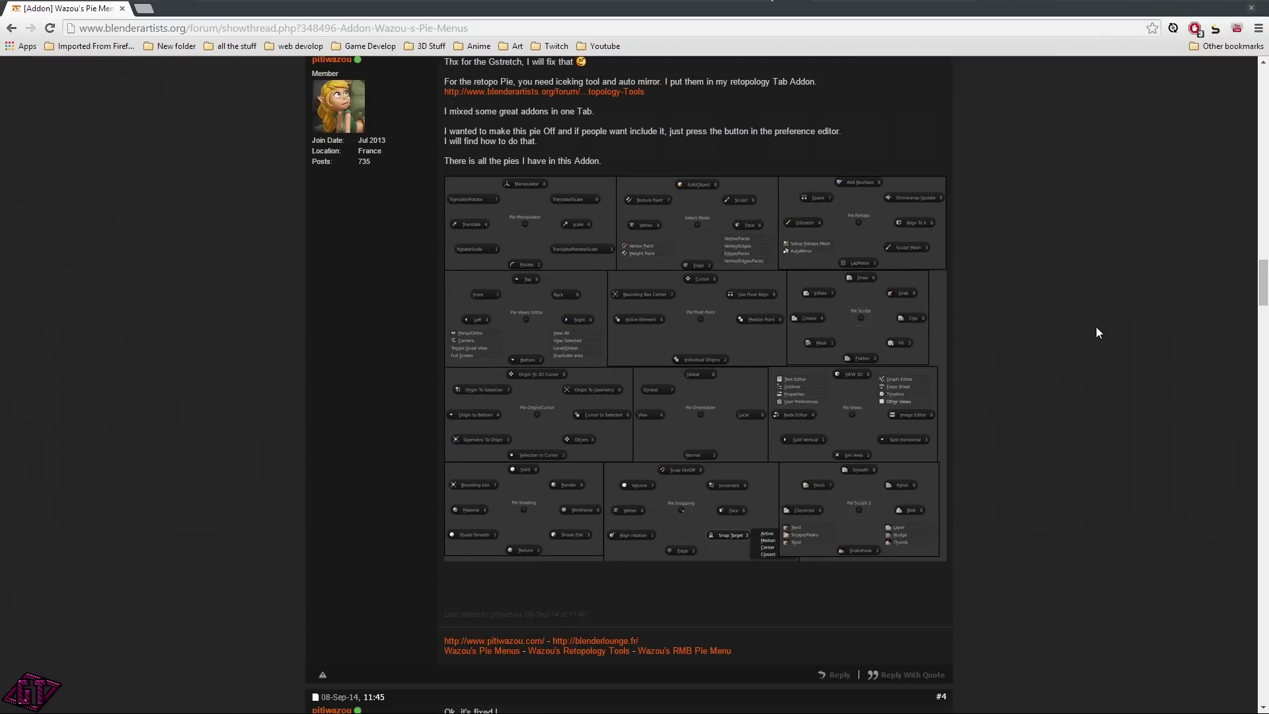
scroll(1097, 328, down, 3)
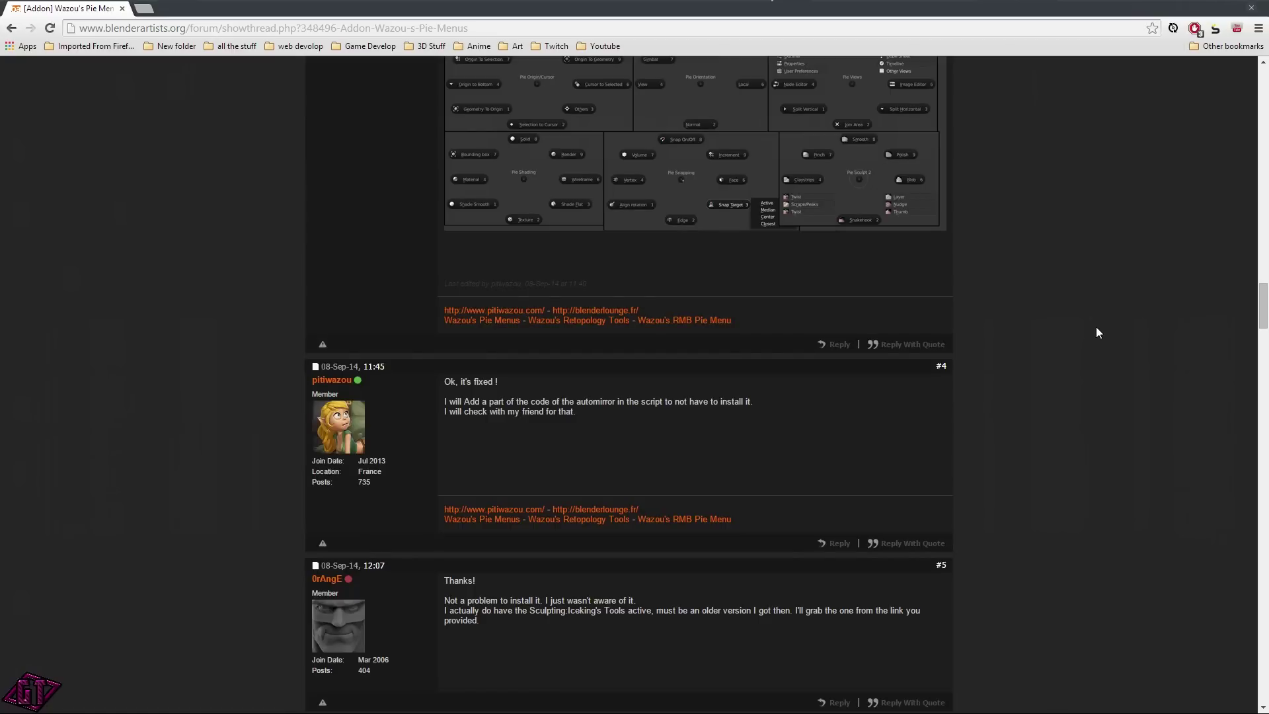
scroll(1096, 327, up, 5)
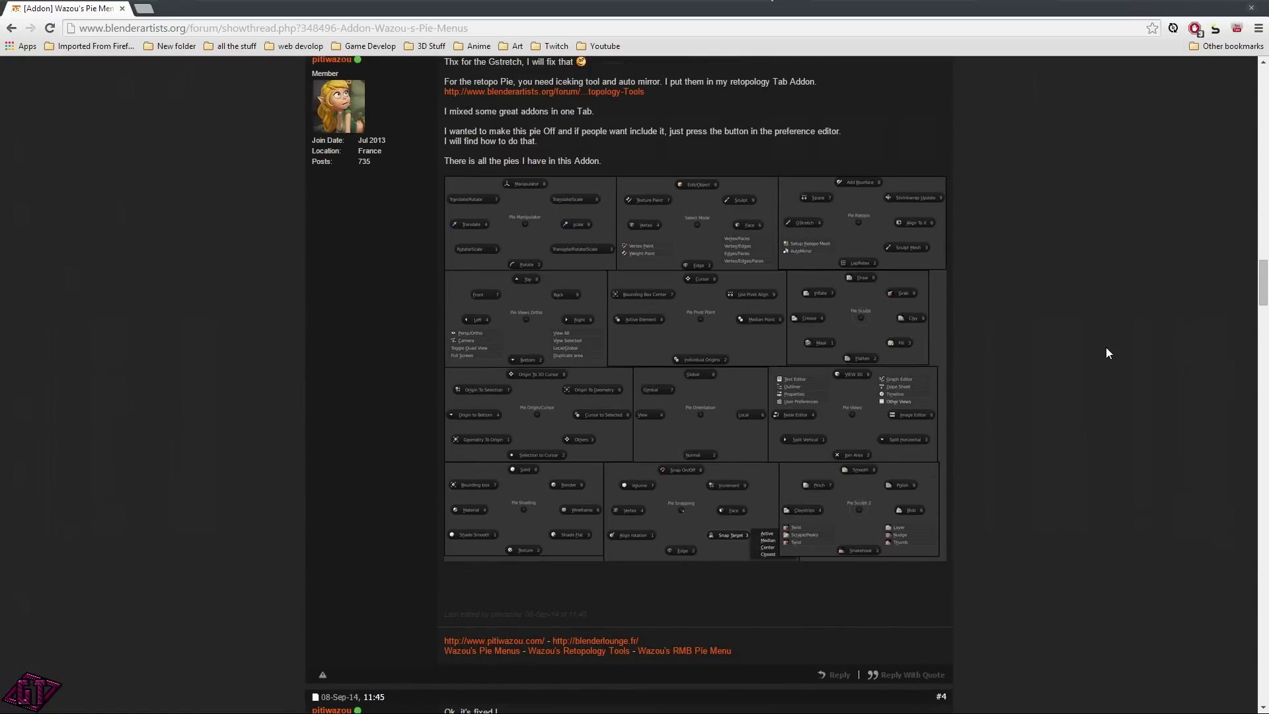
- Return to the opening post and review its introduction, video and GitHub link
scroll(1108, 353, up, 6)
scroll(1109, 354, up, 5)
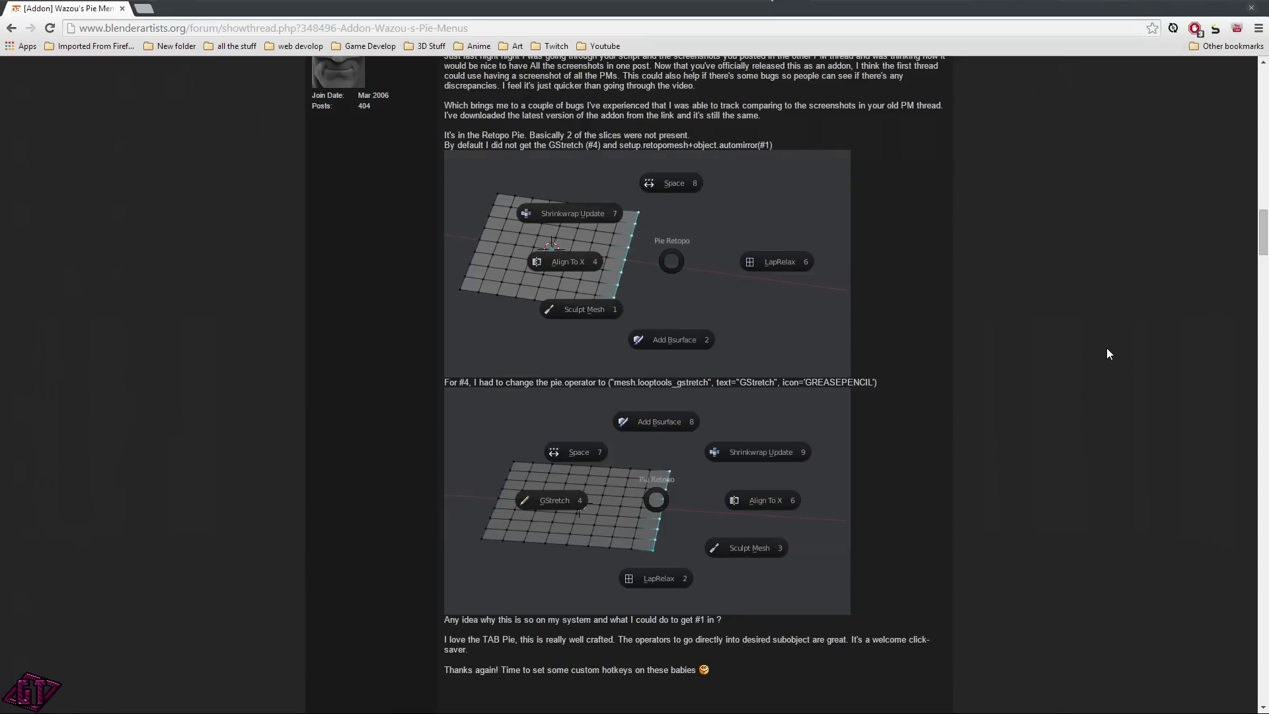
scroll(1109, 354, up, 5)
scroll(1109, 356, up, 6)
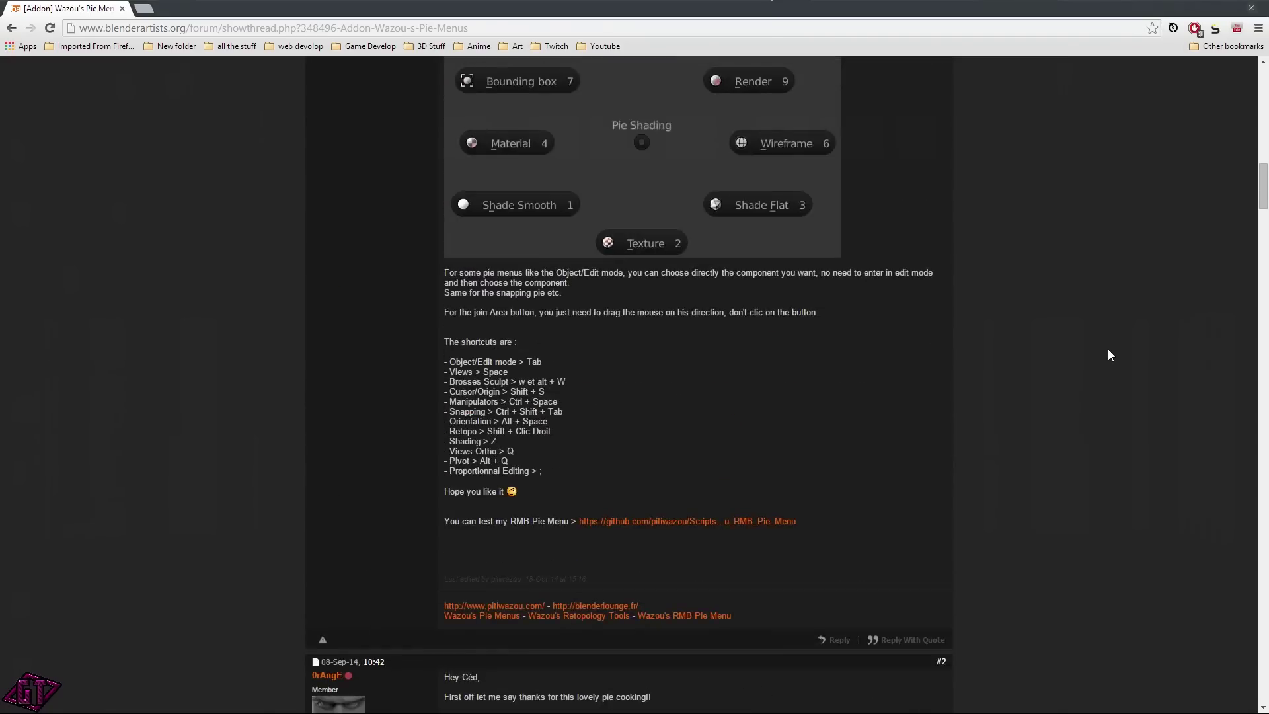
scroll(1109, 355, up, 4)
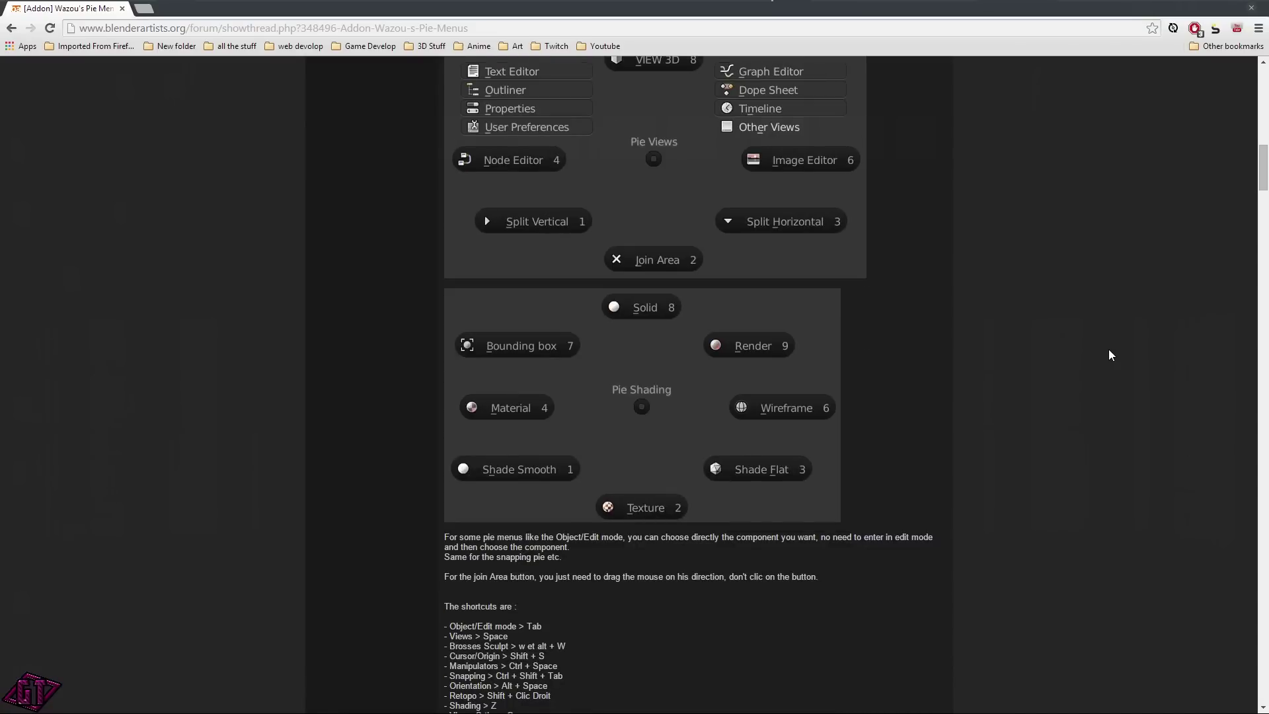
scroll(1107, 344, up, 12)
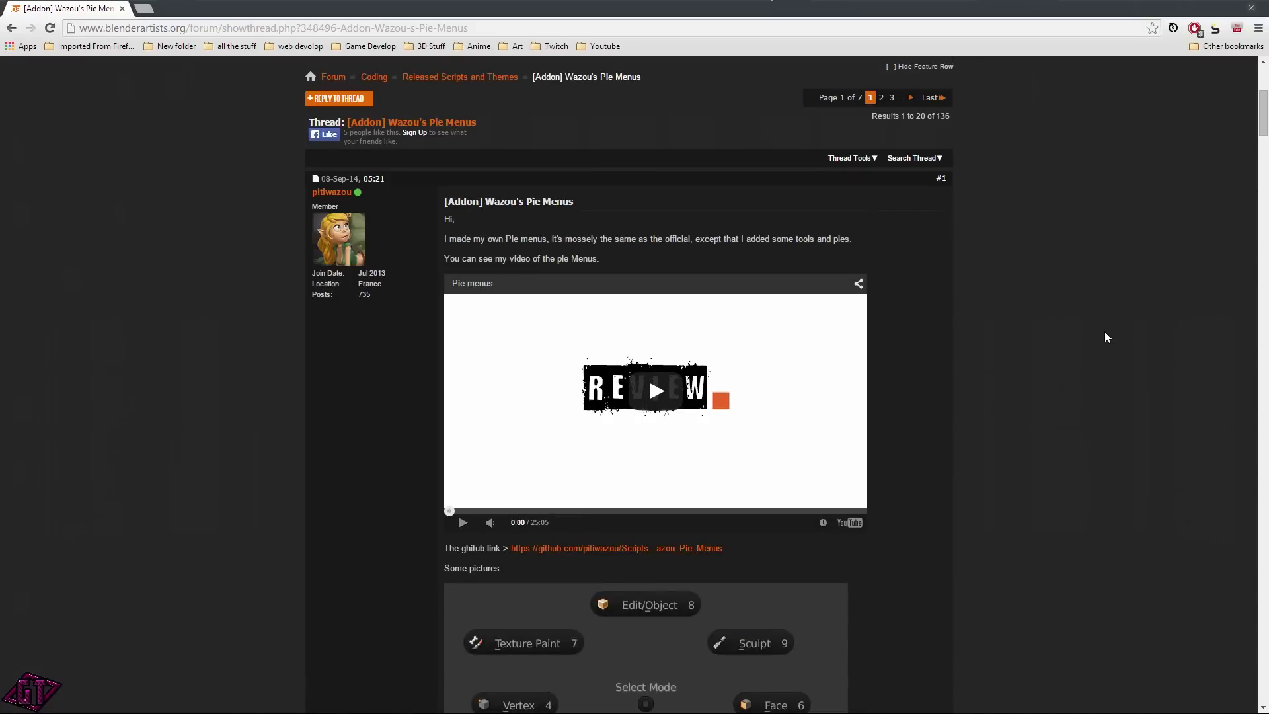
scroll(1104, 331, down, 2)
scroll(1060, 248, up, 3)
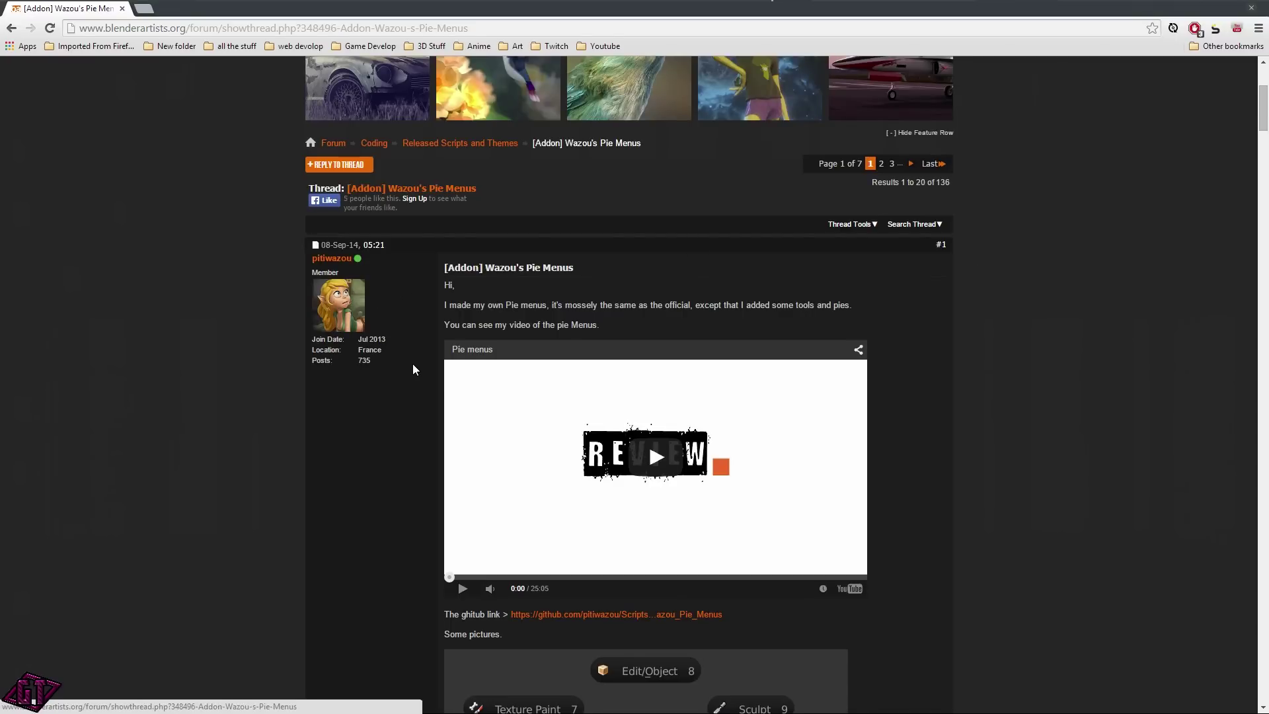
- Go through the opening post's pie menu examples and shortcuts again, continuing past the Retopo pie screenshots in post #2 to post #4
scroll(405, 477, down, 2)
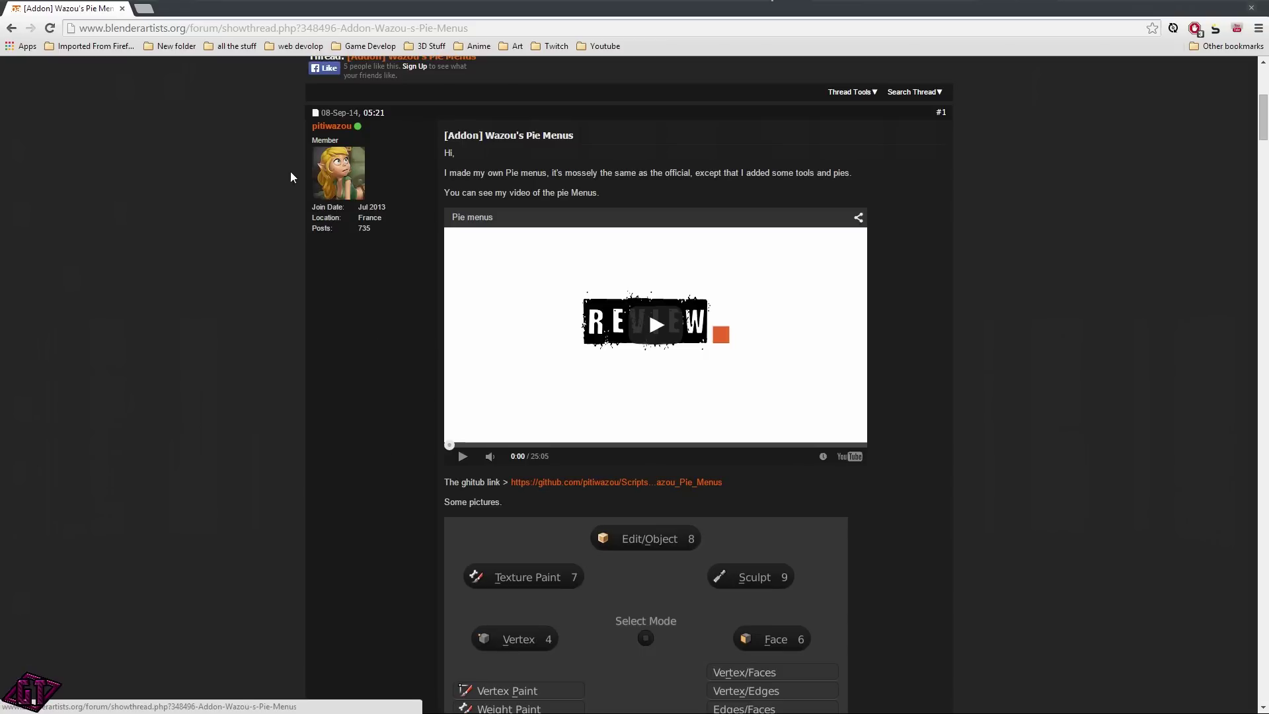
scroll(422, 406, down, 3)
scroll(390, 353, down, 9)
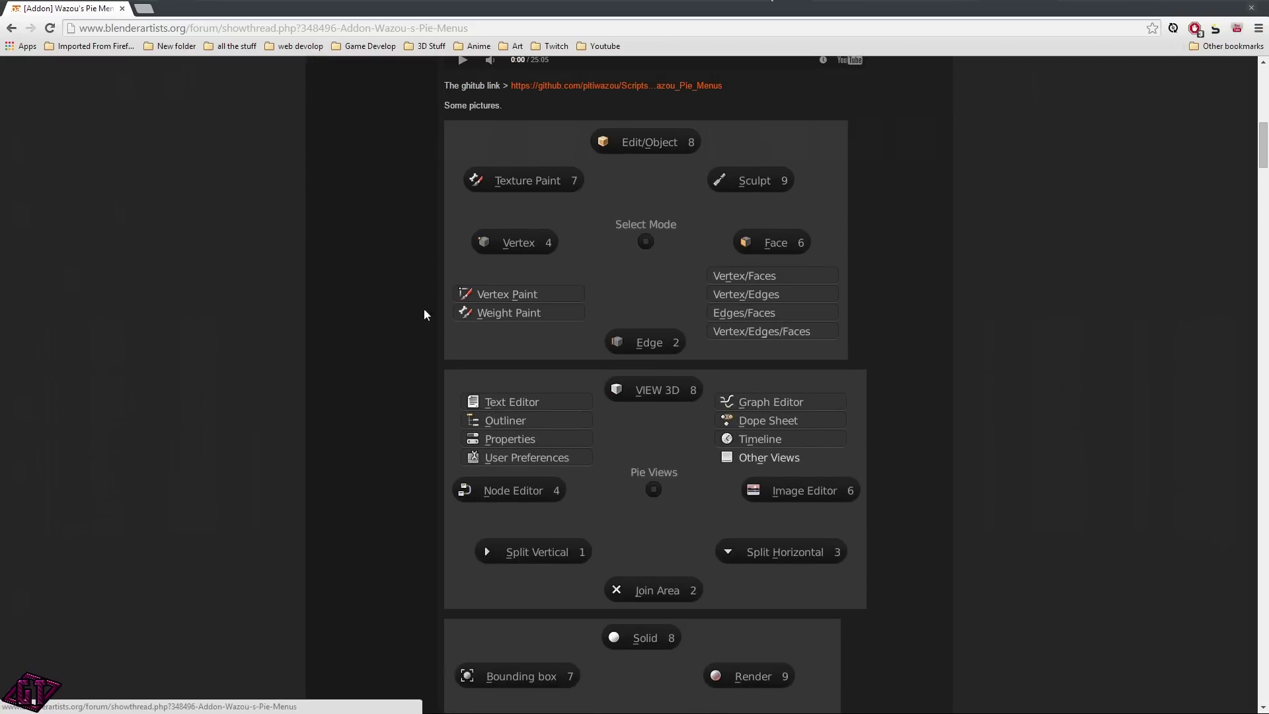
scroll(882, 310, down, 5)
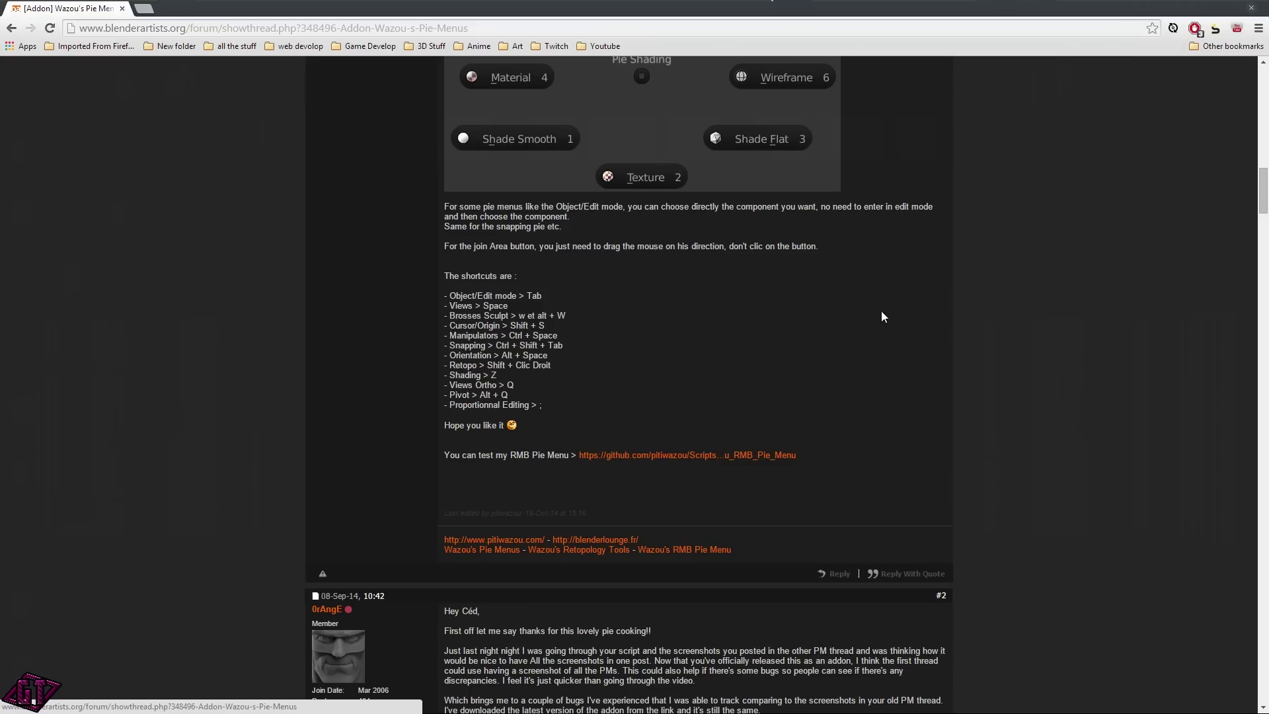
scroll(822, 242, down, 2)
scroll(925, 330, down, 8)
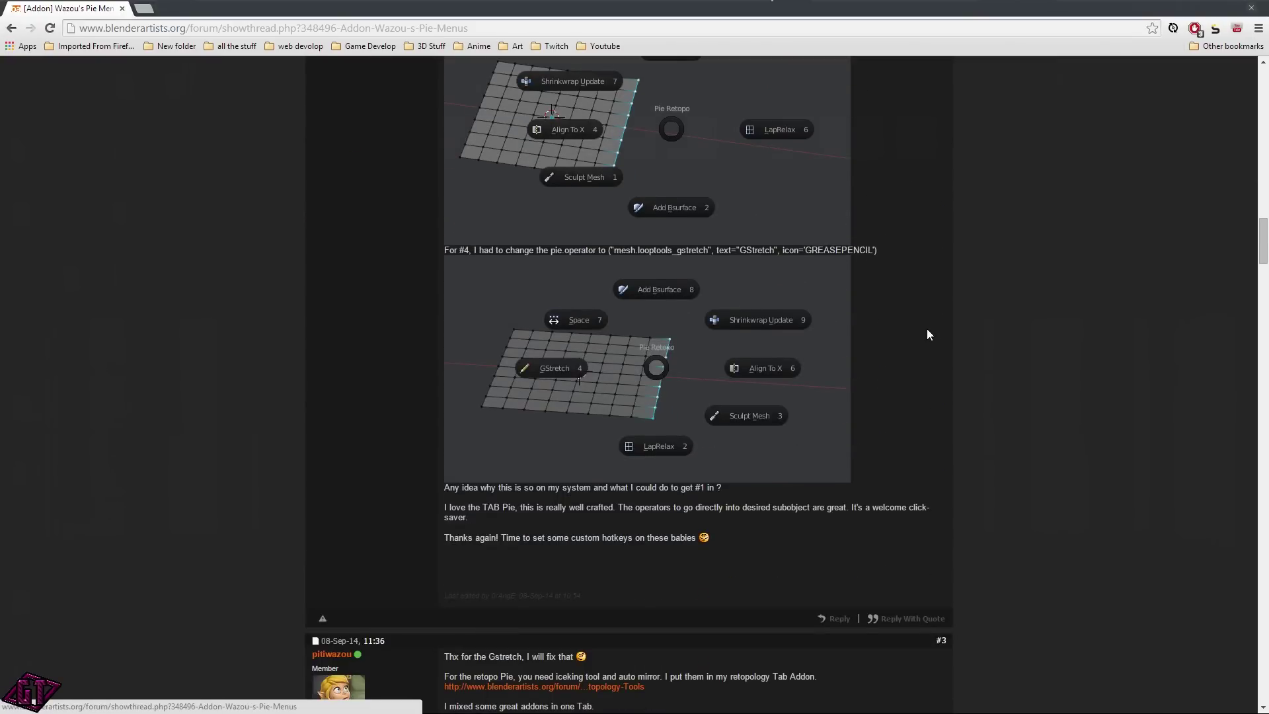
scroll(926, 327, down, 7)
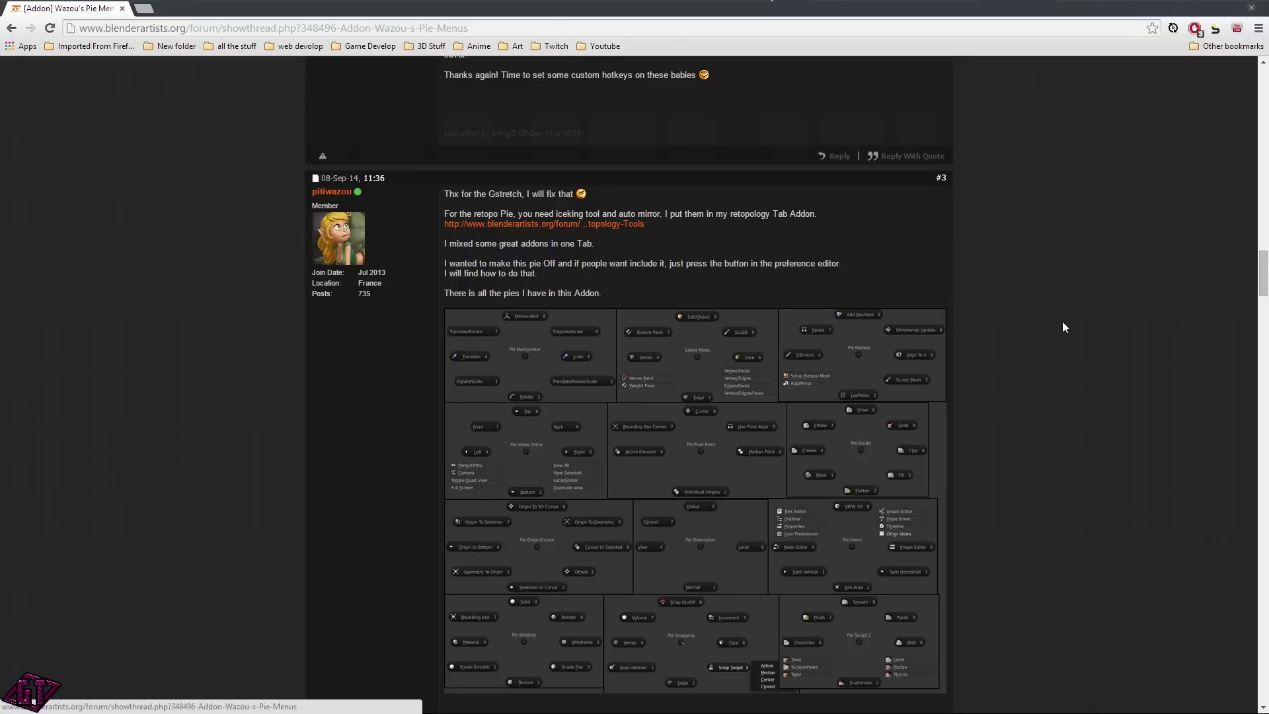
scroll(1081, 315, down, 4)
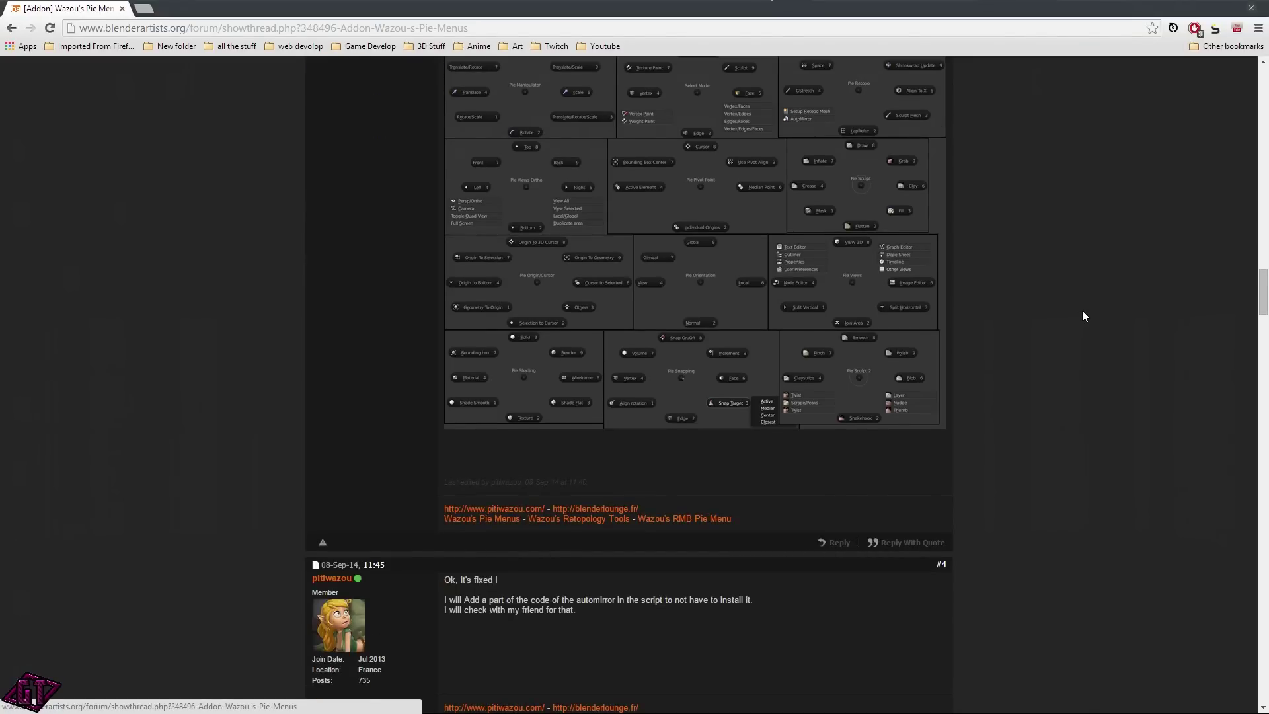
scroll(1045, 320, down, 3)
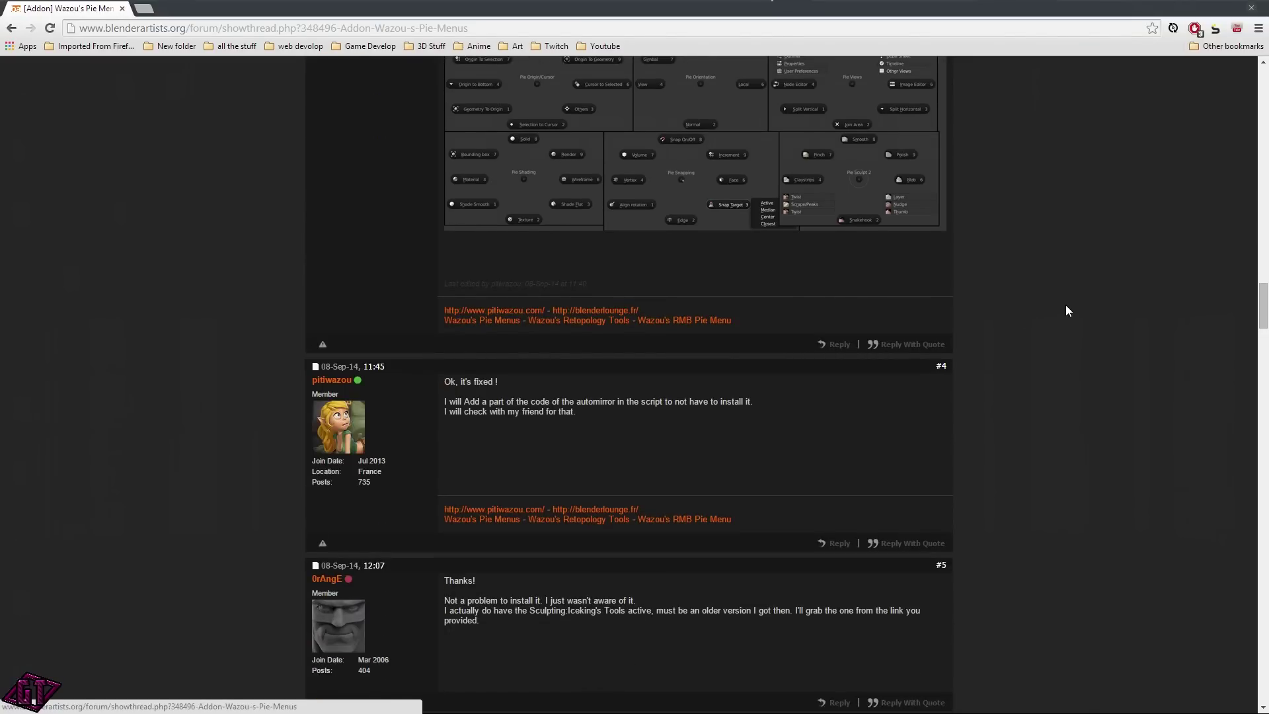
- Examine the combined picture of all the add-on's pie menus in post #3 and the add-on notes around it
scroll(1057, 297, up, 4)
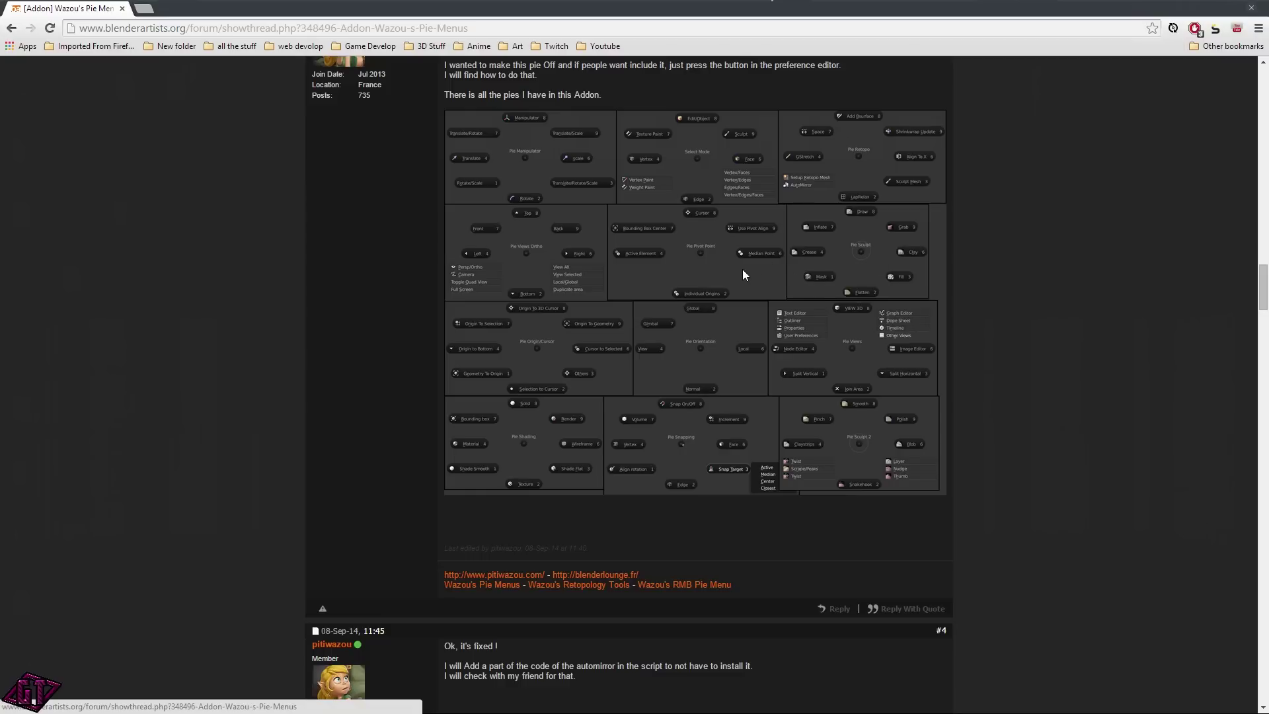
scroll(1088, 211, down, 4)
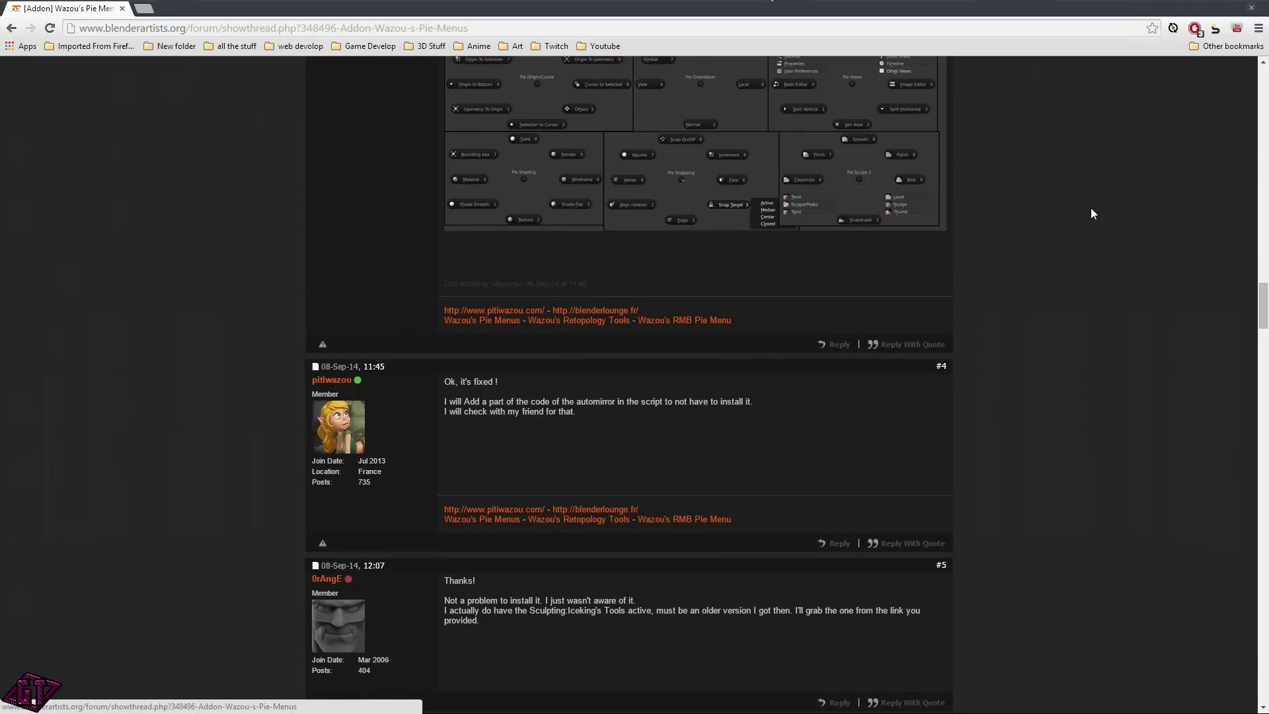
scroll(1069, 173, down, 5)
scroll(1070, 172, up, 12)
scroll(601, 250, up, 2)
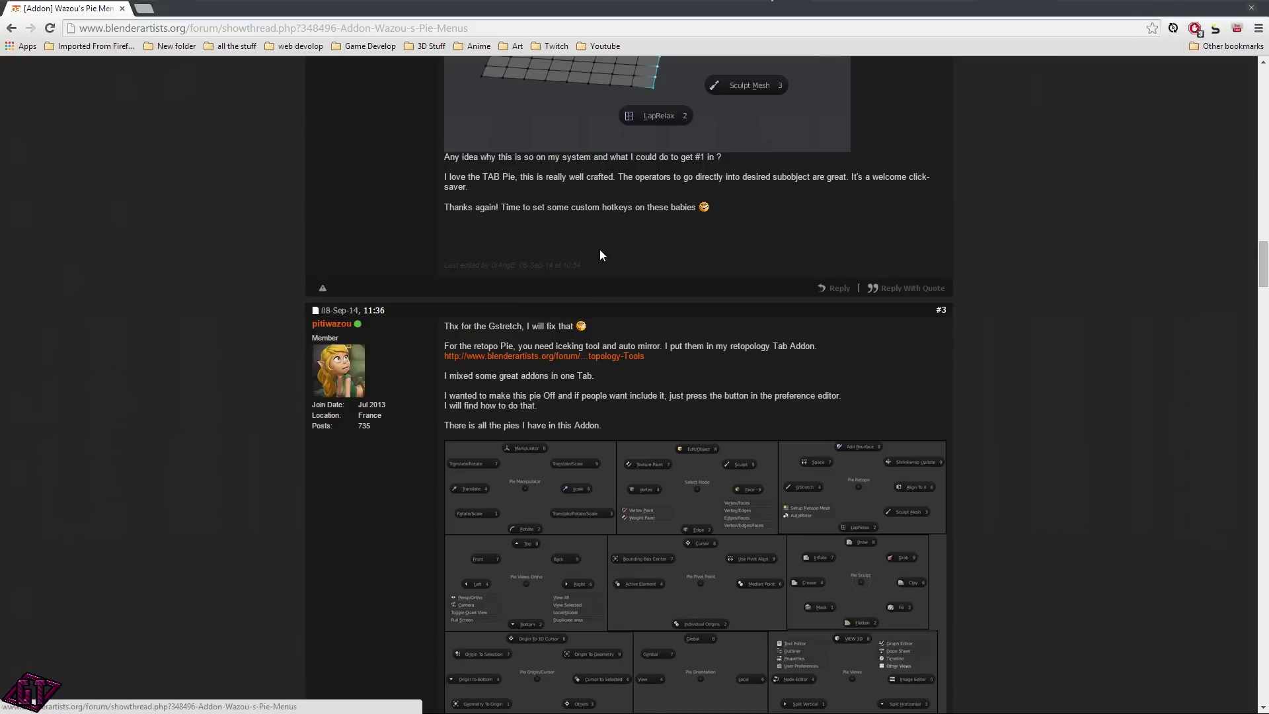
scroll(1101, 259, down, 3)
scroll(981, 264, up, 2)
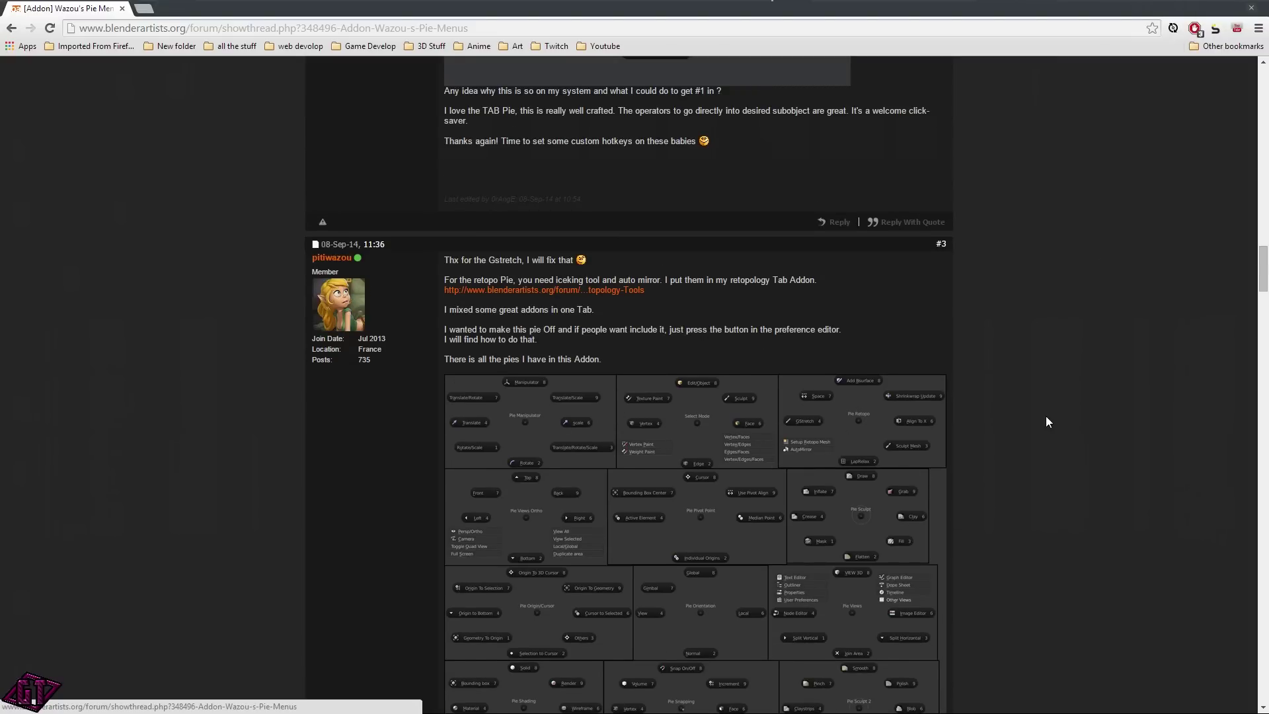
scroll(1000, 405, down, 2)
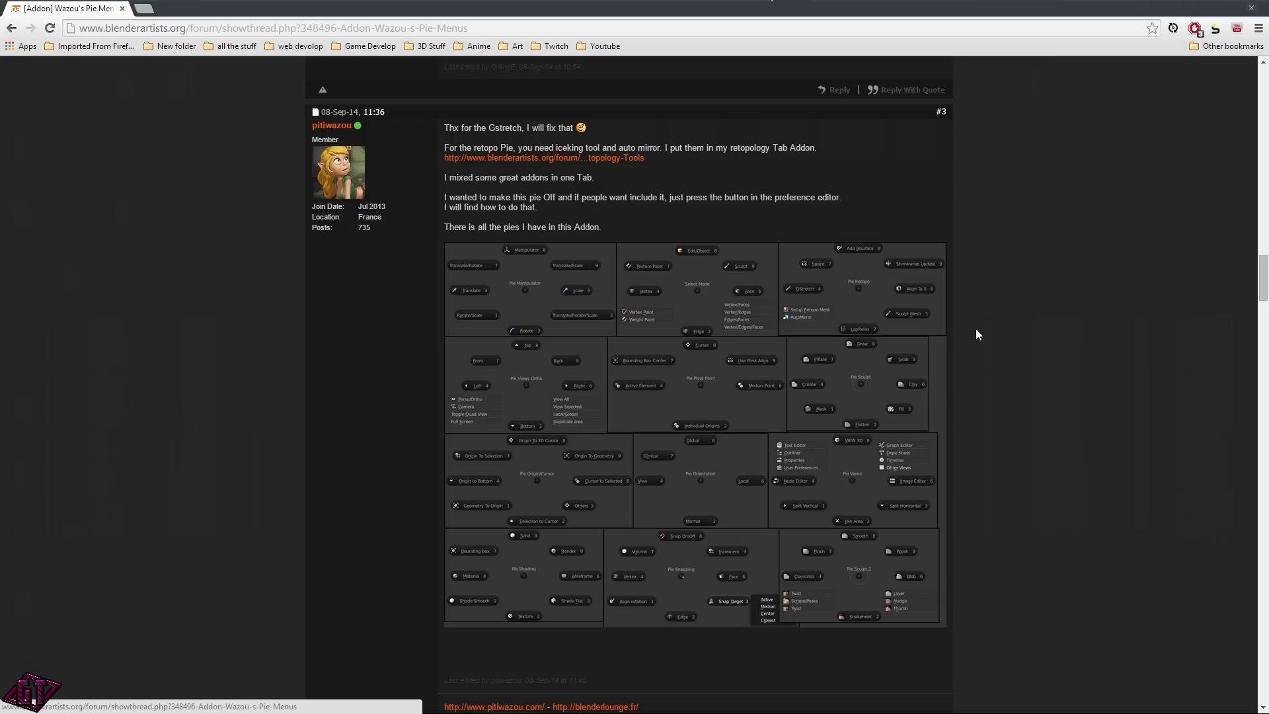
scroll(857, 315, down, 3)
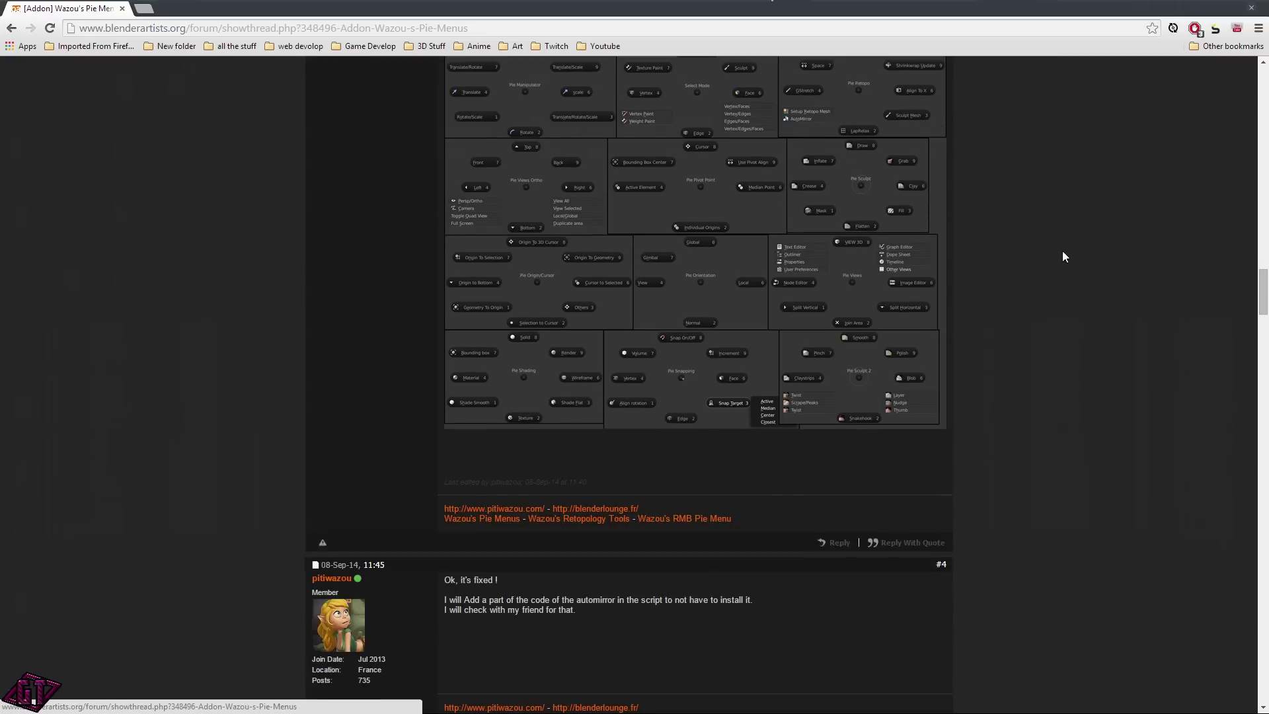
scroll(1061, 264, down, 1)
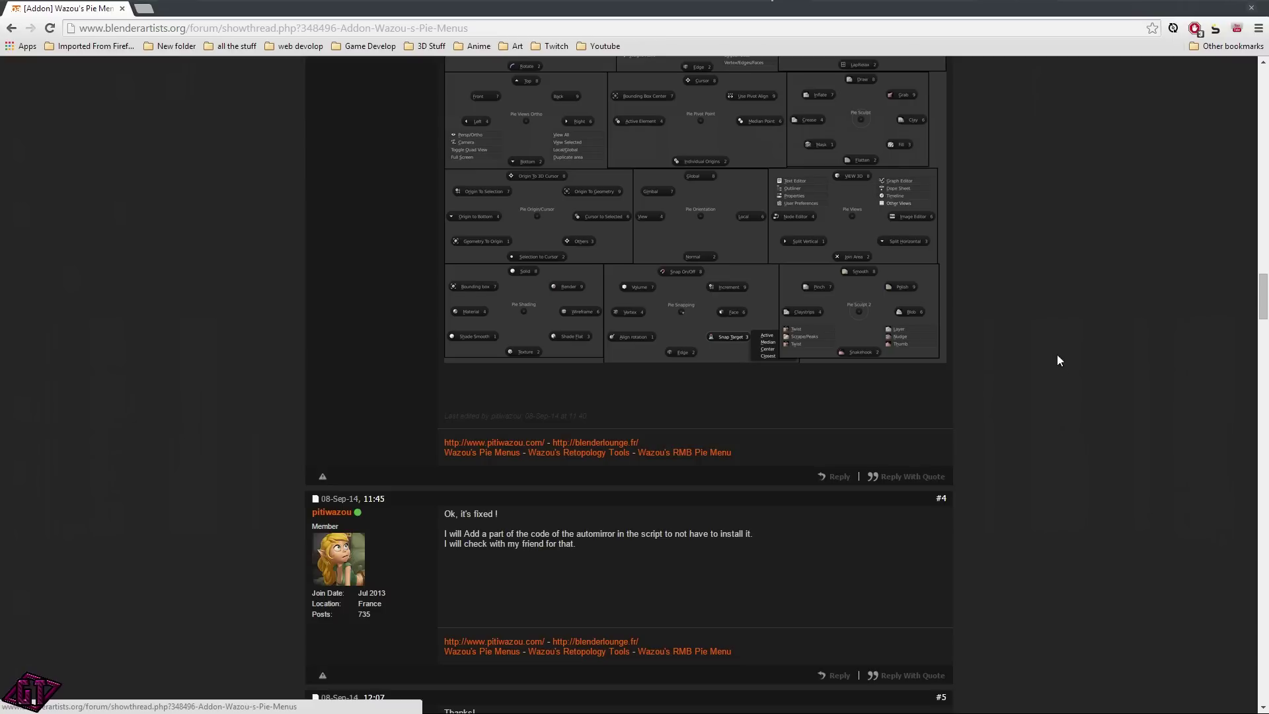
scroll(1035, 316, down, 2)
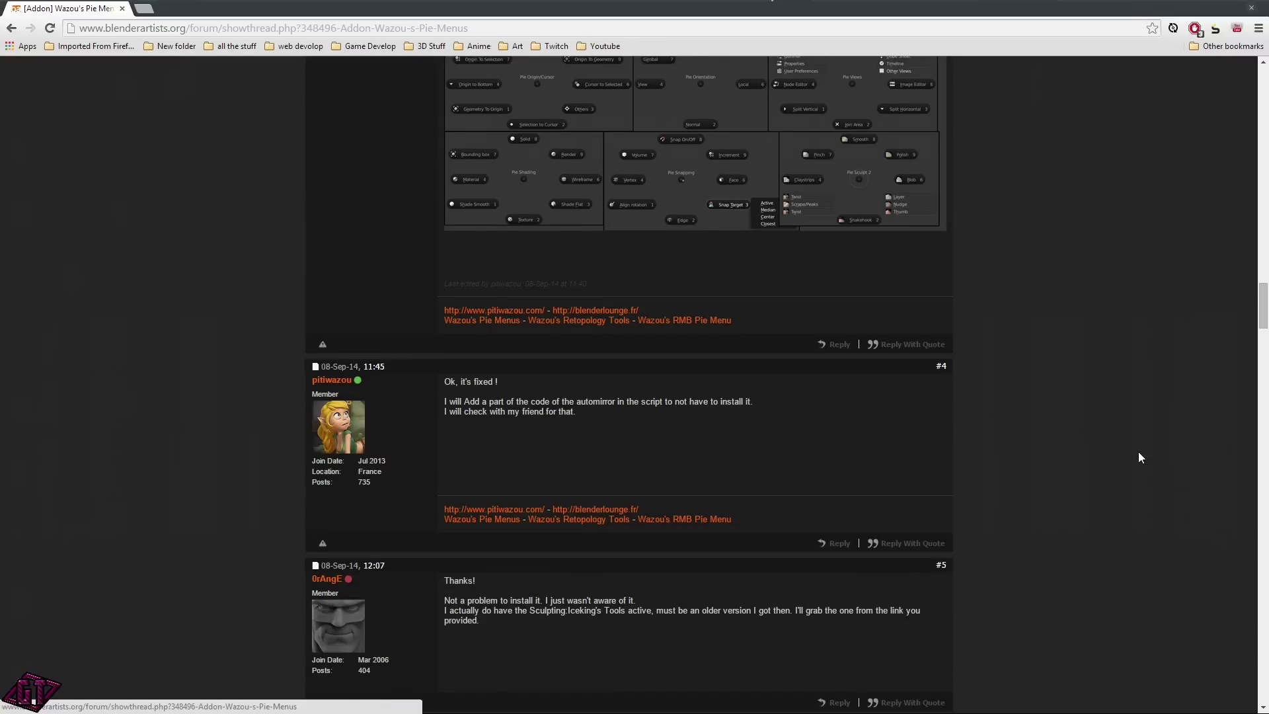
- Read replies #4 to #10 about the Retopo and Sculpt pies, their shortcuts and the keymap code edit
scroll(1122, 397, down, 2)
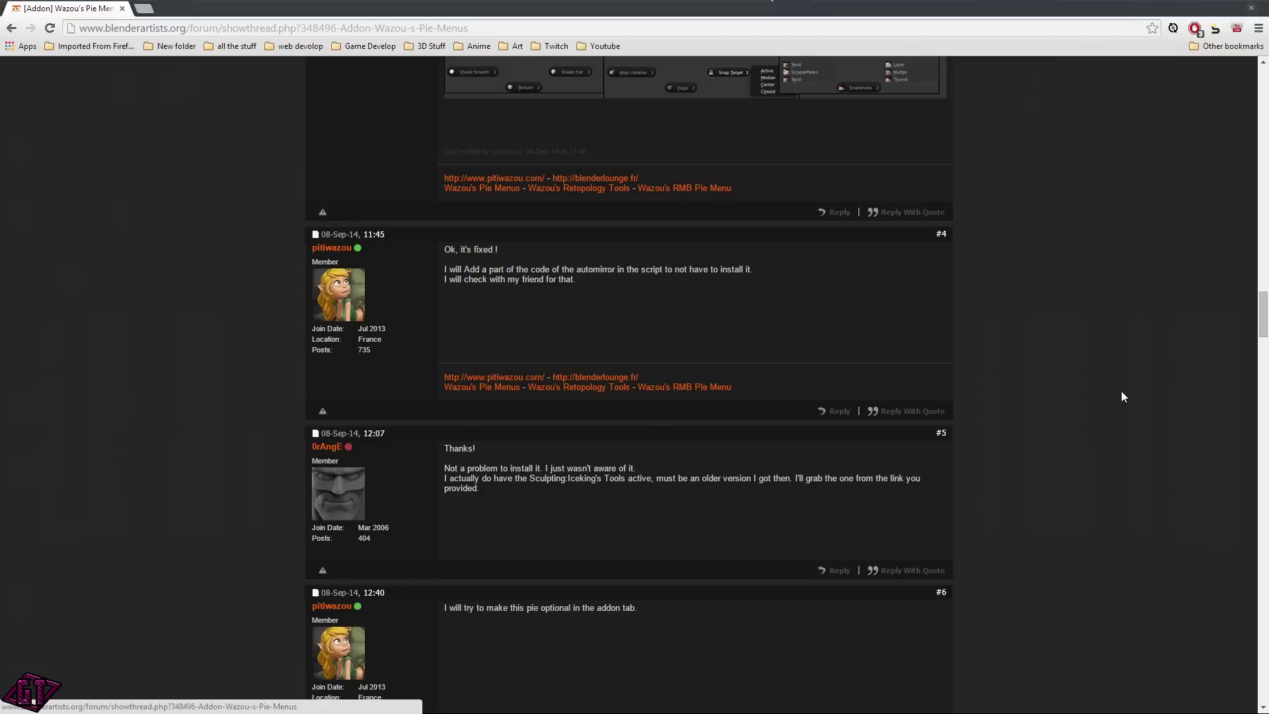
scroll(1108, 368, down, 4)
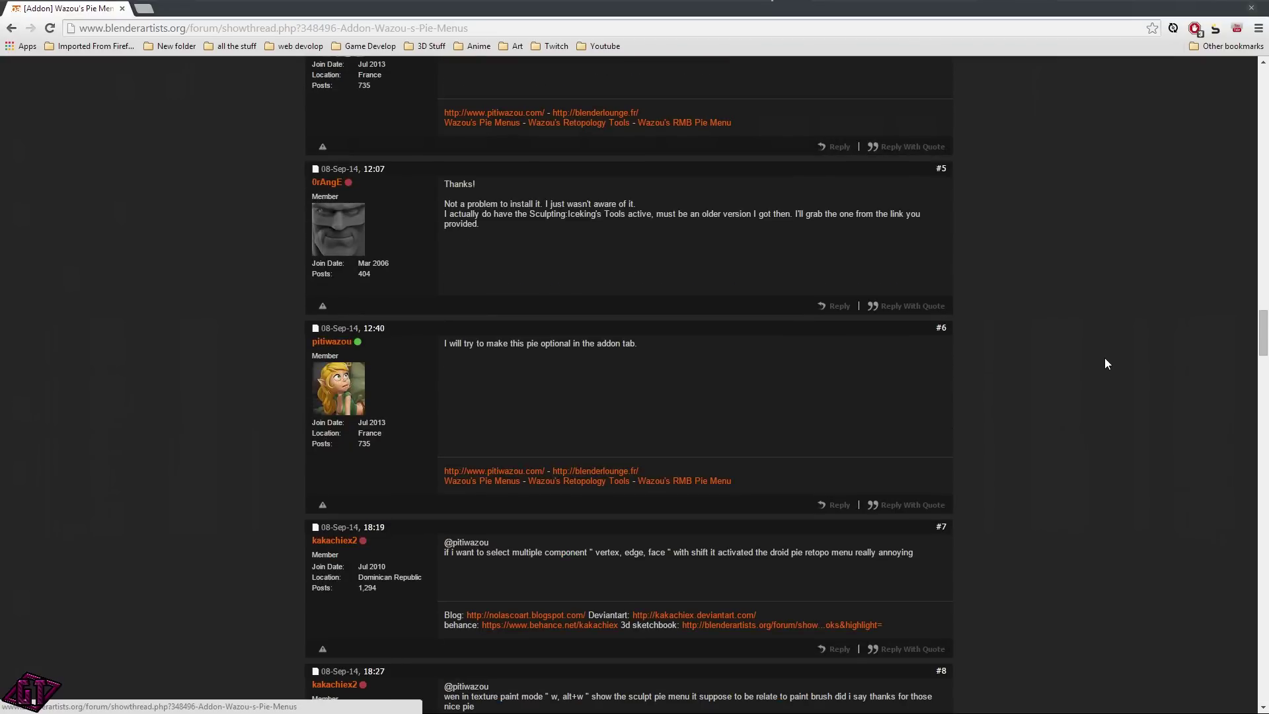
scroll(1106, 359, down, 2)
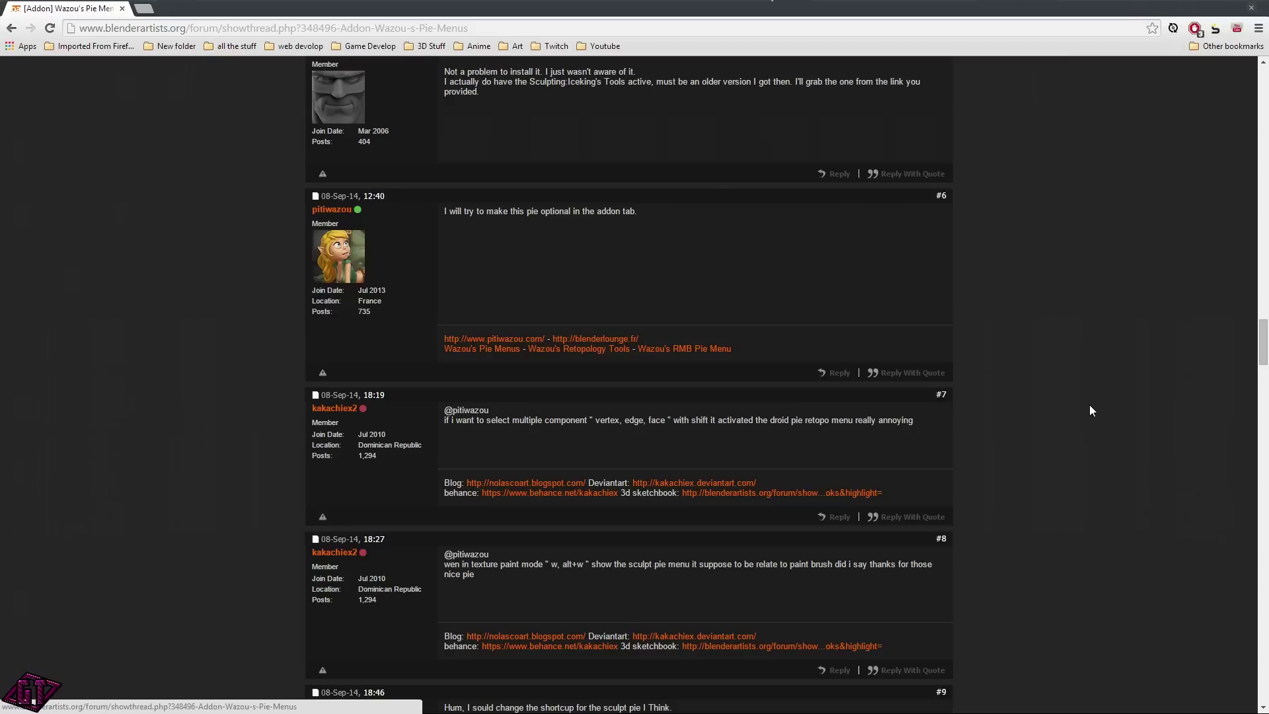
scroll(1065, 357, down, 2)
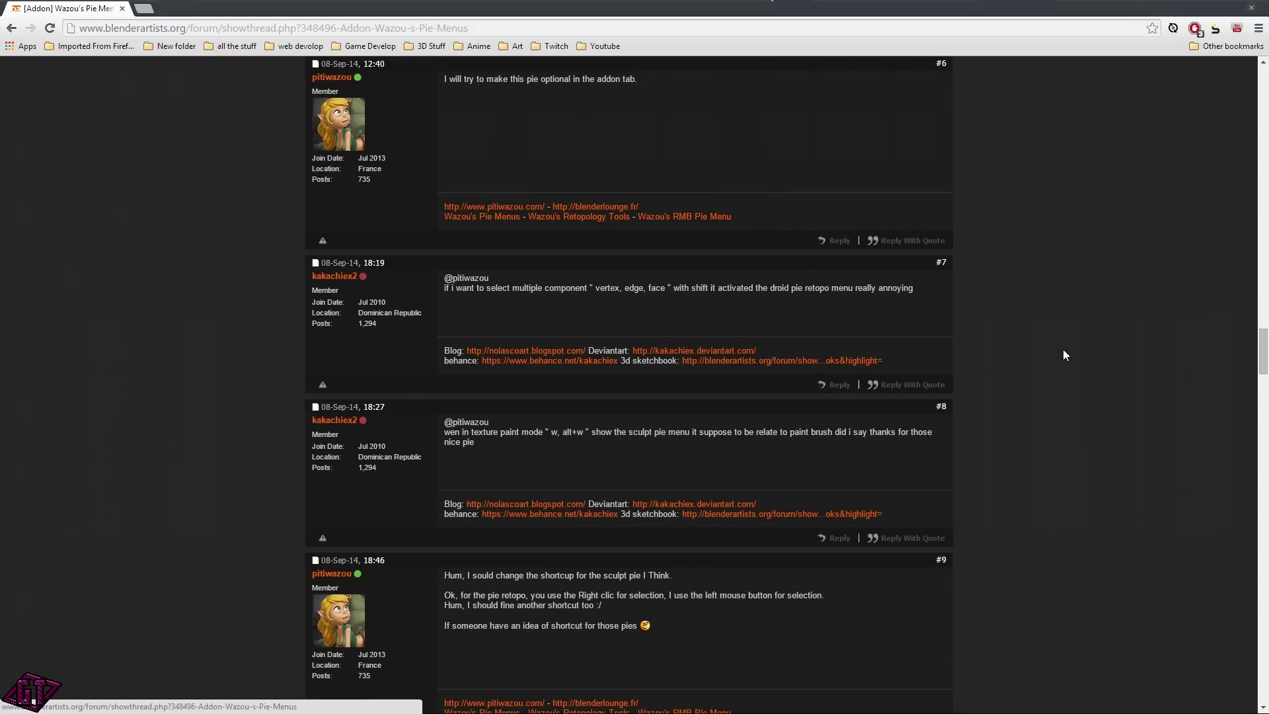
scroll(1094, 414, down, 5)
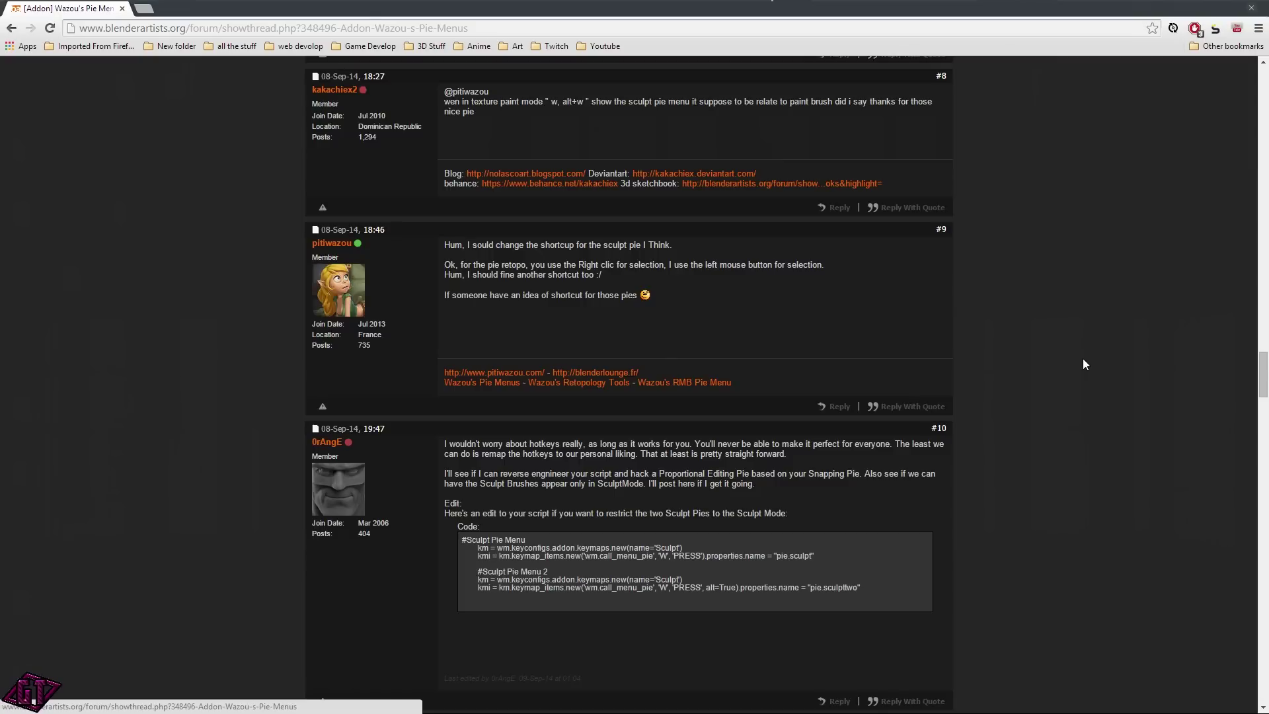
scroll(1062, 400, down, 2)
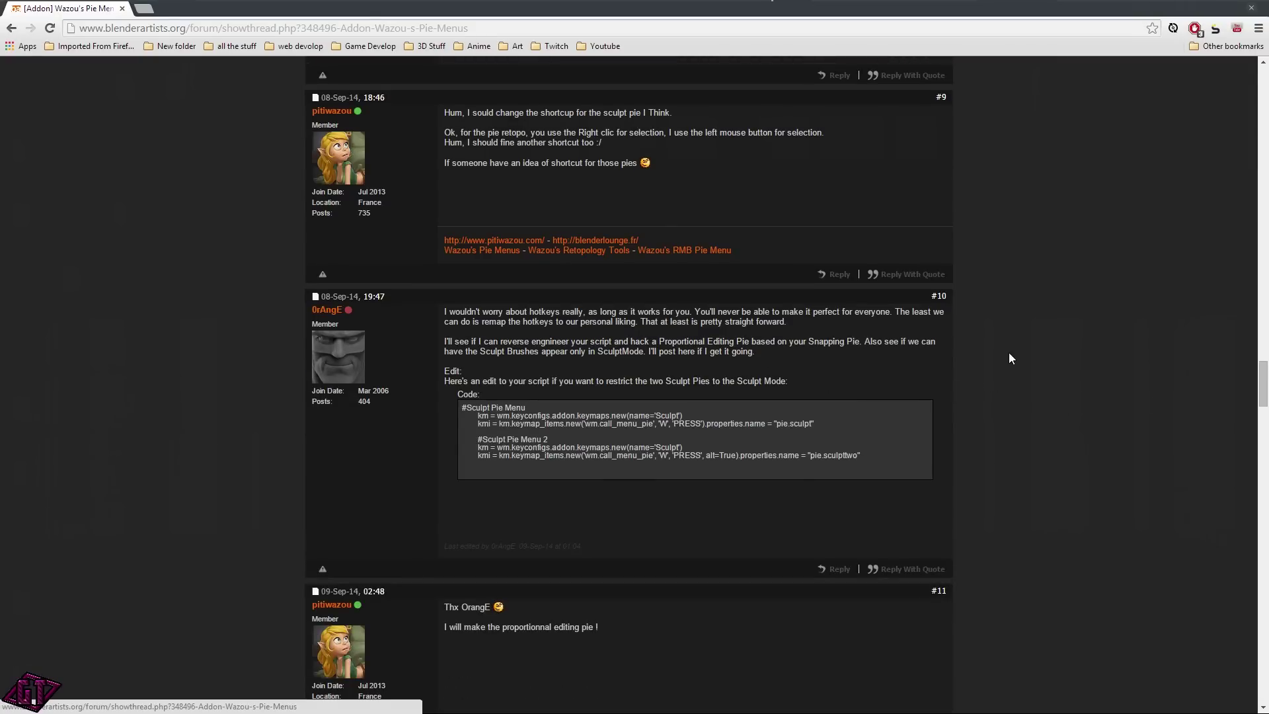
scroll(1071, 350, down, 2)
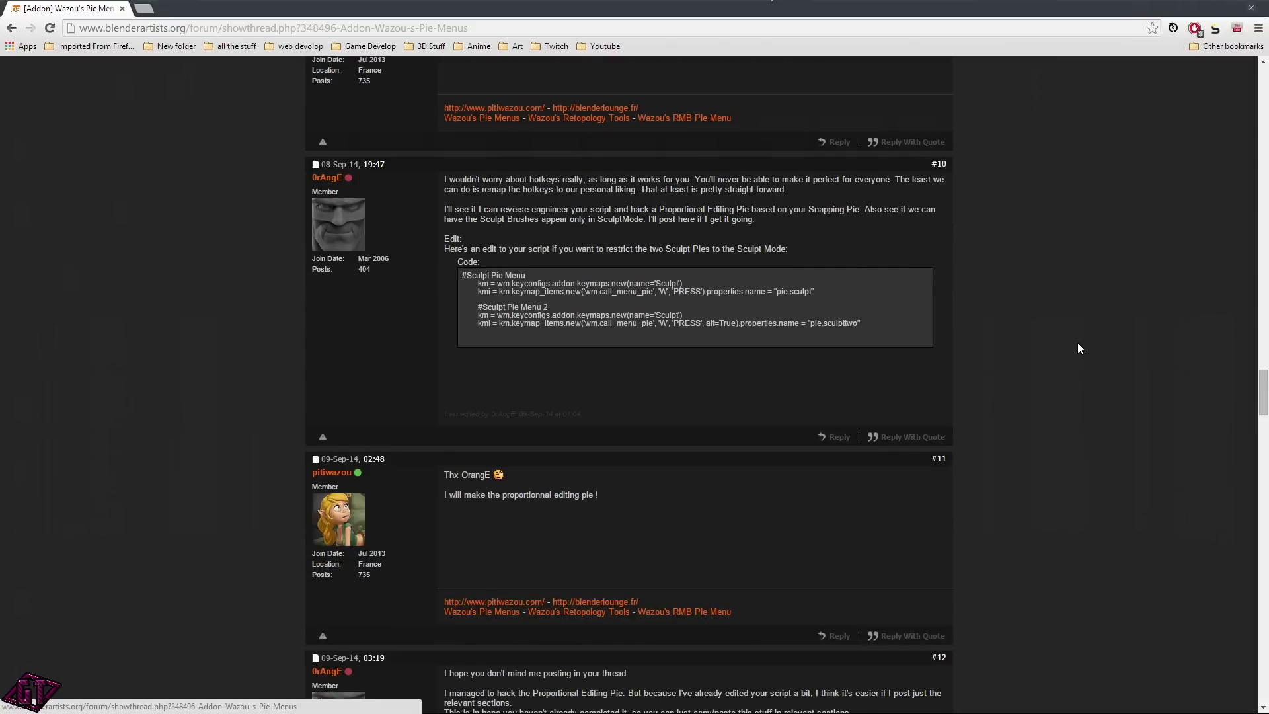
- Examine the Proportional Editing pie picture and the code posted with it in reply #12
scroll(1081, 340, down, 4)
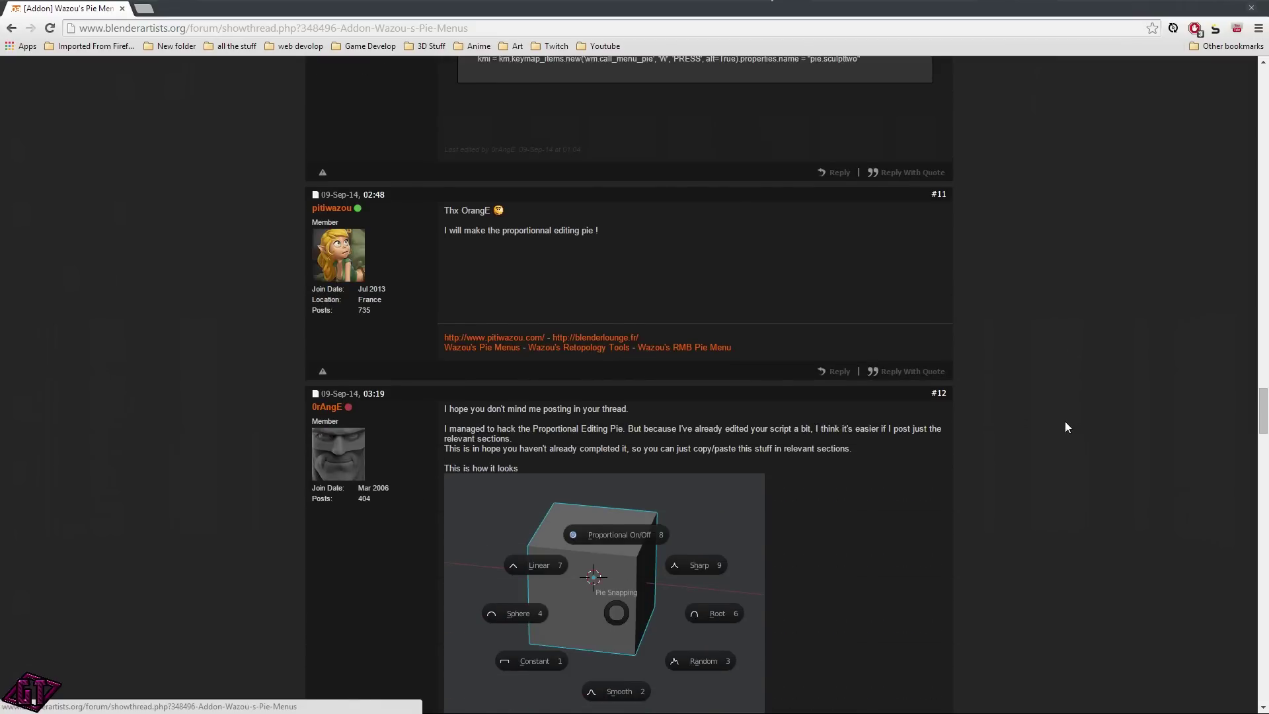
scroll(1074, 423, down, 2)
scroll(1038, 400, down, 3)
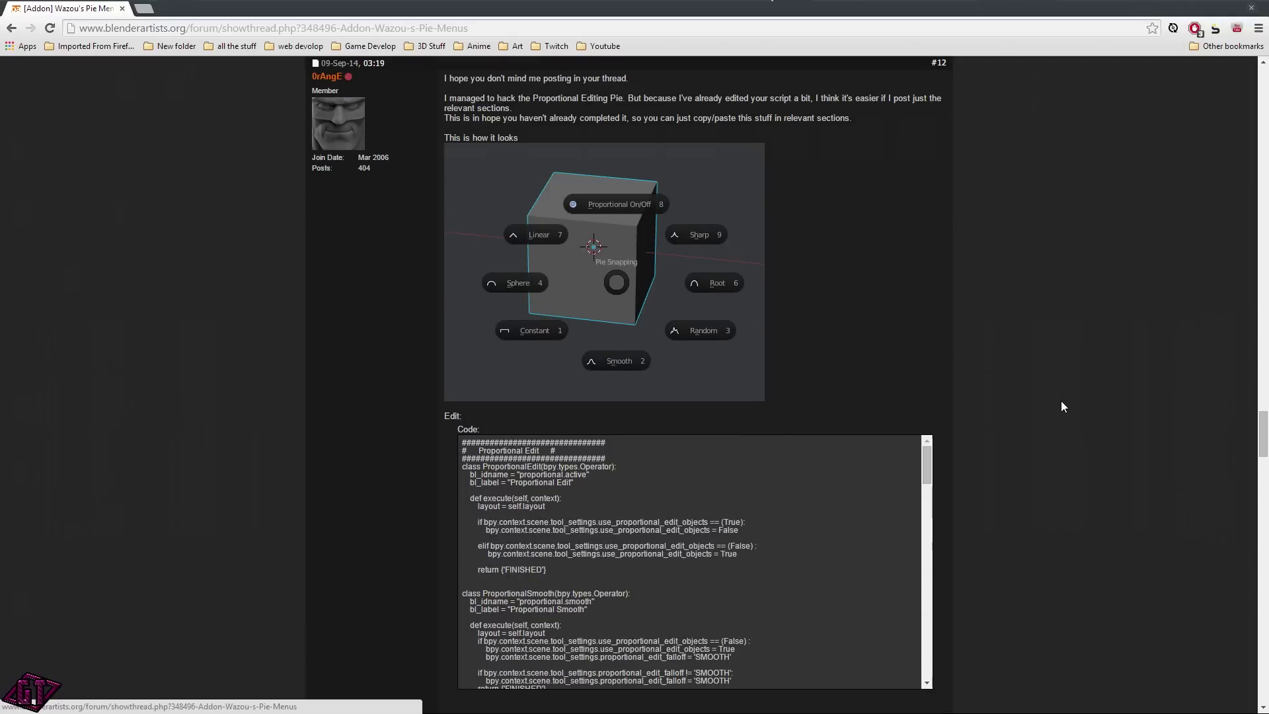
scroll(1080, 386, down, 3)
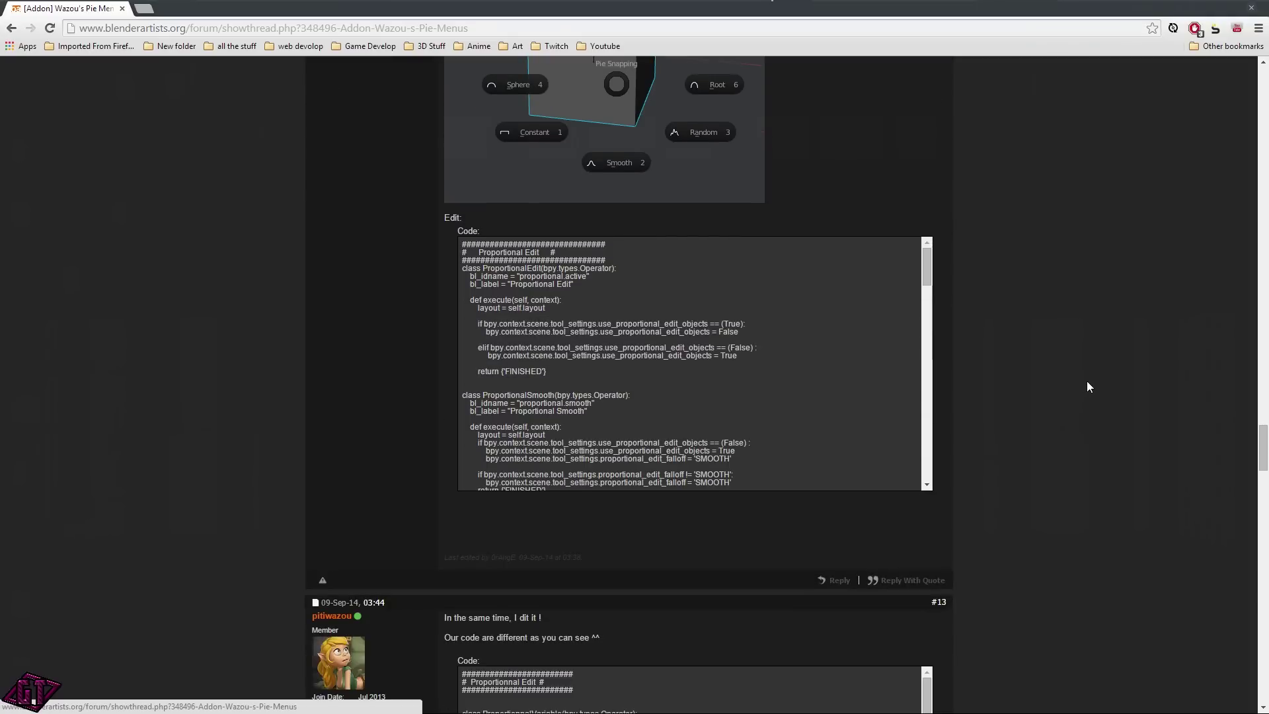
scroll(1084, 381, up, 6)
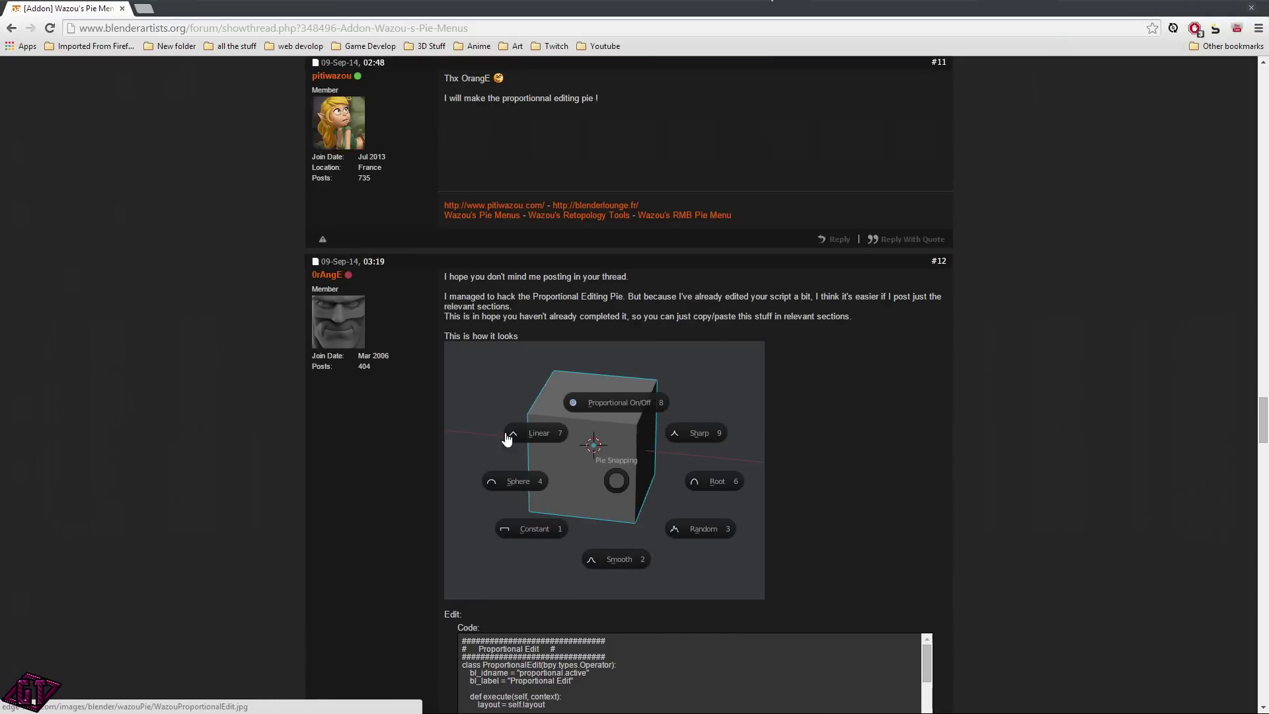
scroll(1124, 410, up, 2)
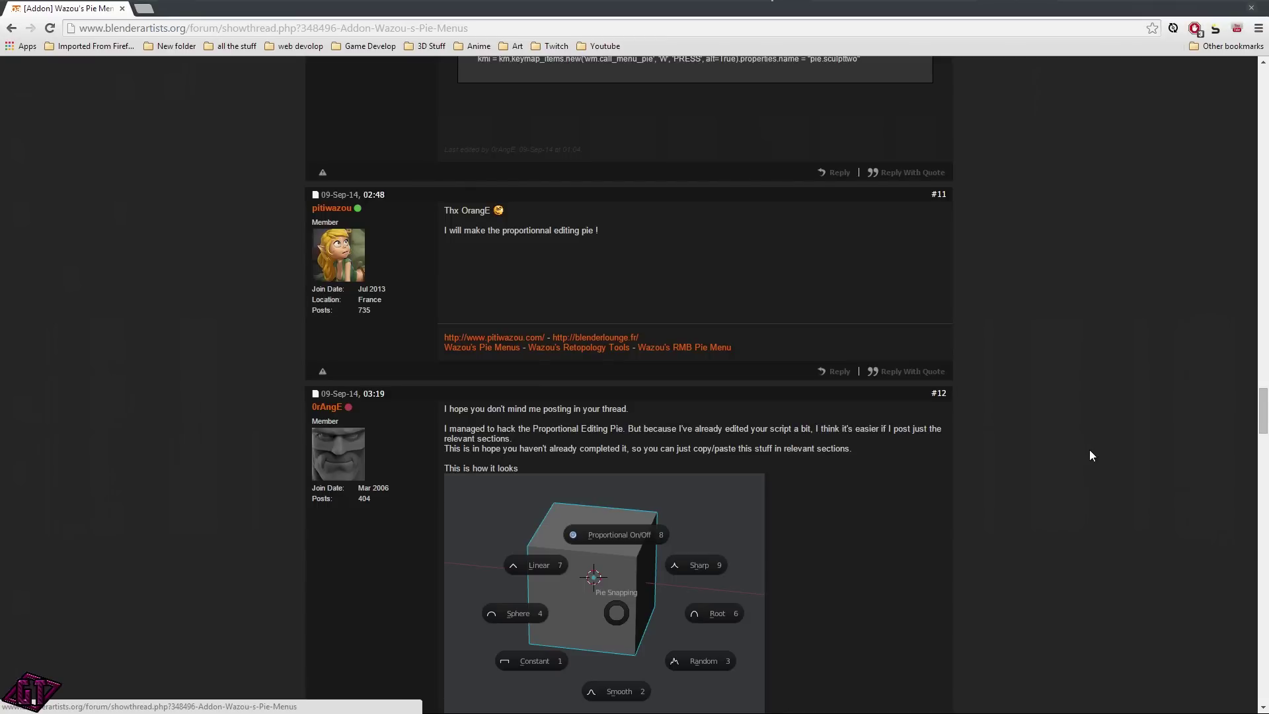
scroll(1077, 383, down, 2)
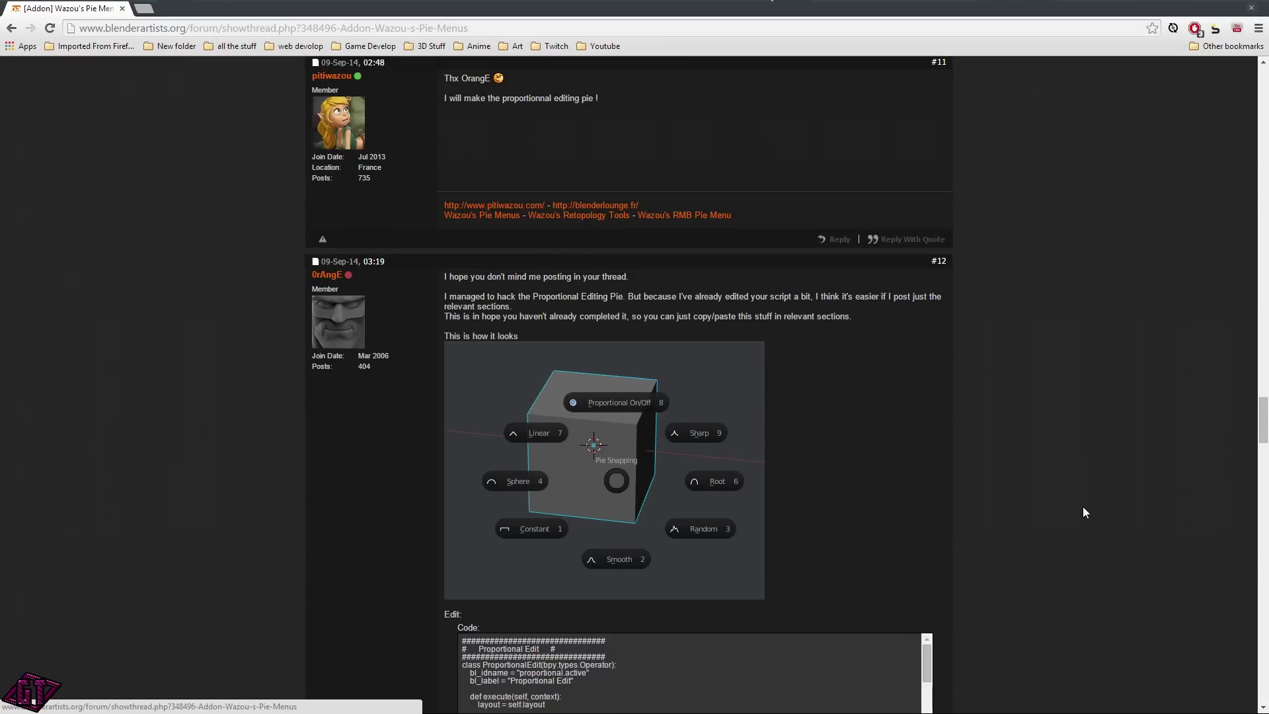
- Skim the author's own Proportional Editing pie in post #13 and the following replies up to the shading update in post #17
scroll(1051, 435, down, 5)
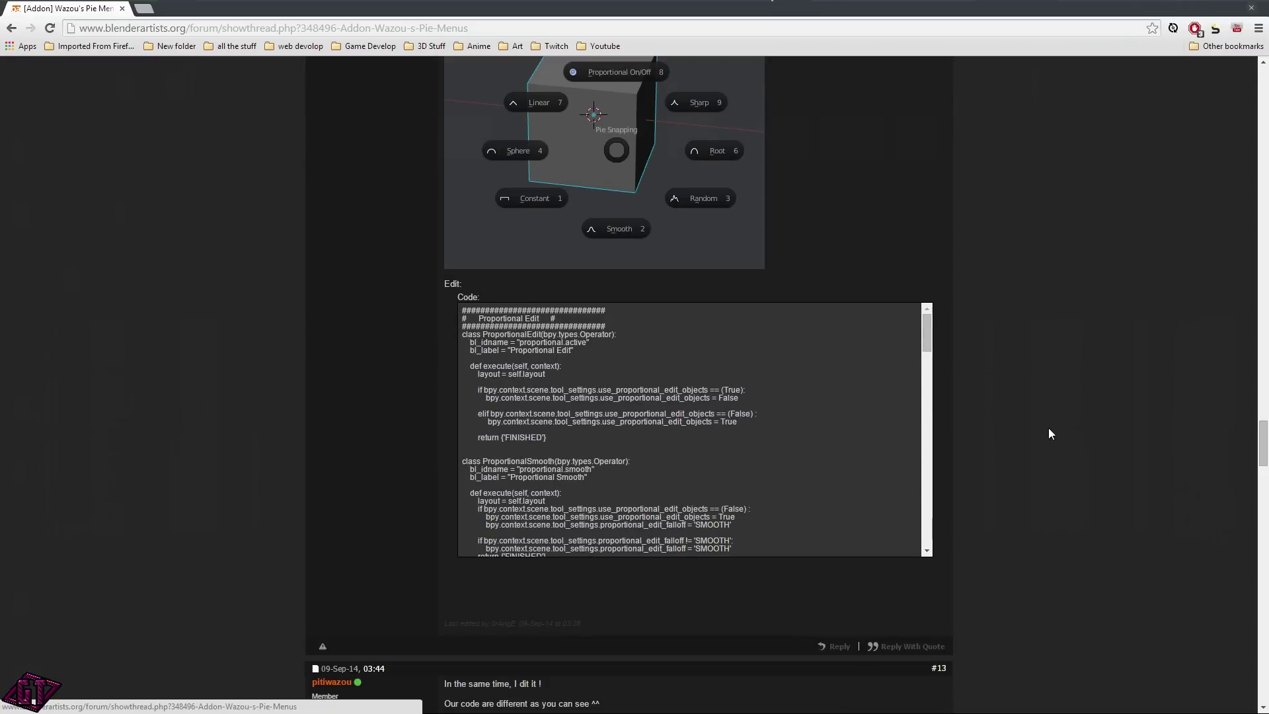
scroll(1050, 433, down, 13)
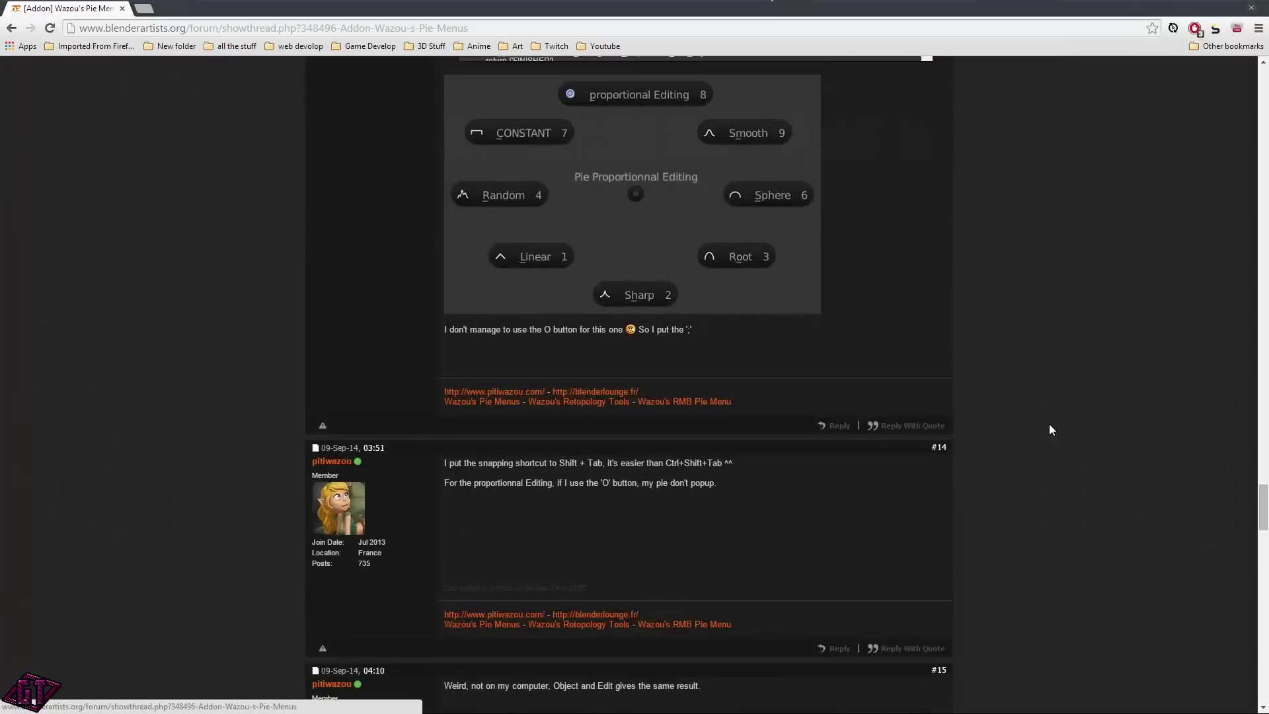
scroll(1050, 428, down, 14)
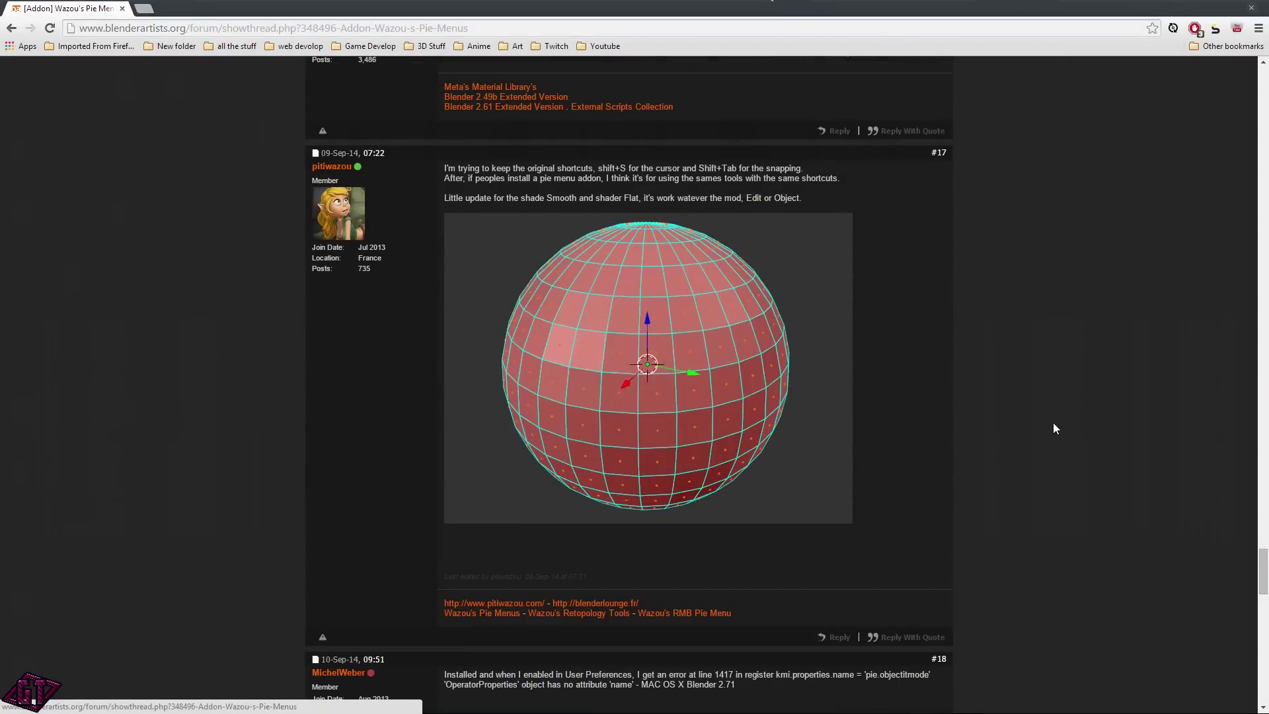
- Return to the start of the thread page above the opening post
scroll(1057, 417, up, 20)
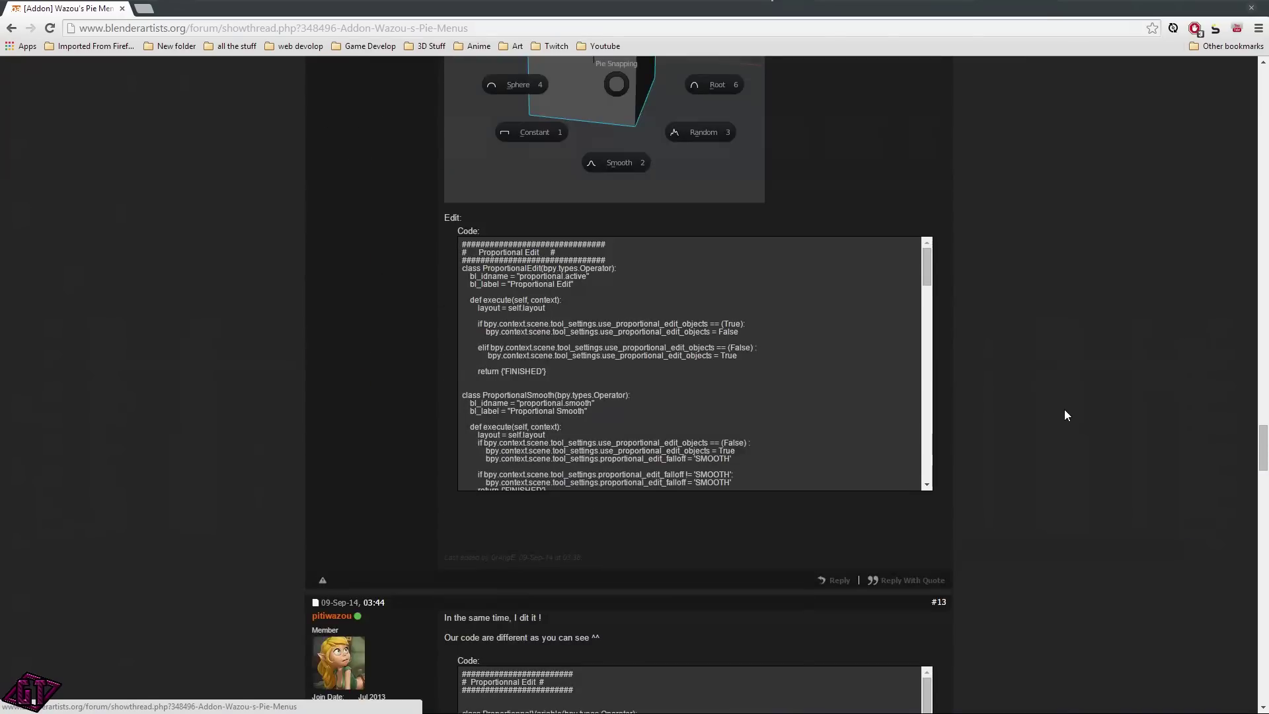
scroll(1064, 415, up, 20)
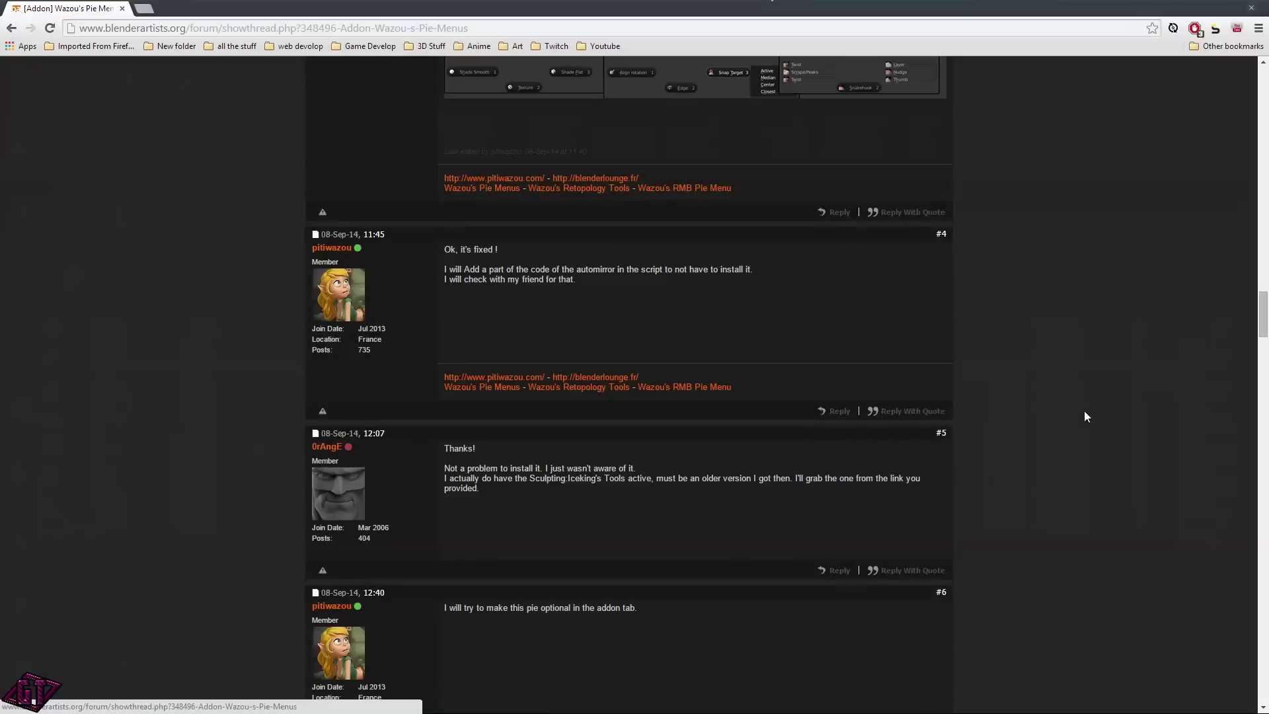
scroll(1085, 412, up, 20)
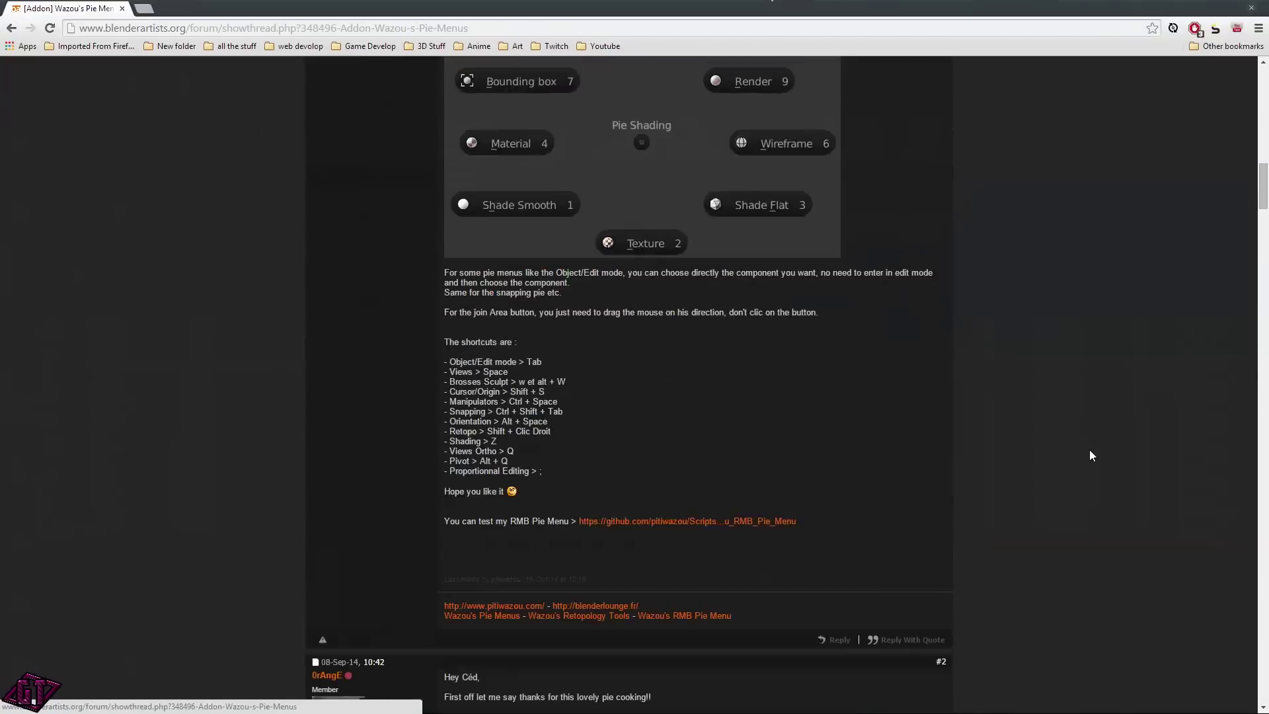
scroll(1090, 451, up, 20)
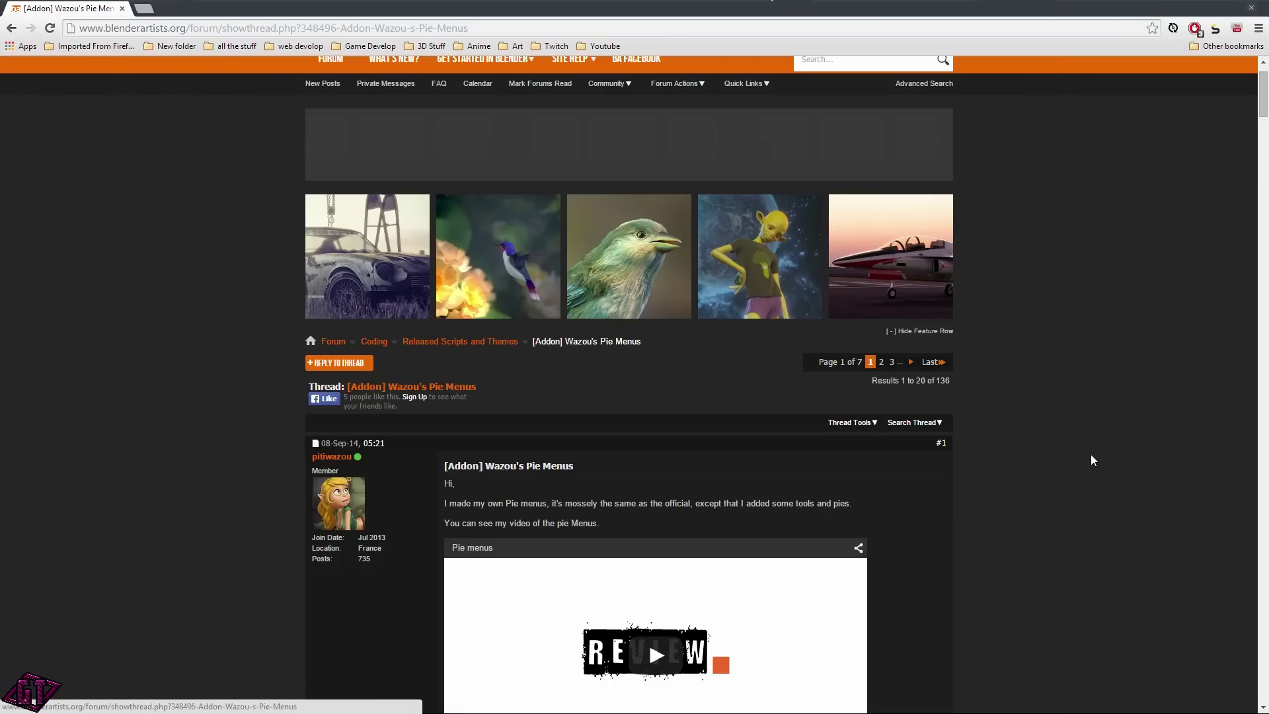
scroll(1088, 455, up, 1)
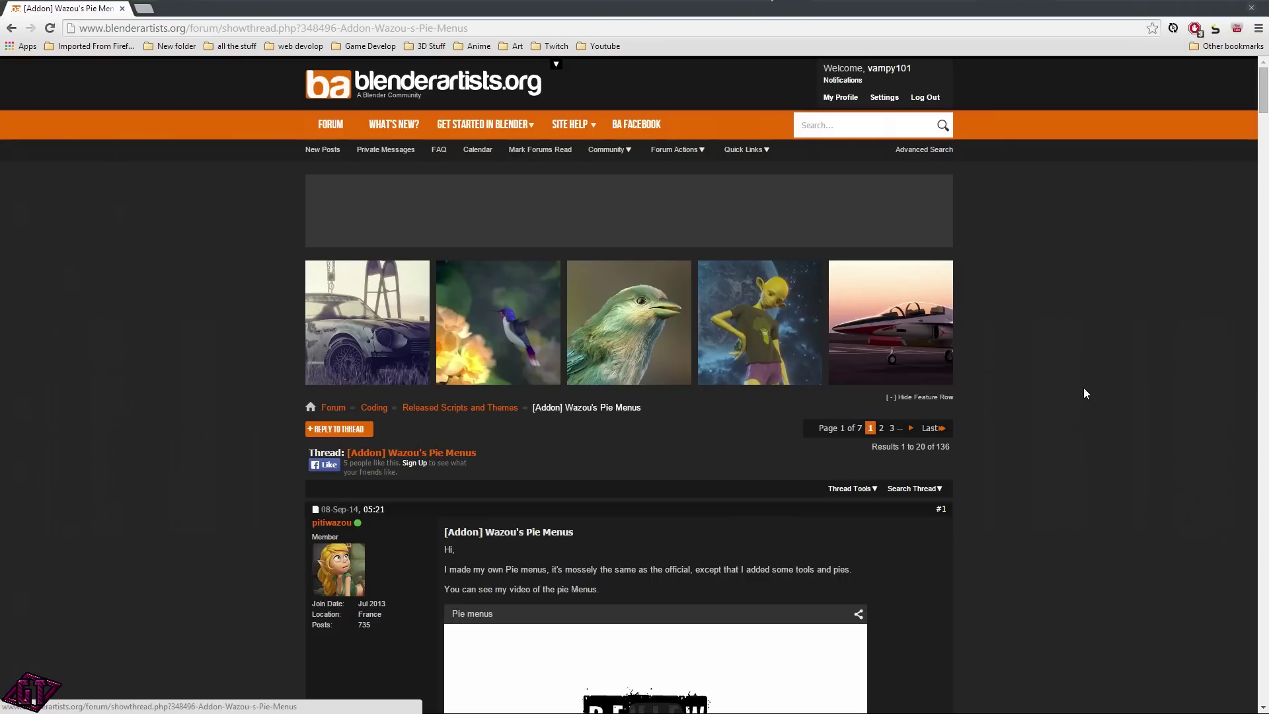
- Go through the opening post's shortcut list, the Retopo pie screenshots in post #2 and the replies again, down to post #10
scroll(1097, 456, down, 2)
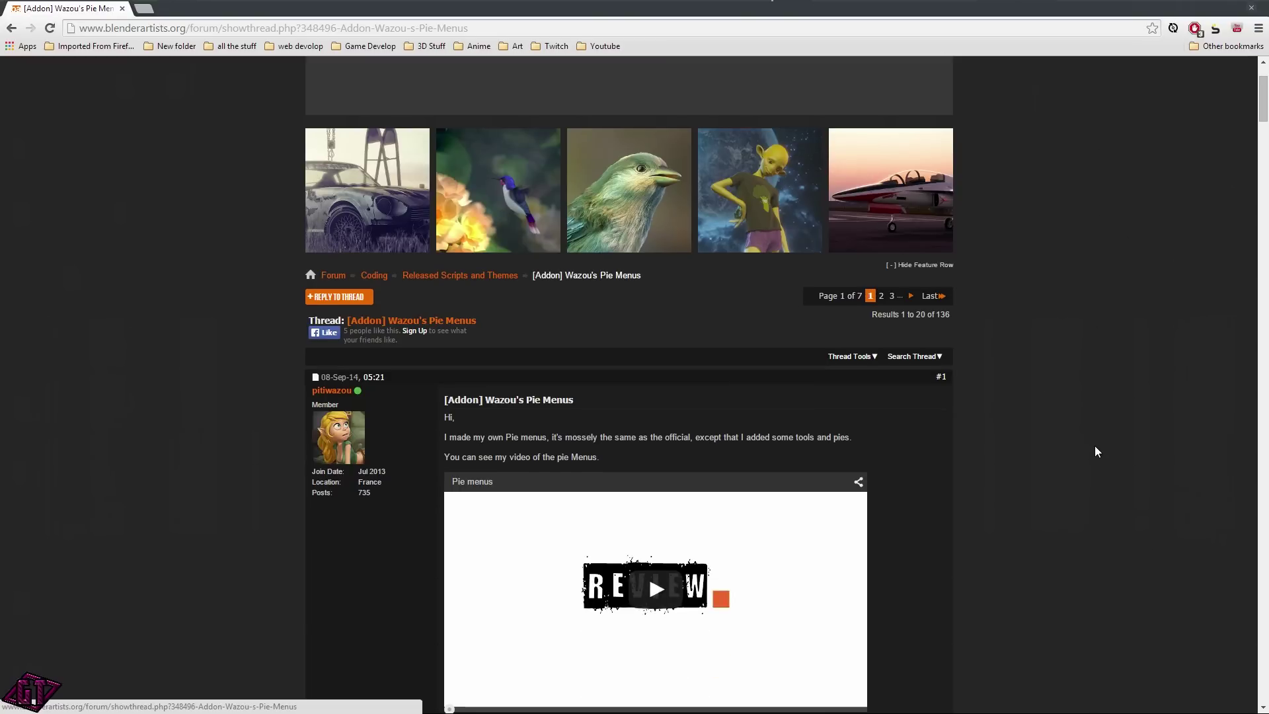
scroll(1095, 447, down, 11)
scroll(1094, 451, down, 10)
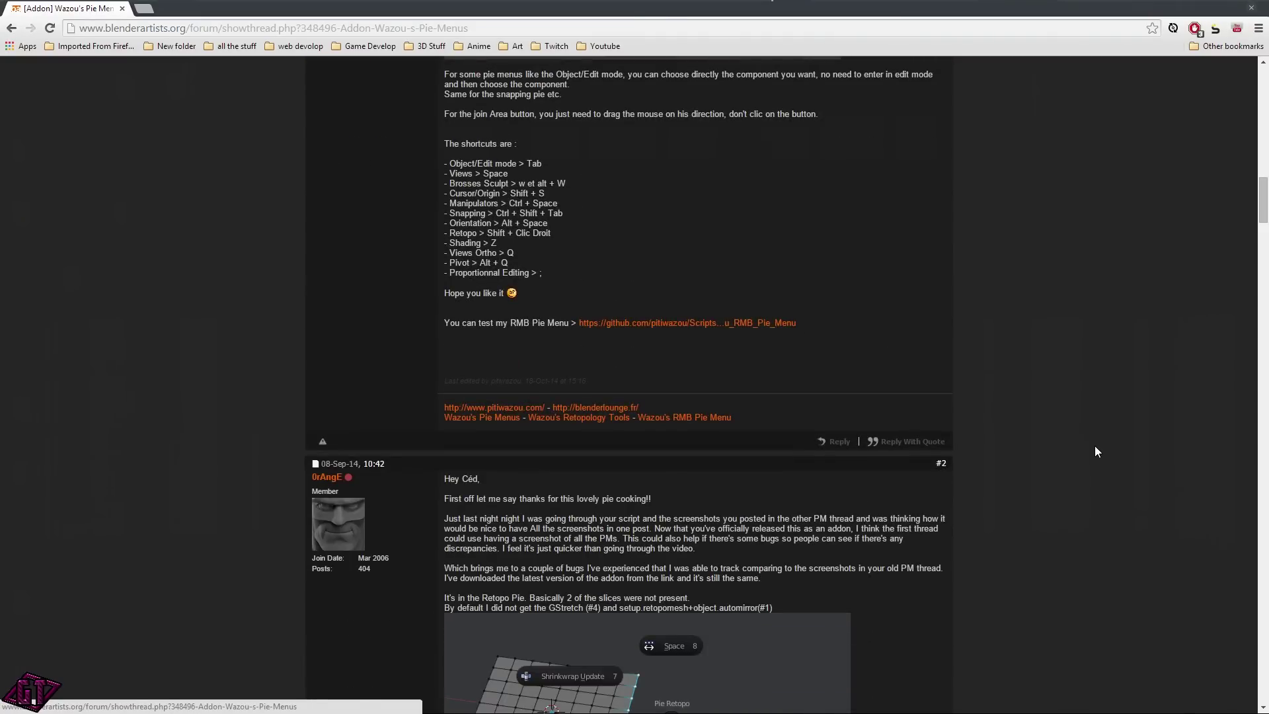
scroll(1094, 442, down, 3)
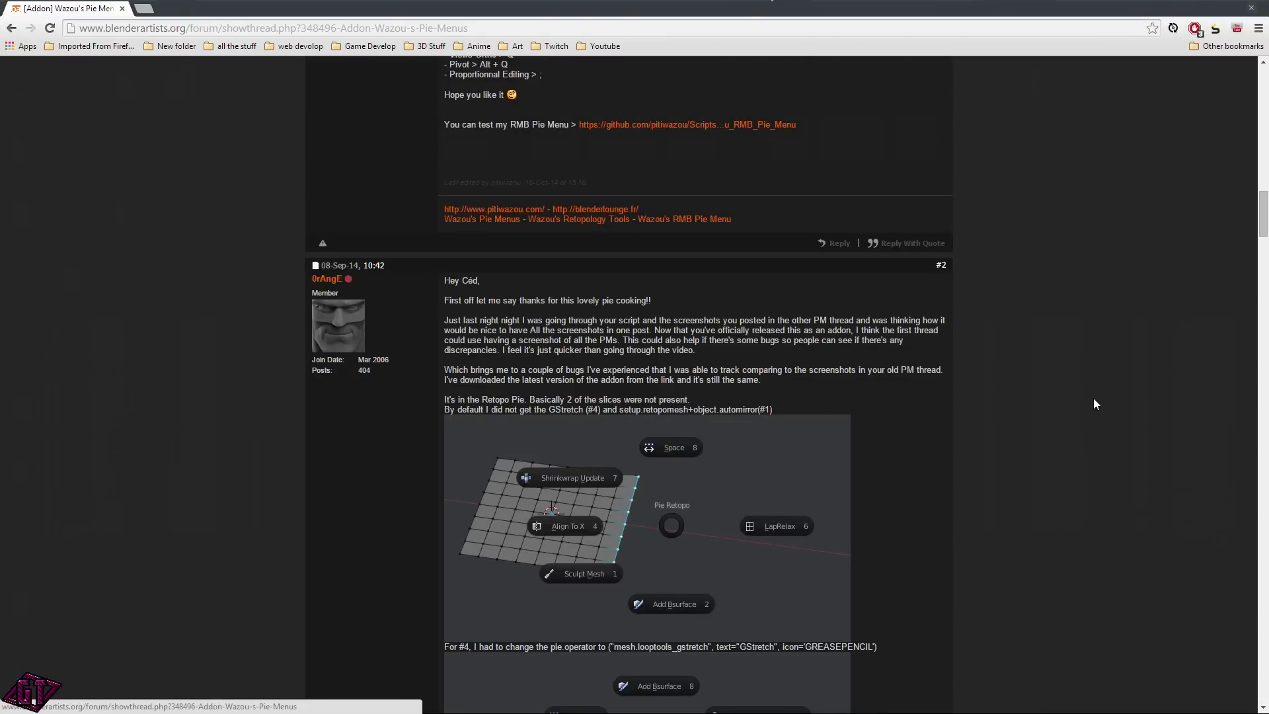
scroll(1093, 404, down, 9)
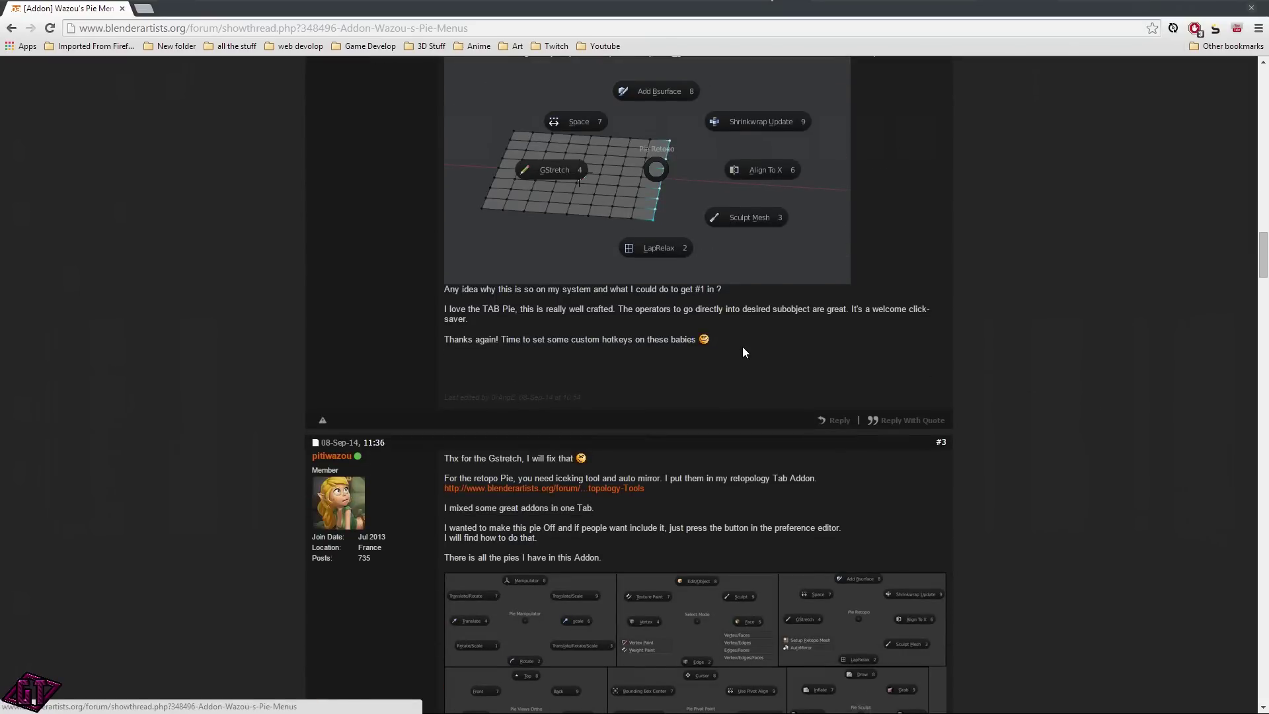
scroll(982, 355, down, 9)
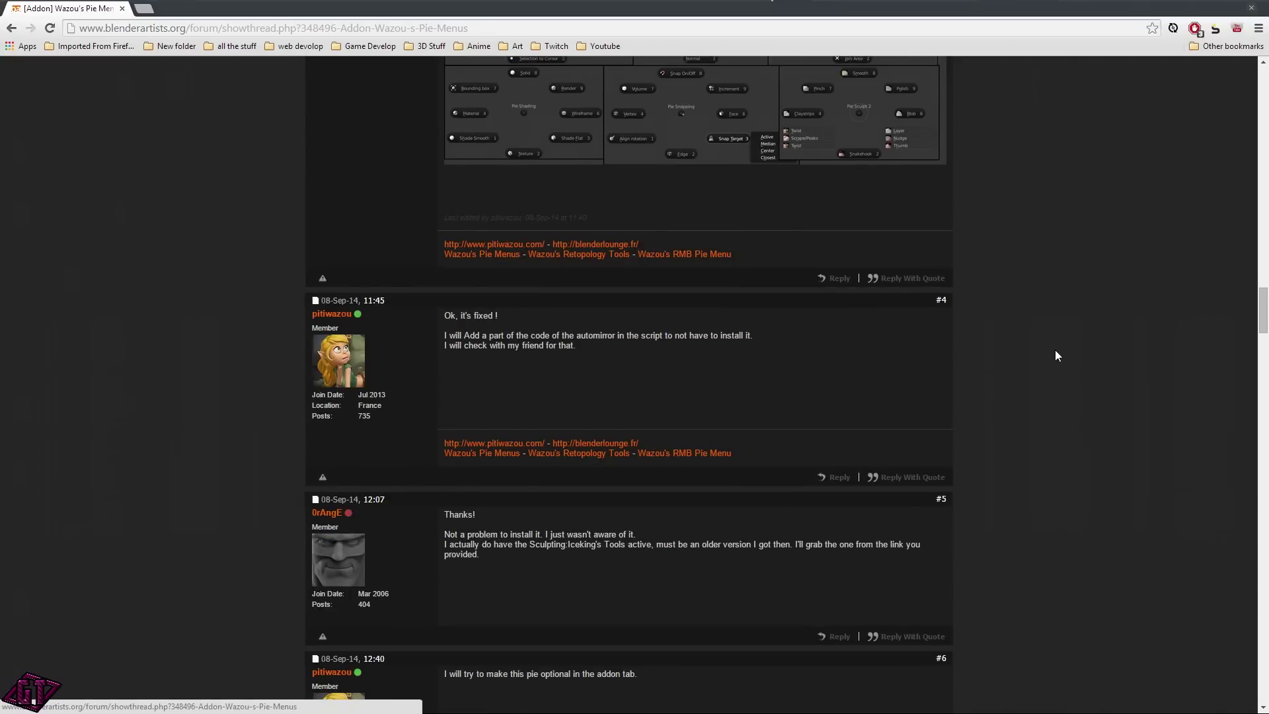
scroll(1055, 352, down, 1)
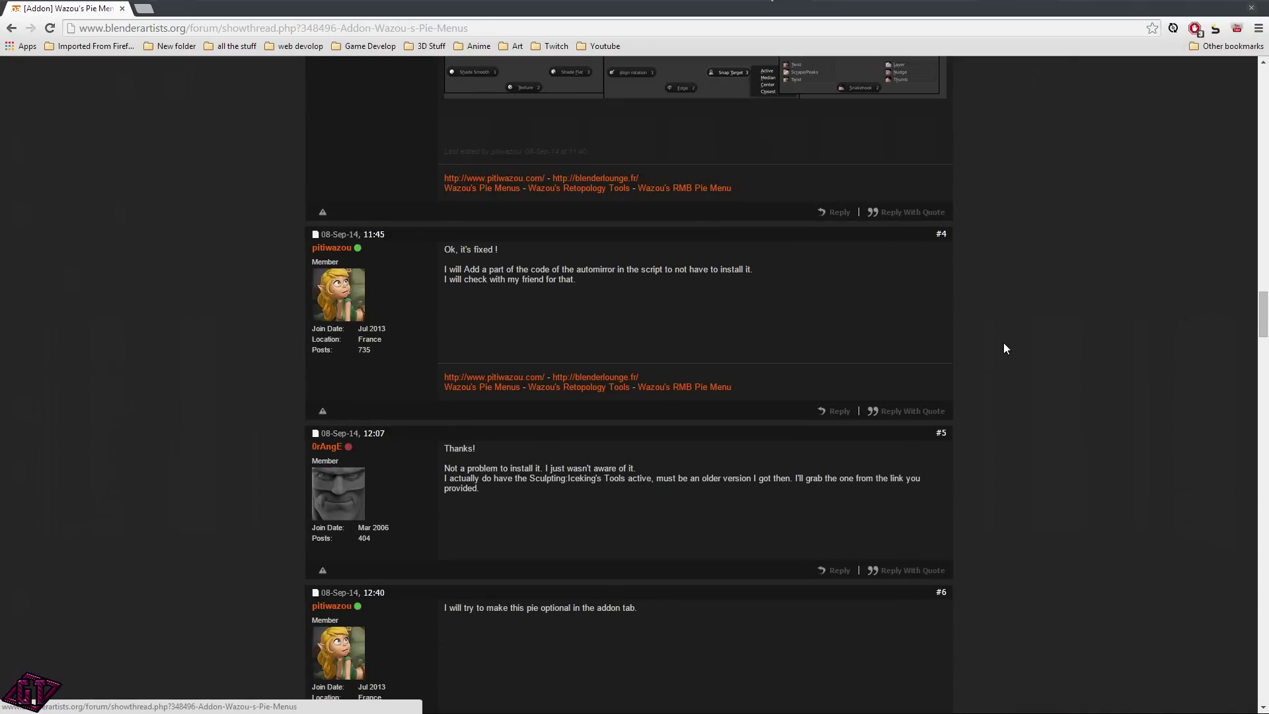
scroll(1071, 408, down, 10)
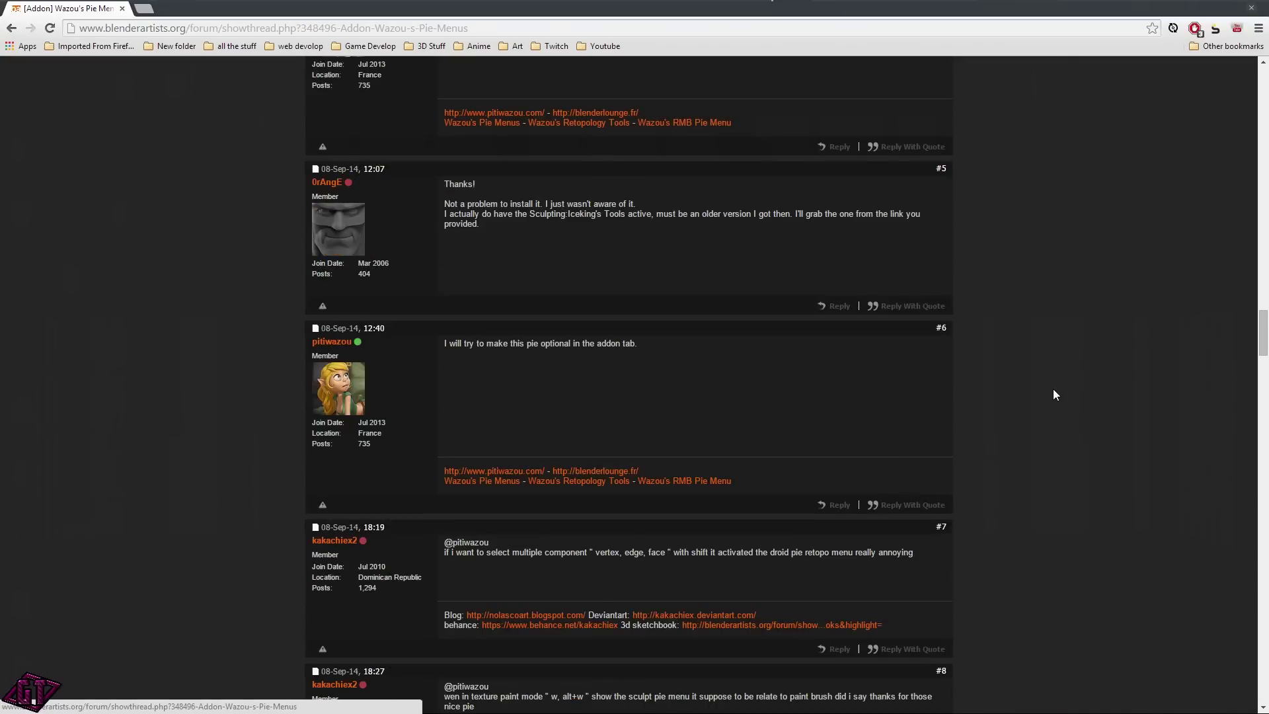
scroll(1053, 390, down, 9)
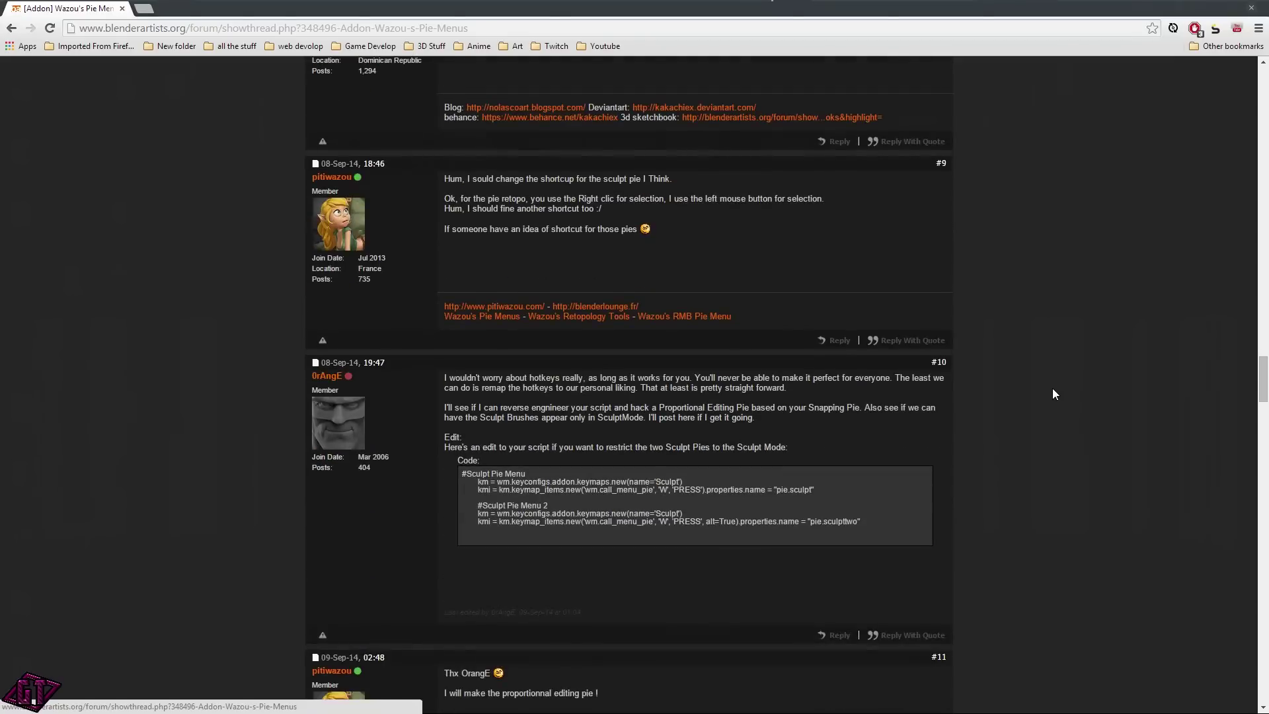
- Go back past posts #3 and #2 and the Views and Shading pie pictures to the opening post's video and GitHub link
scroll(1052, 387, up, 18)
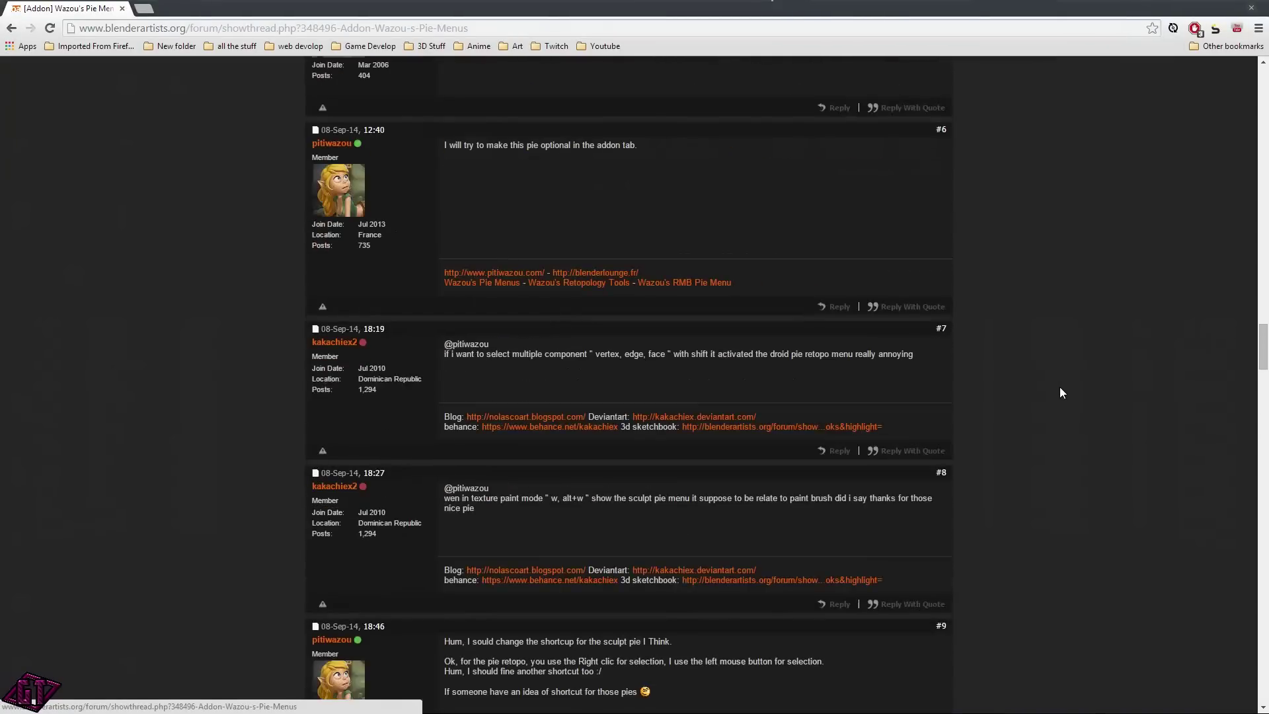
scroll(1074, 390, up, 20)
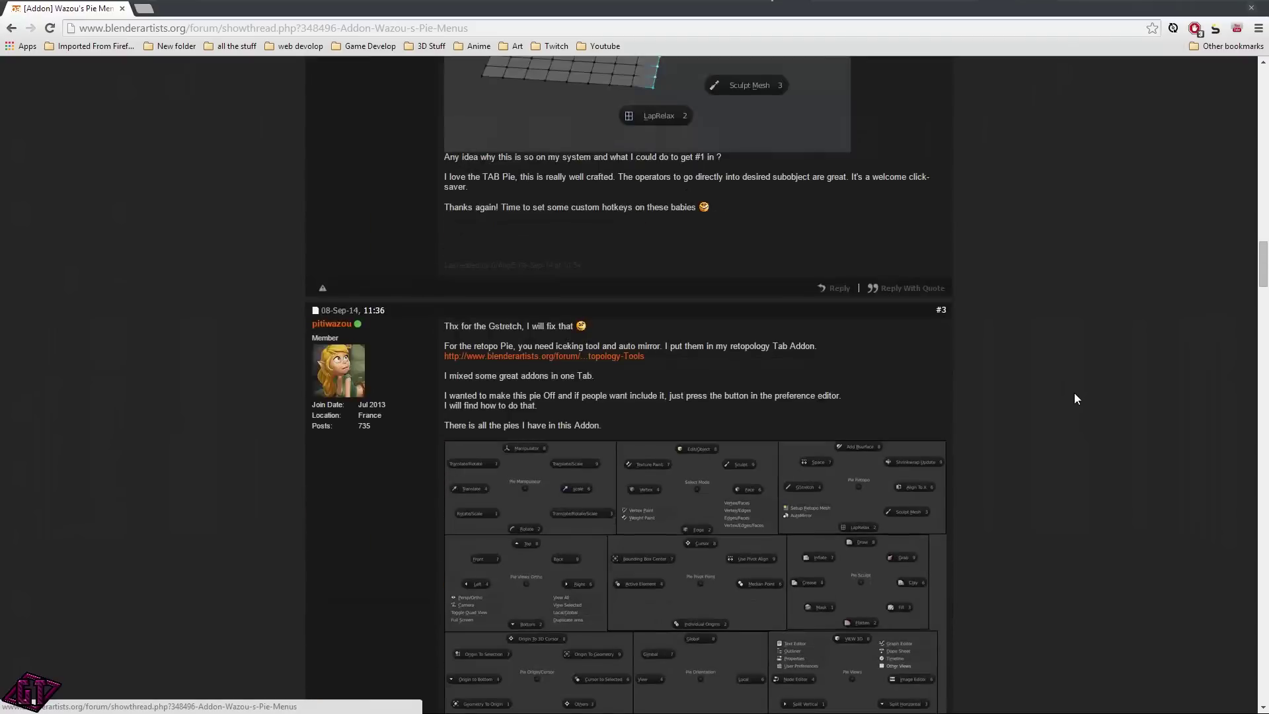
scroll(1085, 401, up, 1)
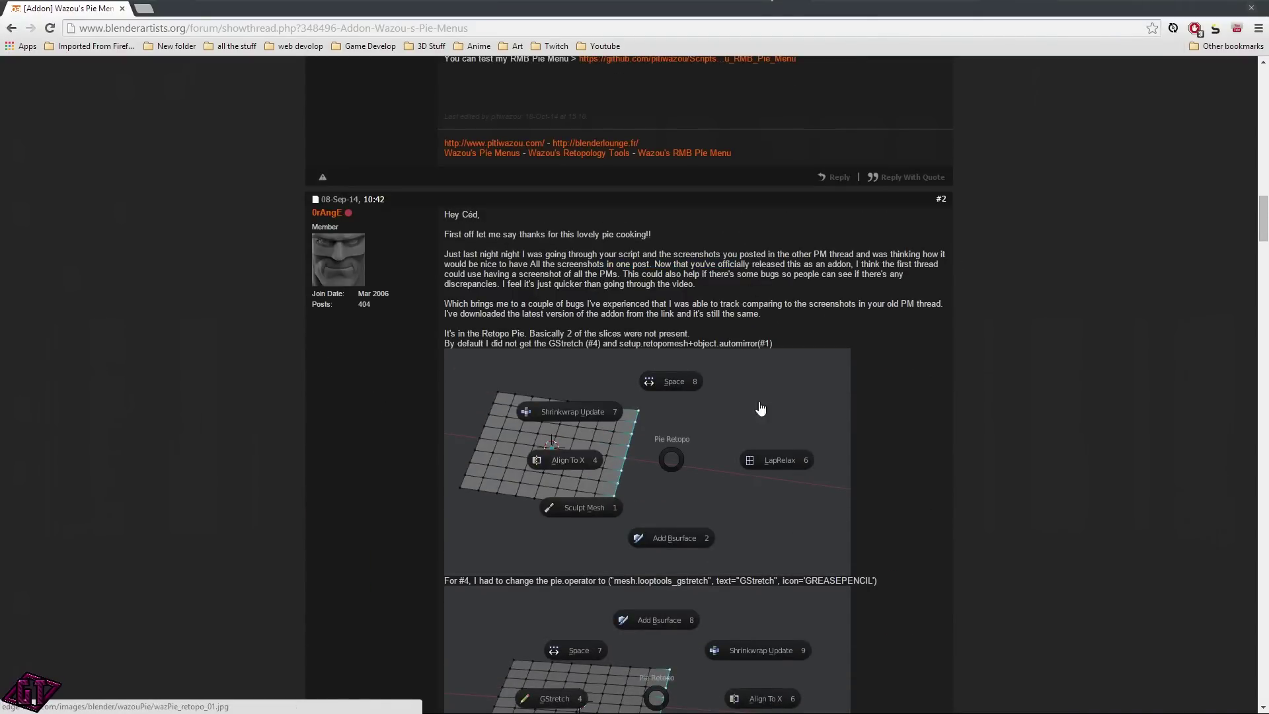
scroll(911, 406, up, 2)
scroll(911, 406, up, 13)
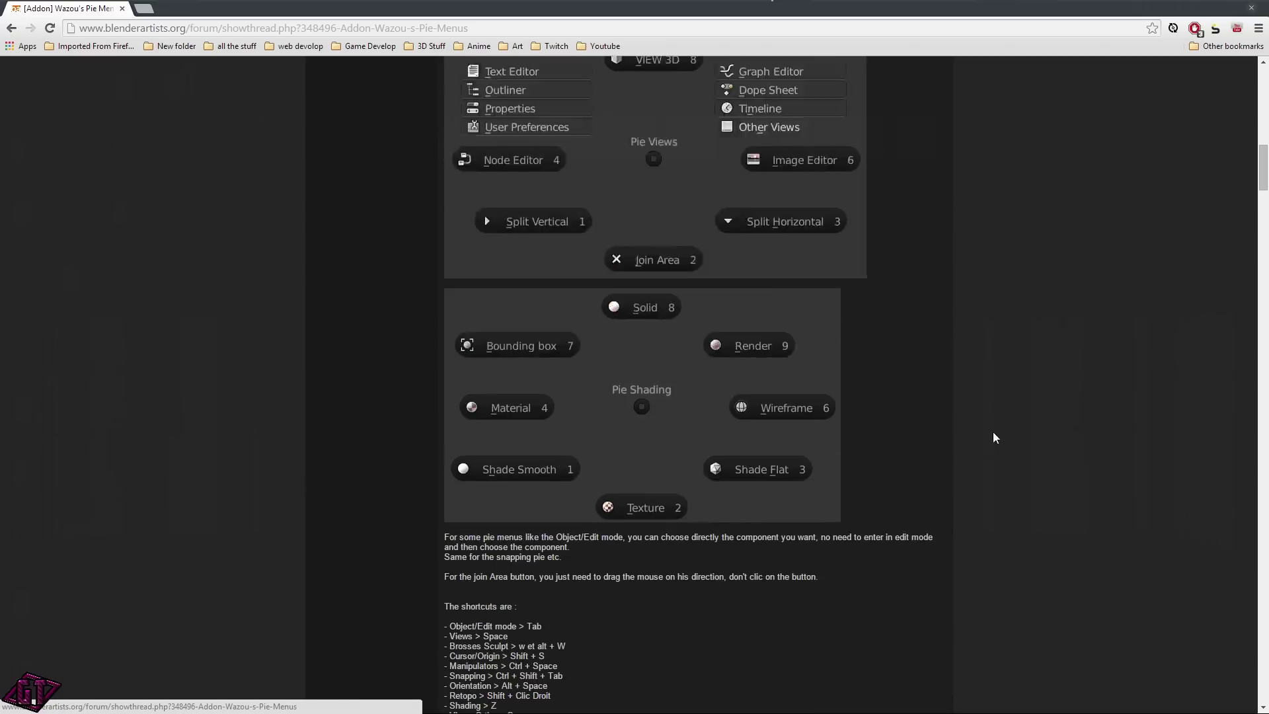
scroll(997, 433, up, 9)
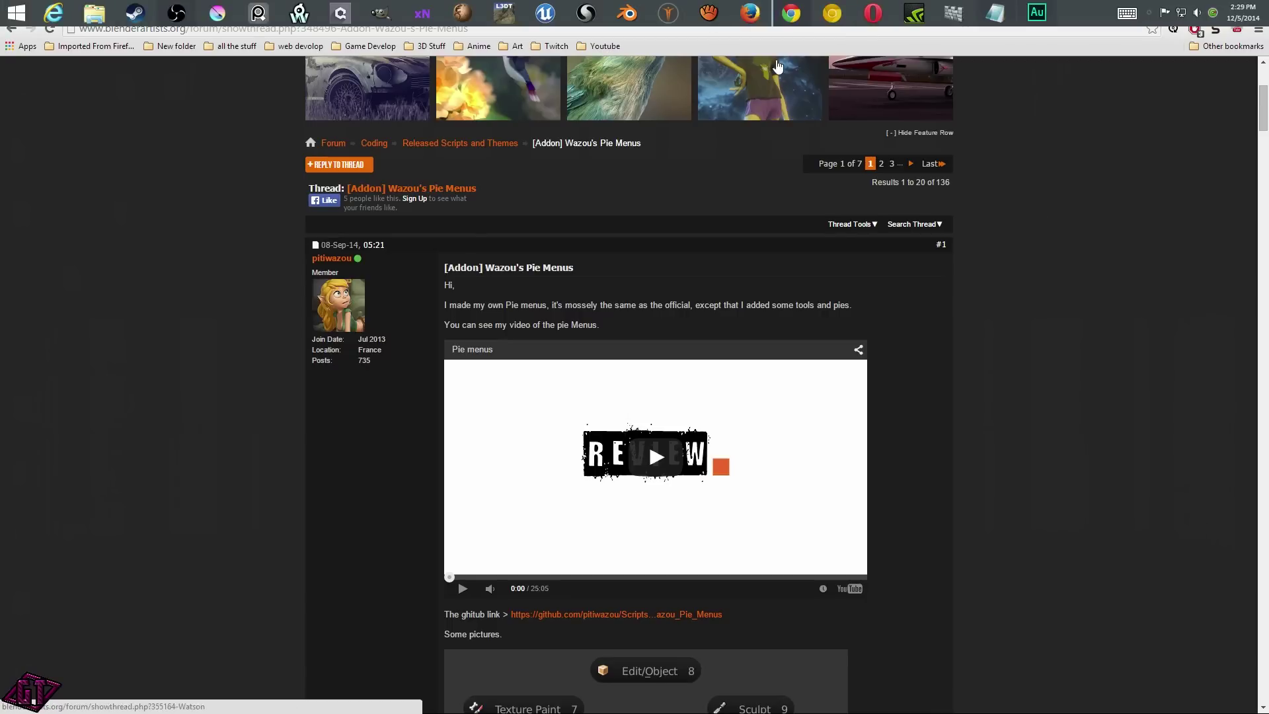
- Switch to Blender
click(623, 13)
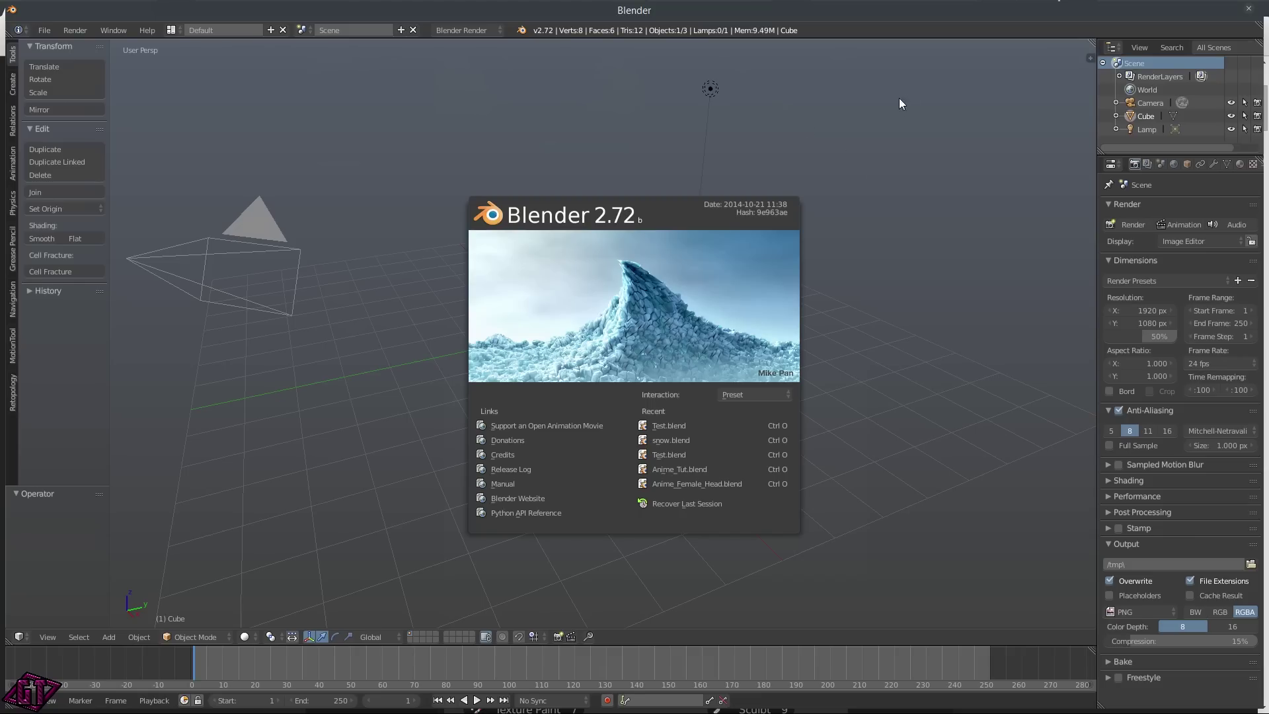
- Dismiss the splash screen and orbit the 3D view until the cube is seen from one side
click(898, 120)
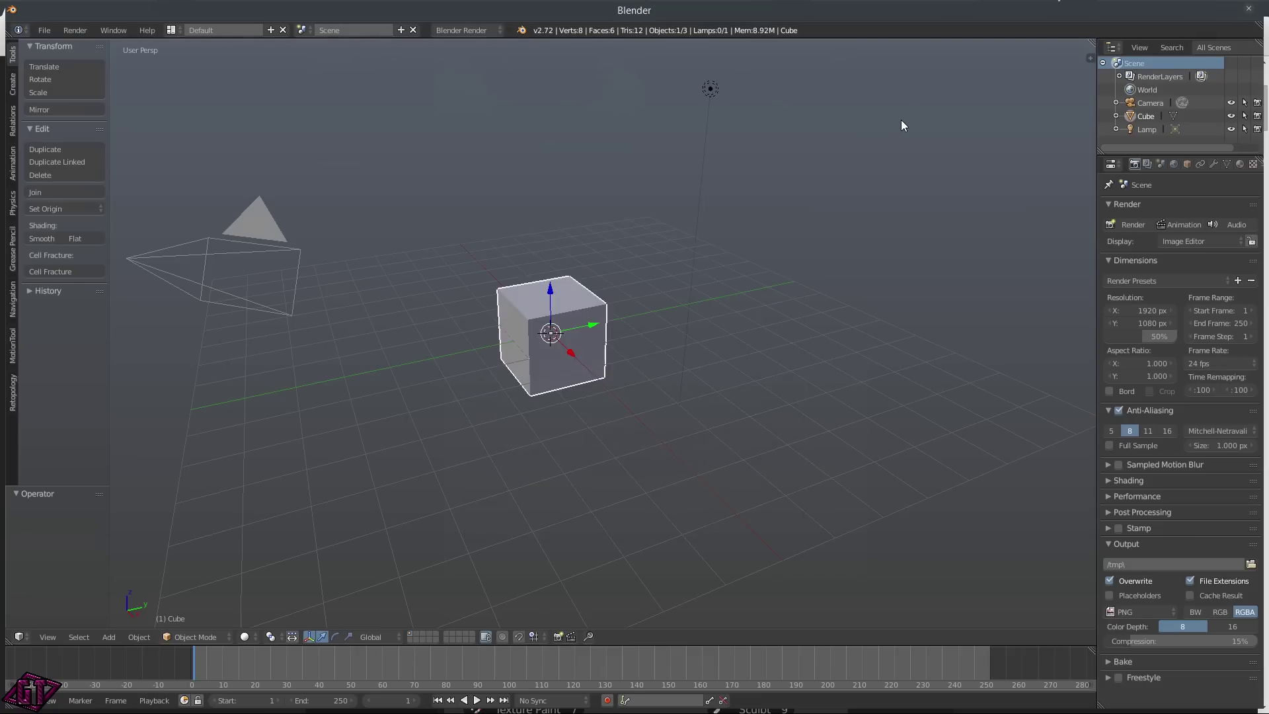
middle_drag(833, 260, 125, 125)
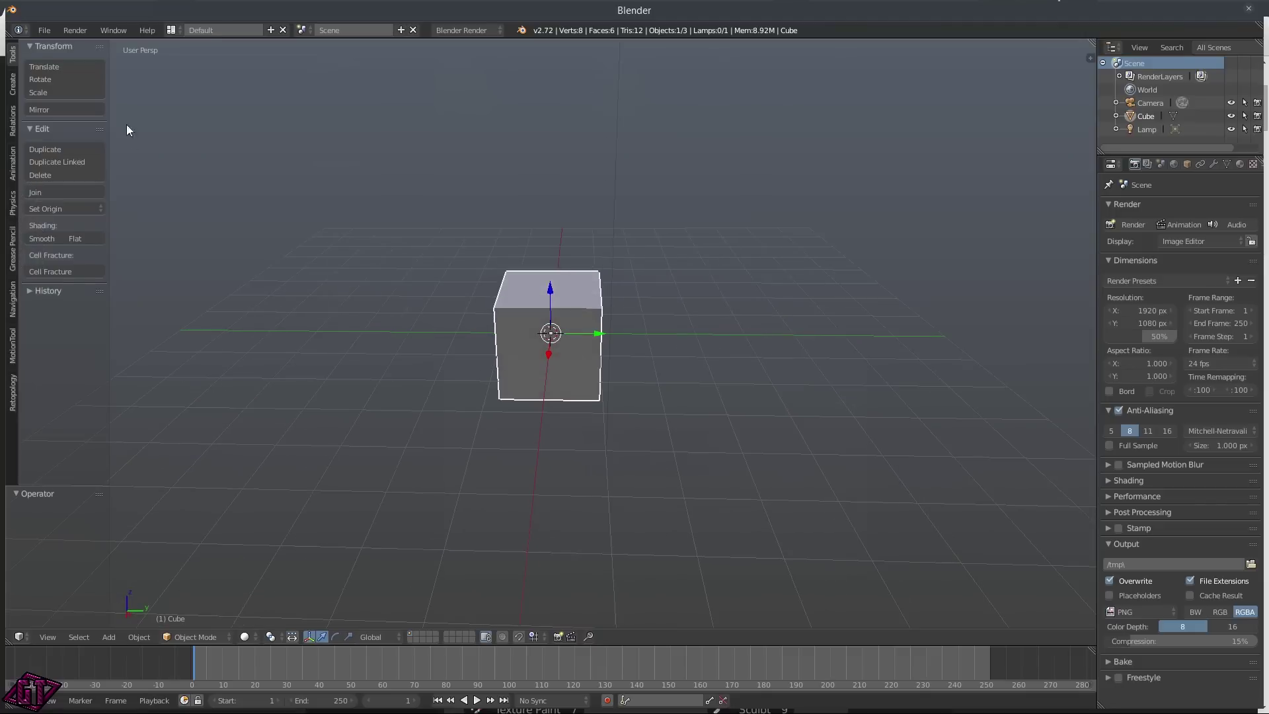
click(46, 30)
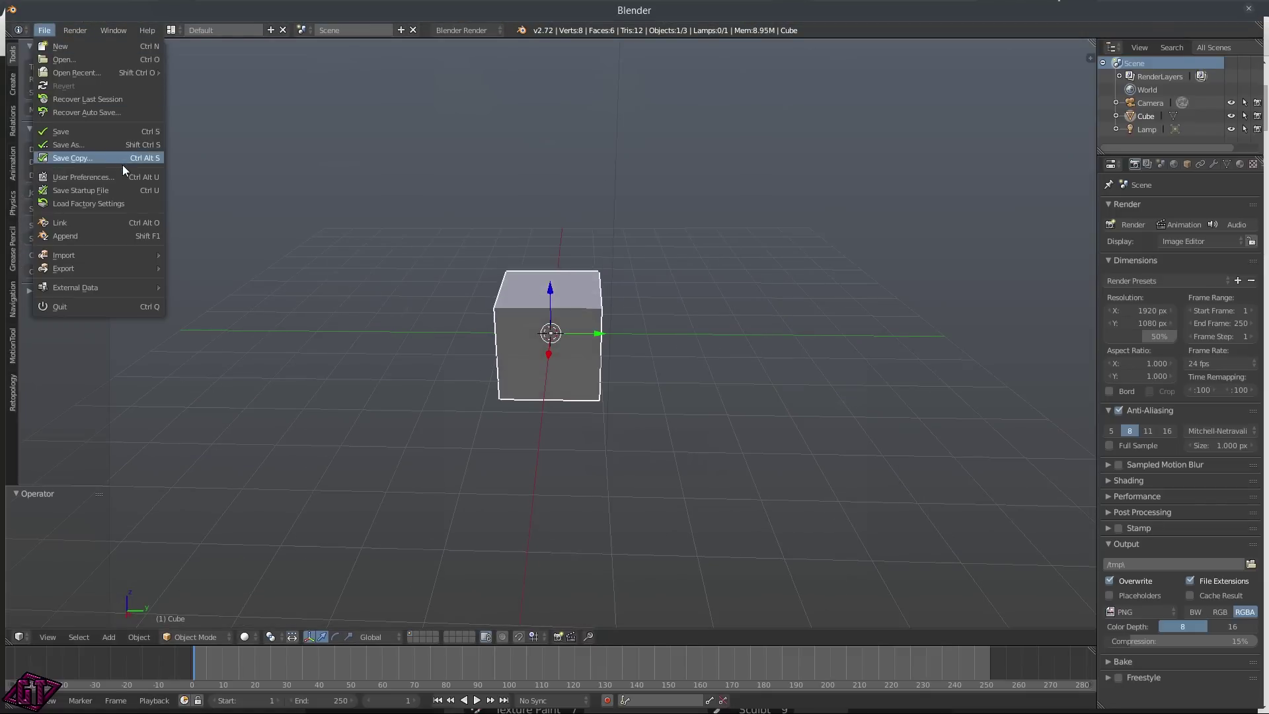
click(101, 176)
drag(288, 29, 541, 35)
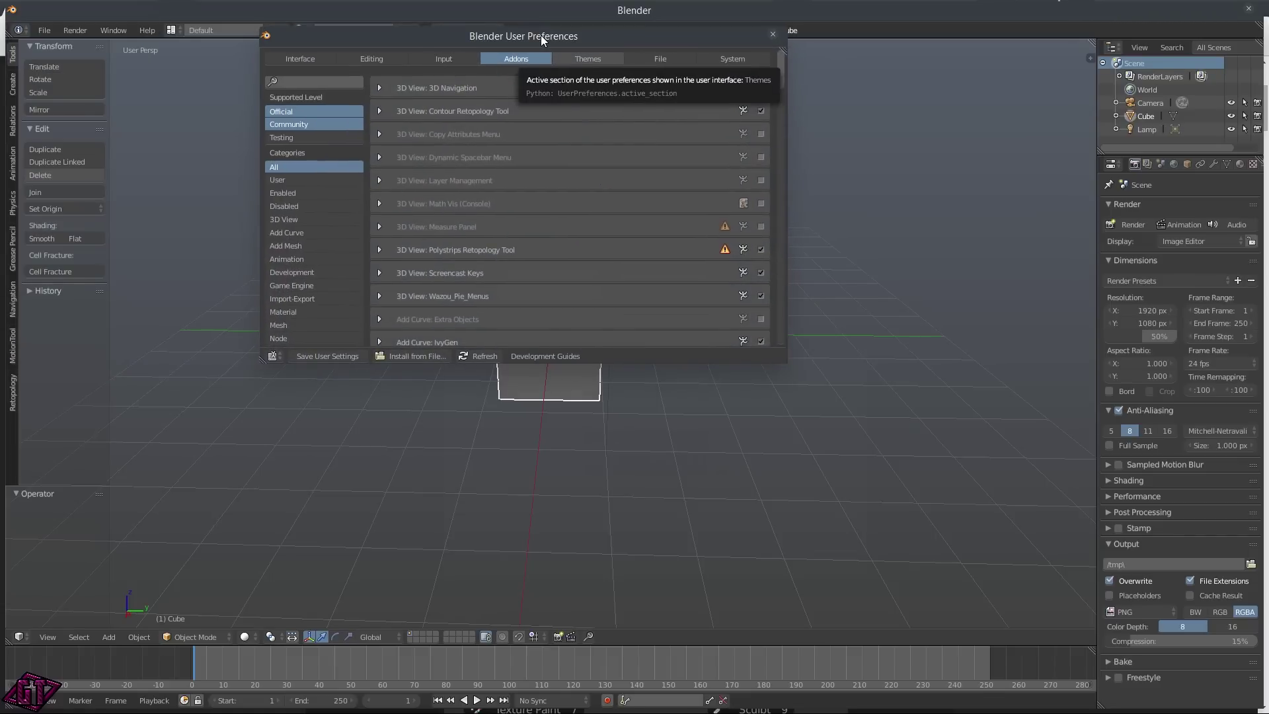
click(773, 35)
- Change the 3D View area's editor type to User Preferences
click(21, 637)
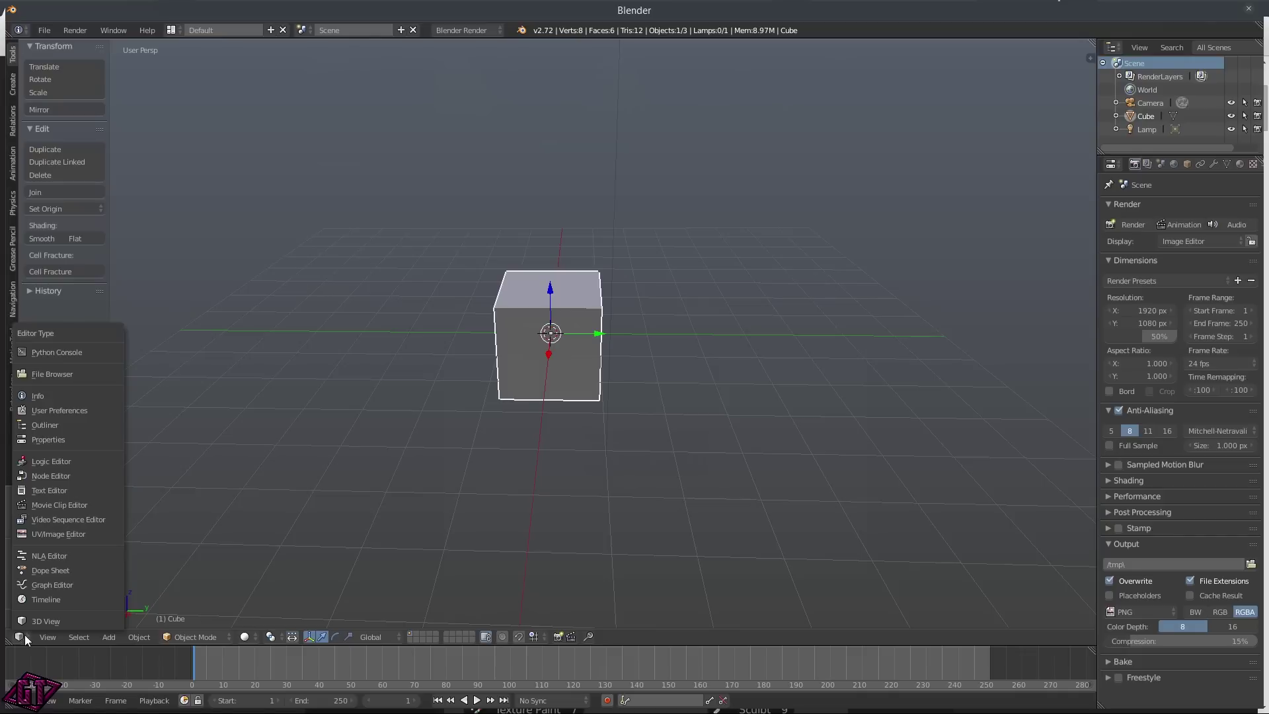
click(17, 643)
click(16, 638)
click(20, 638)
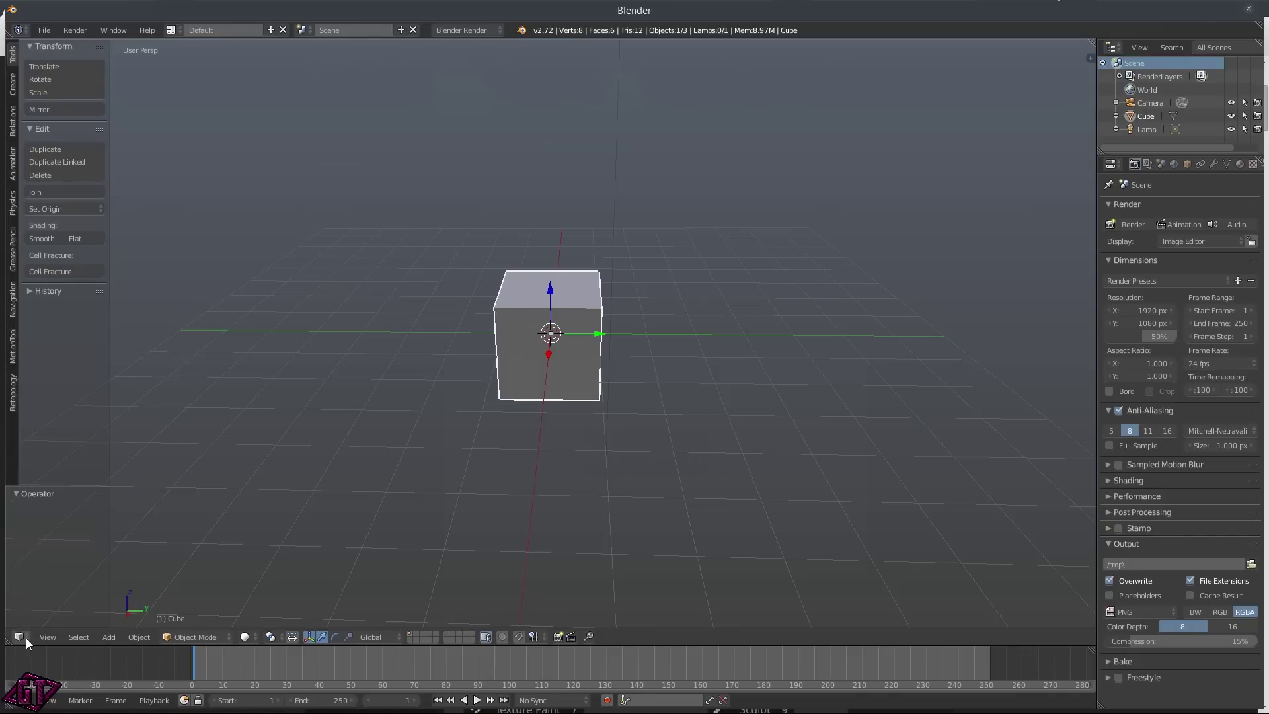
click(25, 637)
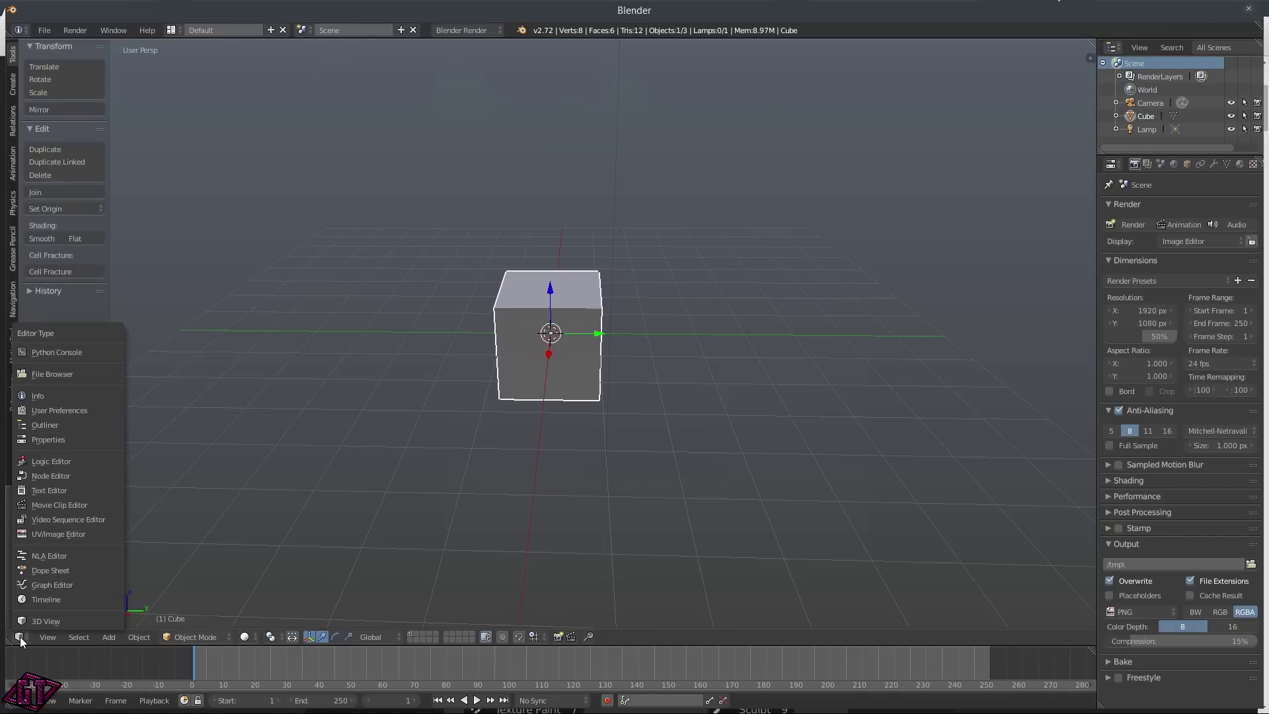
click(61, 411)
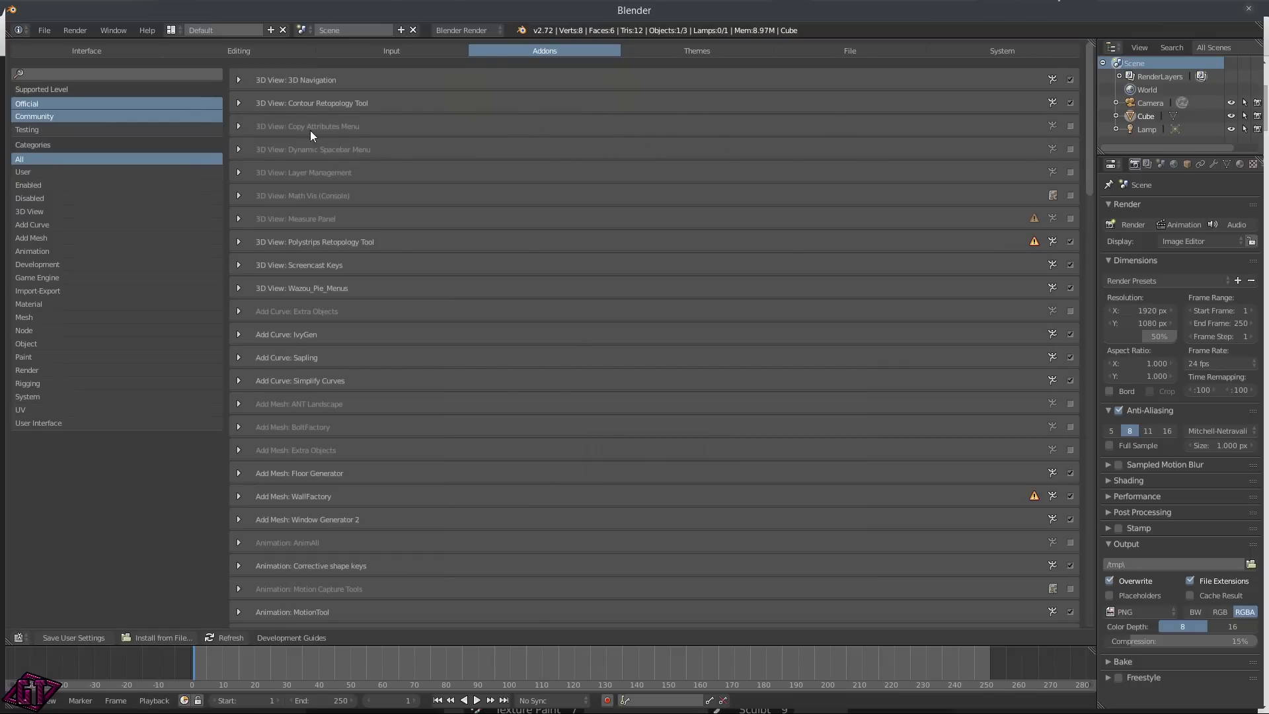
- Look through the Interface, Editing, Input, Addons, Themes, File and System sections of the user preferences
click(72, 52)
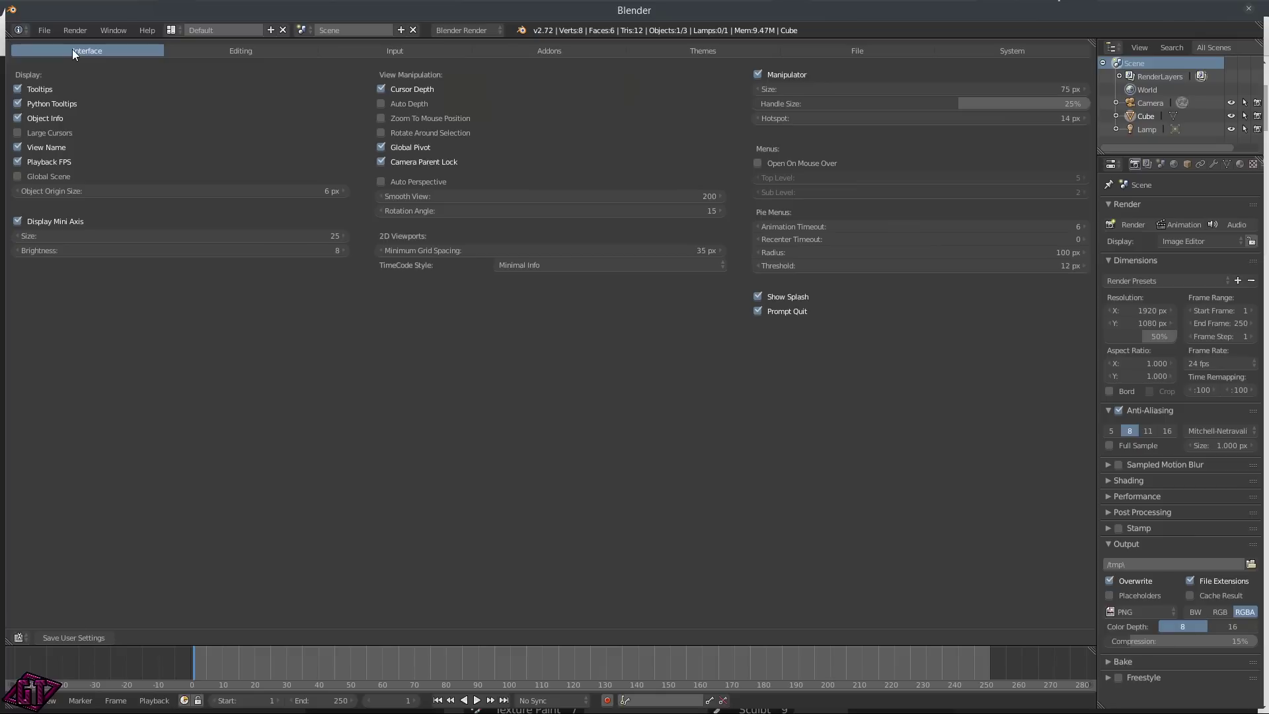
click(240, 48)
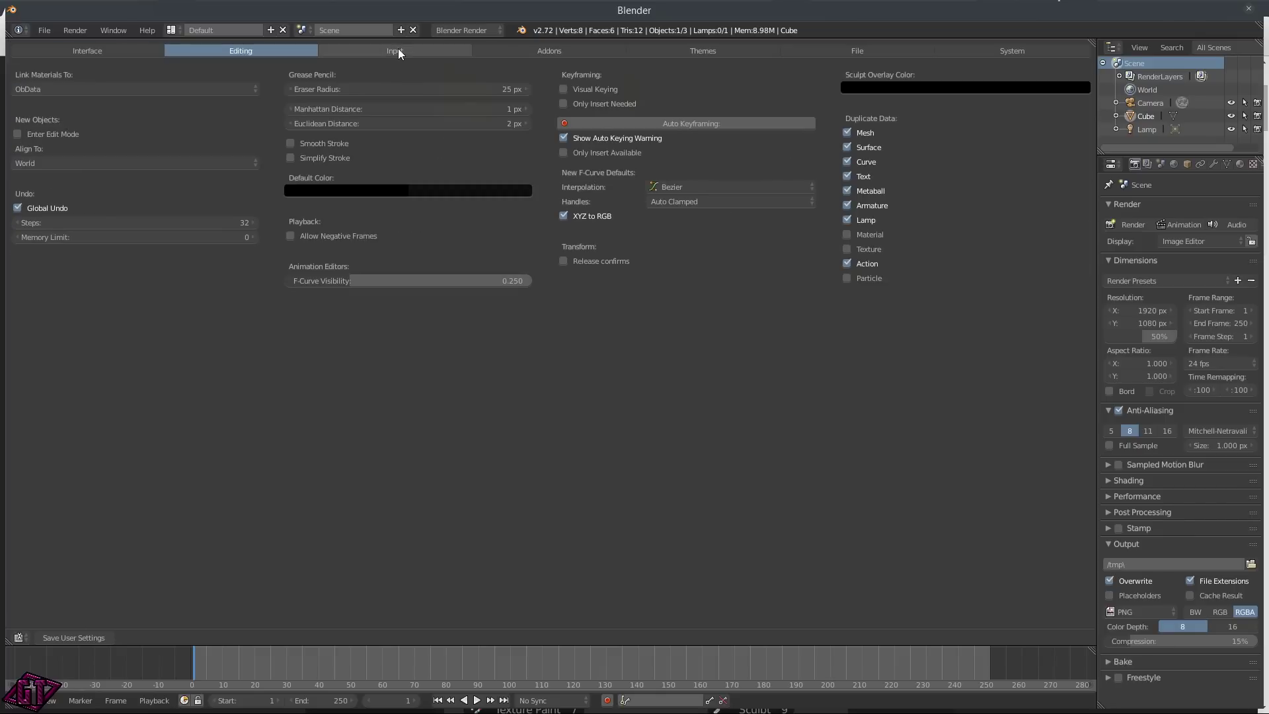
click(413, 49)
click(577, 48)
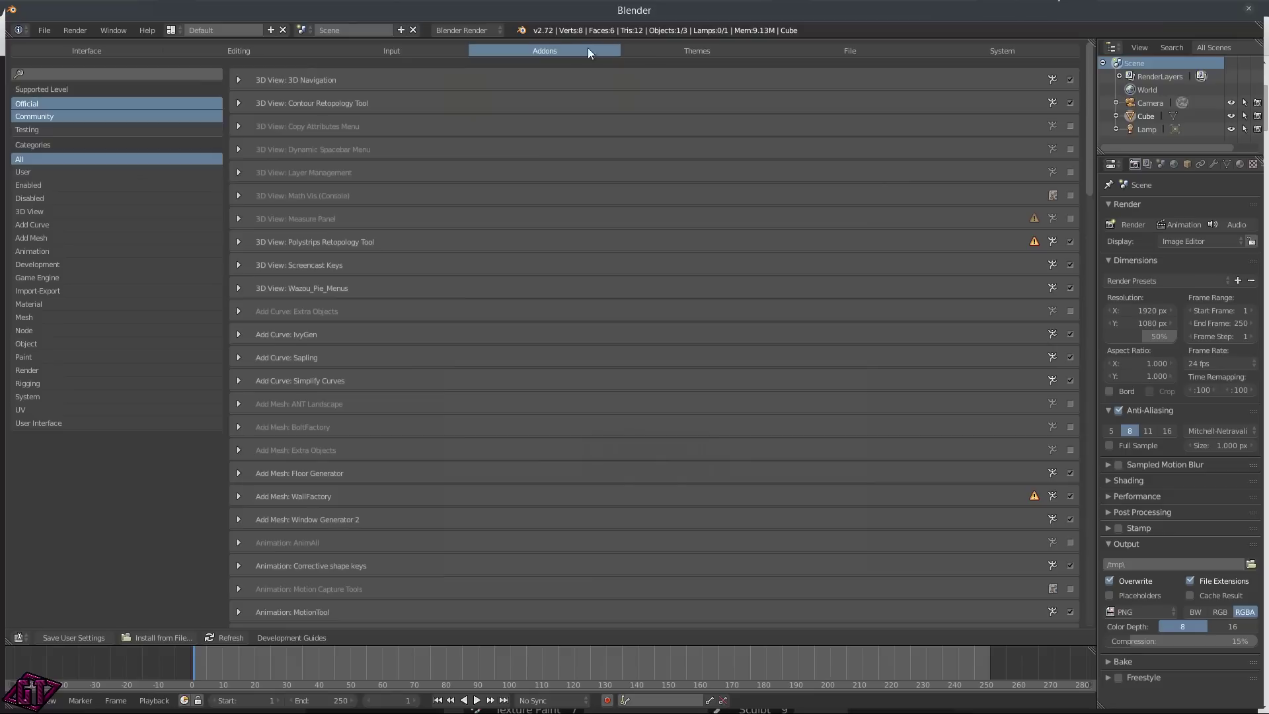
click(698, 51)
click(881, 46)
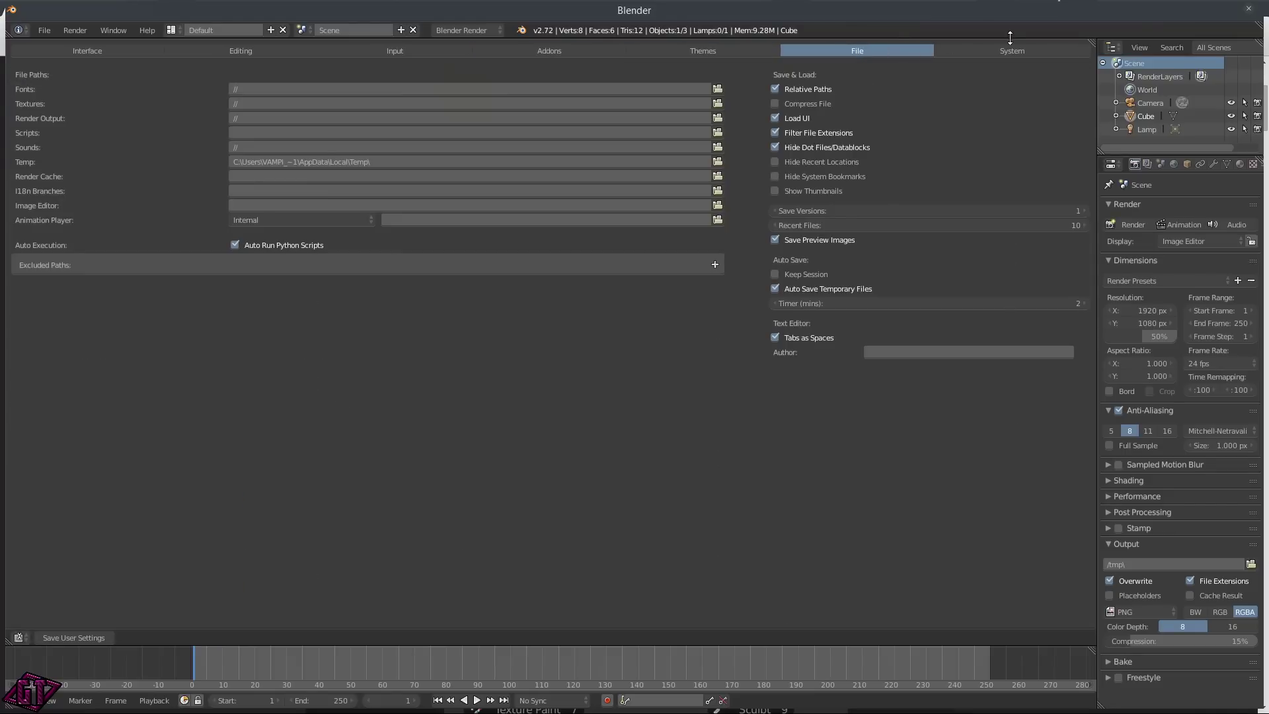
click(1006, 49)
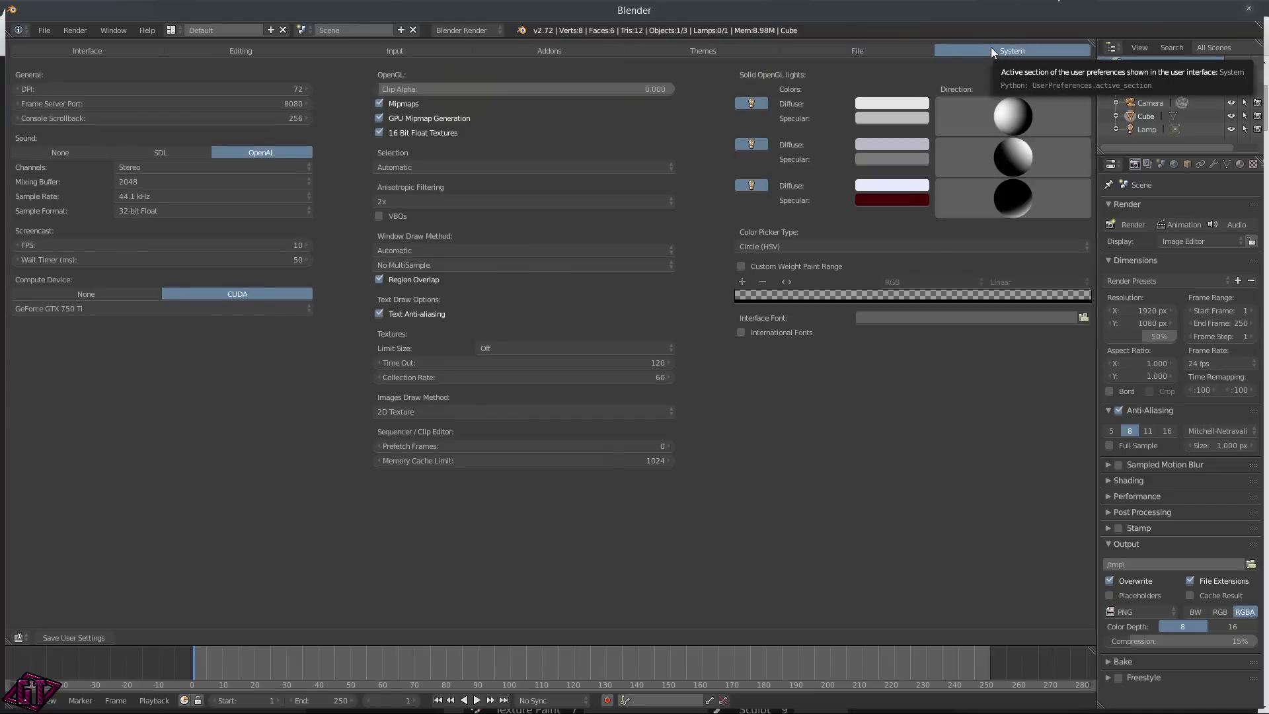
- Revisit the Interface, Editing and Input preferences and save the user settings
click(118, 56)
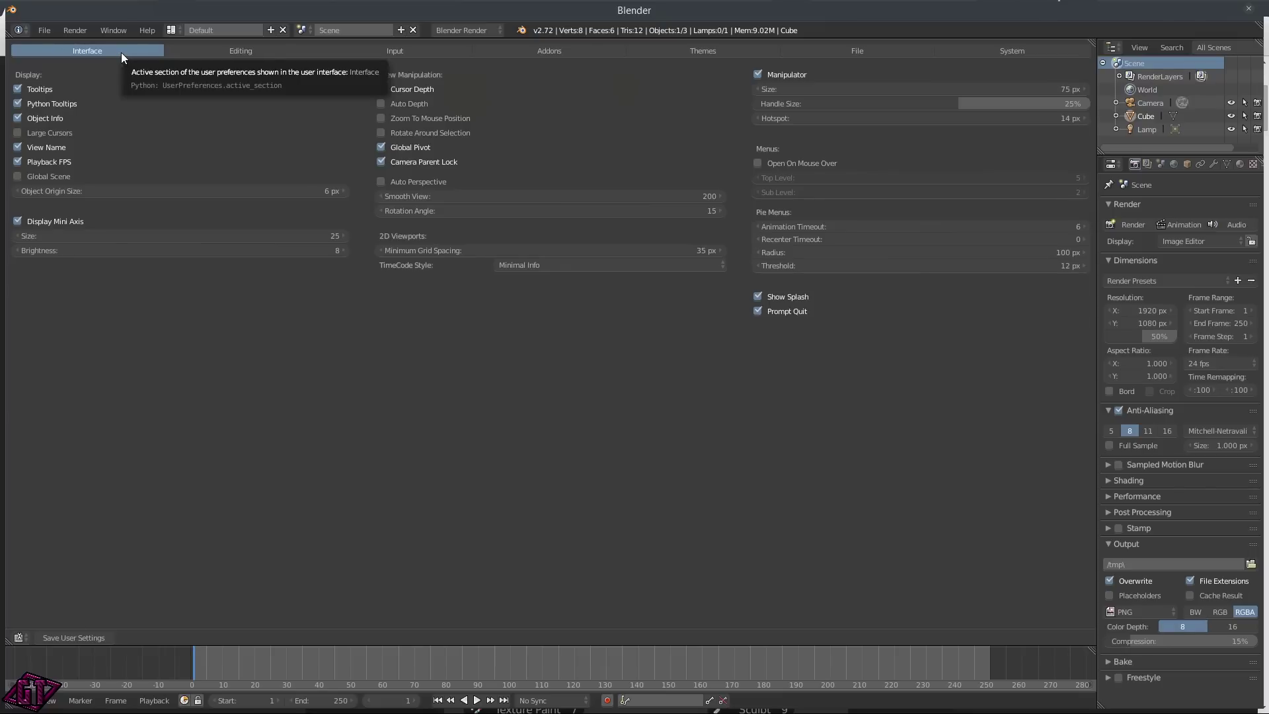
click(225, 51)
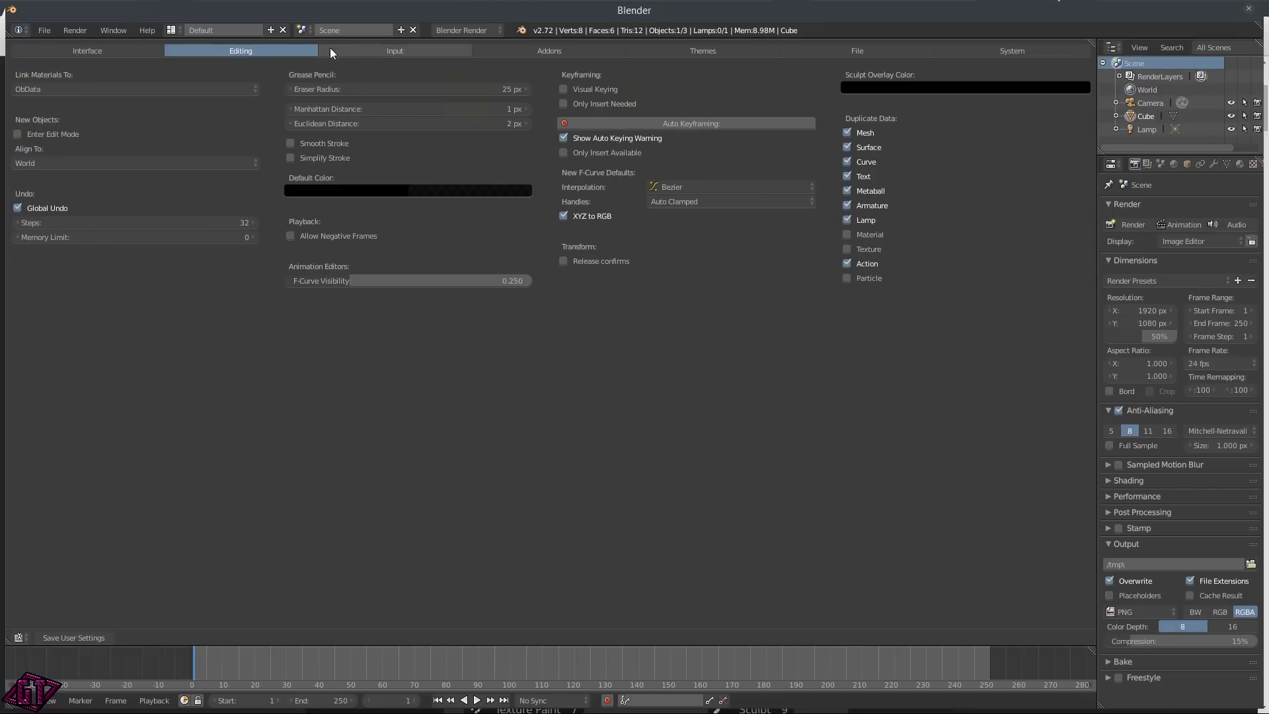
click(378, 51)
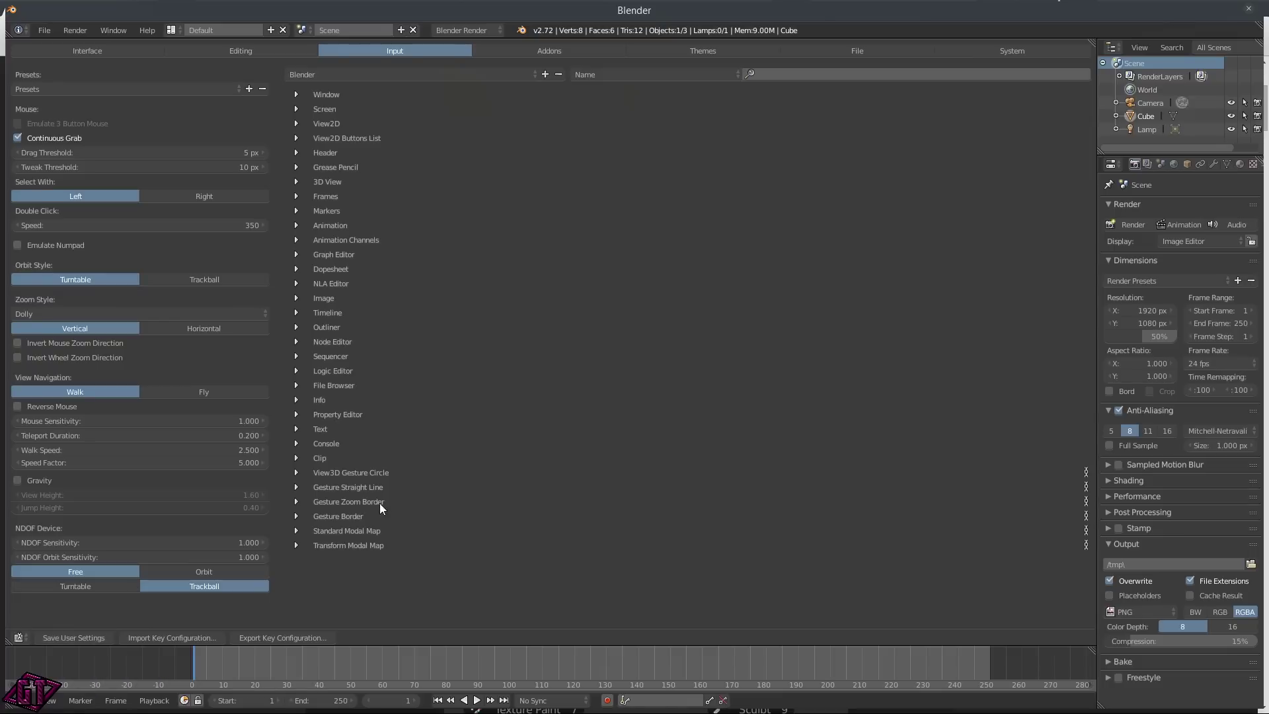
click(92, 638)
click(94, 639)
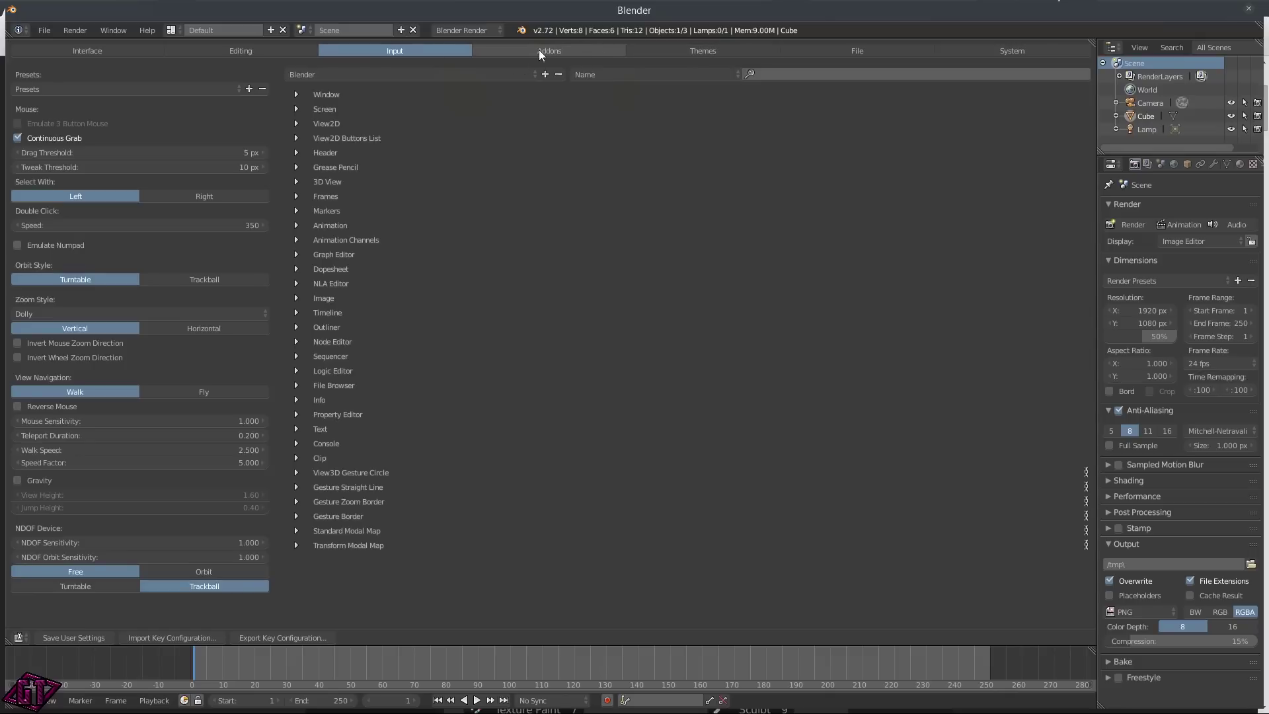
- Try out the Blender 24X, Elsyiun and Hexagon theme presets in the Themes preferences
click(710, 48)
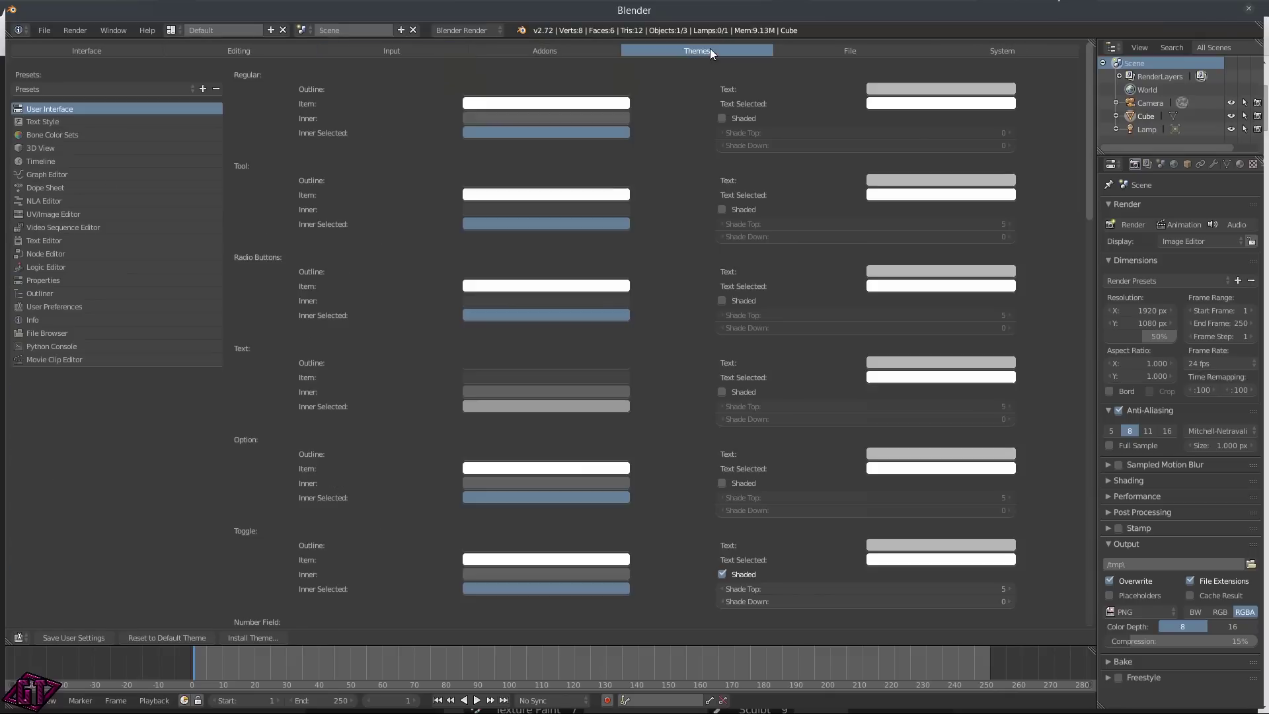
click(144, 88)
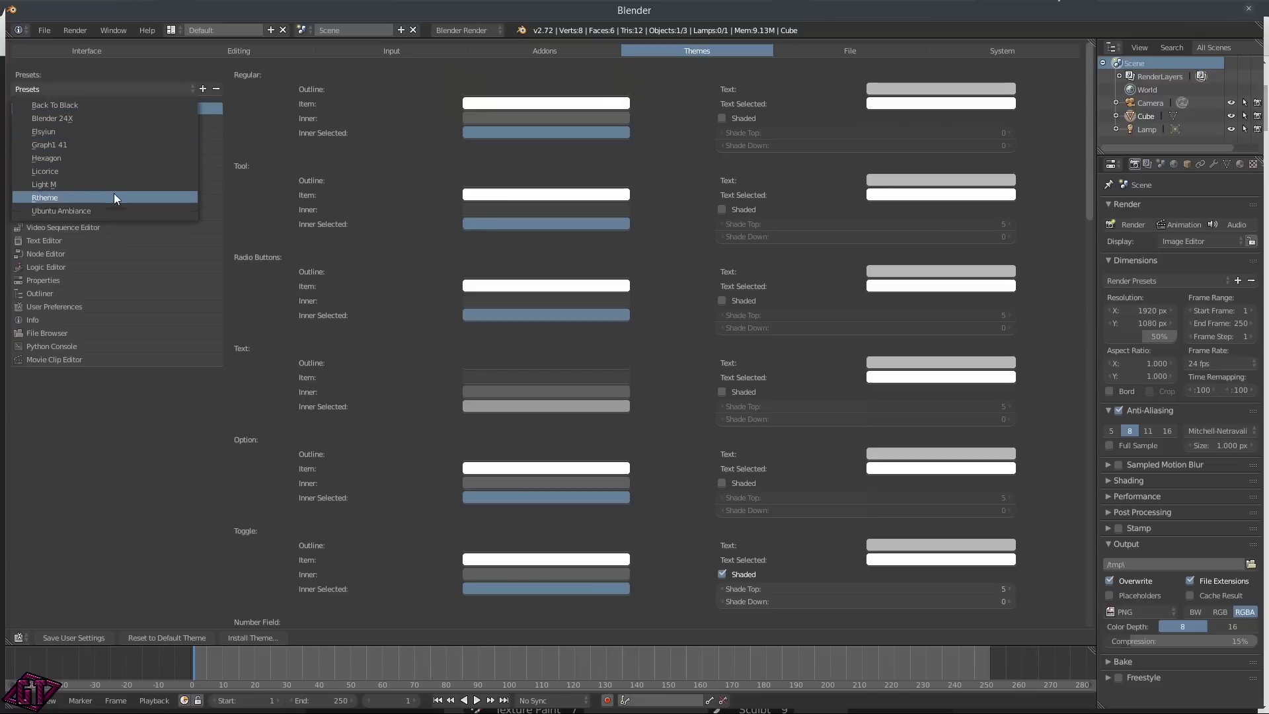
click(75, 121)
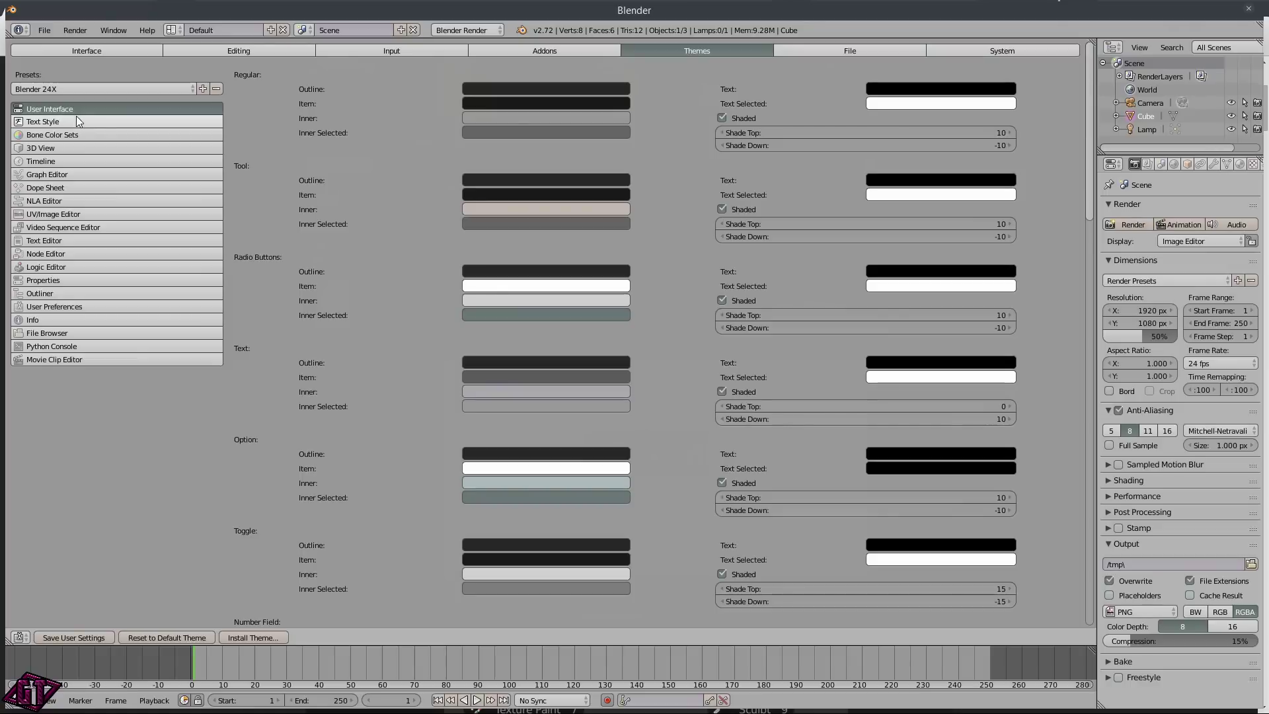
click(139, 89)
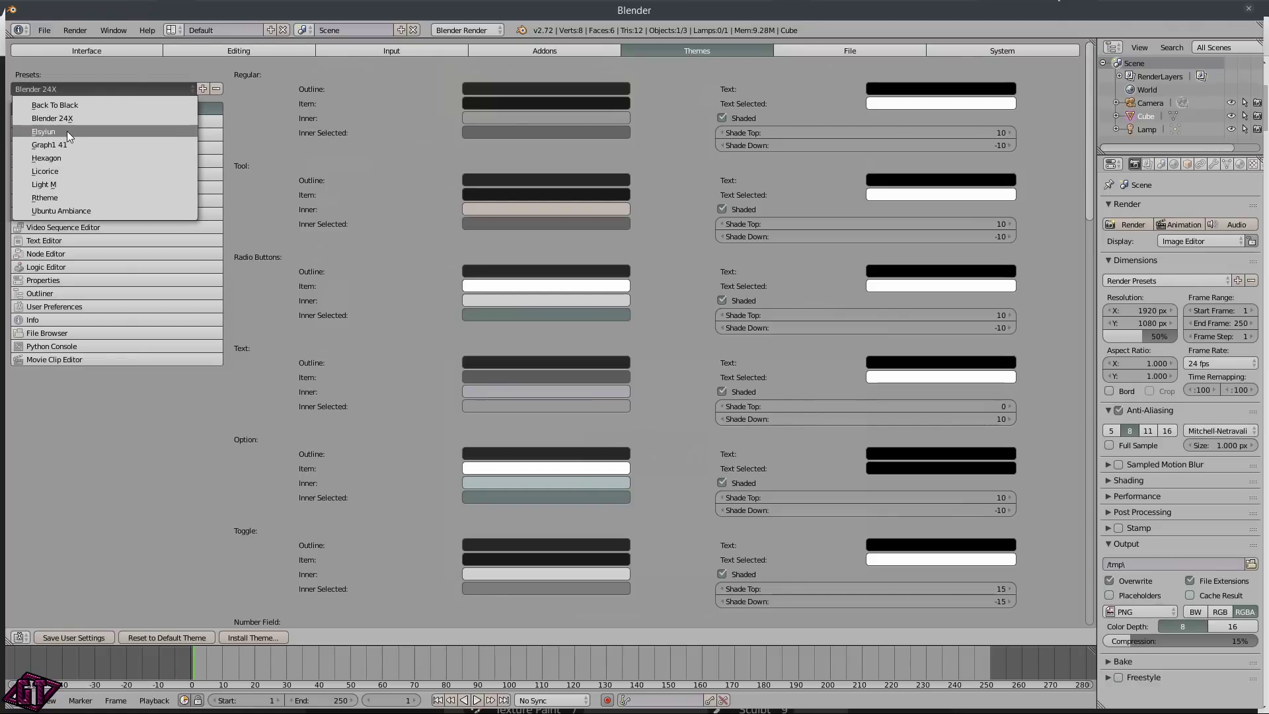
click(66, 131)
click(110, 91)
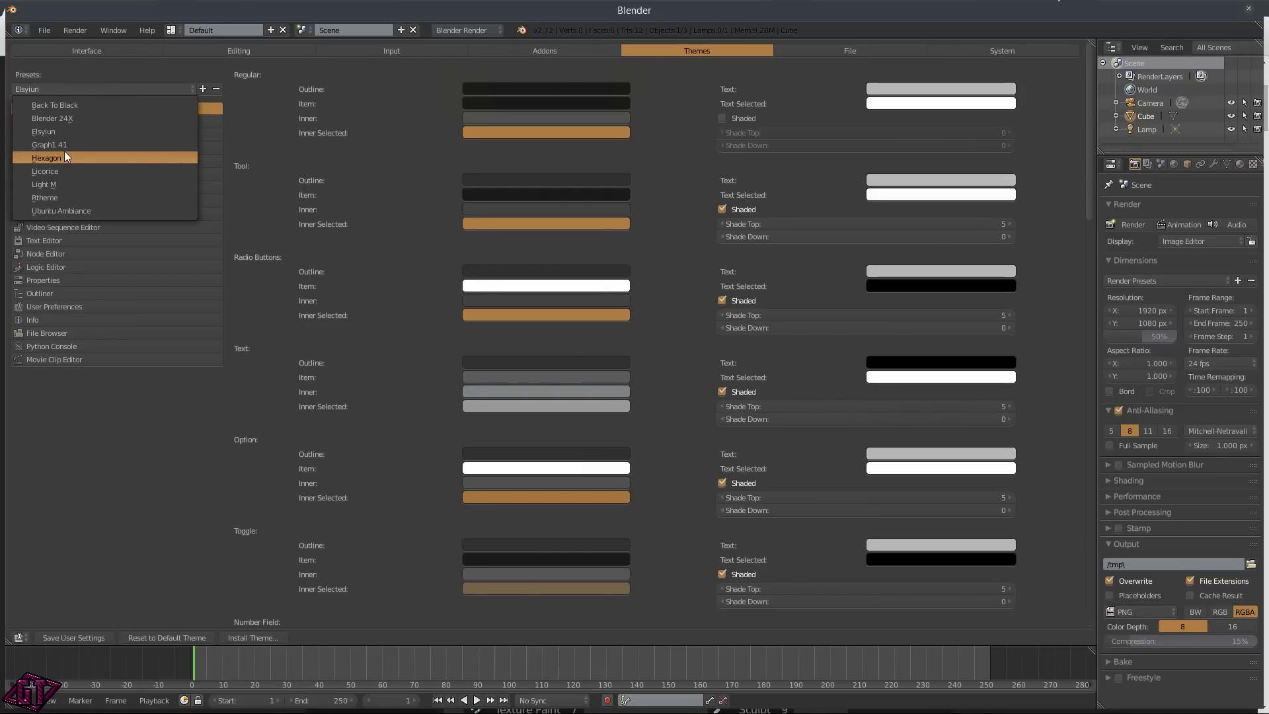
click(66, 154)
- Try out the Licorice, Light M, Rtheme and Ubuntu Ambiance theme presets
click(104, 90)
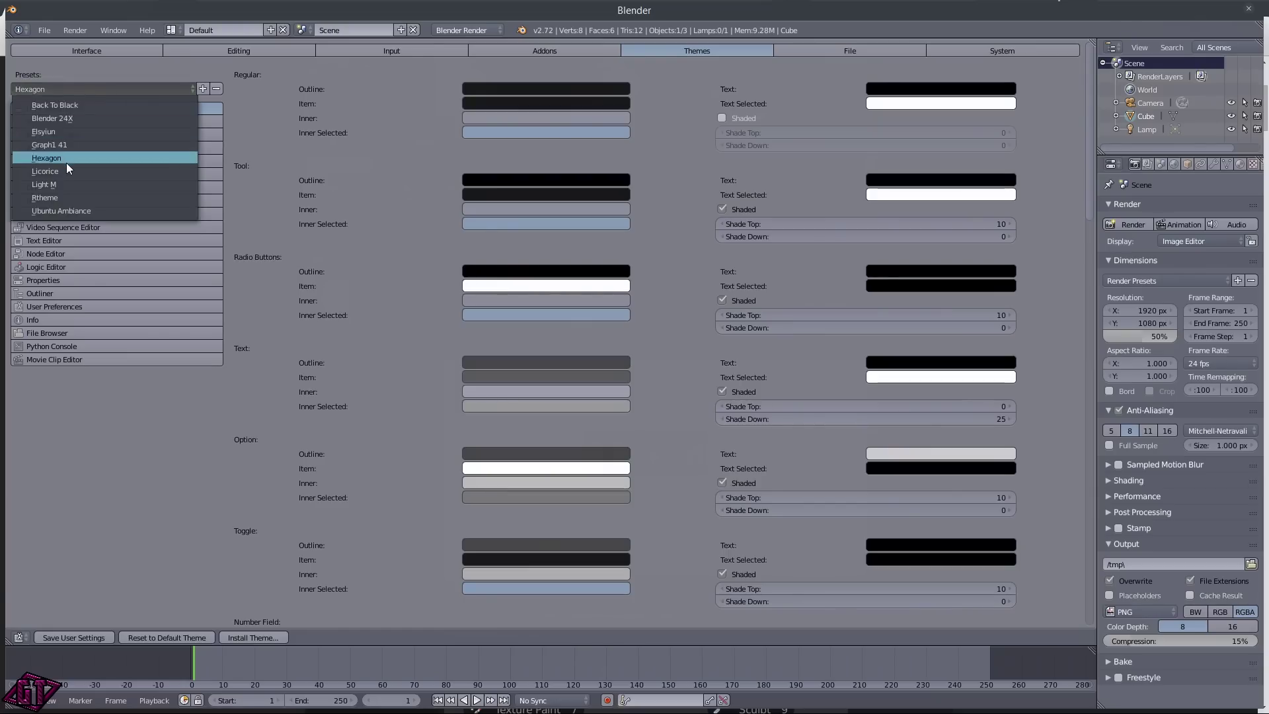
click(66, 171)
click(110, 88)
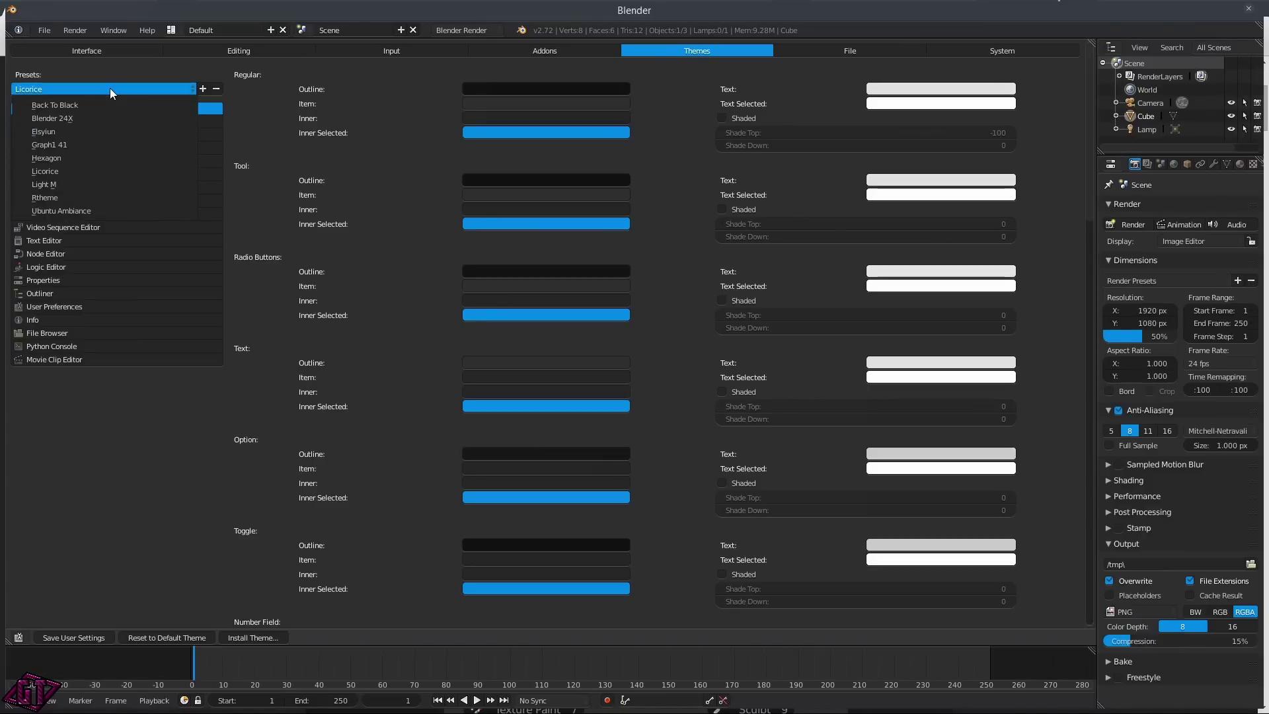
click(63, 184)
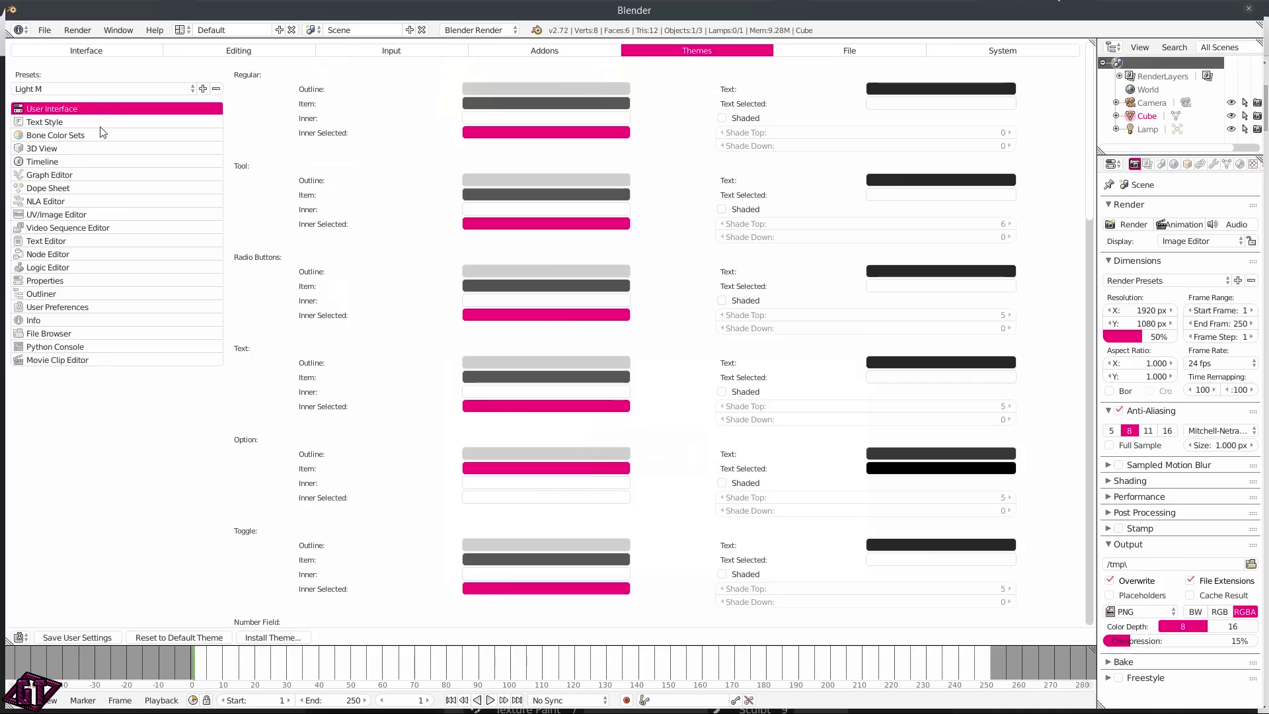
click(129, 94)
click(59, 199)
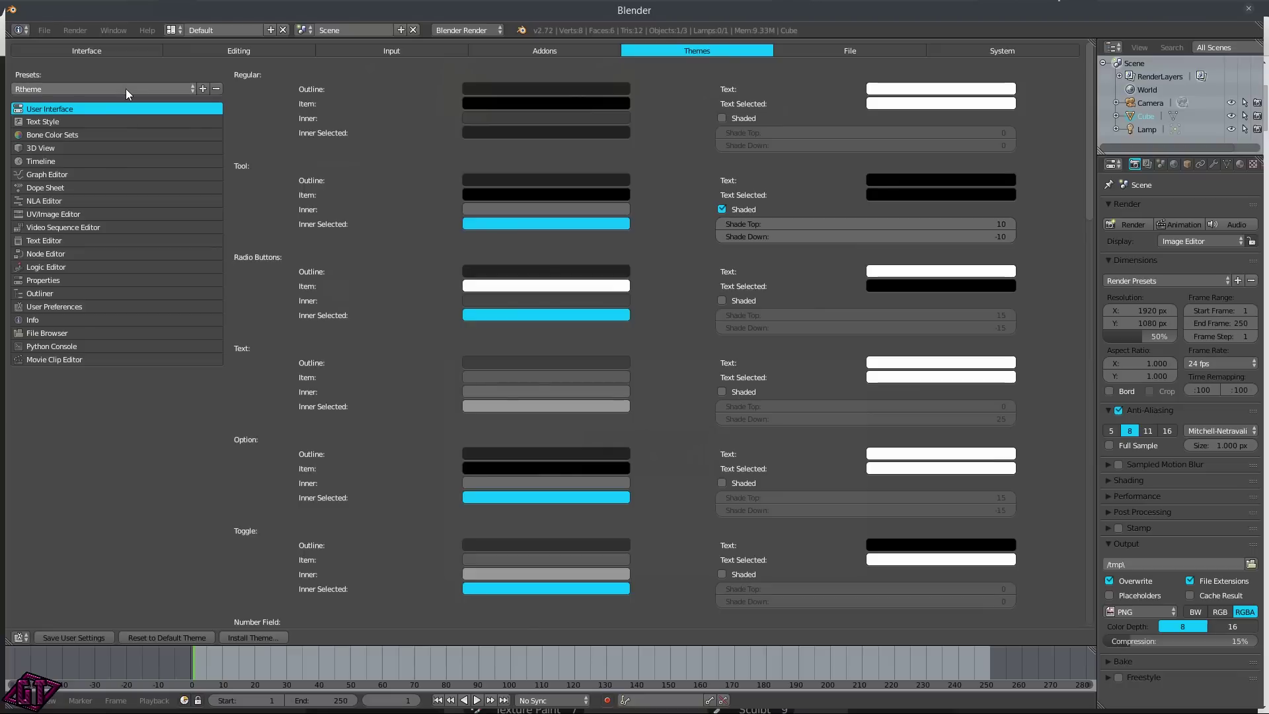
click(129, 91)
click(92, 206)
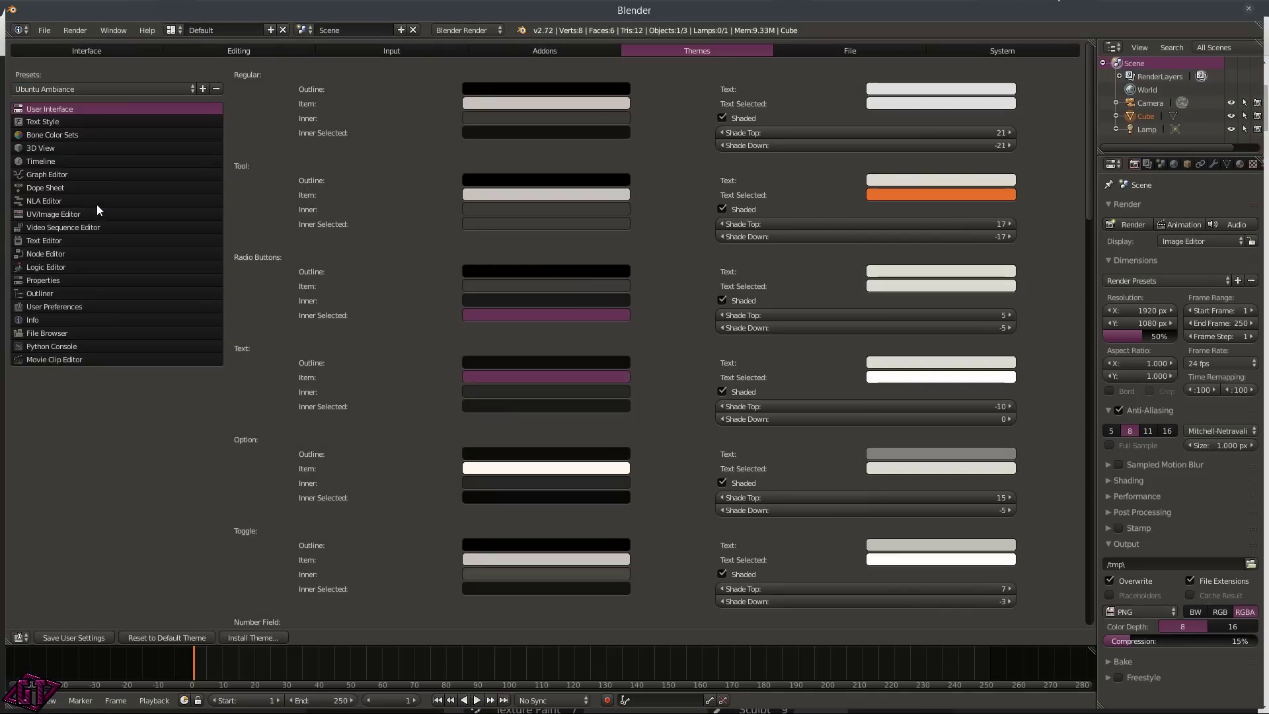
- Apply the Graph1 41 theme preset to the interface
click(90, 88)
click(115, 88)
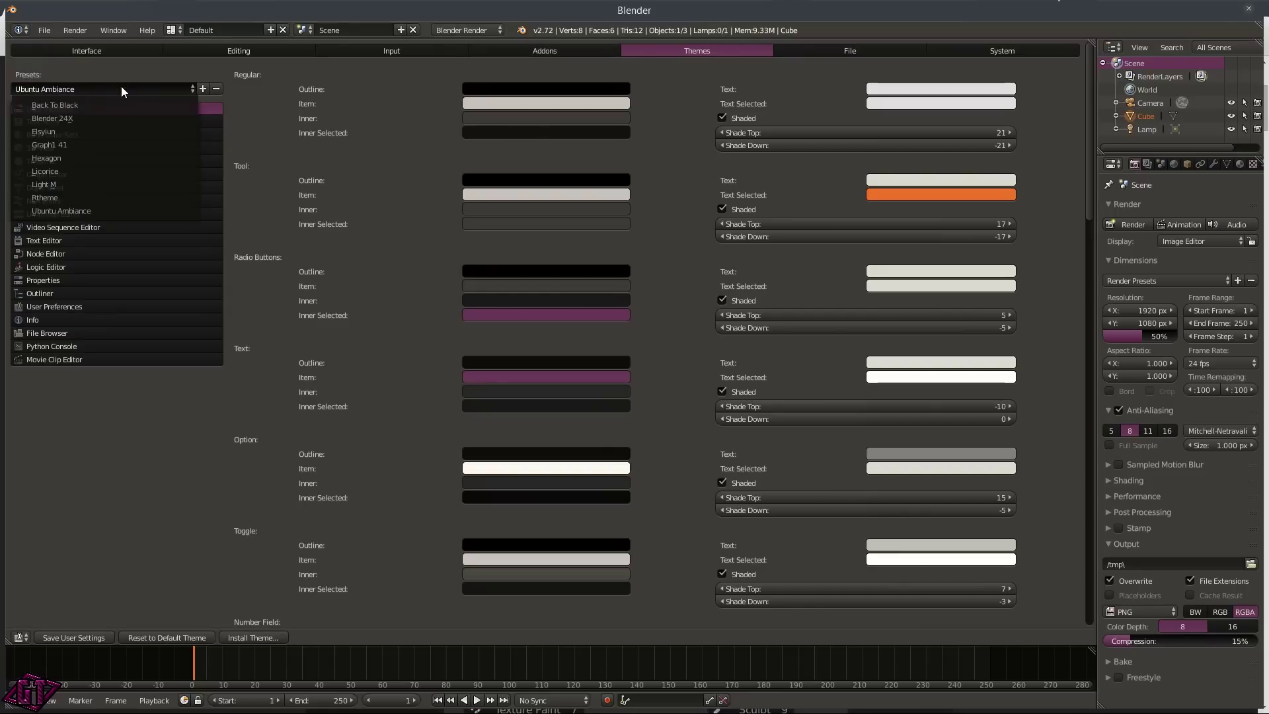
click(75, 144)
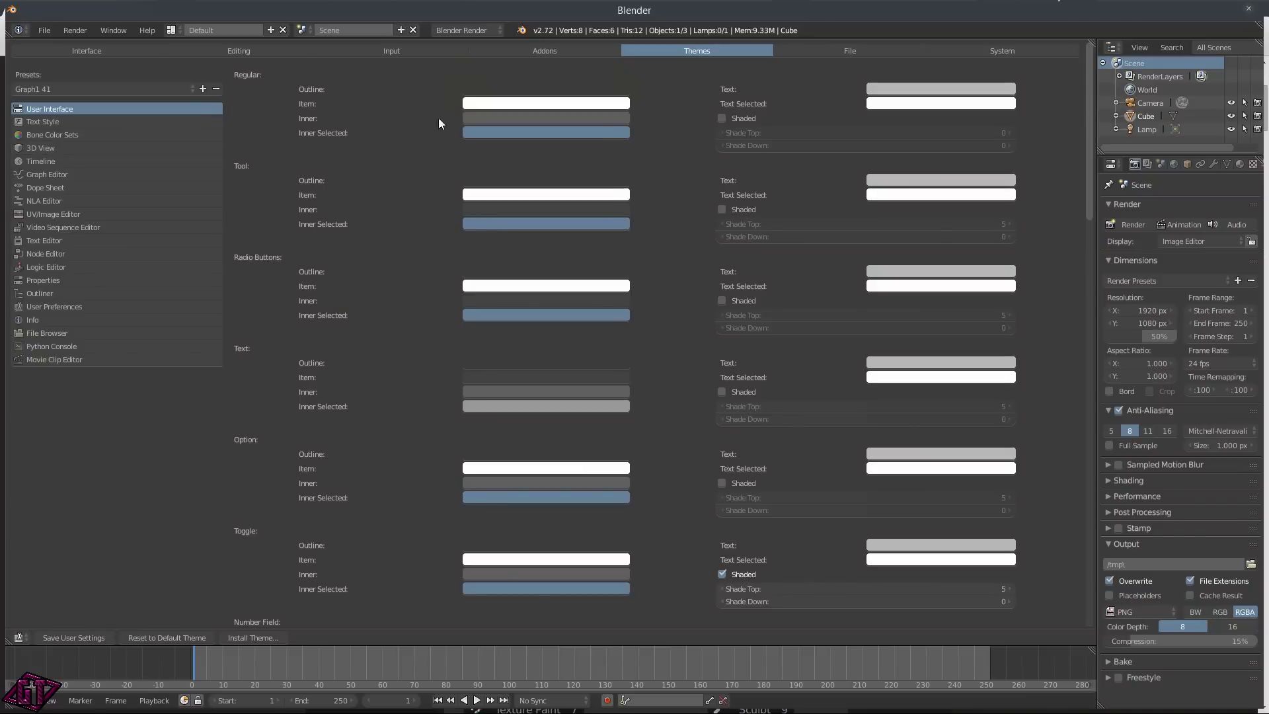
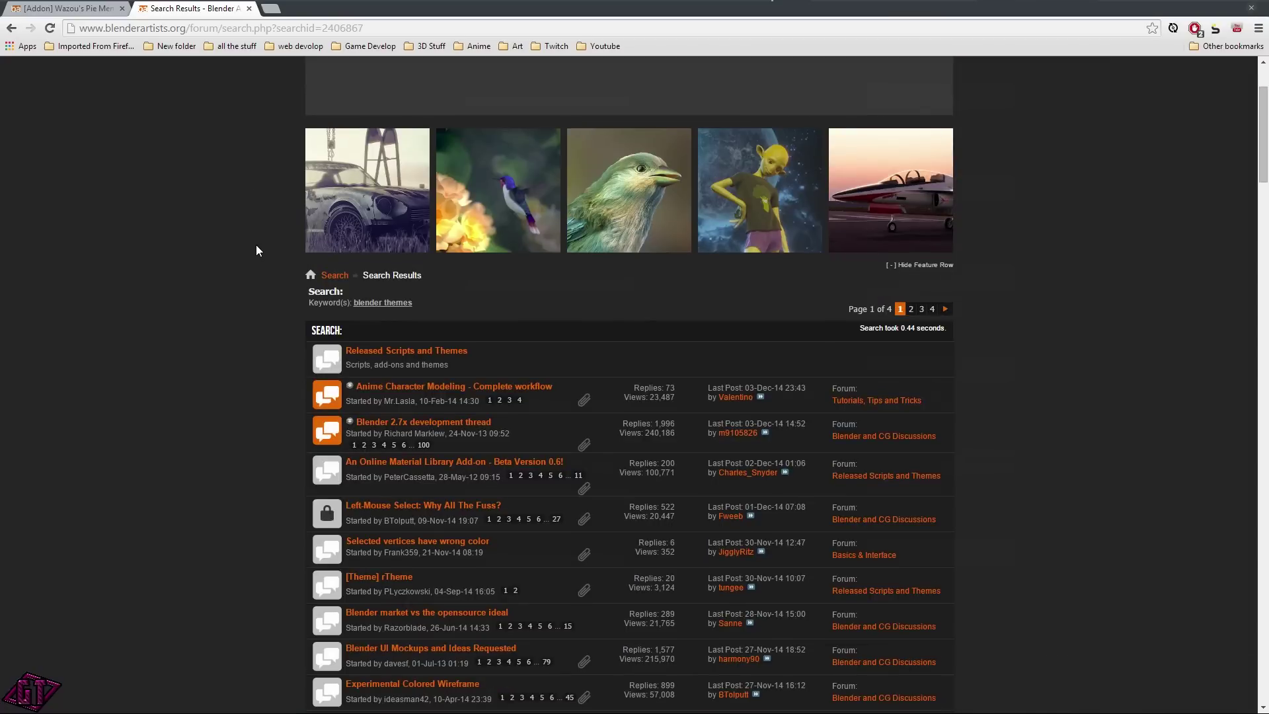
- Open the [Theme] Sandman thread from the "blender themes" search results on Blender Artists and view its opening post
scroll(252, 267, down, 3)
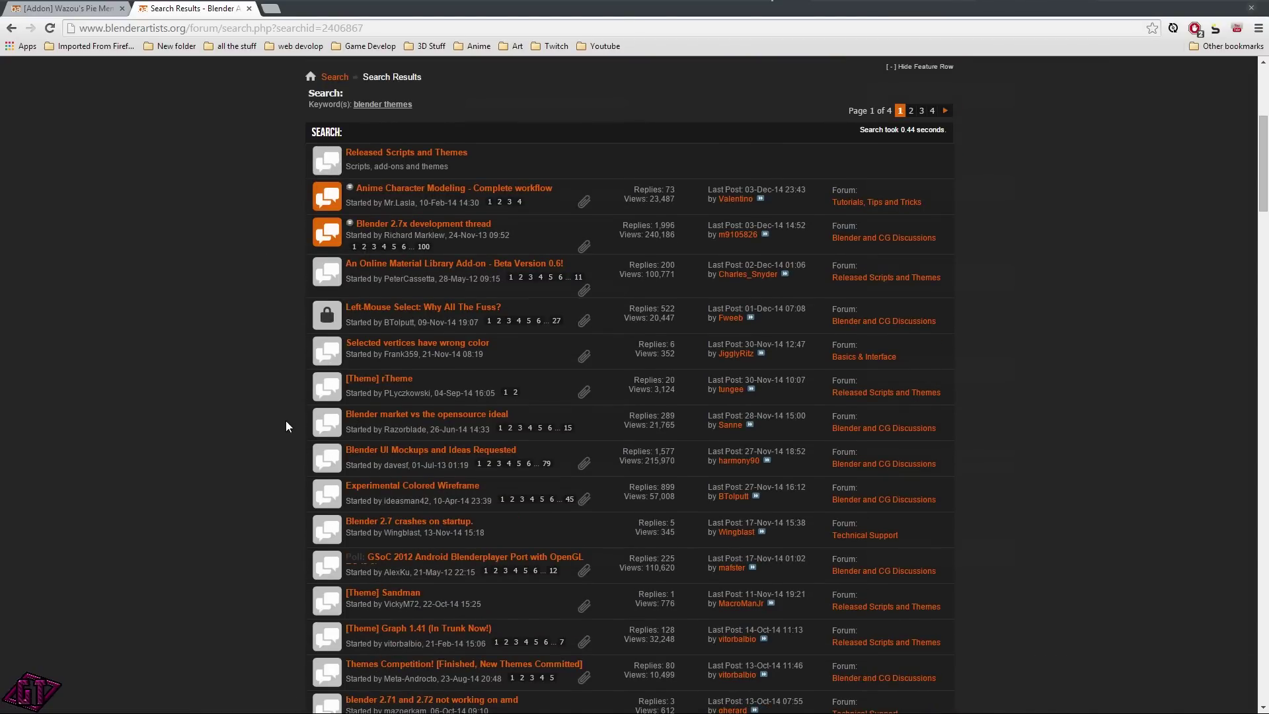
scroll(286, 421, down, 1)
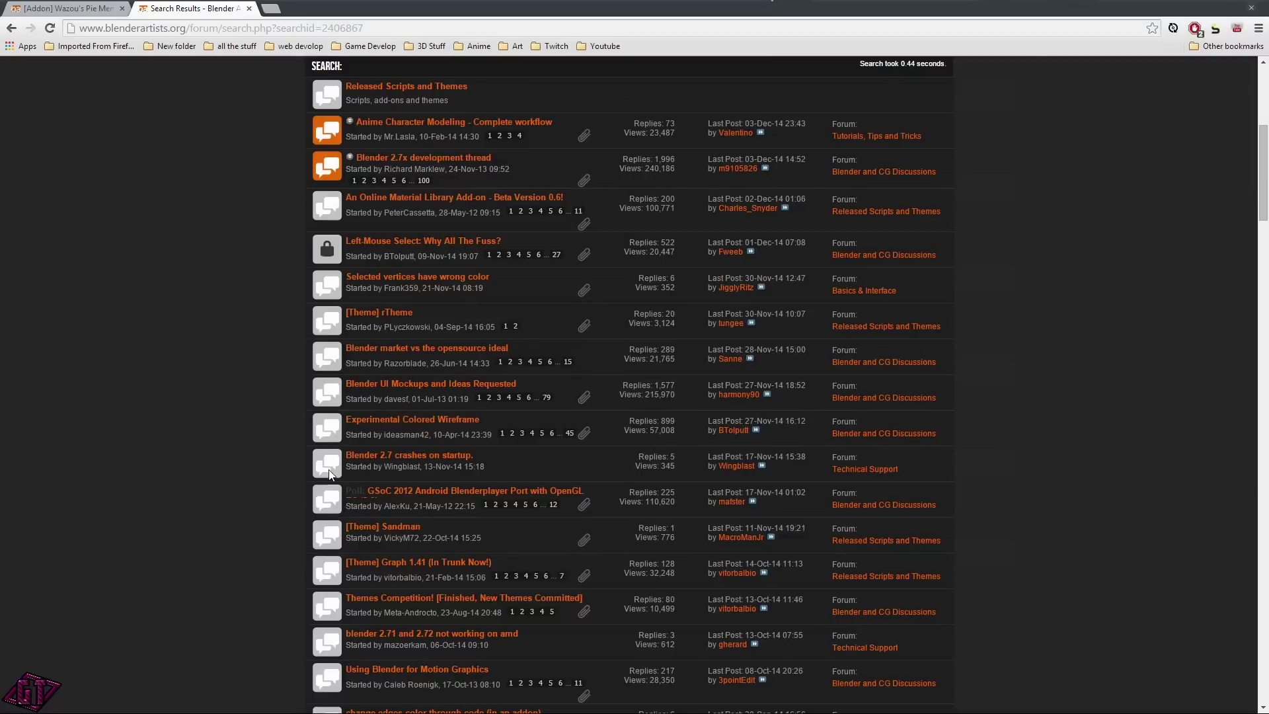
scroll(260, 413, down, 1)
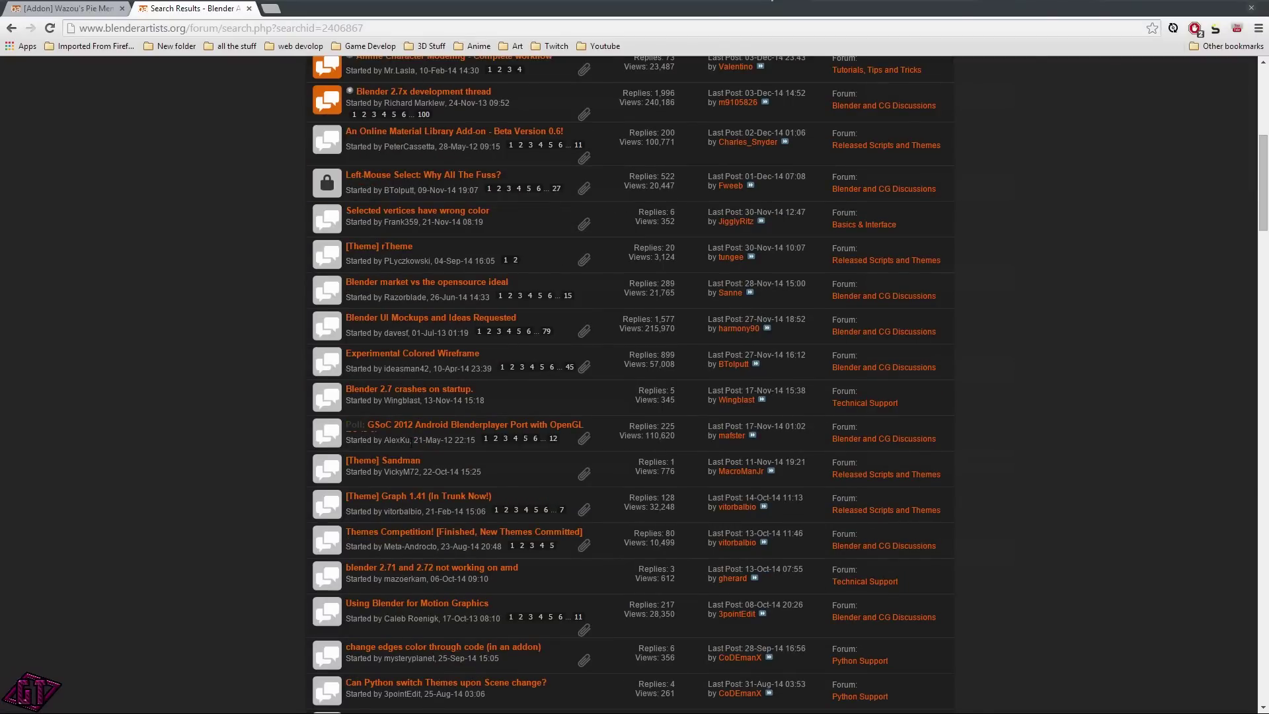
click(406, 465)
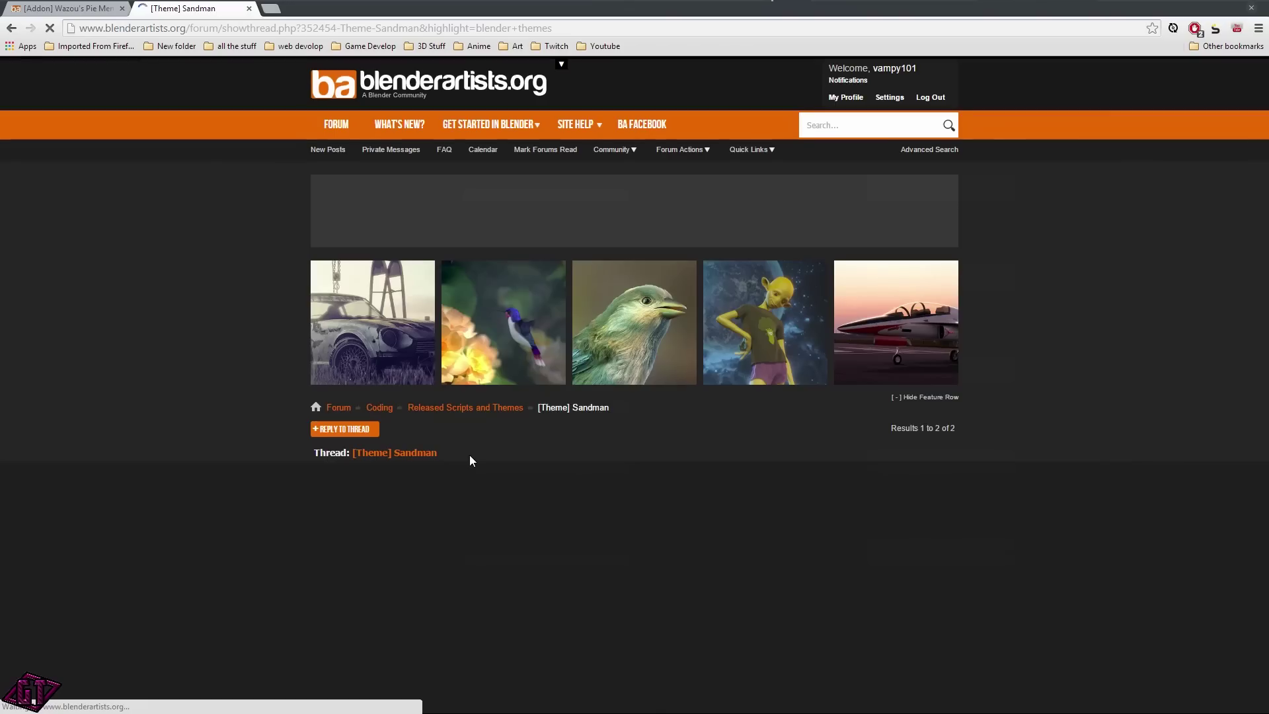
scroll(409, 411, down, 2)
scroll(489, 417, down, 2)
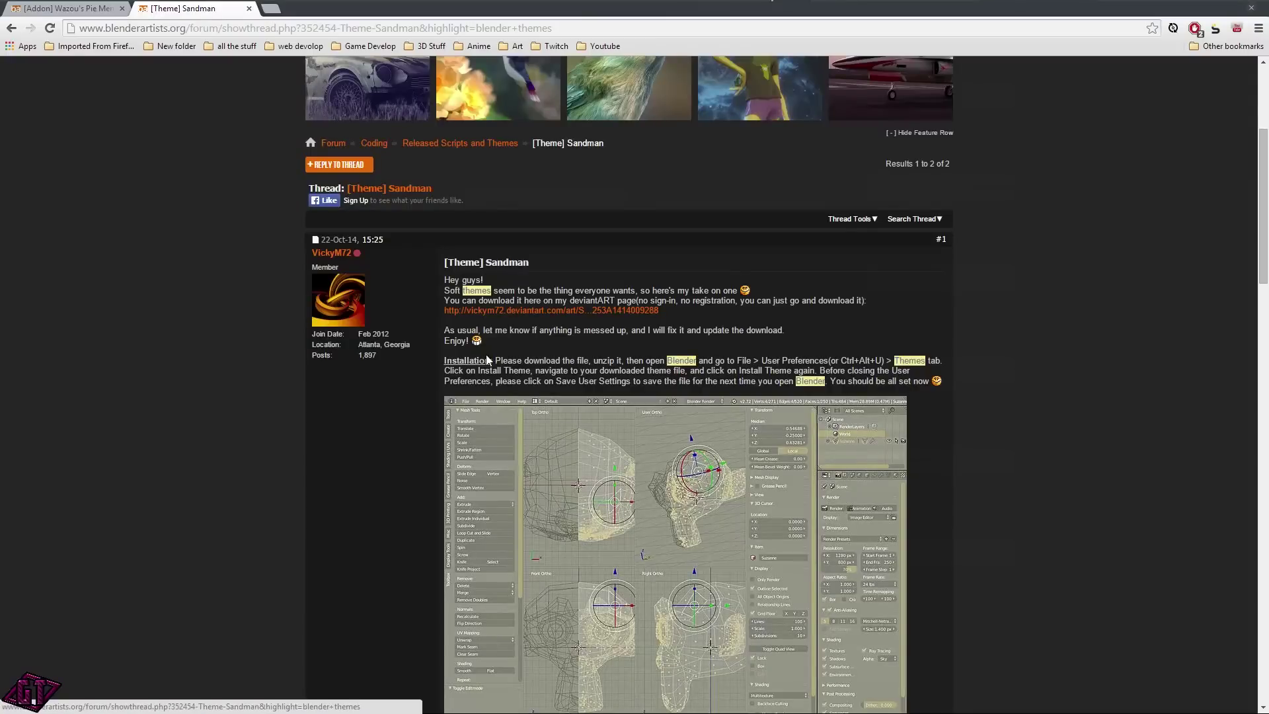
- Open the Sandman theme's DeviantArt page from the thread's link and download the theme ZIP
scroll(520, 346, down, 2)
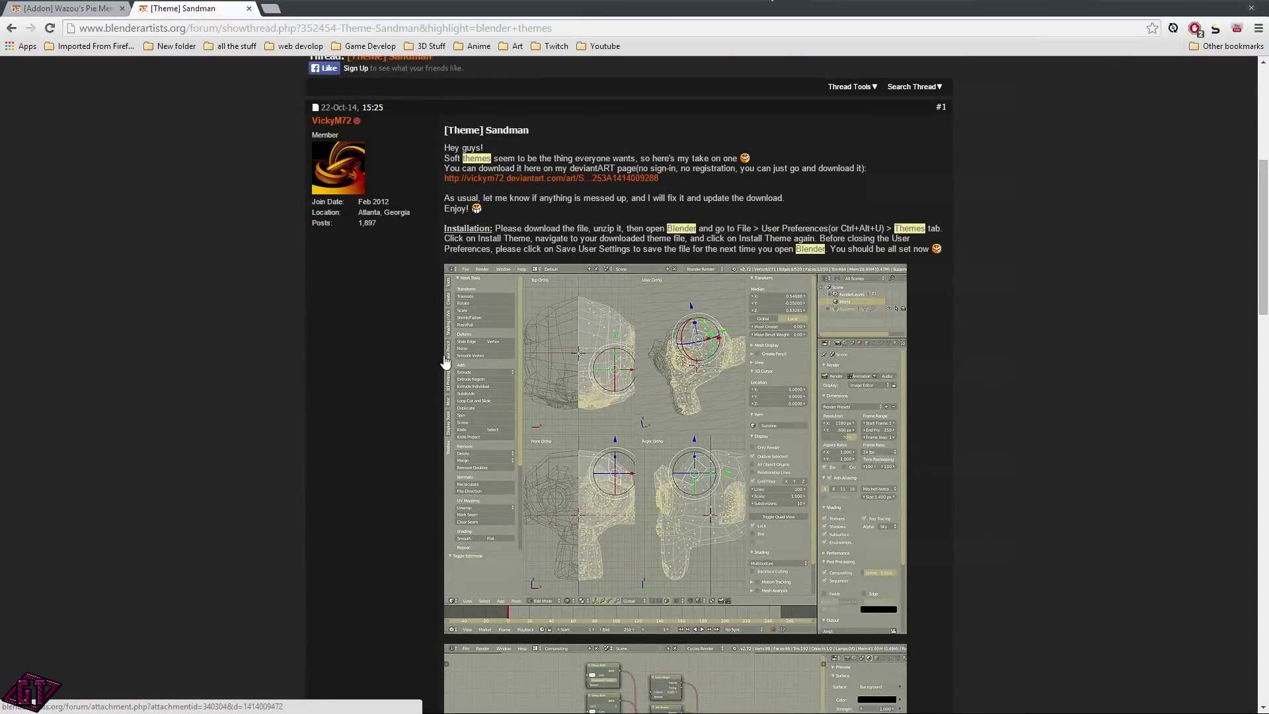
middle_click(531, 183)
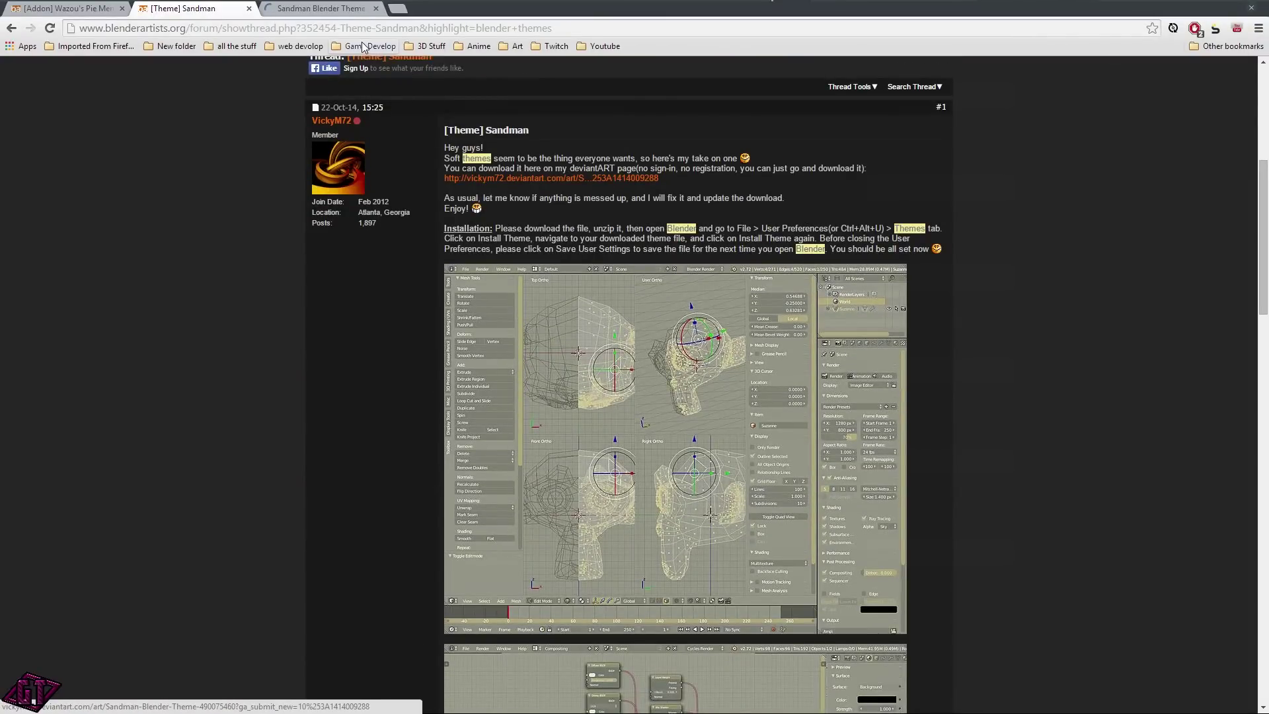
click(316, 9)
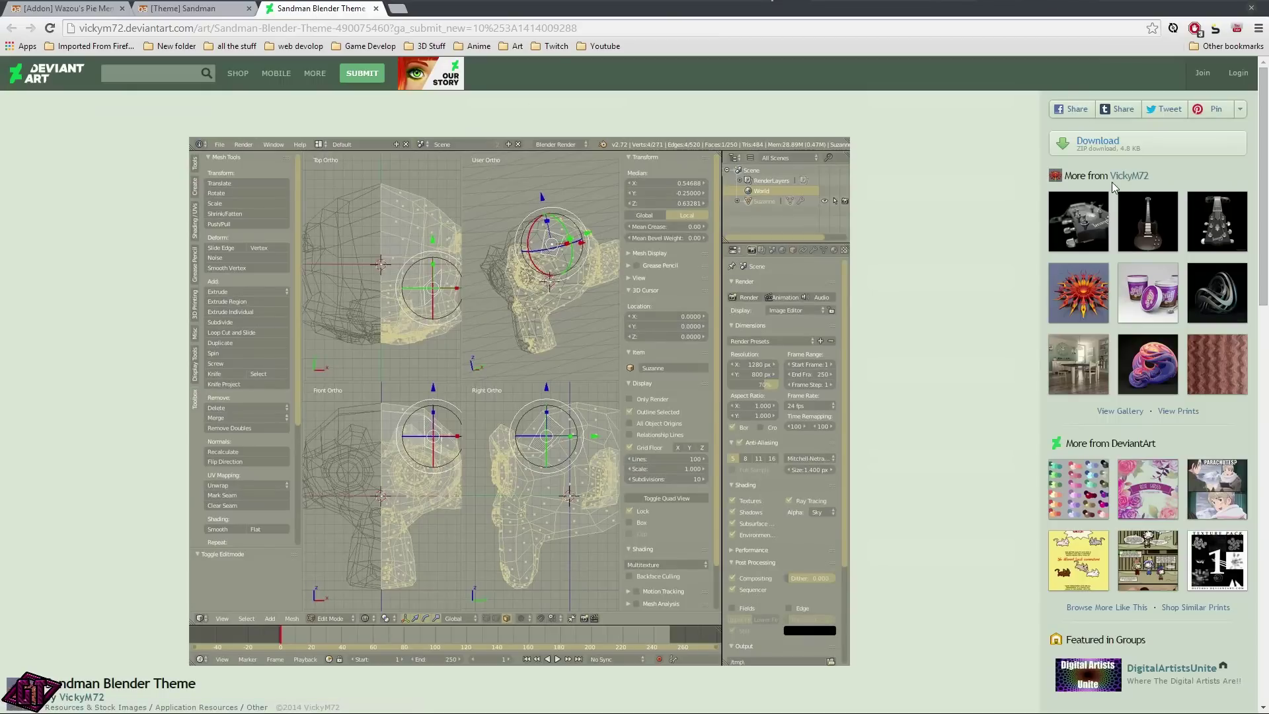
click(1149, 148)
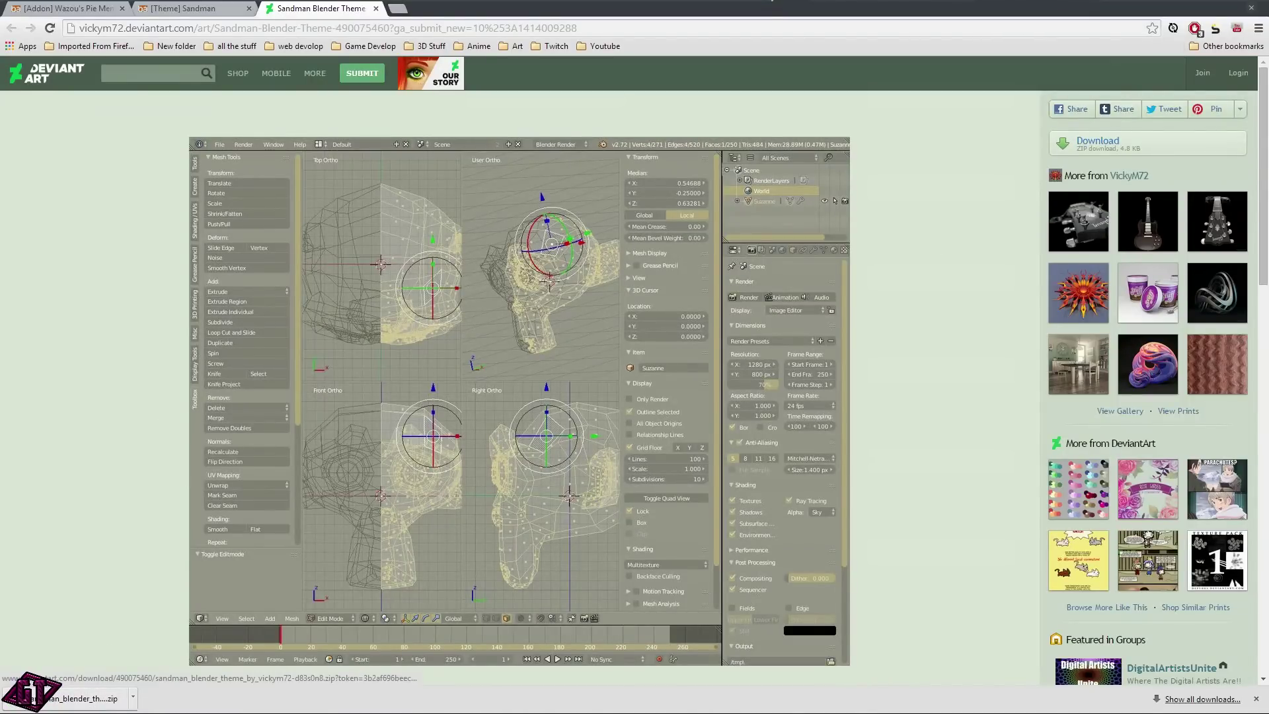
- Shrink the browser window, minimize Blender and place the downloaded Sandman theme ZIP on the desktop
click(1221, 14)
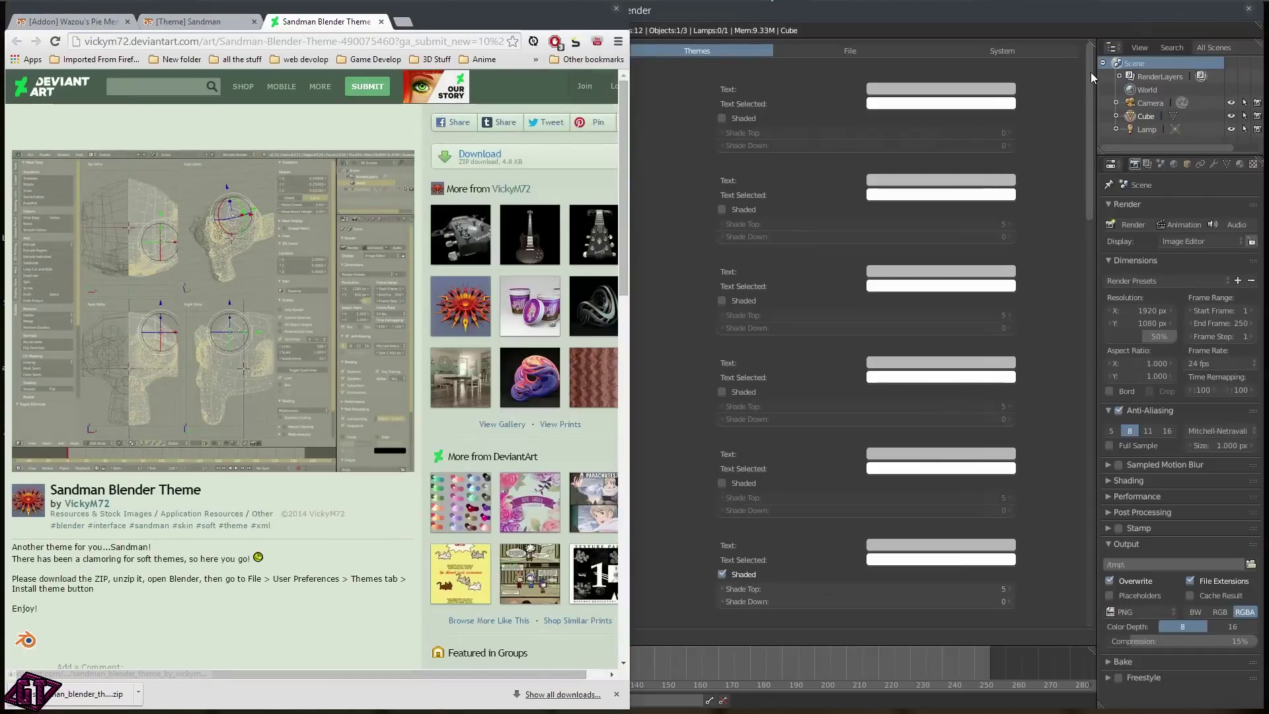
click(1207, 10)
drag(86, 694, 905, 361)
mouse_move(932, 9)
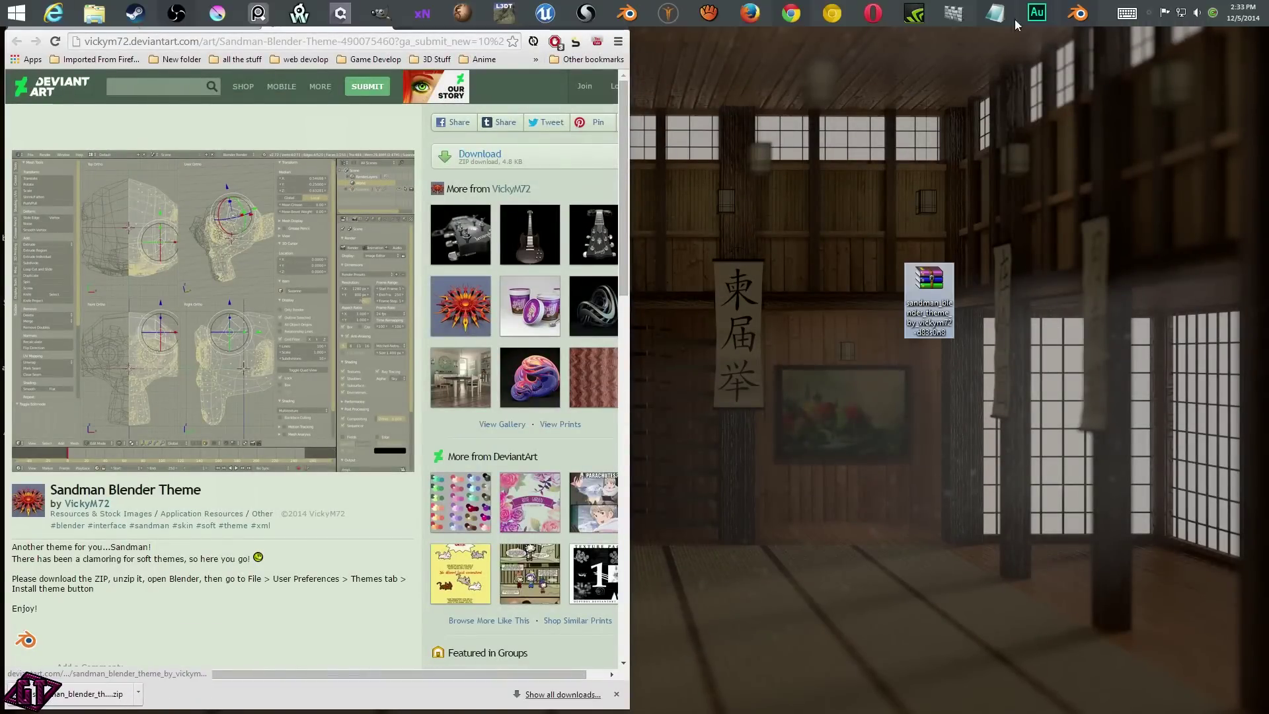
key(alt+Tab)
key(alt+Tab)
key(alt+Tab)
key(alt+Tab)
key(alt+Tab)
key(alt+Tab)
key(alt+Tab)
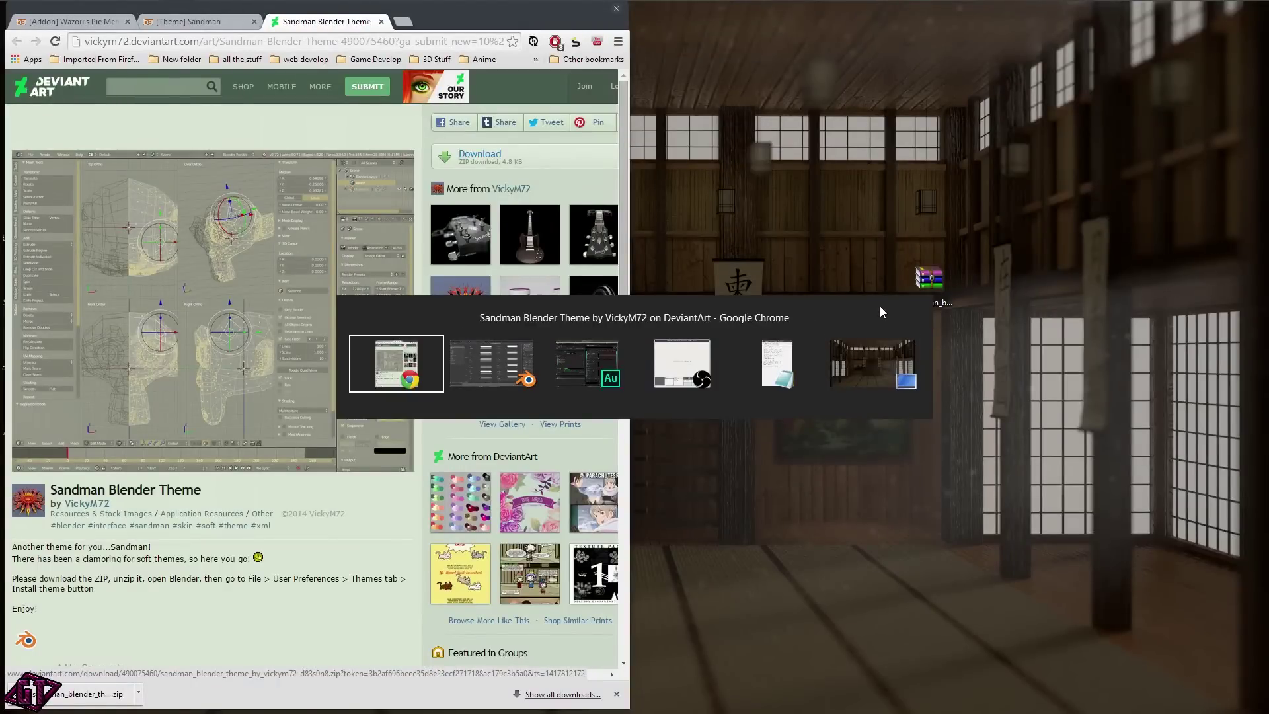
key(alt+Tab)
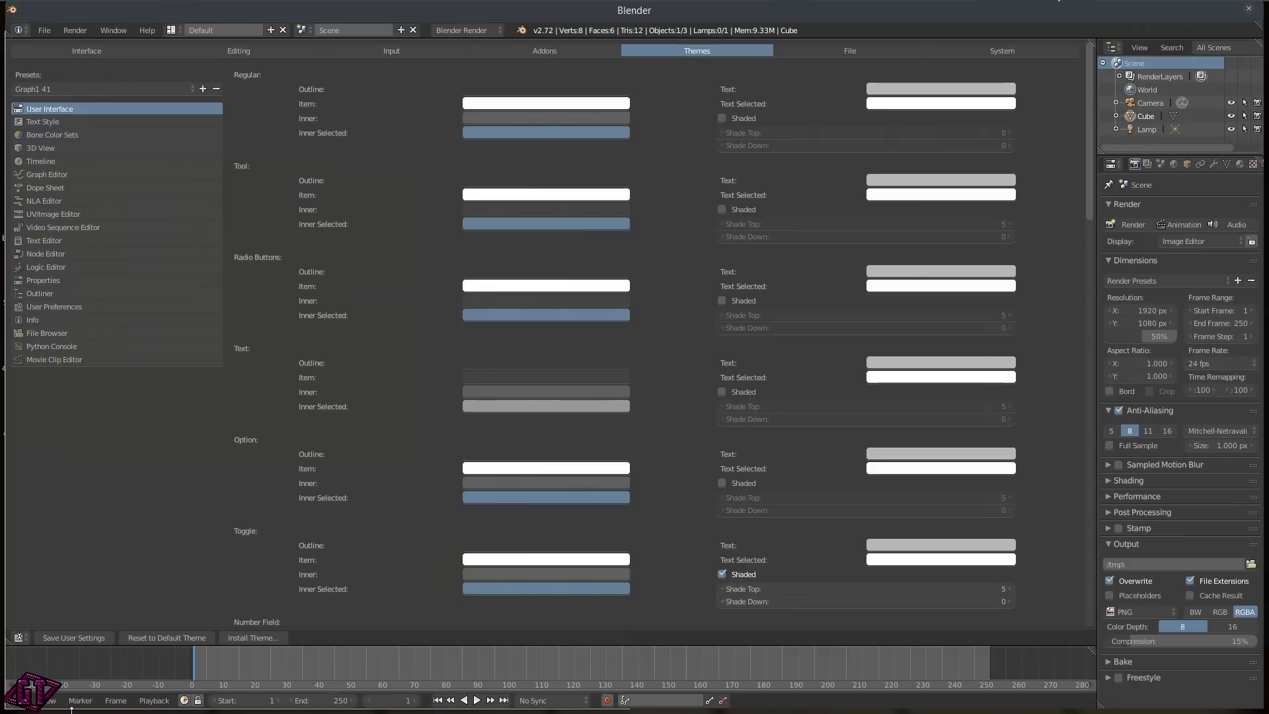
click(251, 638)
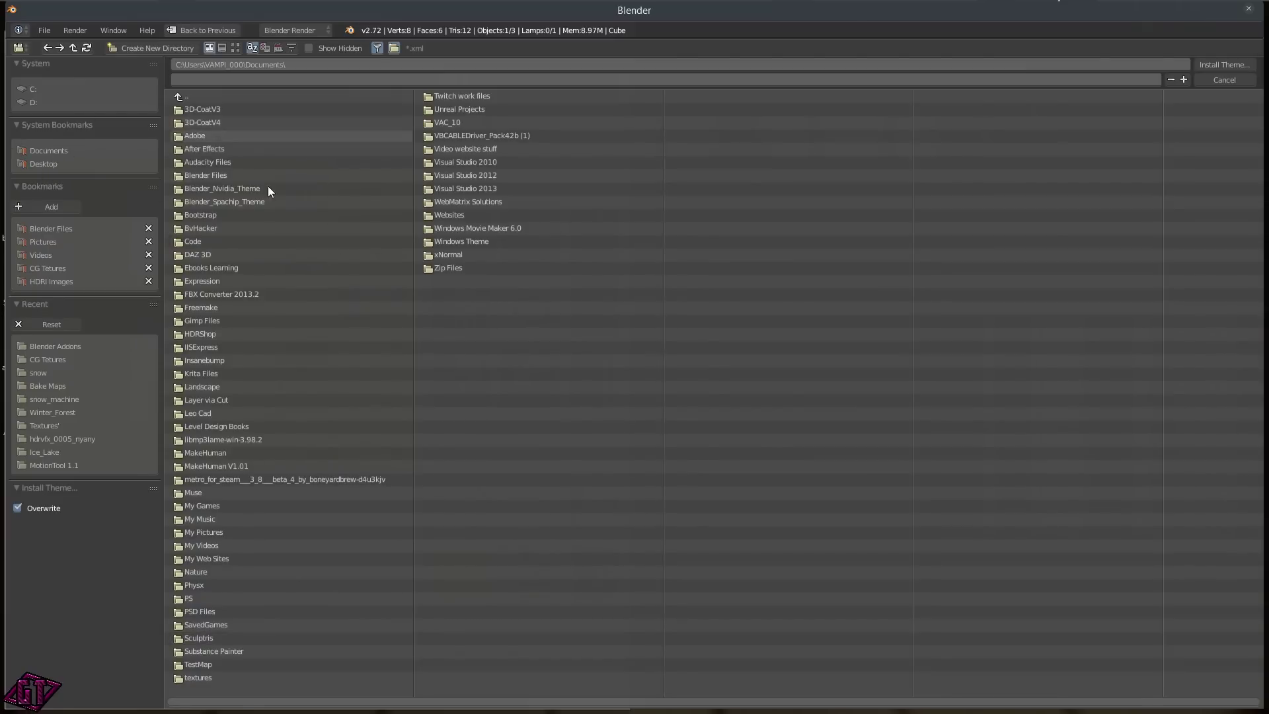
click(207, 176)
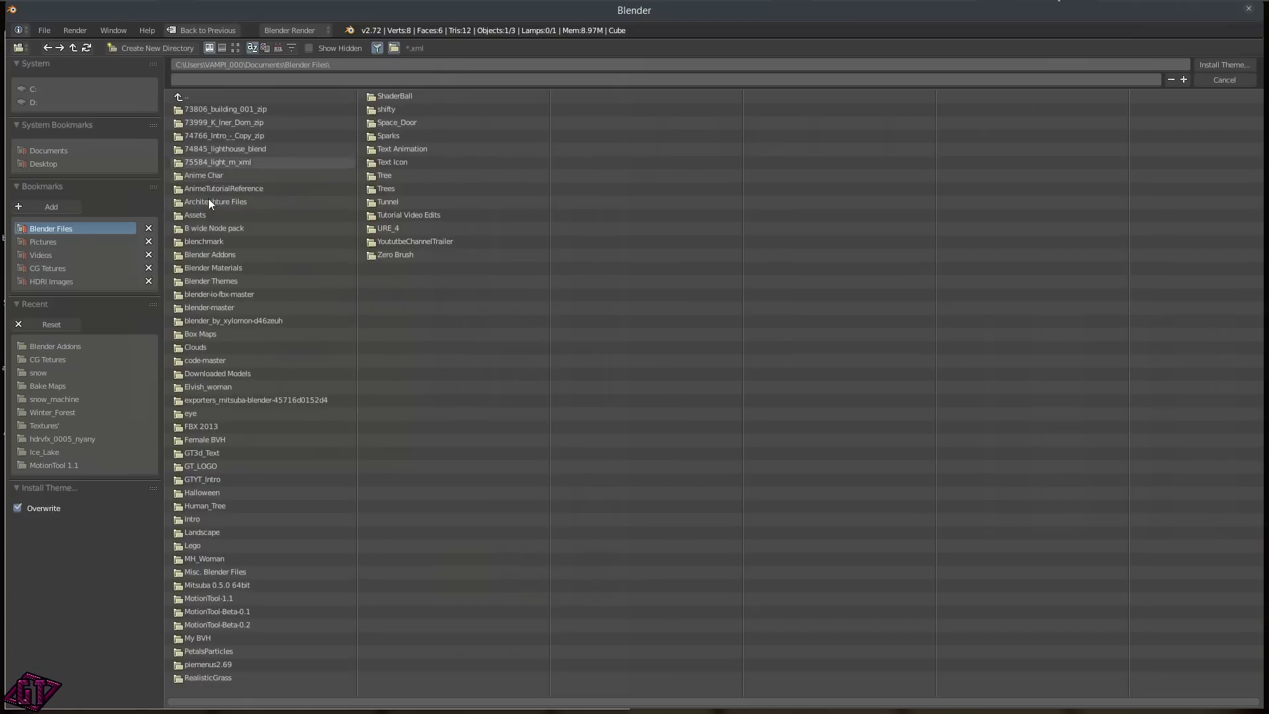
click(38, 162)
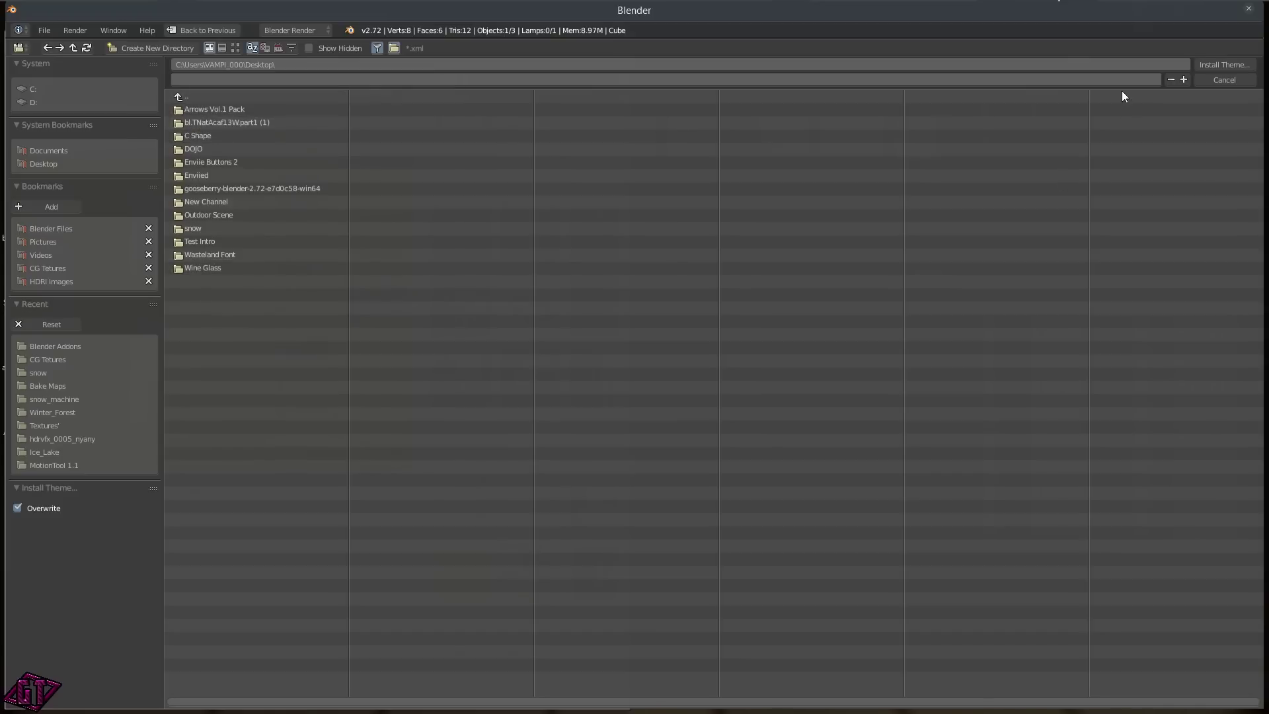
click(1215, 78)
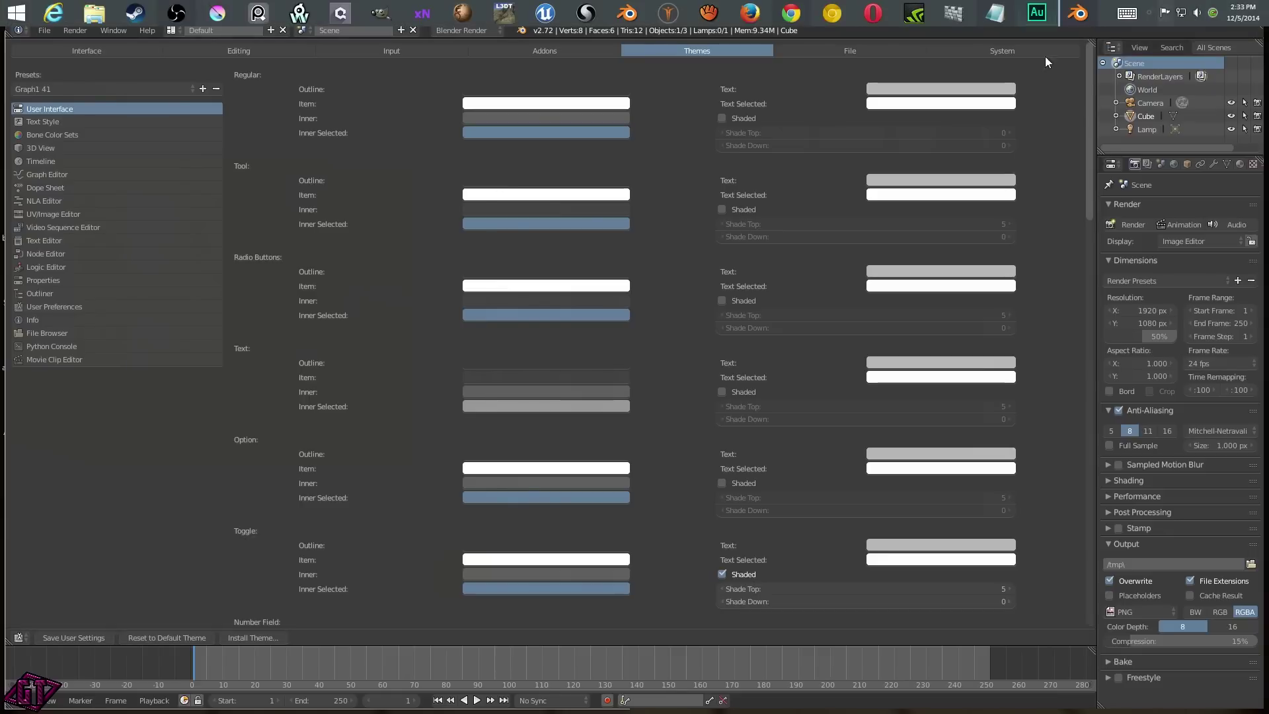
- Switch to the desktop and extract the Sandman theme ZIP into its own folder there
key(alt+Tab)
key(alt+Tab)
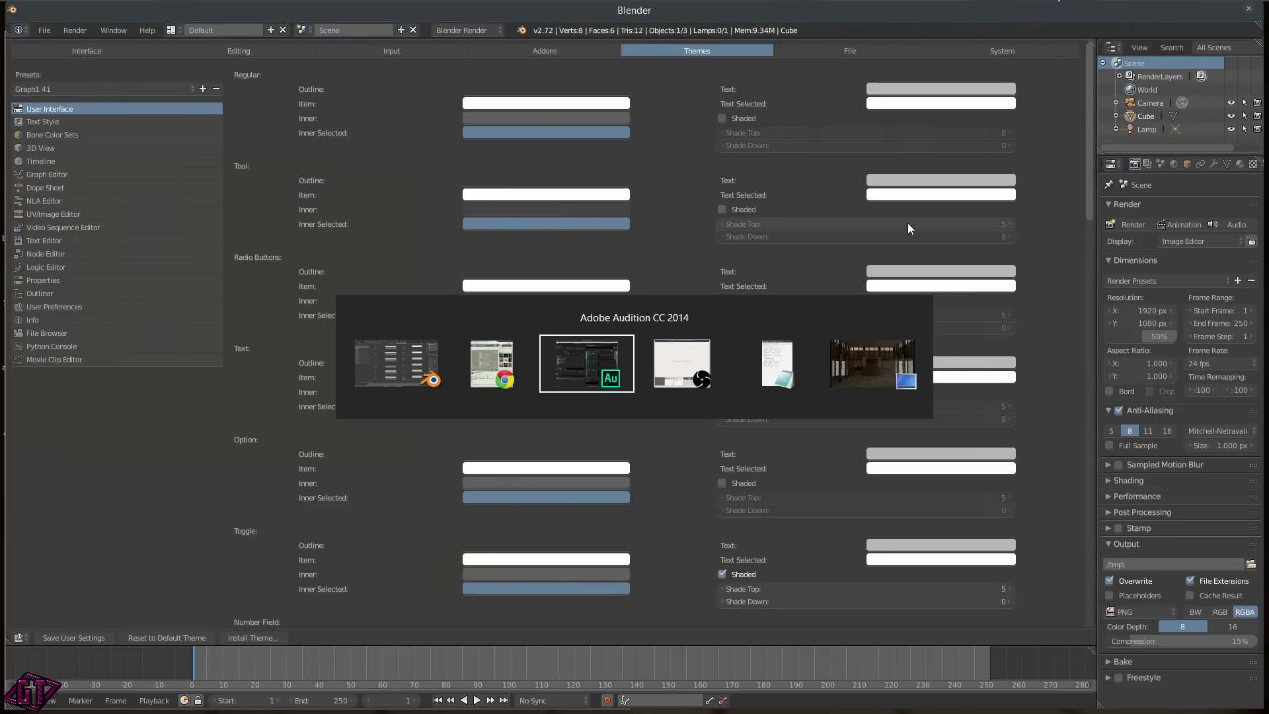
key(alt+Tab)
key(alt+Tab)
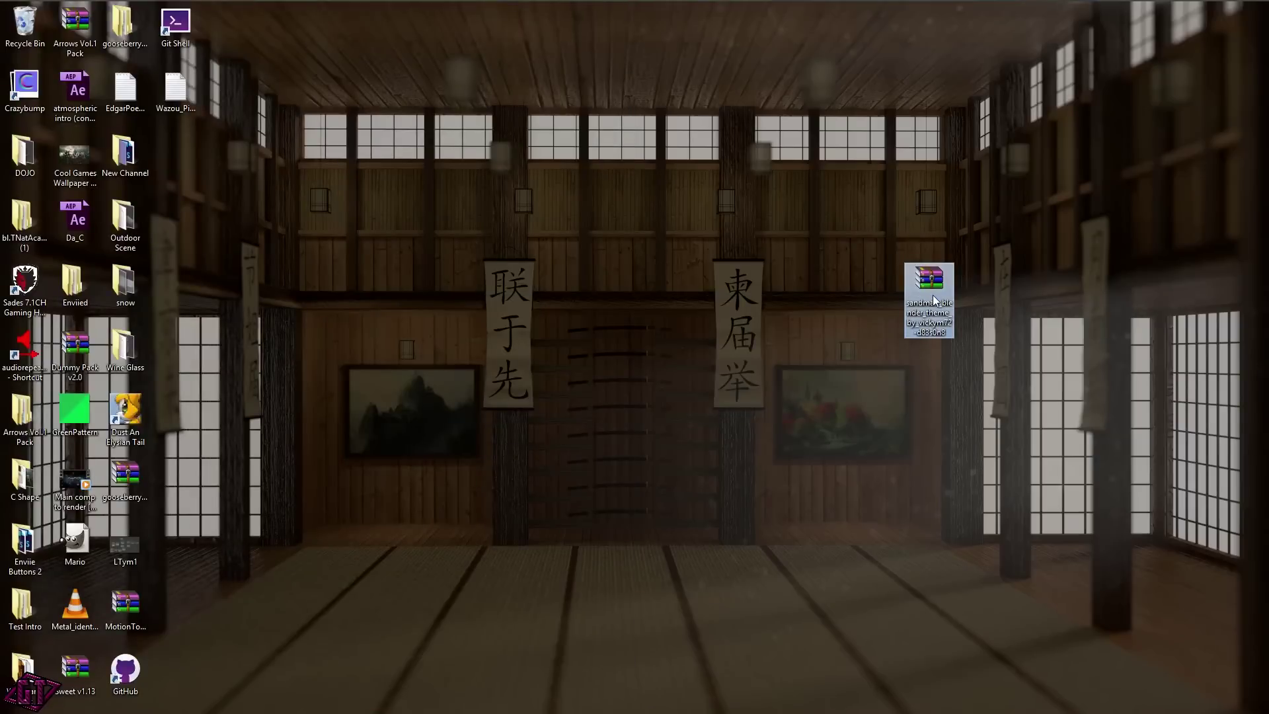
right_click(928, 296)
click(780, 353)
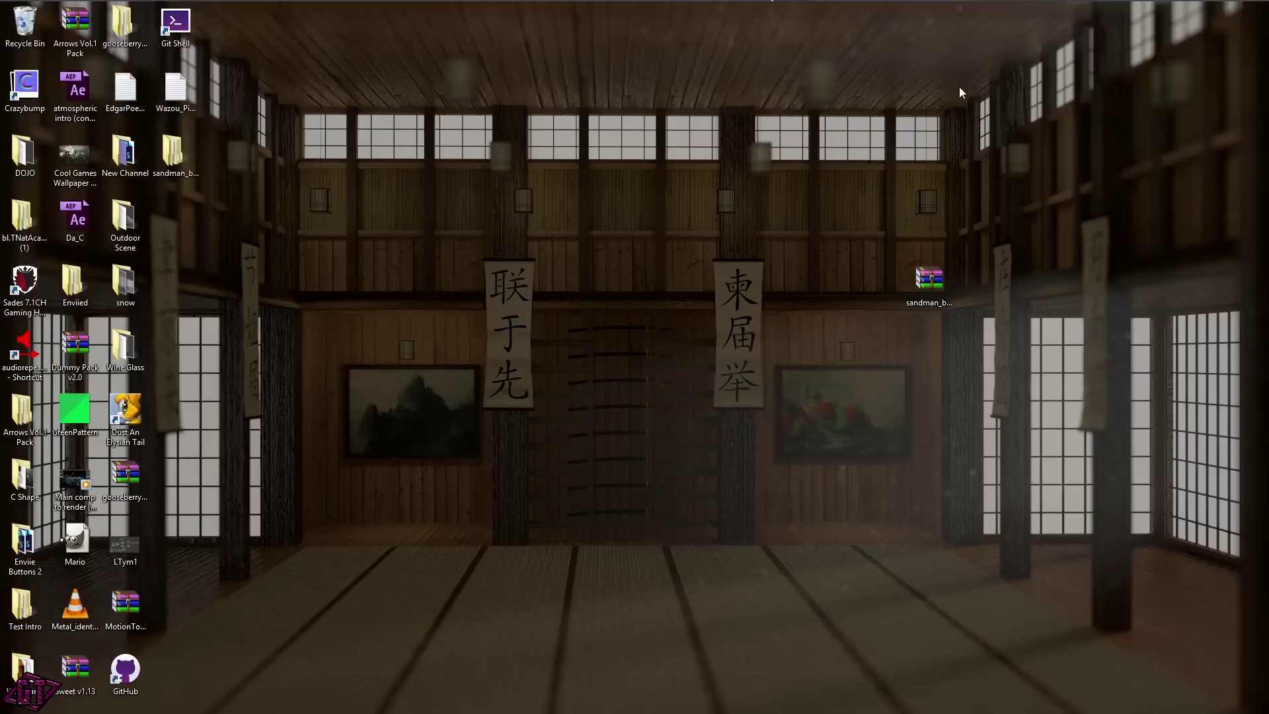
- Switch to Blender and install the theme file sandman.xml from the Sandman subfolder of the extracted desktop folder
key(alt+Tab)
key(alt+Tab)
key(alt+Tab)
key(alt+Tab)
key(alt+Tab)
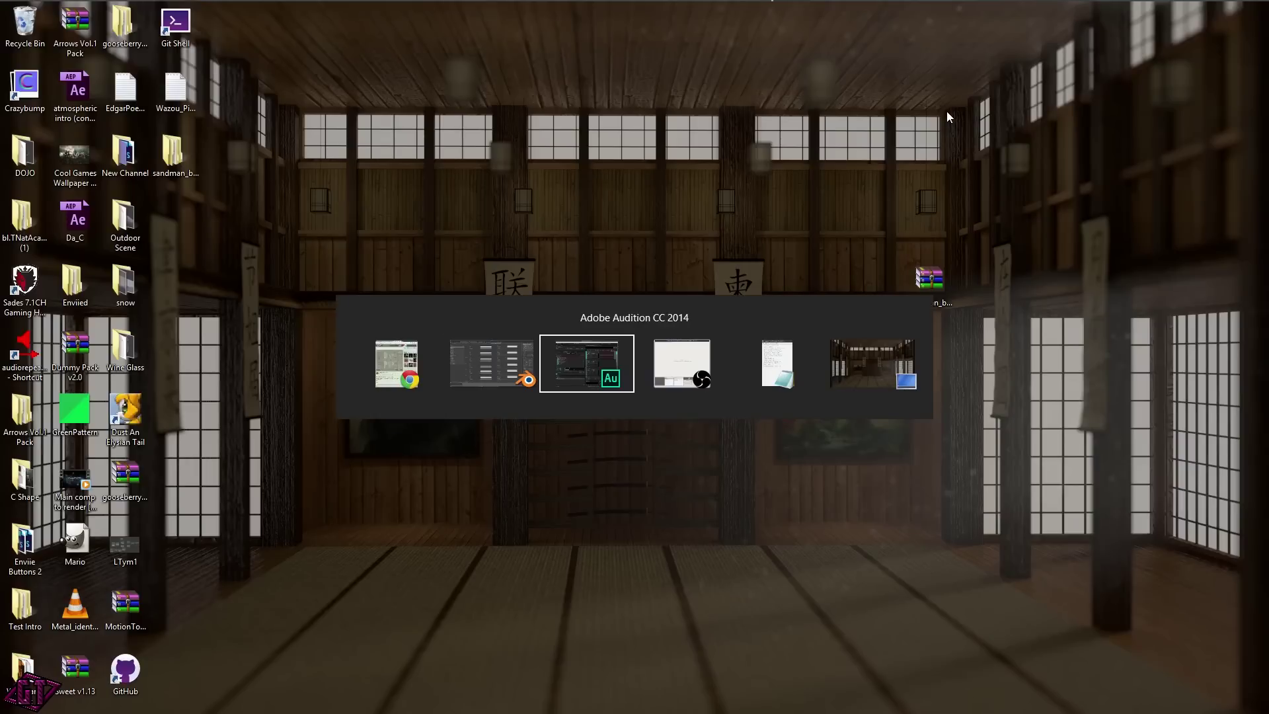
key(alt+Tab)
key(alt+Tab)
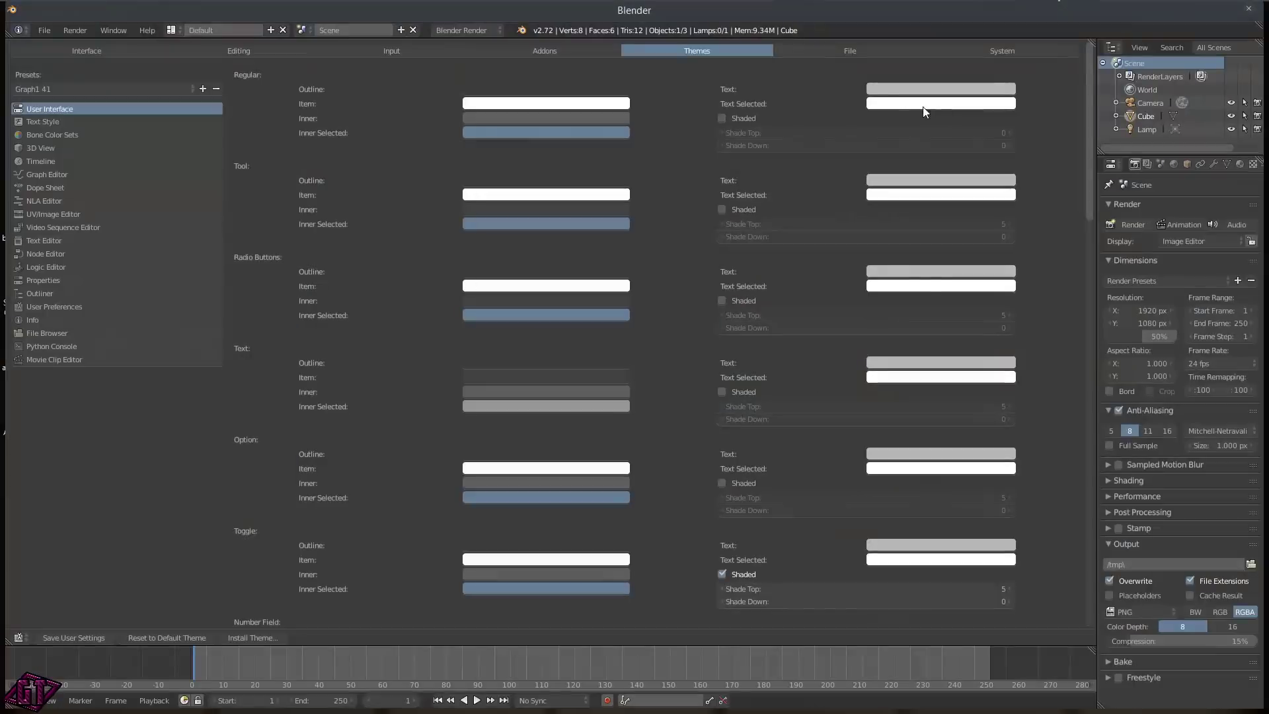
click(273, 637)
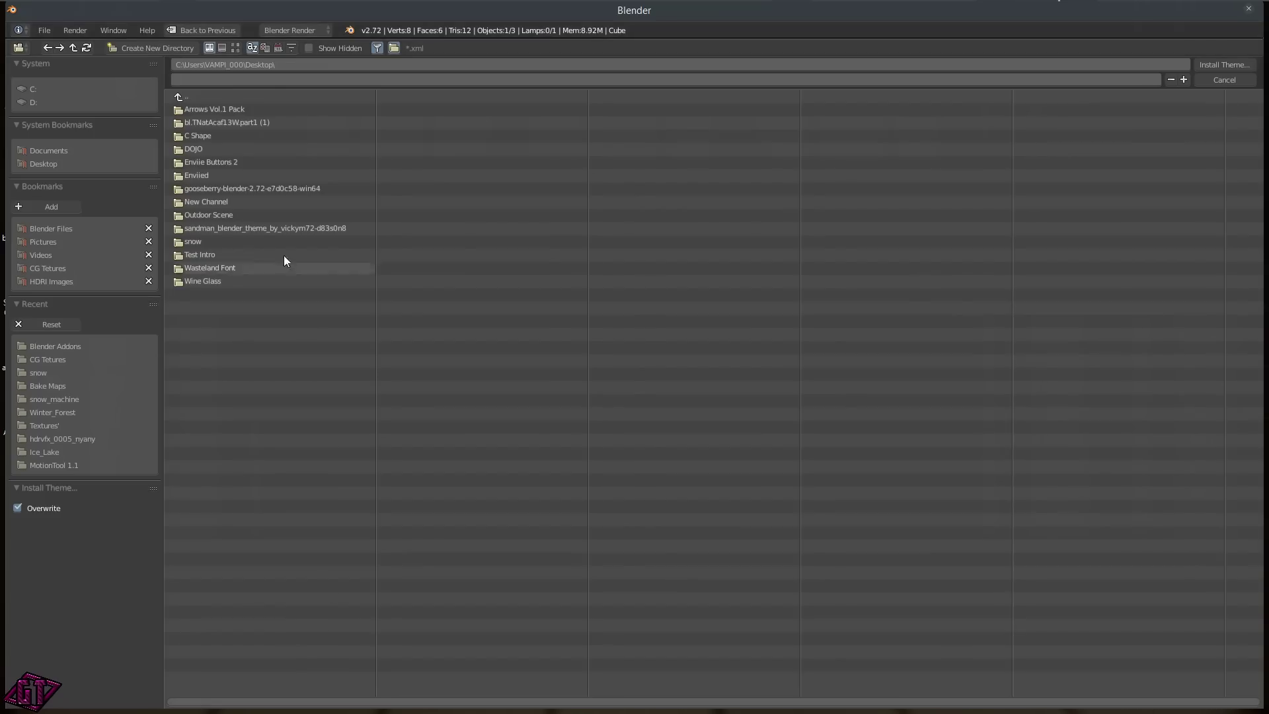
click(224, 228)
click(191, 111)
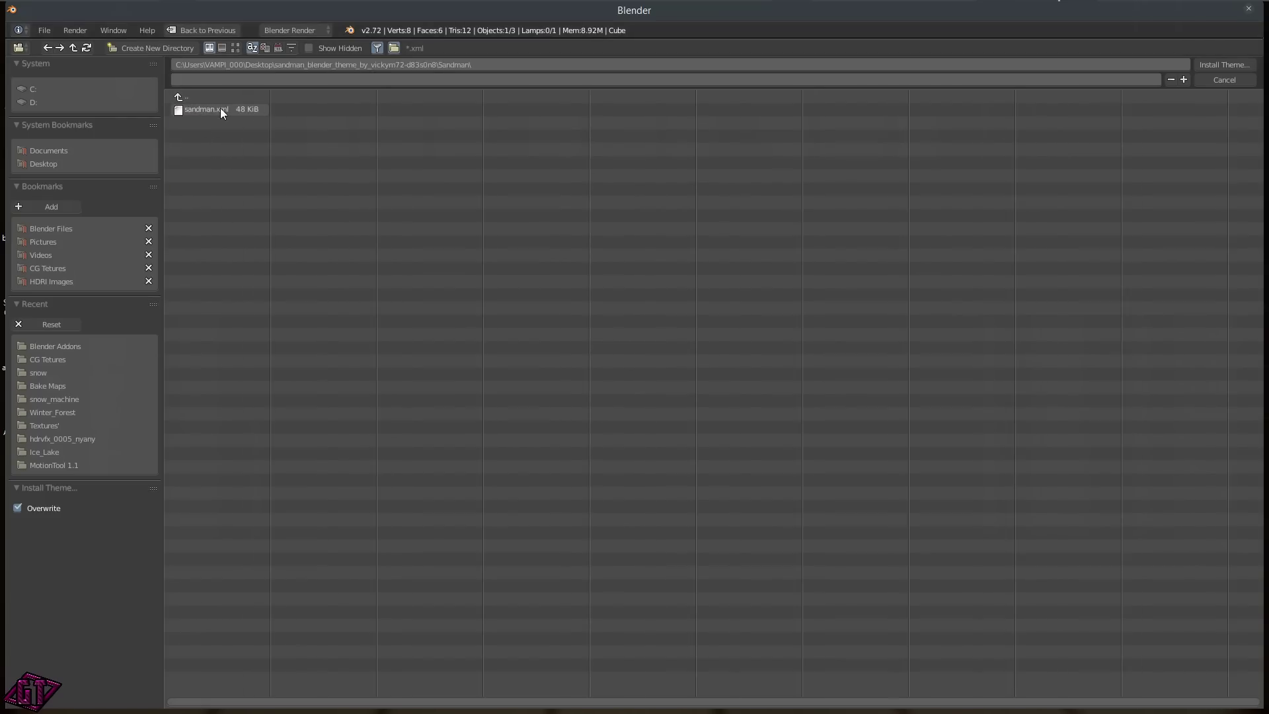
click(209, 113)
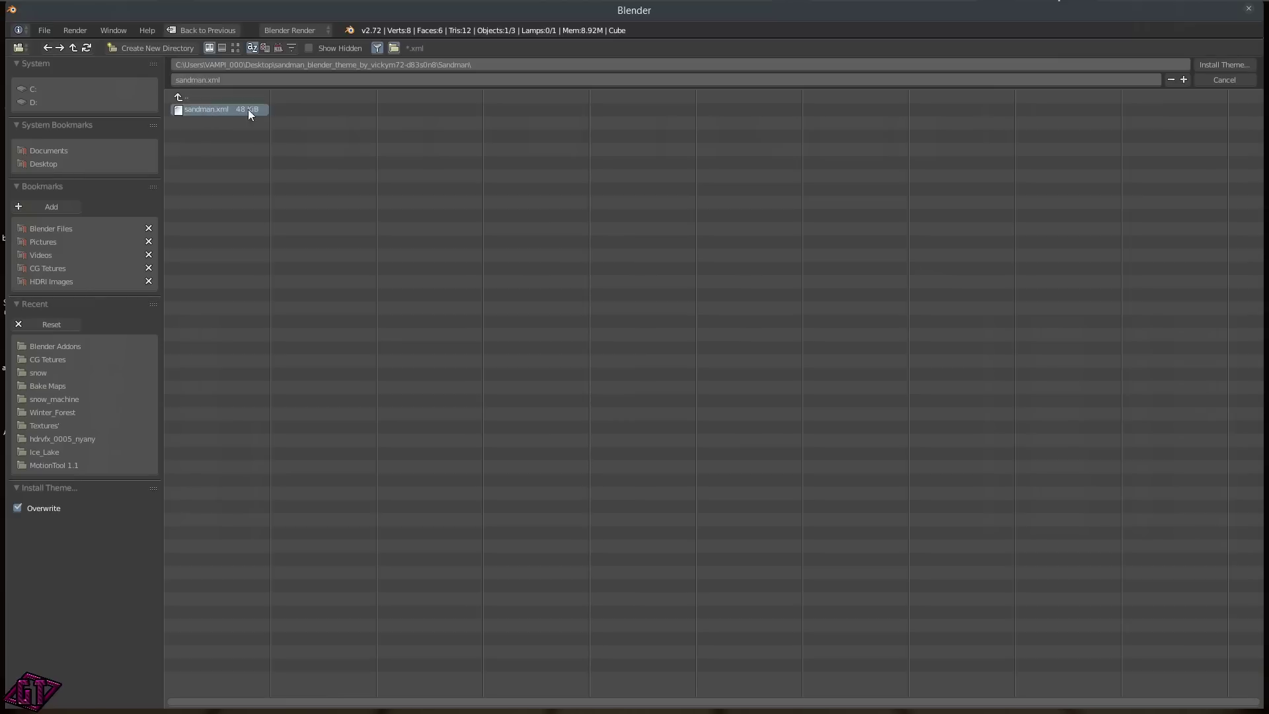
click(1227, 64)
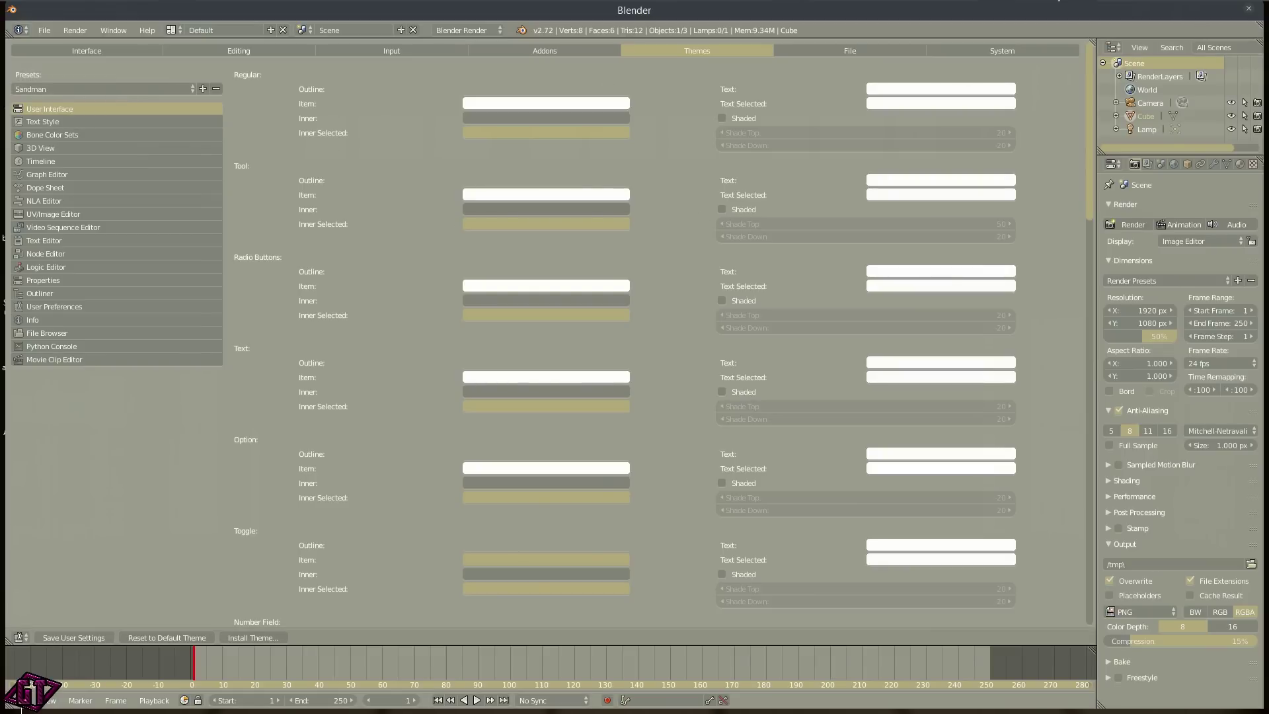
- Show the 3D View in place of the preferences and examine the Sandman theme around the cube
click(18, 638)
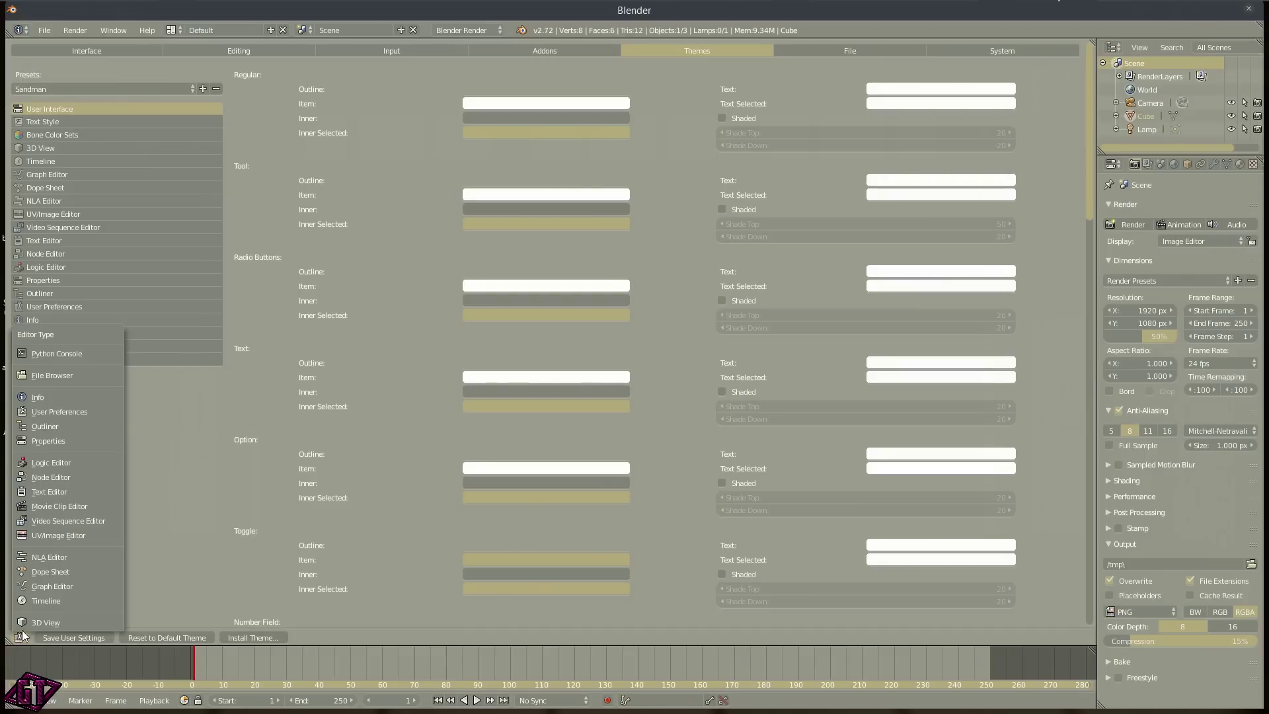
click(39, 623)
middle_drag(818, 441, 540, 404)
- Return the editor to User Preferences and apply the Graph1 41 theme preset
click(22, 637)
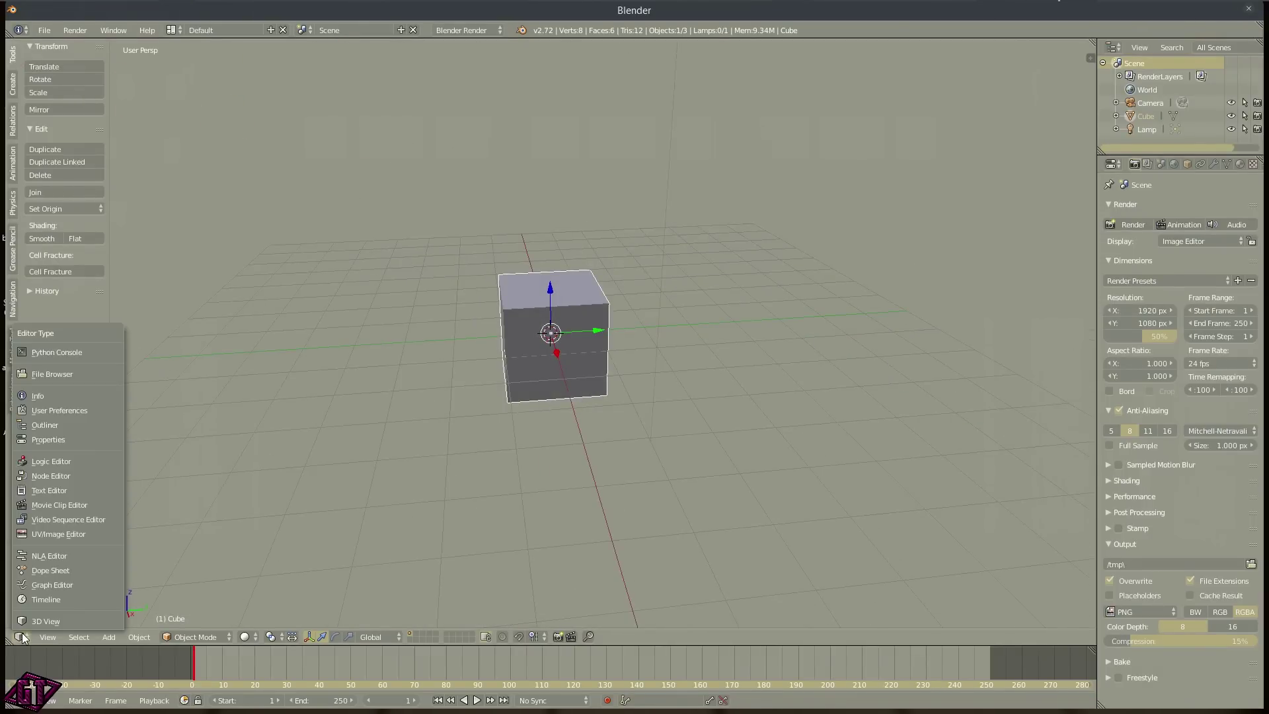
click(57, 410)
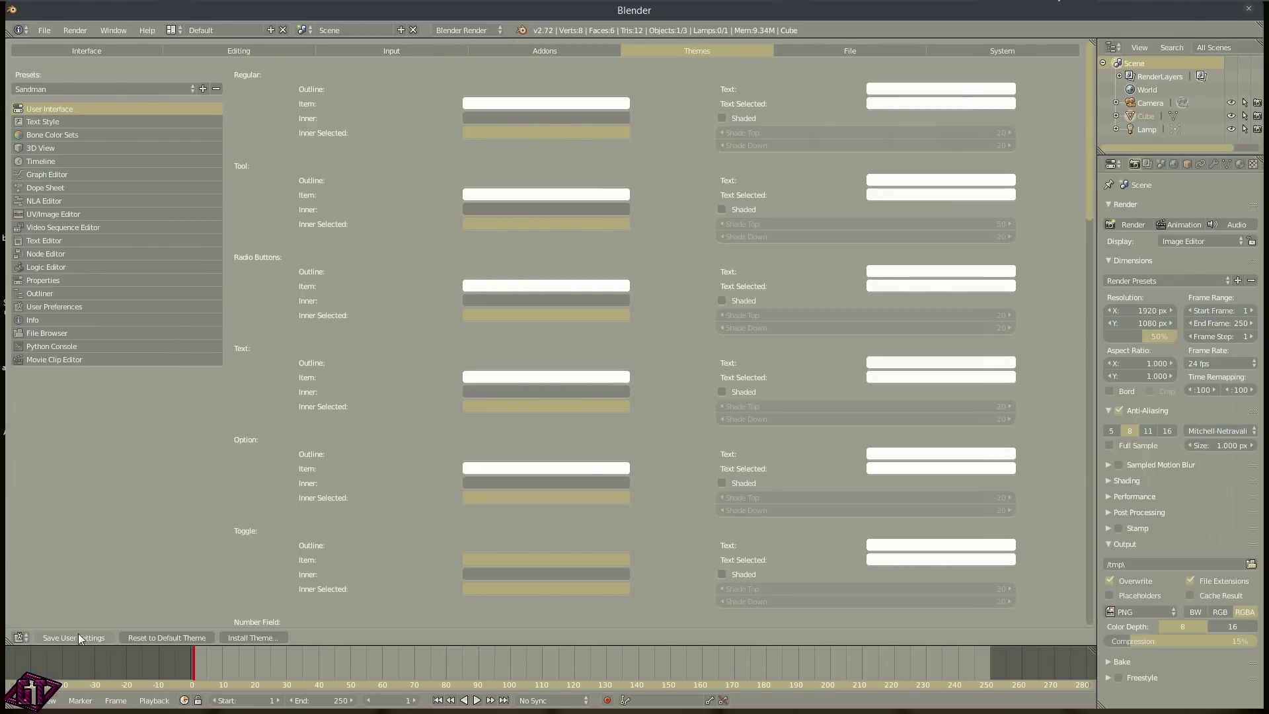
click(85, 88)
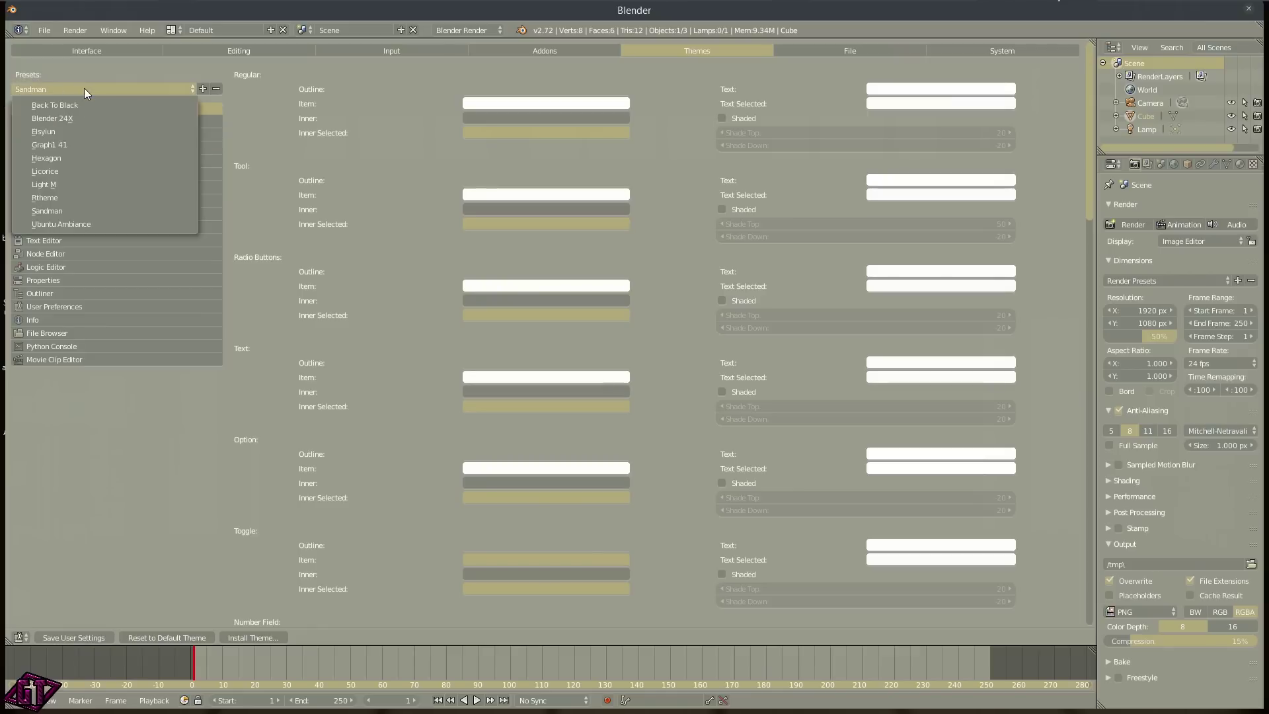
click(69, 143)
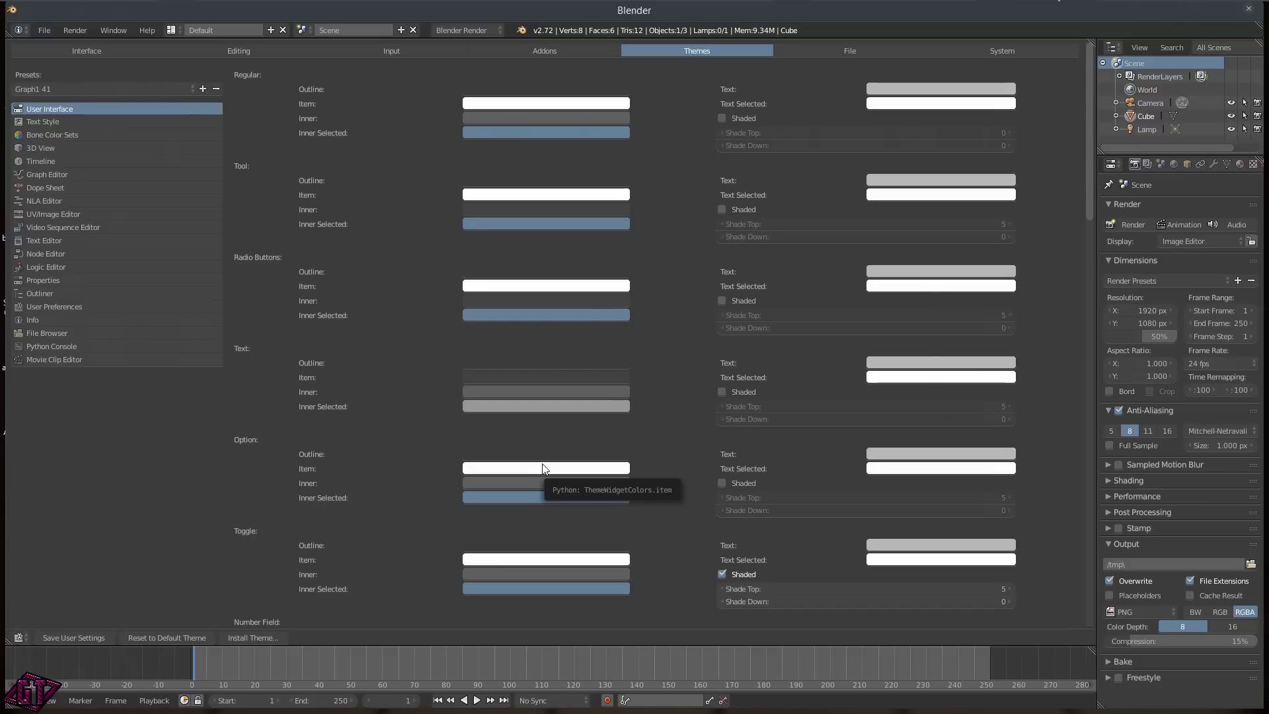
- Switch to Chrome, look through the post and screenshots in the [Theme] Sandman thread, and return to Blender
key(alt+Tab)
key(alt+Tab)
key(alt+Tab)
key(alt+Tab)
key(alt+Tab)
key(alt+Tab)
key(alt+Tab)
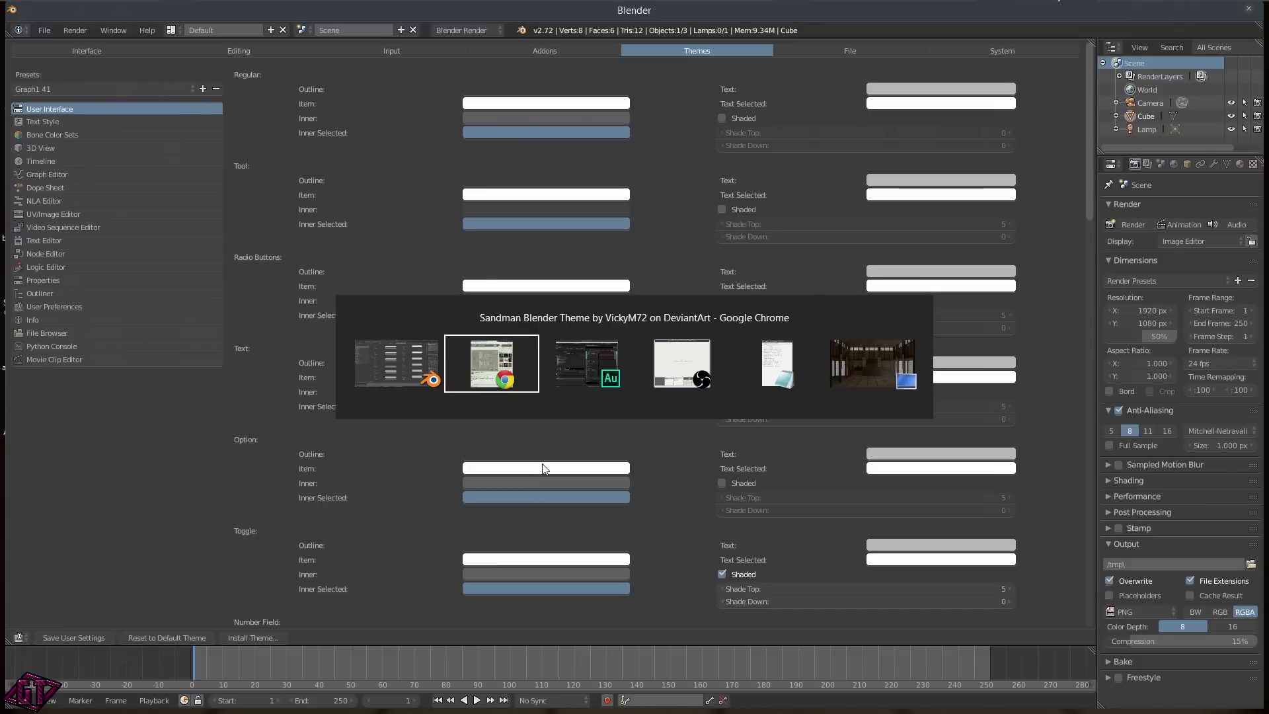
key(alt+Tab)
key(alt+Tab)
key(alt+Tab)
key(alt+Tab)
key(alt+Tab)
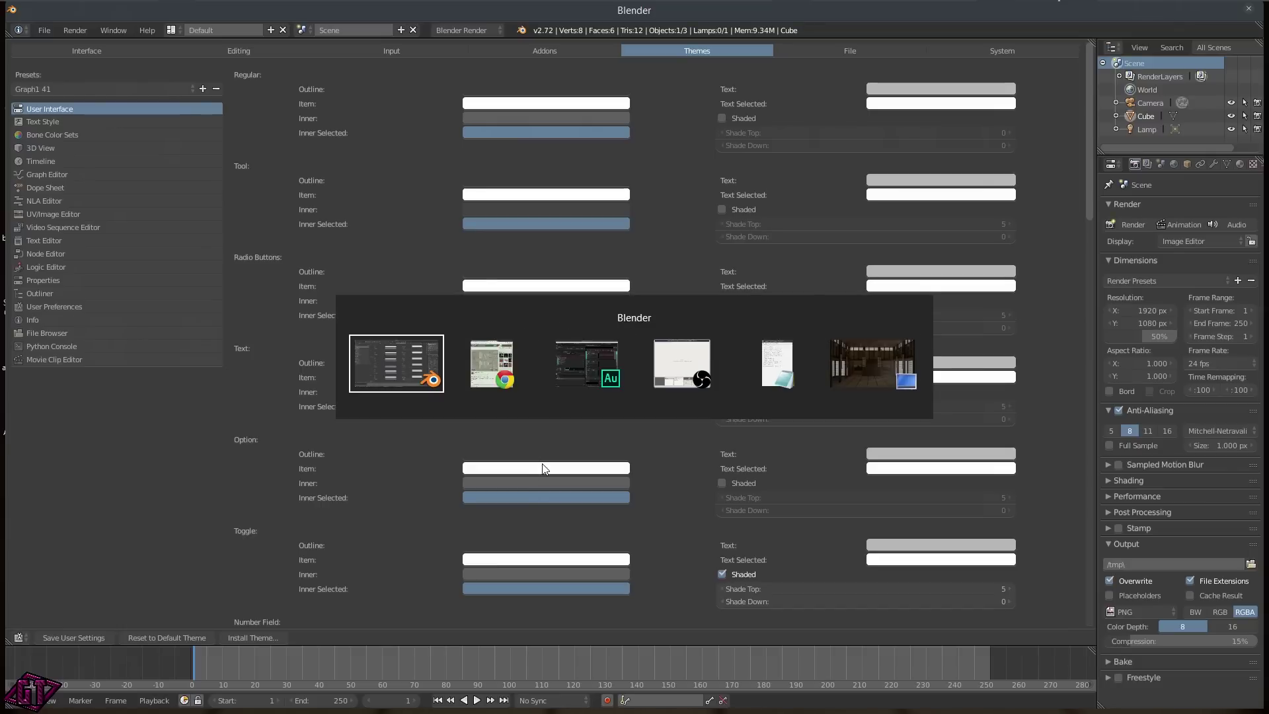
key(alt+Tab)
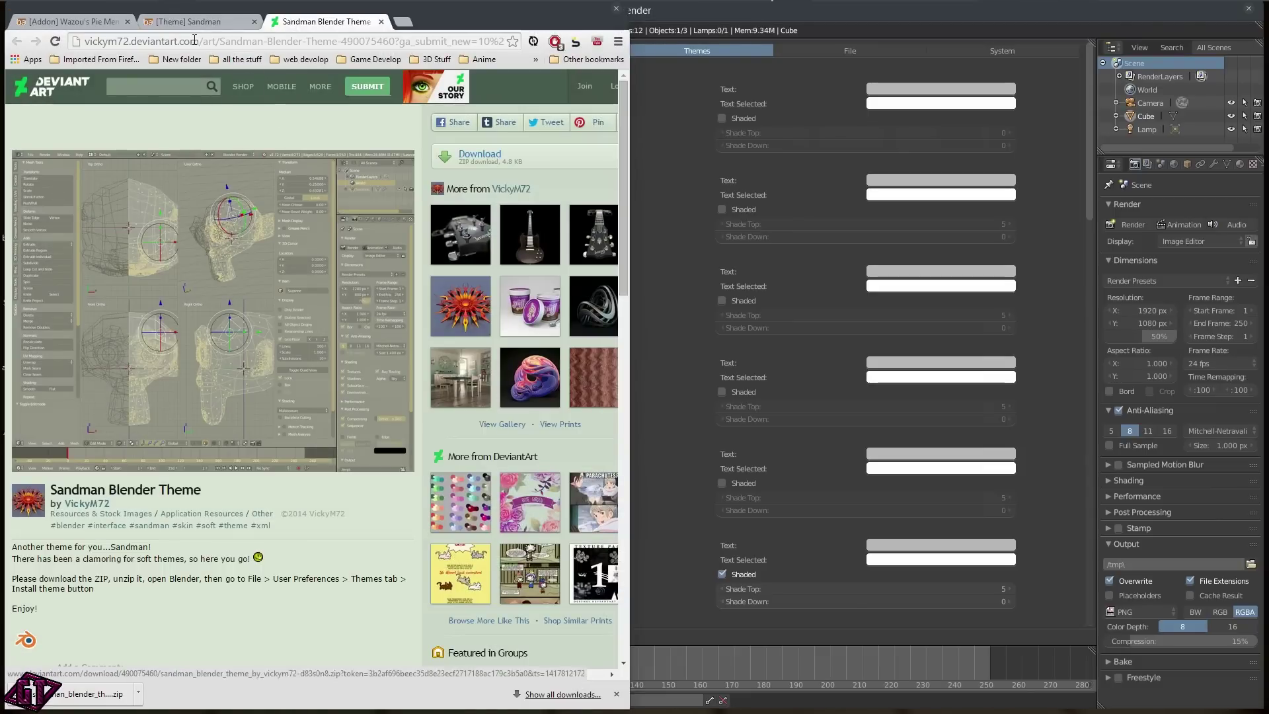
click(192, 22)
scroll(347, 458, up, 6)
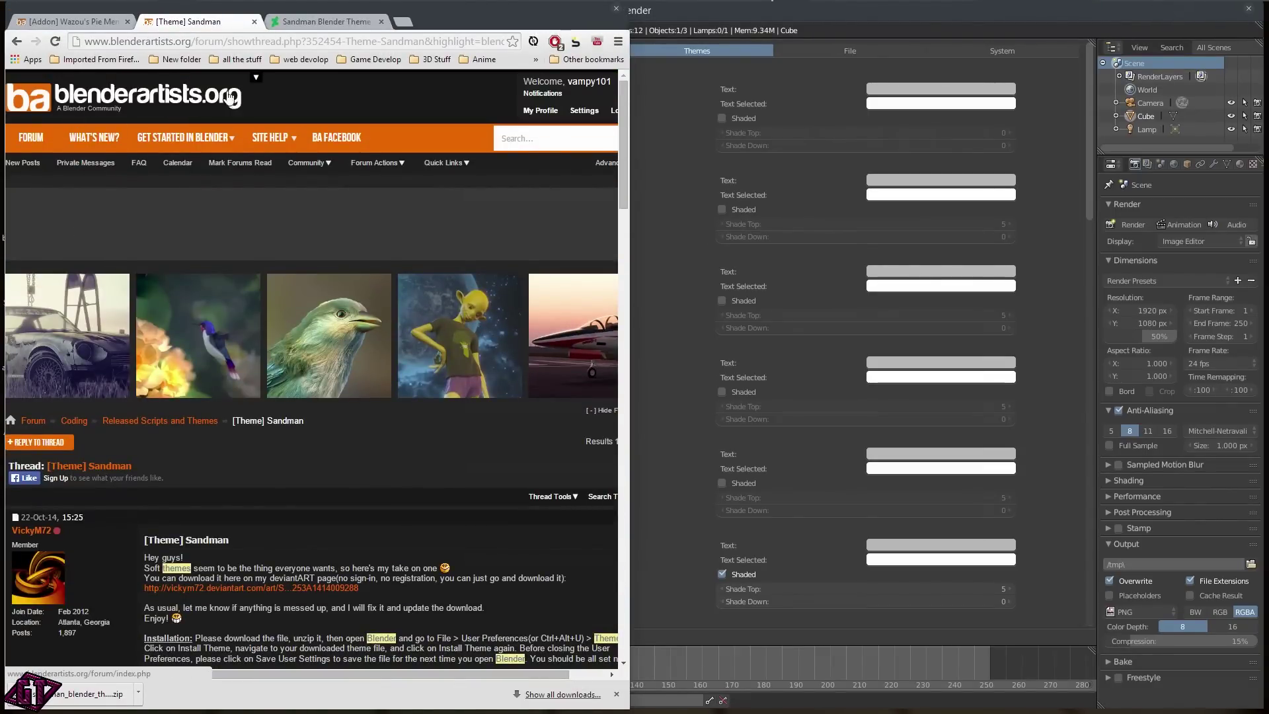
scroll(326, 215, down, 10)
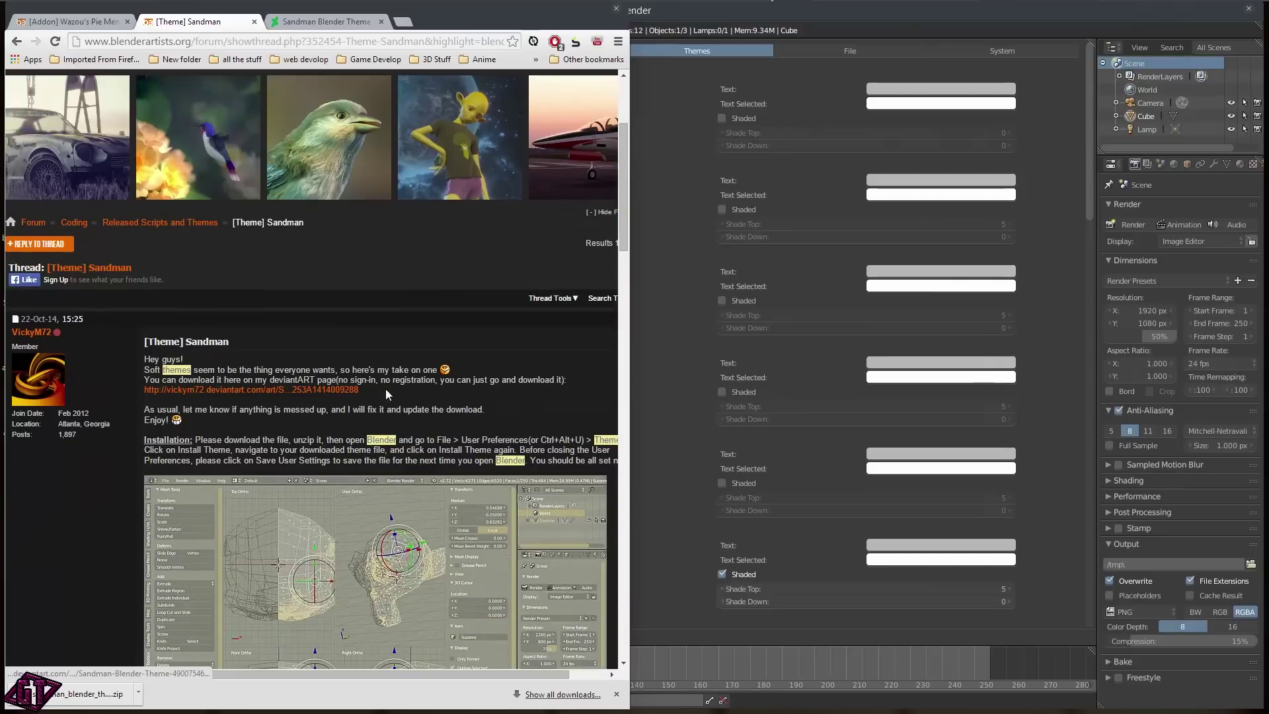
scroll(203, 447, down, 4)
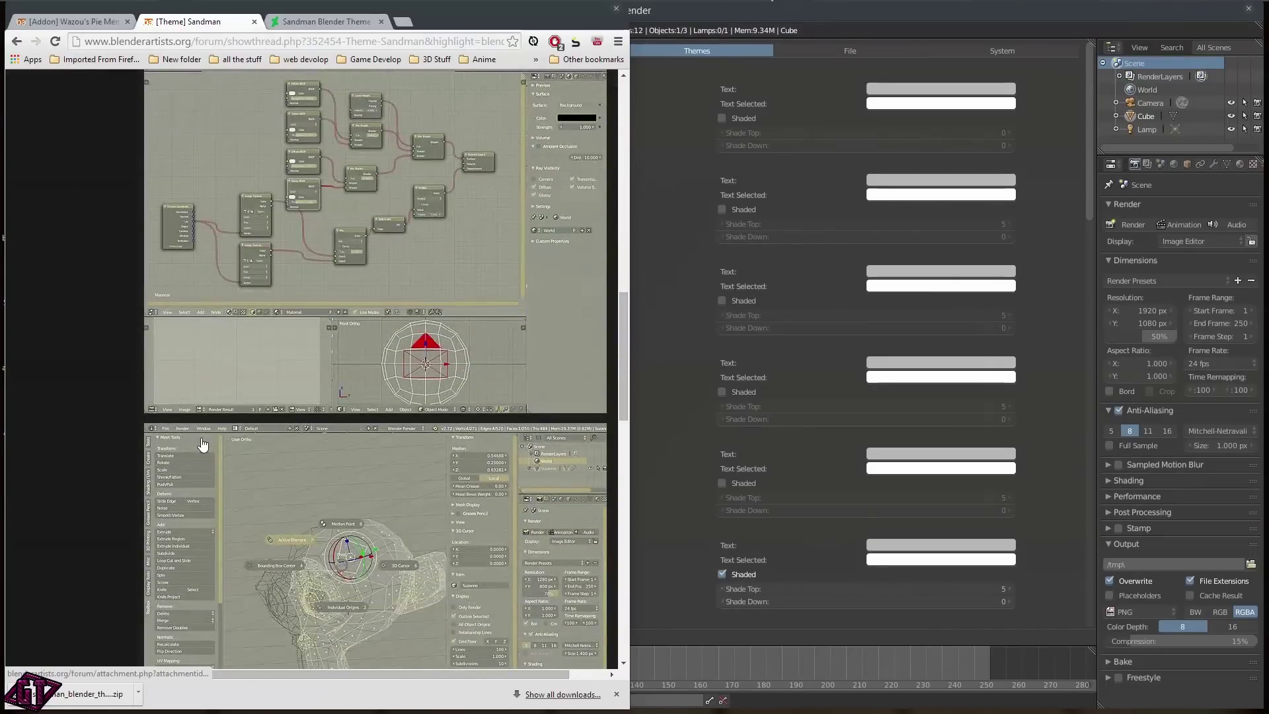
scroll(203, 443, down, 4)
scroll(204, 444, up, 12)
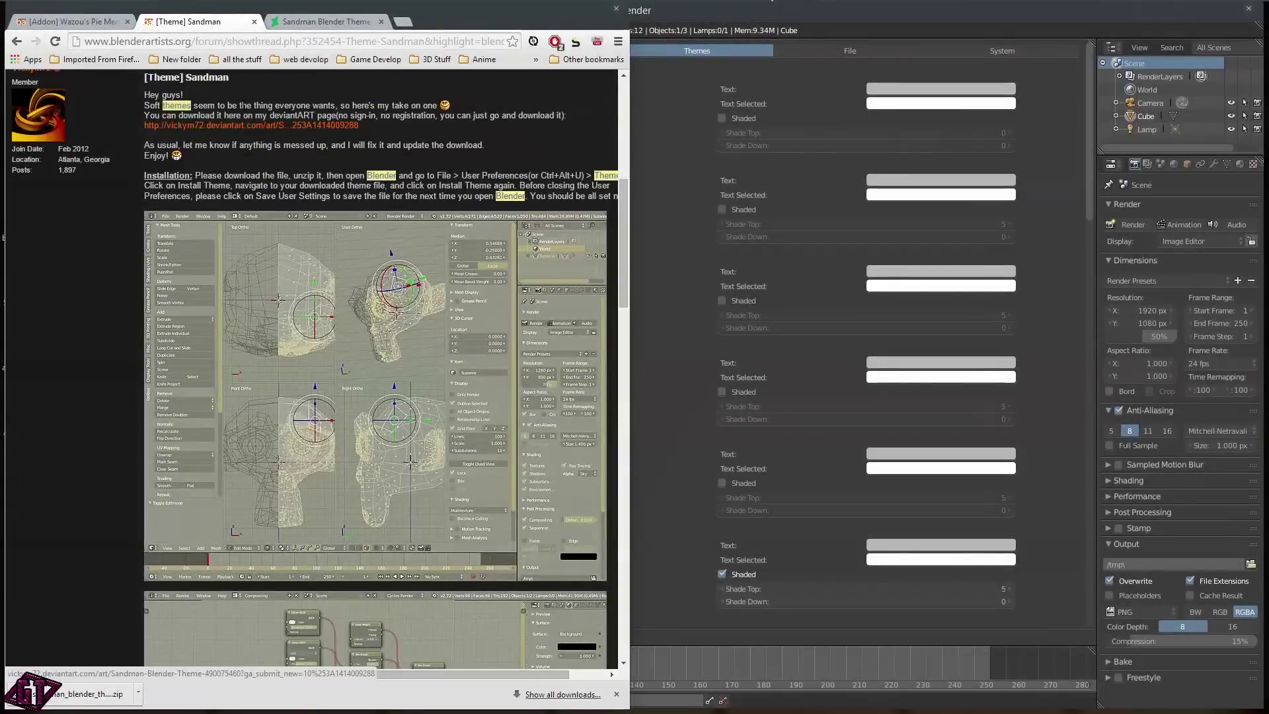
scroll(277, 90, down, 3)
scroll(255, 334, up, 10)
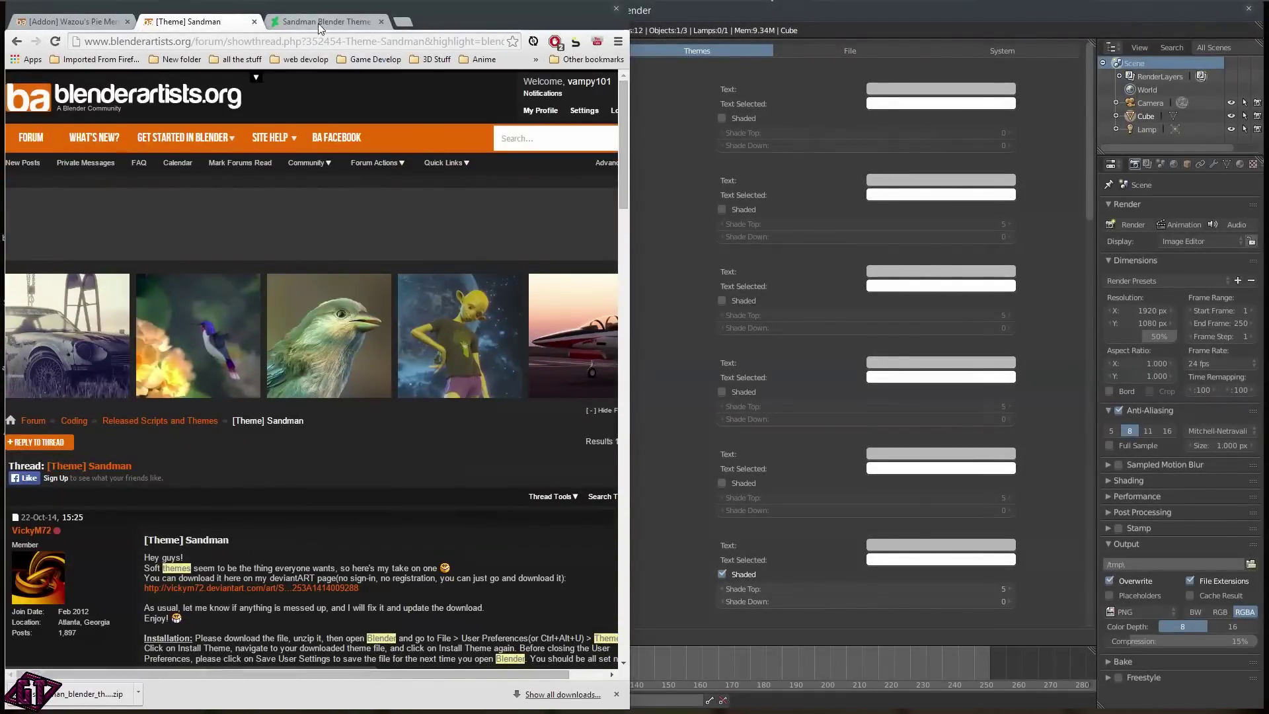
click(577, 14)
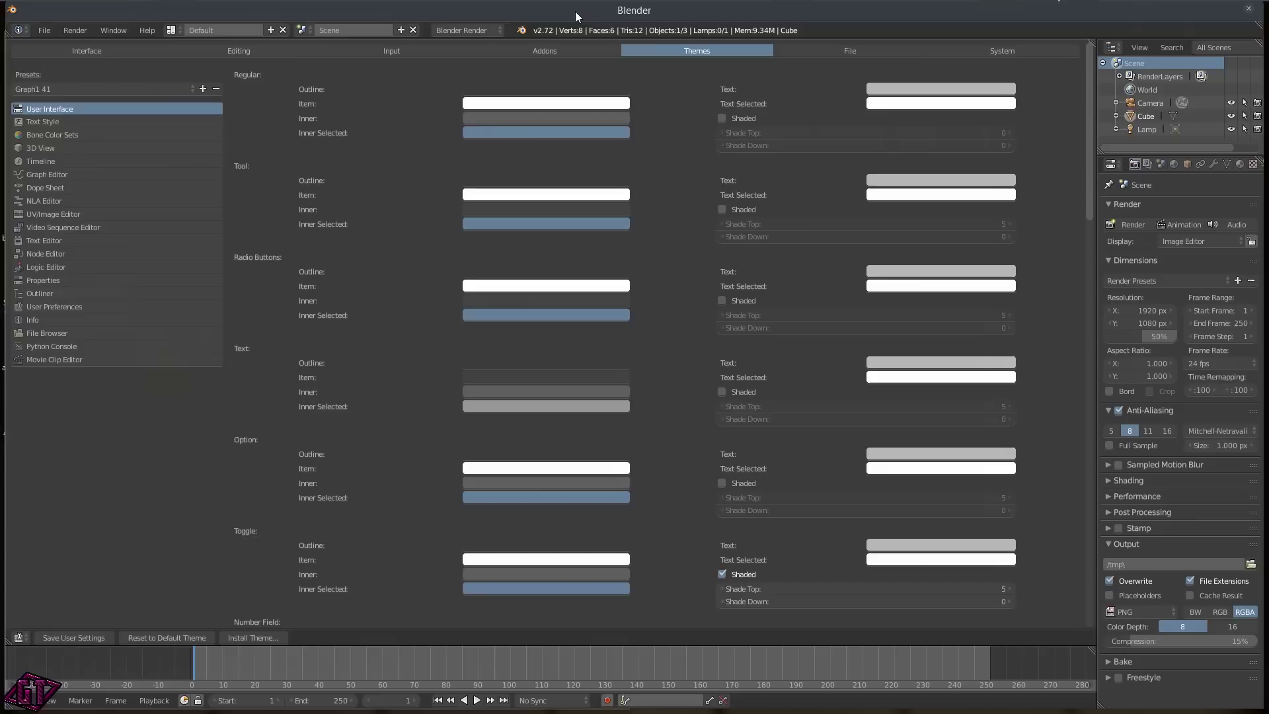
- Look through the Interface and Input preferences, the Themes settings with the theme preset list, and the neighbouring File preferences
click(221, 47)
click(130, 51)
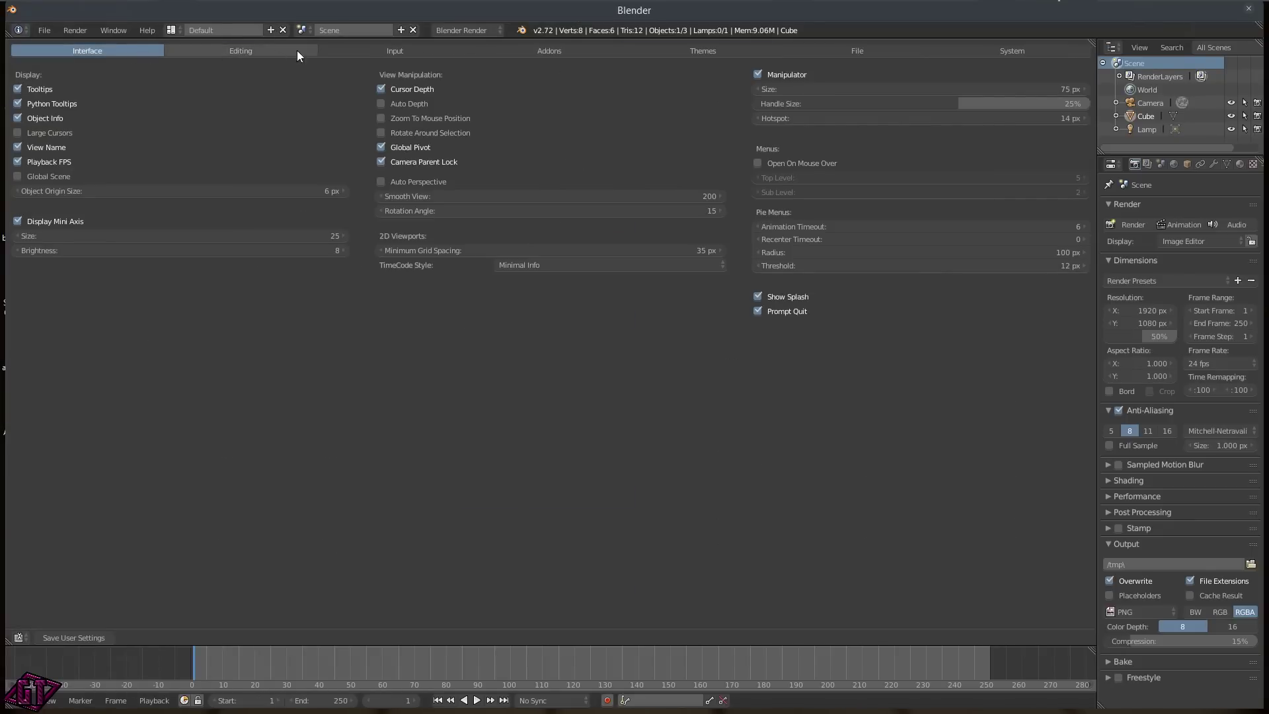
click(367, 51)
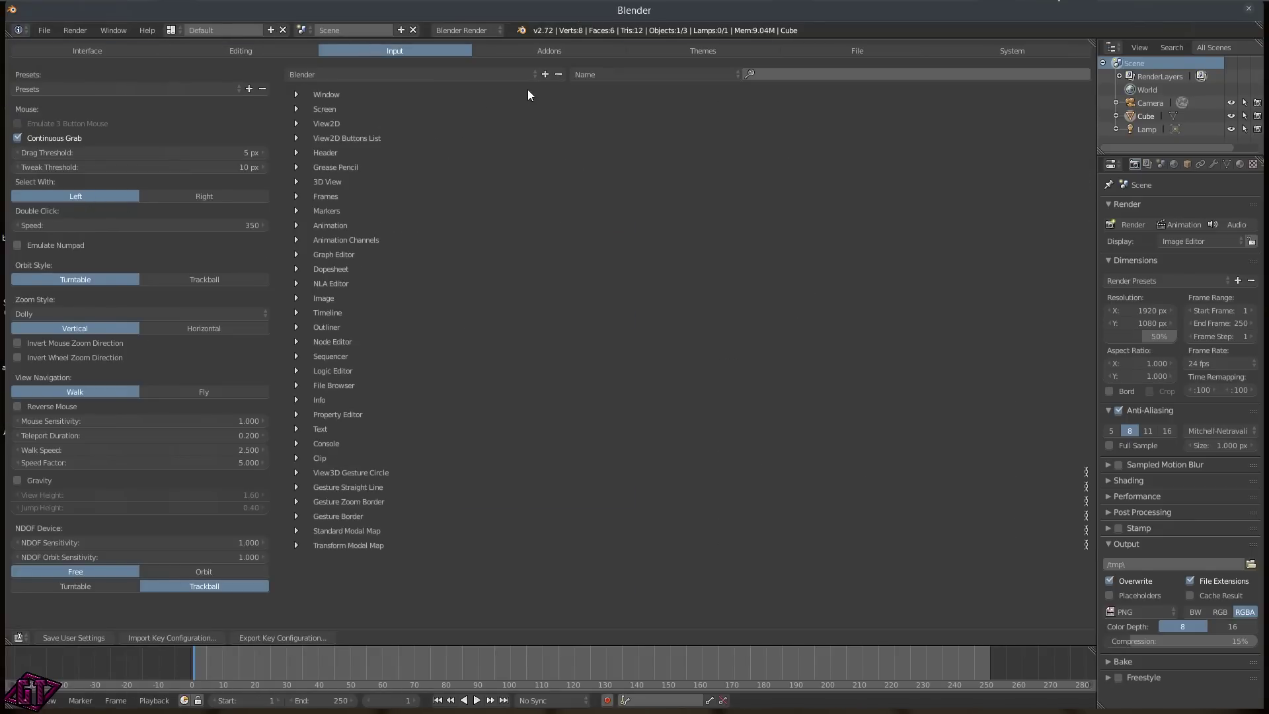
click(679, 52)
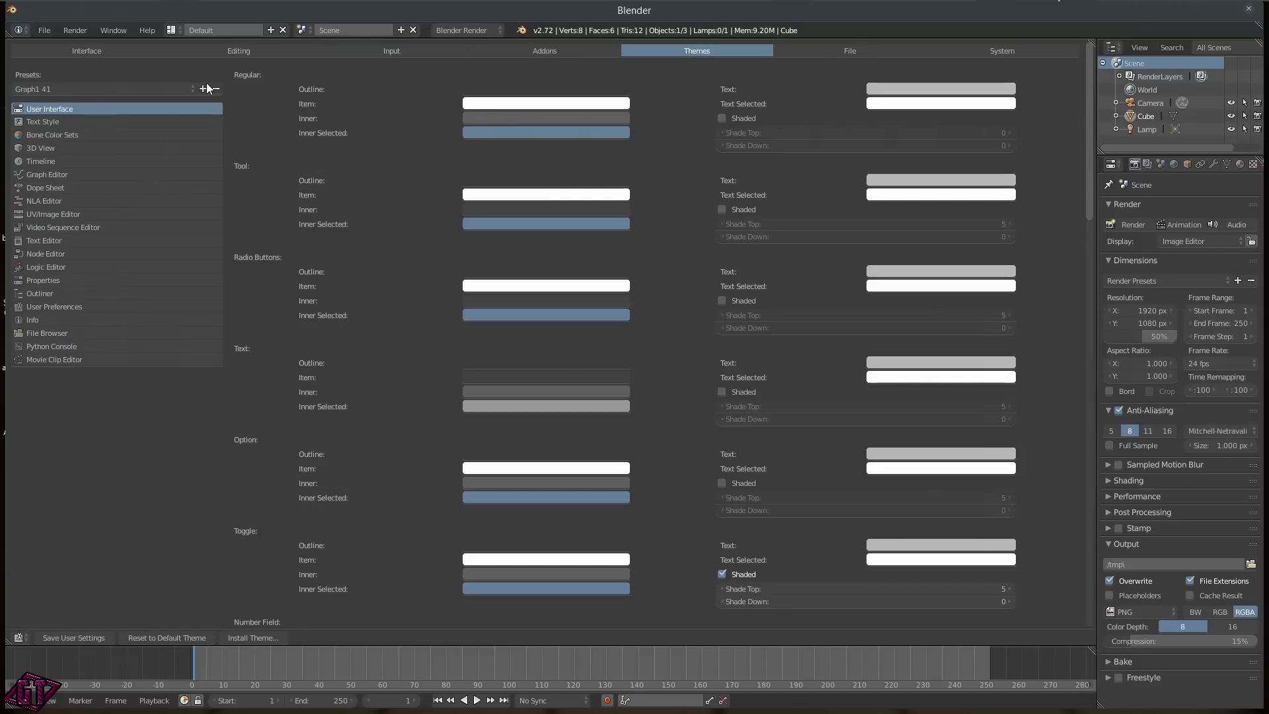
click(92, 90)
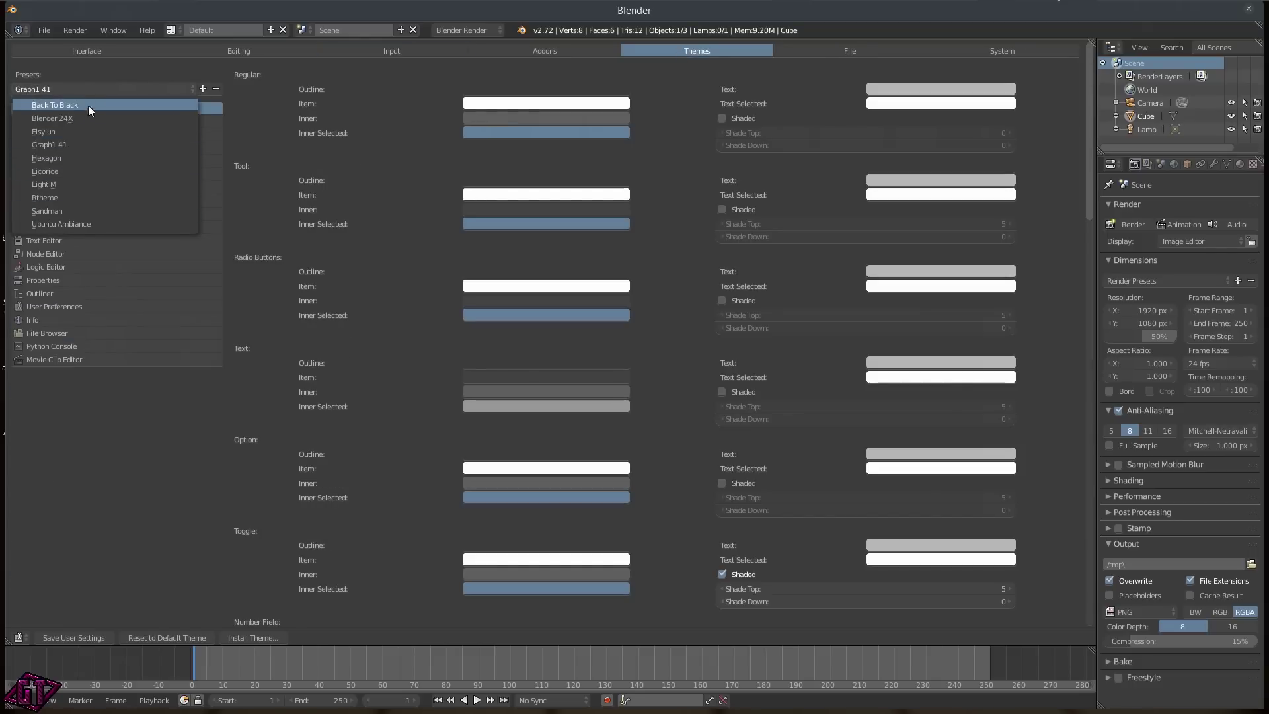
click(848, 50)
click(736, 47)
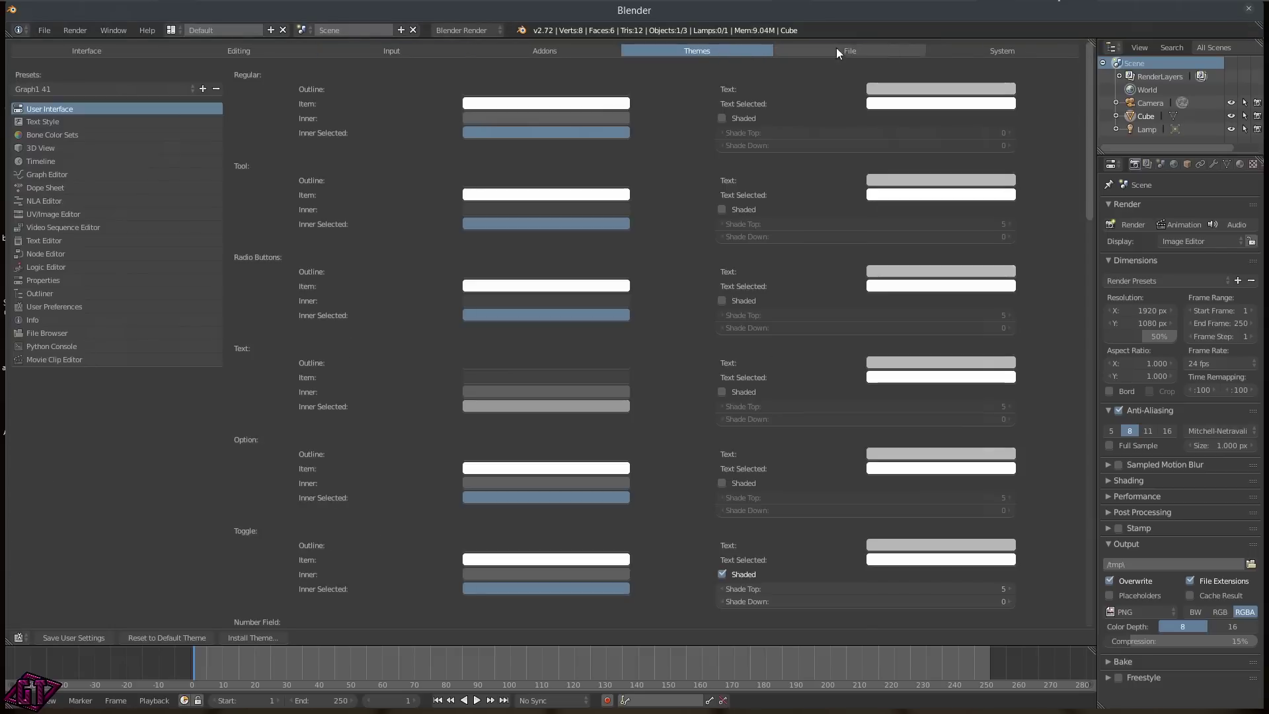
- Review the System and File preferences, pass through the Editing and Input settings, and show the add-ons list
click(967, 53)
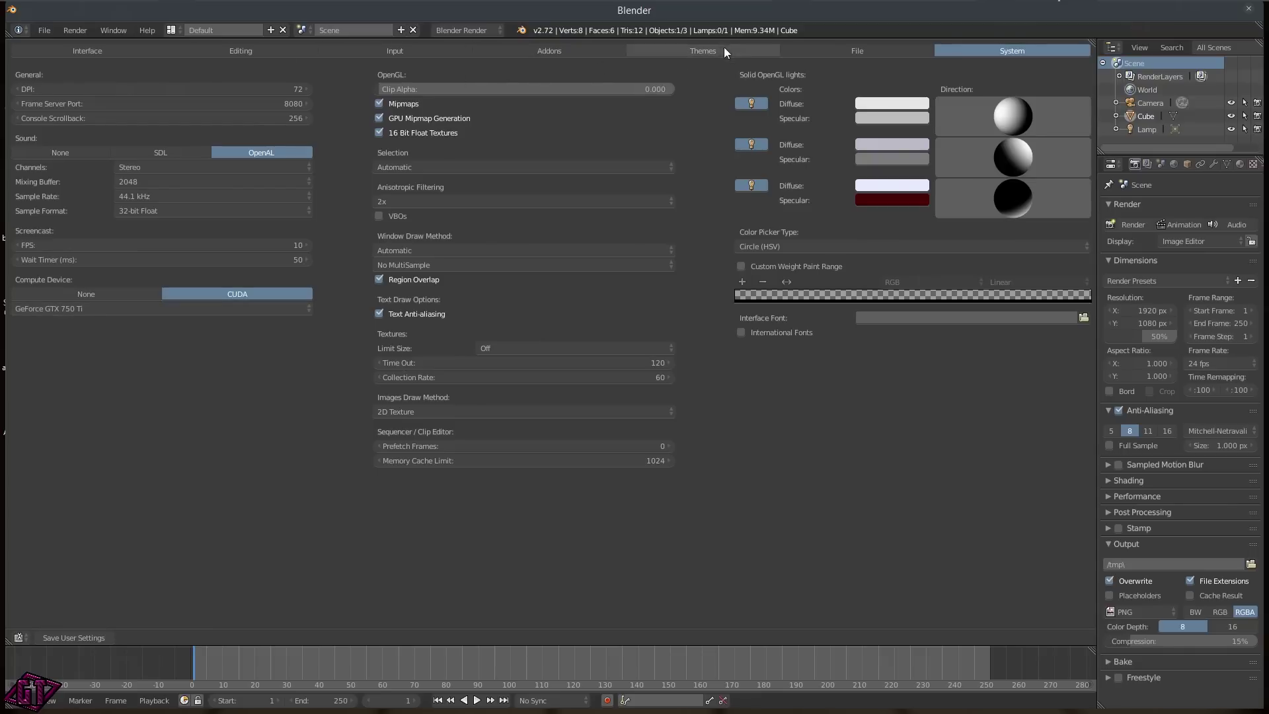
click(861, 57)
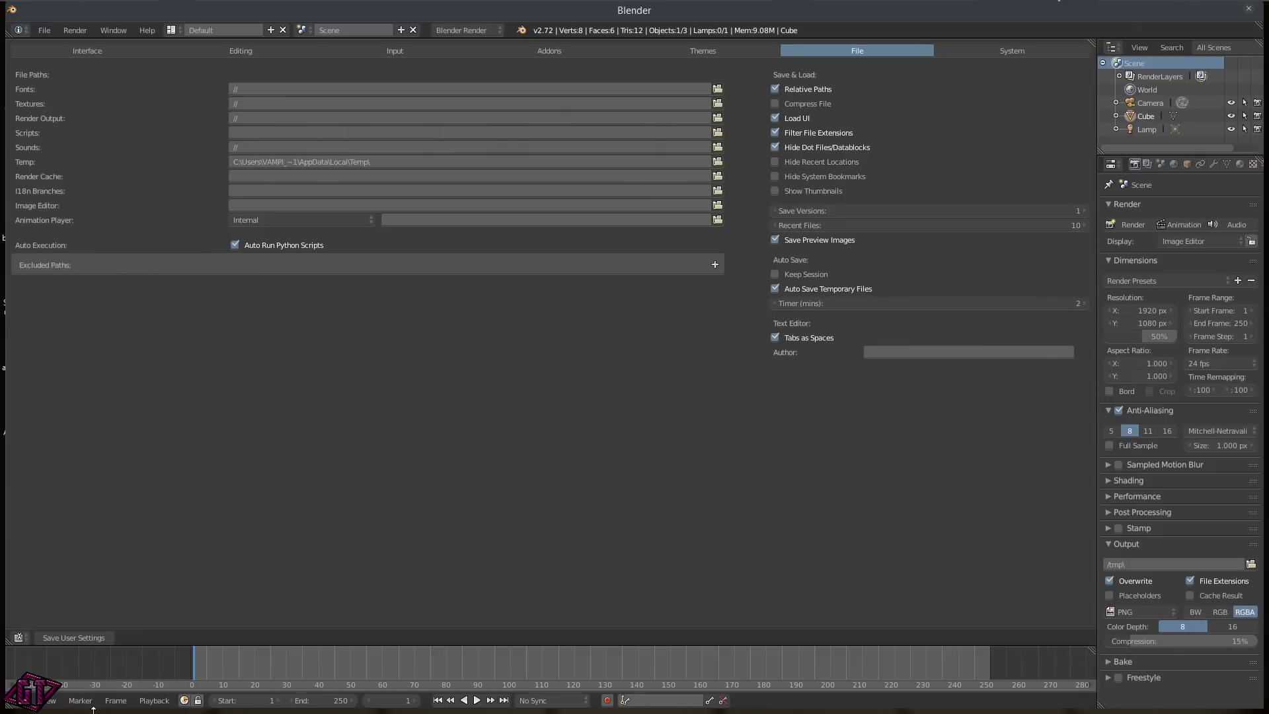
click(284, 50)
click(410, 49)
click(534, 49)
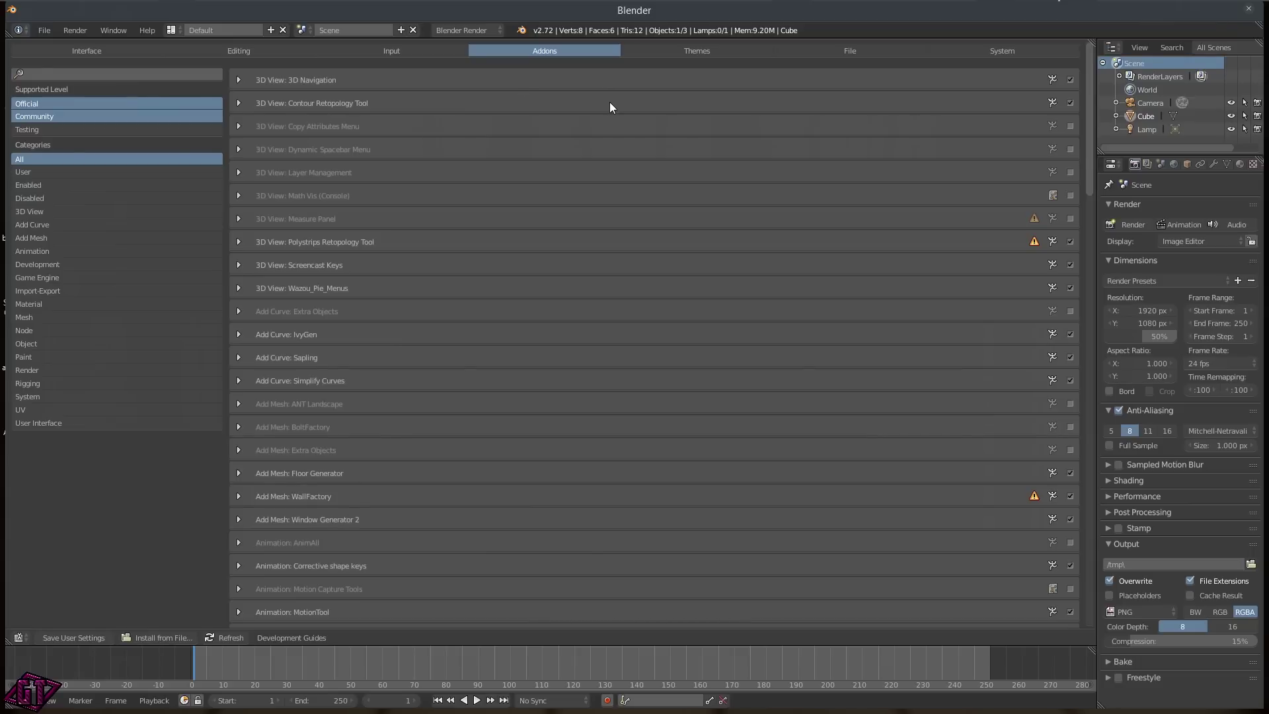
- Switch to Chrome and show the [Addon] Wazou's Pie Menus thread
key(alt+Tab)
key(alt+Tab)
key(alt+Tab)
key(alt+Tab)
key(alt+Tab)
key(alt+Tab)
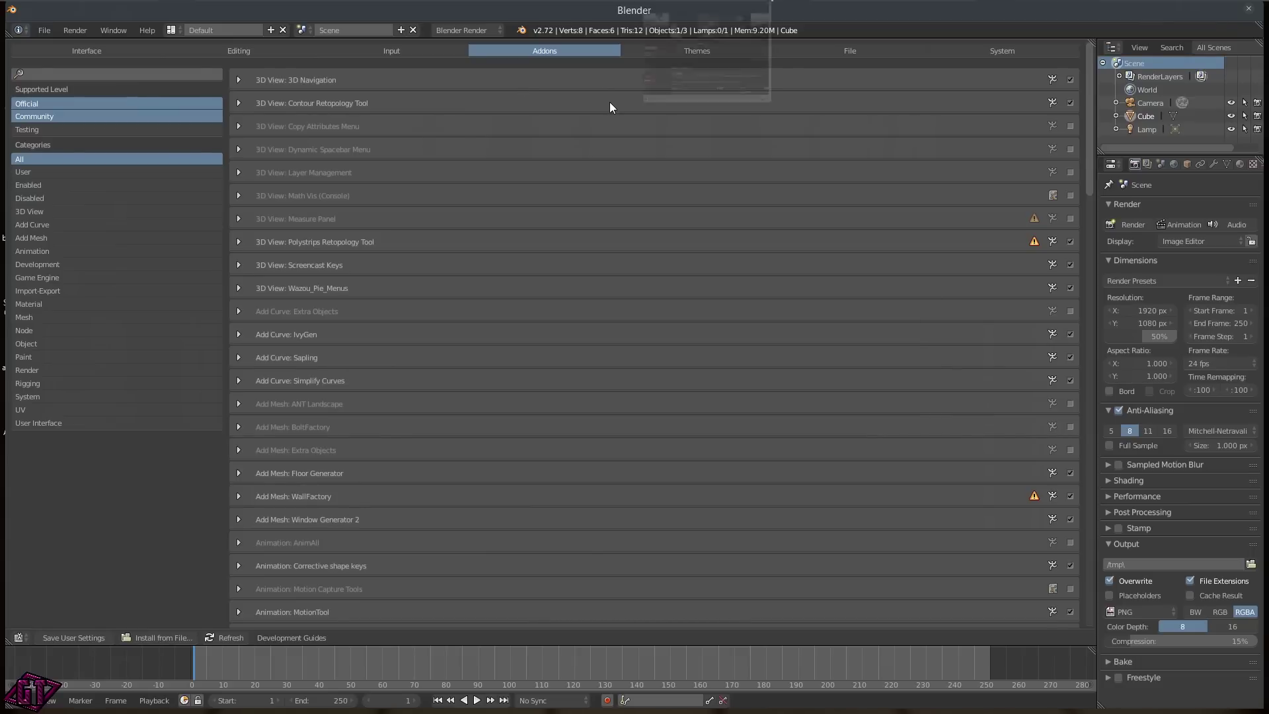
key(alt+Tab)
click(71, 22)
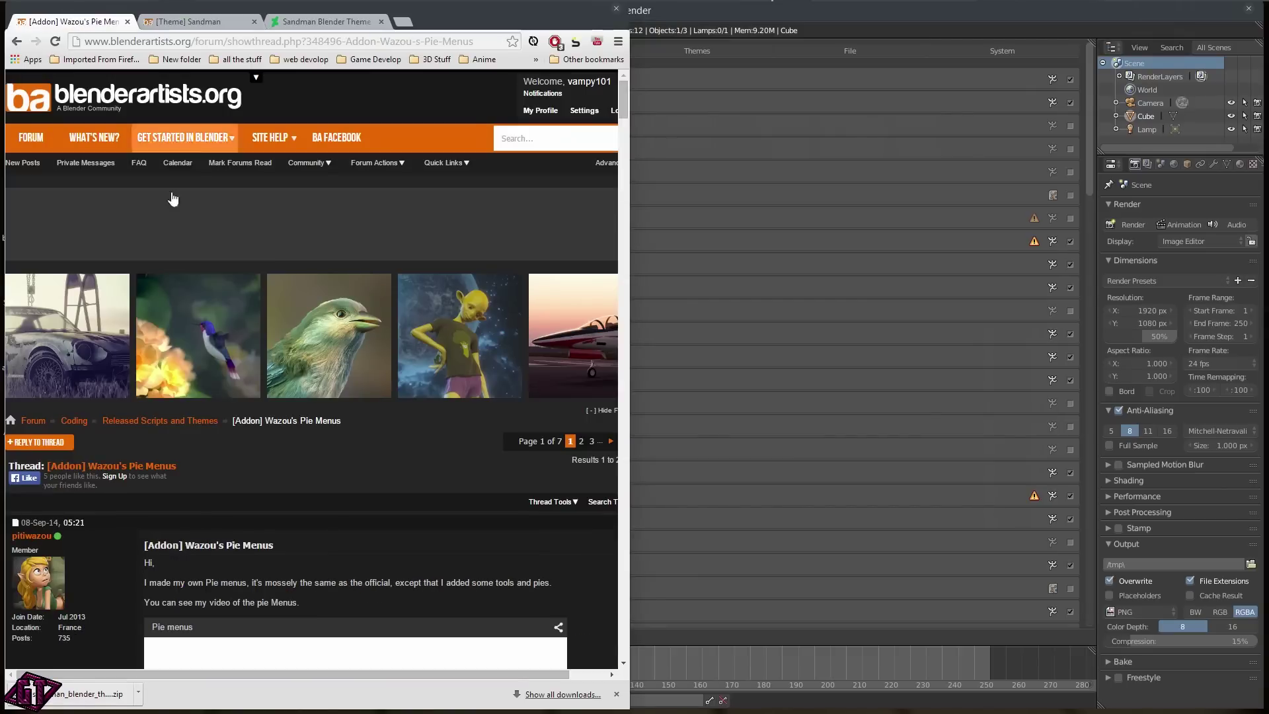
- Find the GitHub link in the thread's first post, open it in a new tab and show the Wazou_Pie_Menus script page
scroll(255, 420, down, 8)
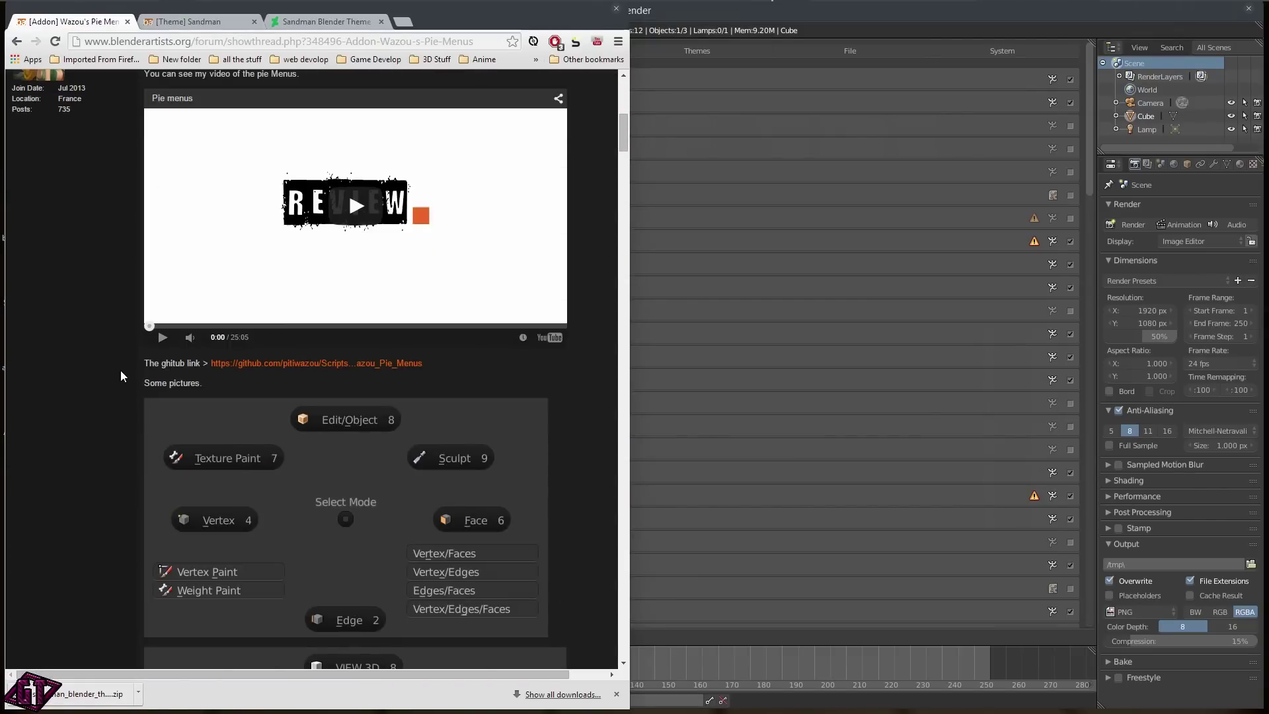
scroll(121, 369, up, 6)
scroll(132, 432, down, 2)
scroll(132, 433, down, 4)
middle_click(265, 365)
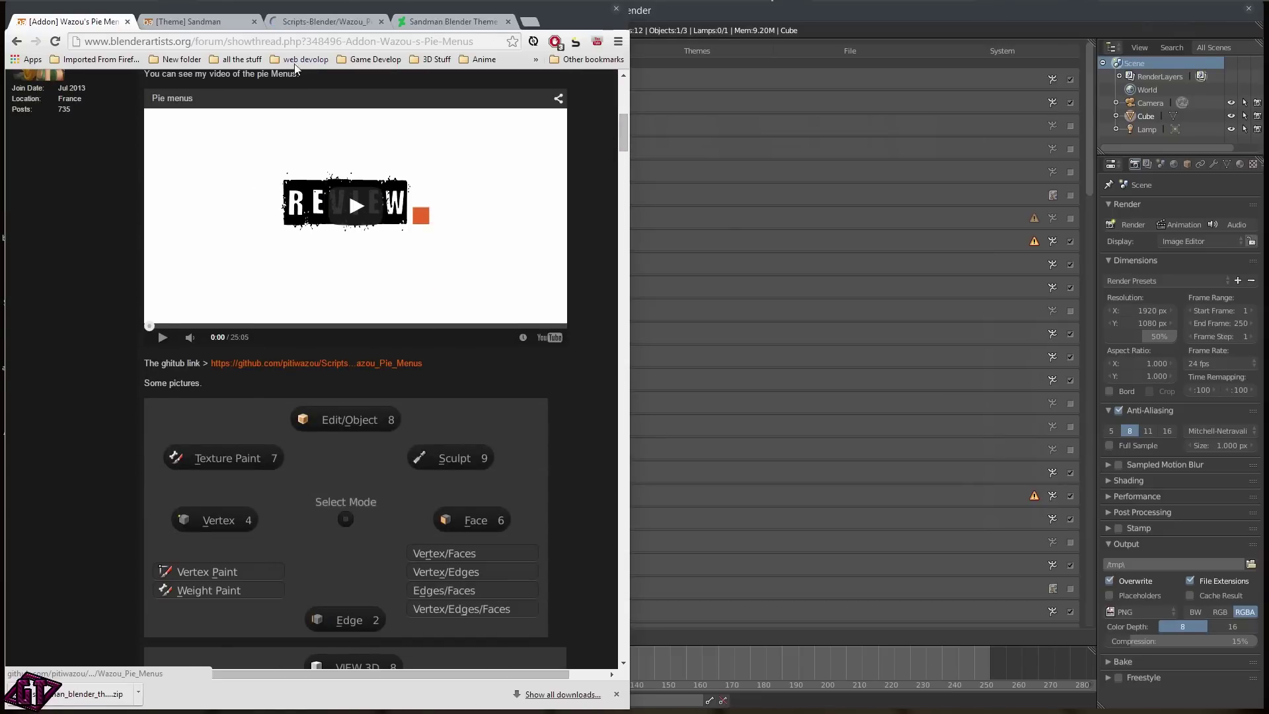
click(299, 23)
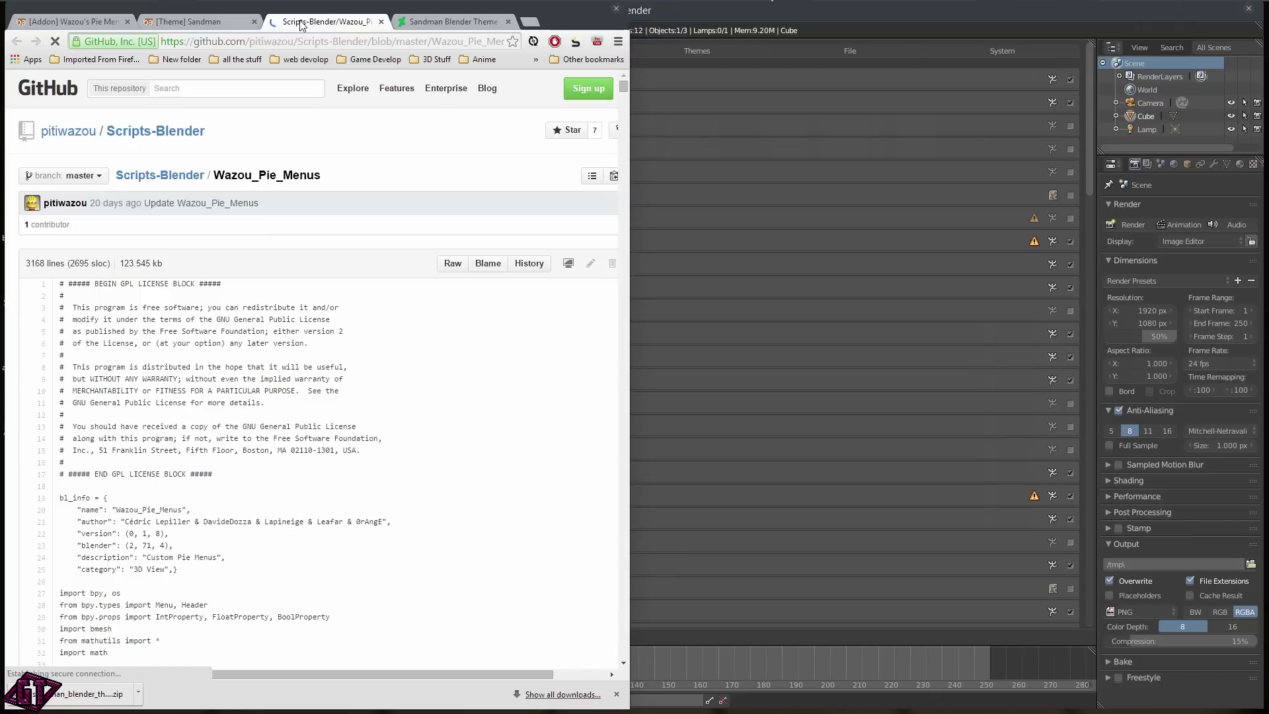
scroll(400, 321, down, 1)
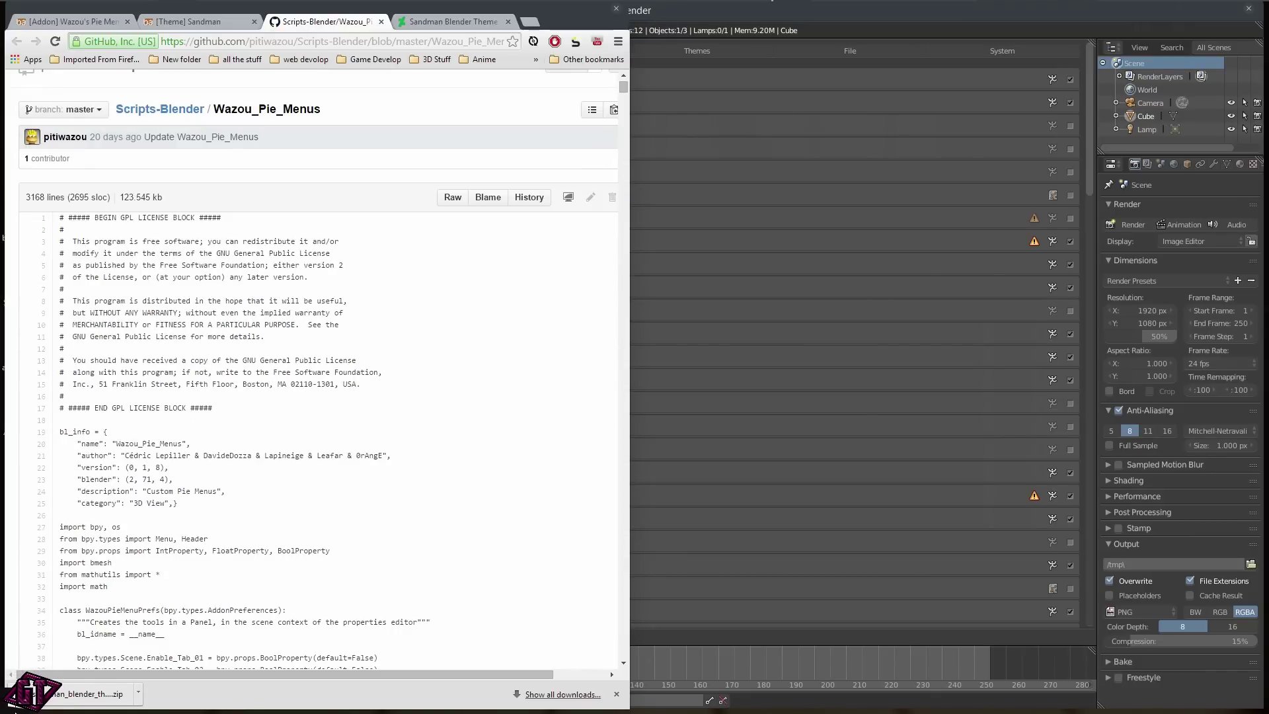
- Show the Windows Start screen, look through the installed apps as far as GitHub, and return to the desktop
click(15, 706)
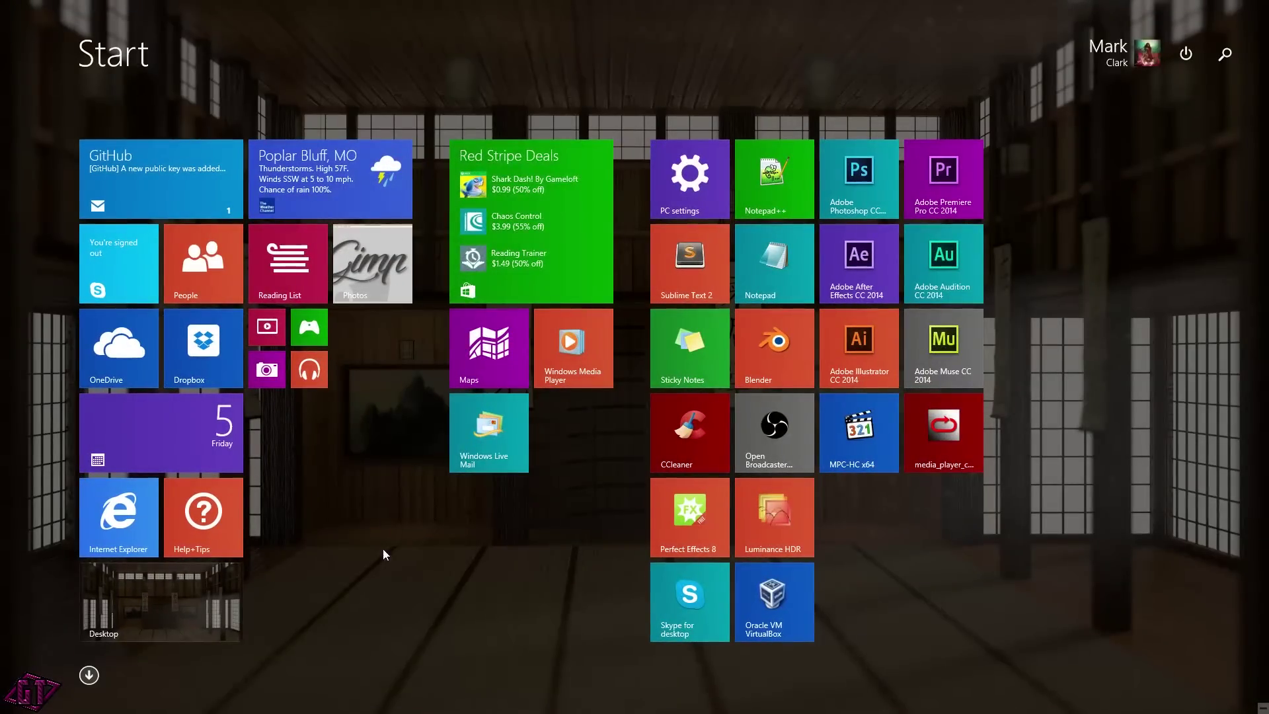
click(89, 675)
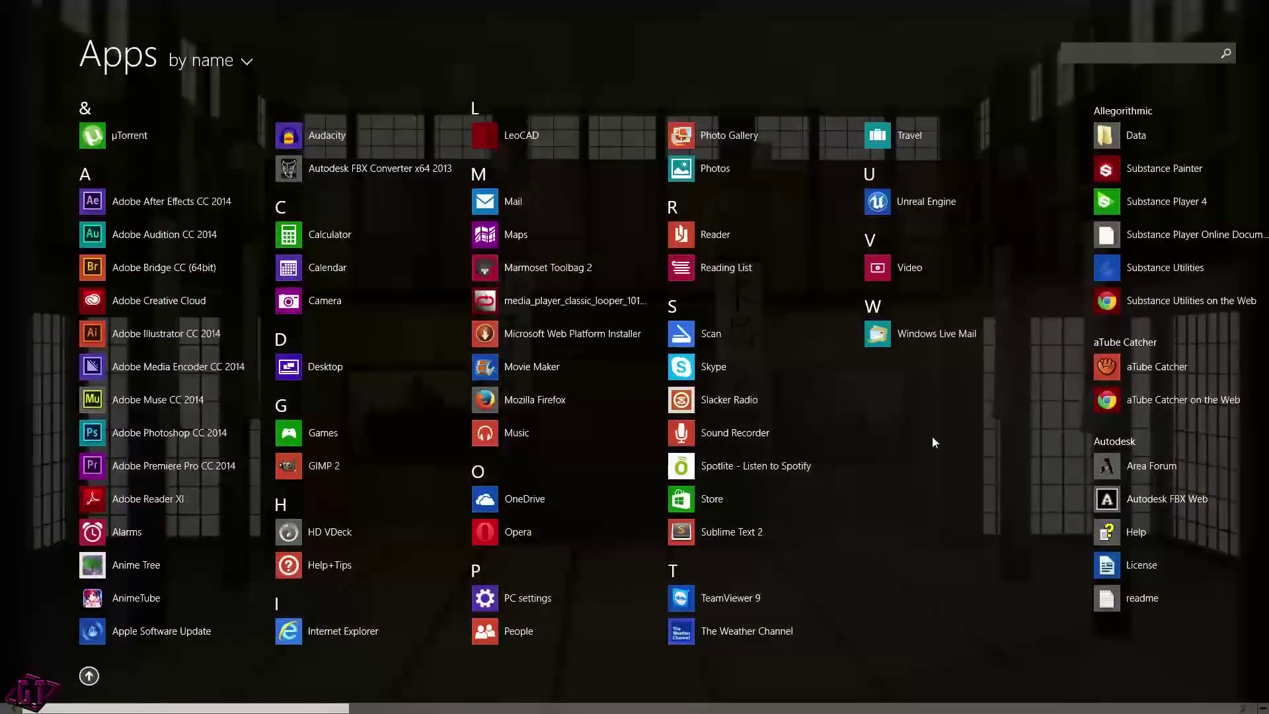
scroll(840, 470, down, 5)
scroll(839, 470, down, 4)
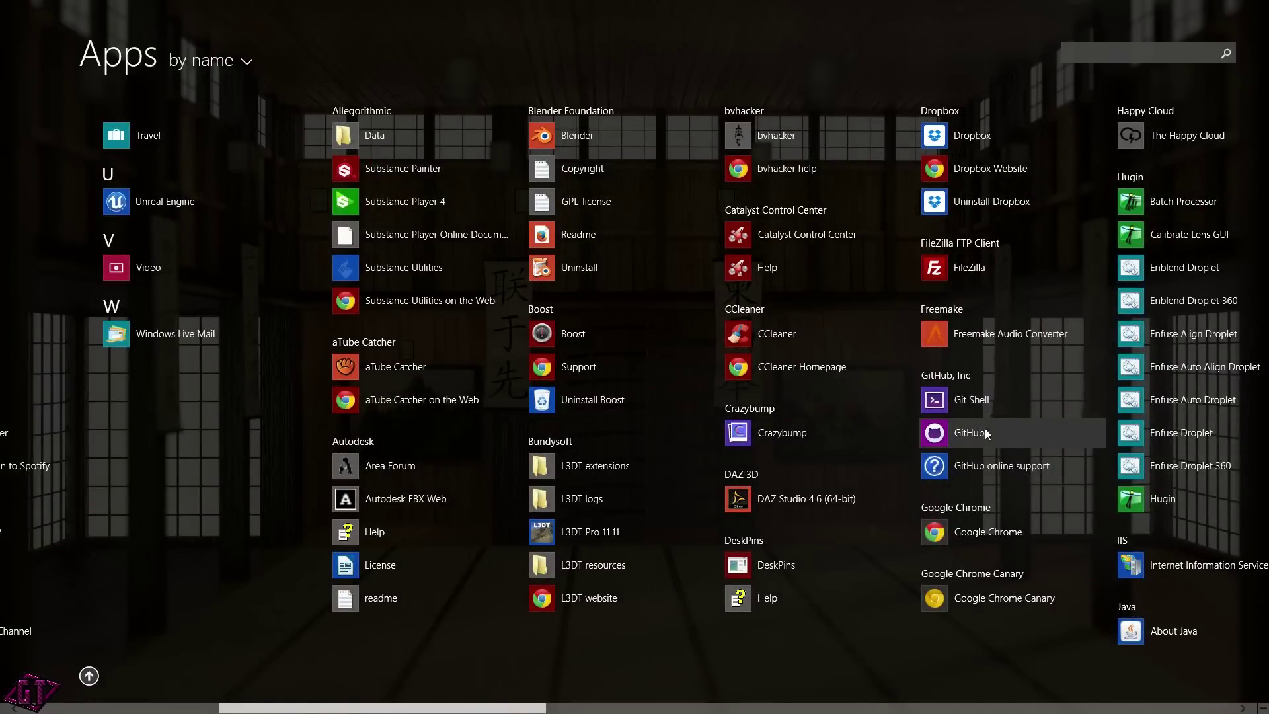
click(89, 675)
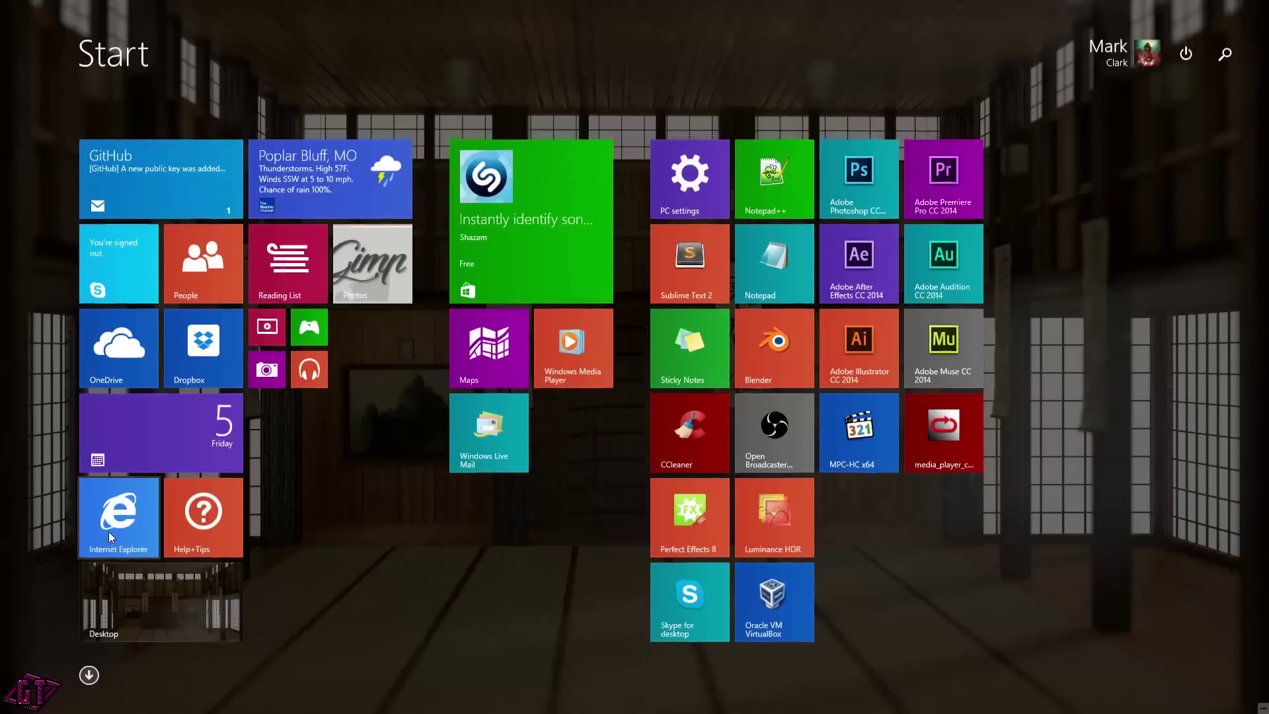
click(174, 597)
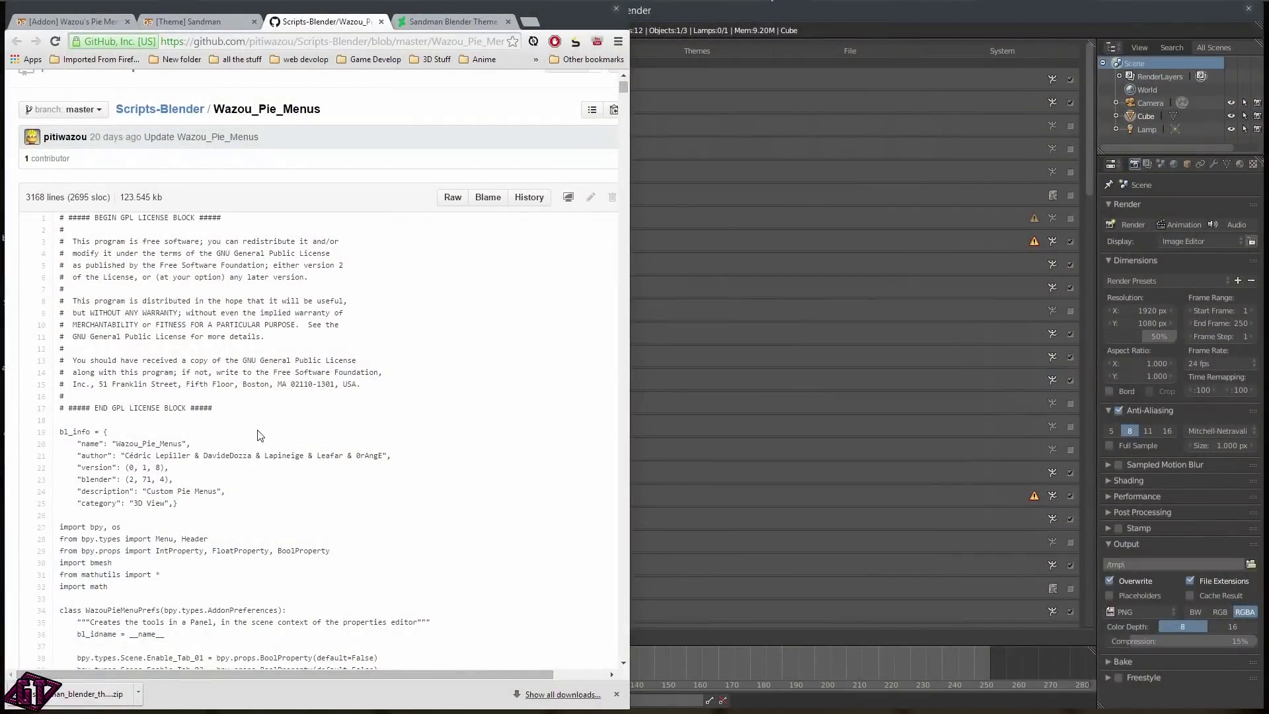
- Open the raw version of the Wazou_Pie_Menus script on GitHub
scroll(209, 281, down, 1)
scroll(212, 284, up, 1)
click(453, 199)
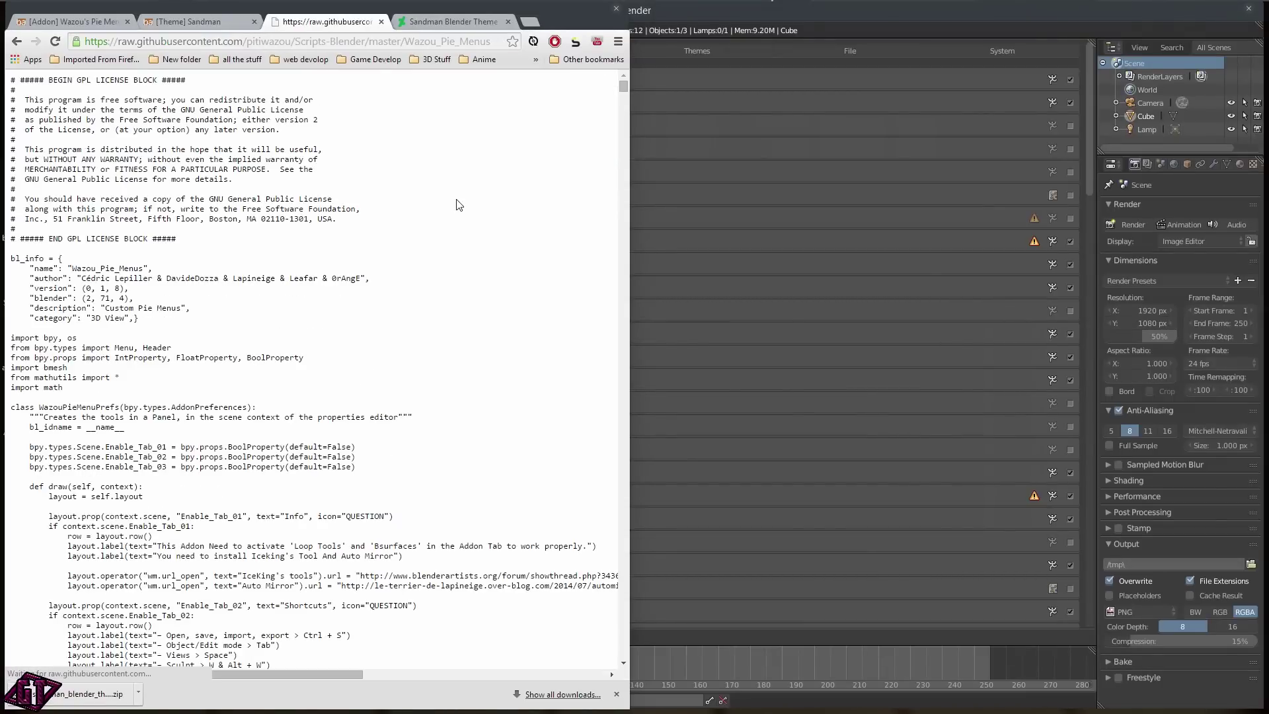
- Prepare to save the raw script on the desktop as Wazou_Pie_Menus.py with the All Files type, and cancel the save
right_click(186, 163)
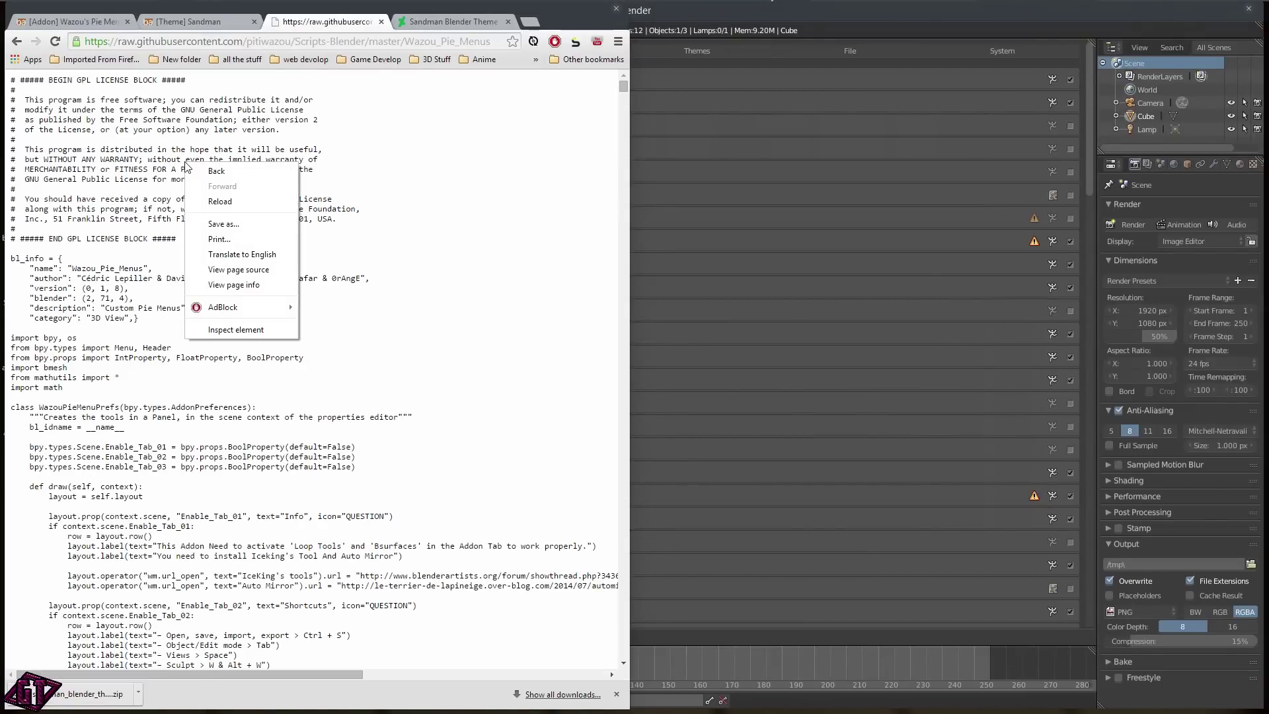
click(224, 224)
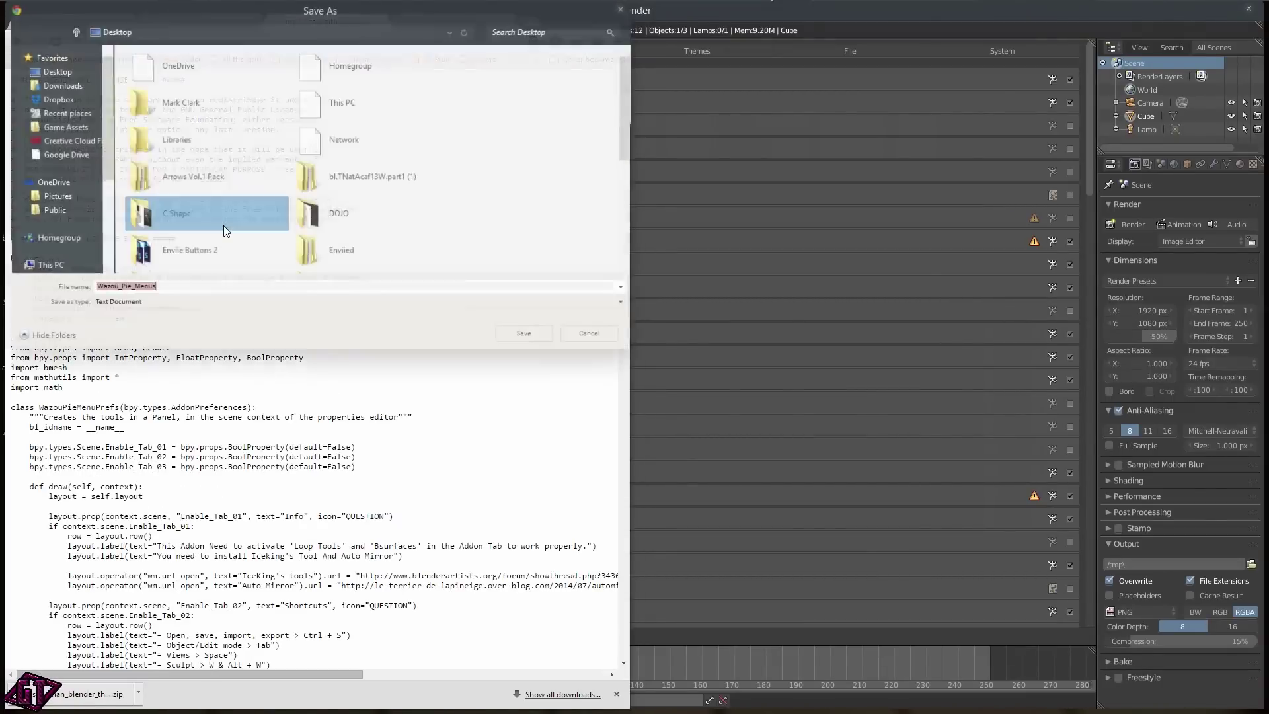
click(207, 303)
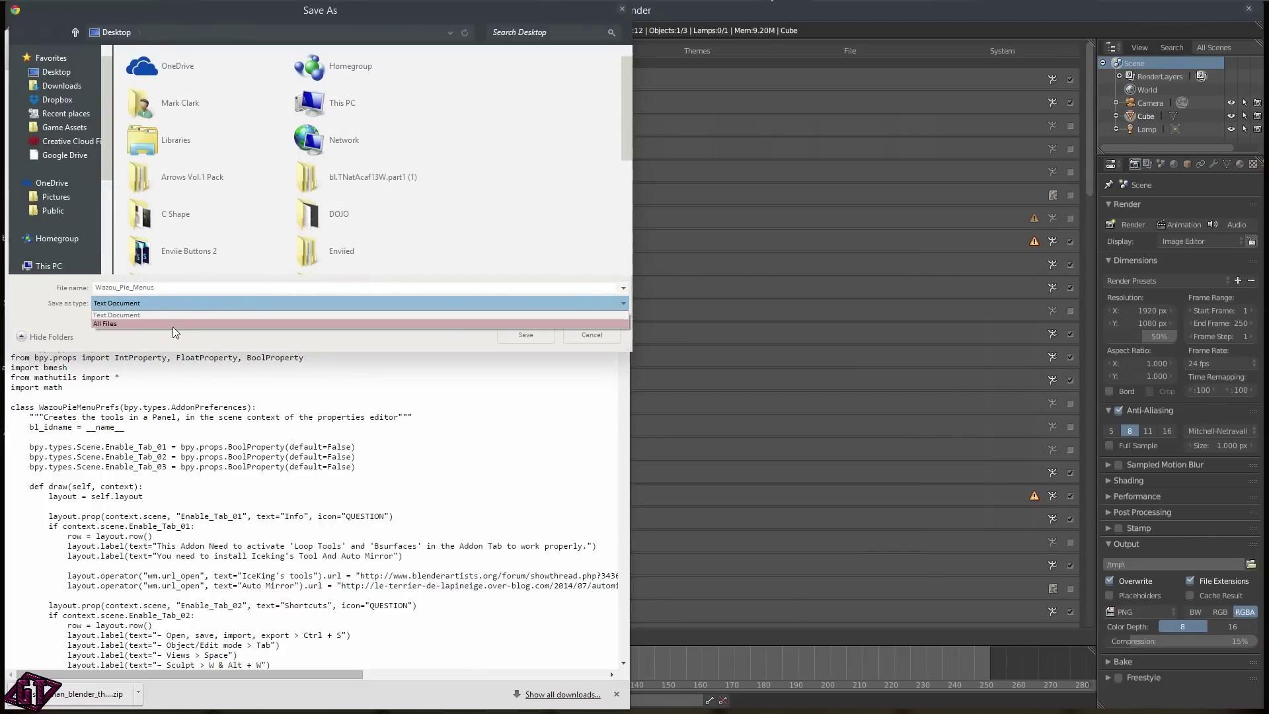
click(157, 324)
click(170, 287)
click(170, 287)
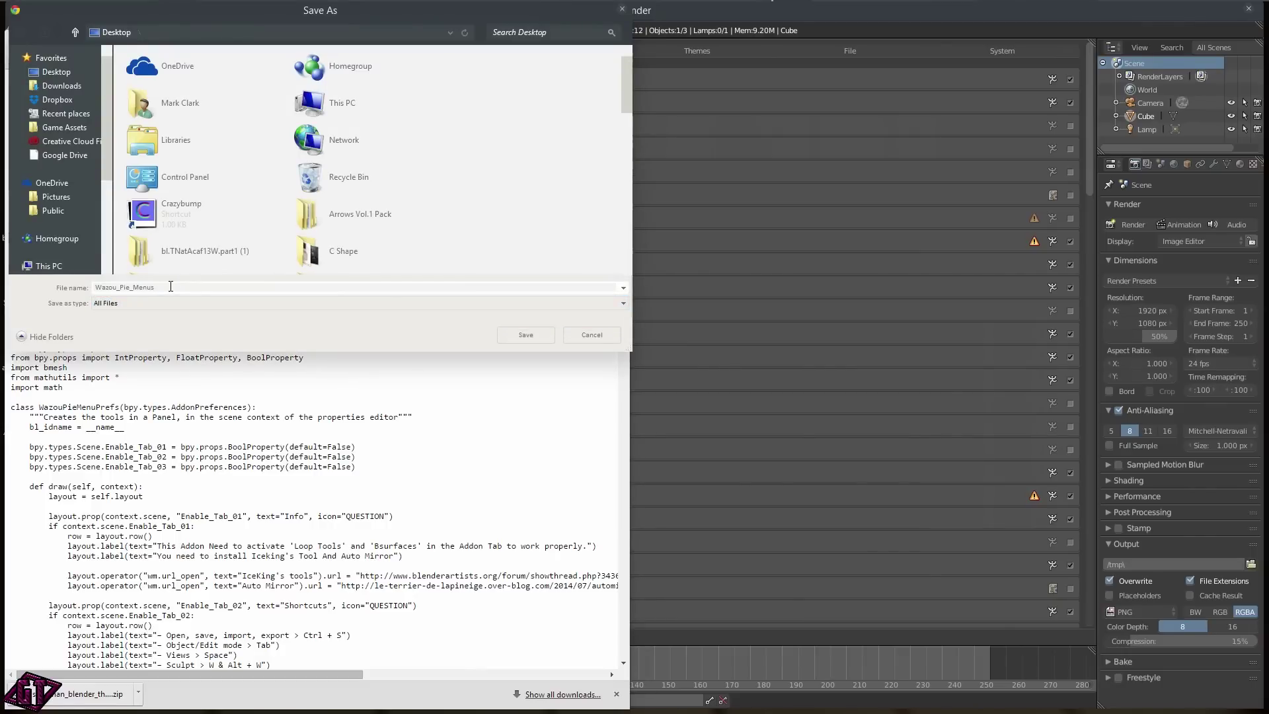
text(.py)
click(591, 334)
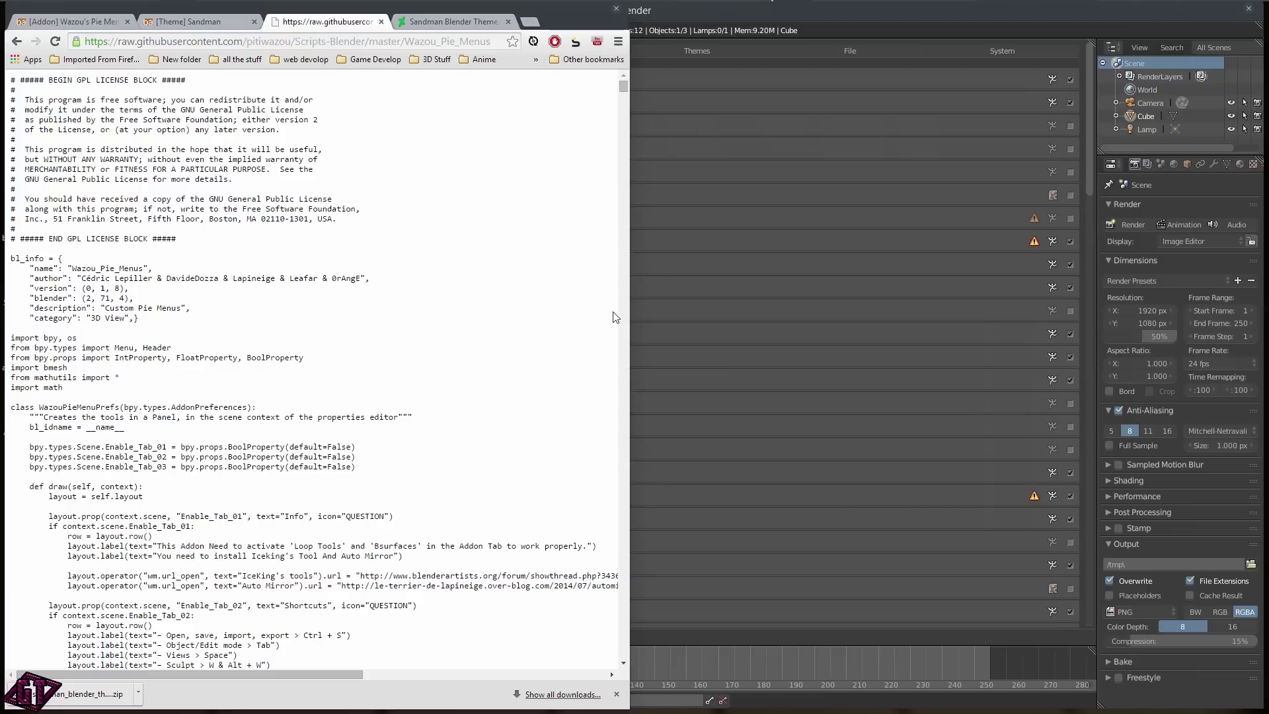
- Switch to the desktop, move the Wazou_Pie_Menus text file to a free area and open it with Sublime Text 2
key(alt+Tab)
key(alt+Tab)
key(alt+Tab)
key(alt+Tab)
key(alt+Tab)
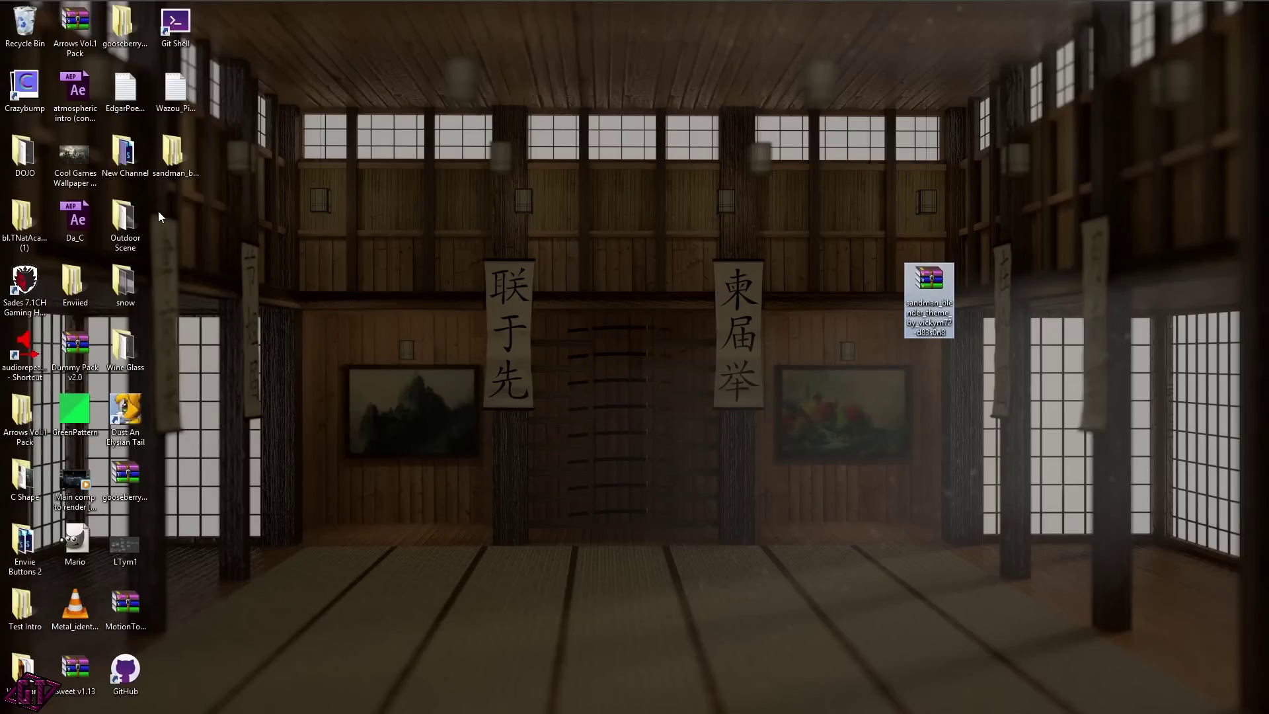
drag(177, 94, 370, 26)
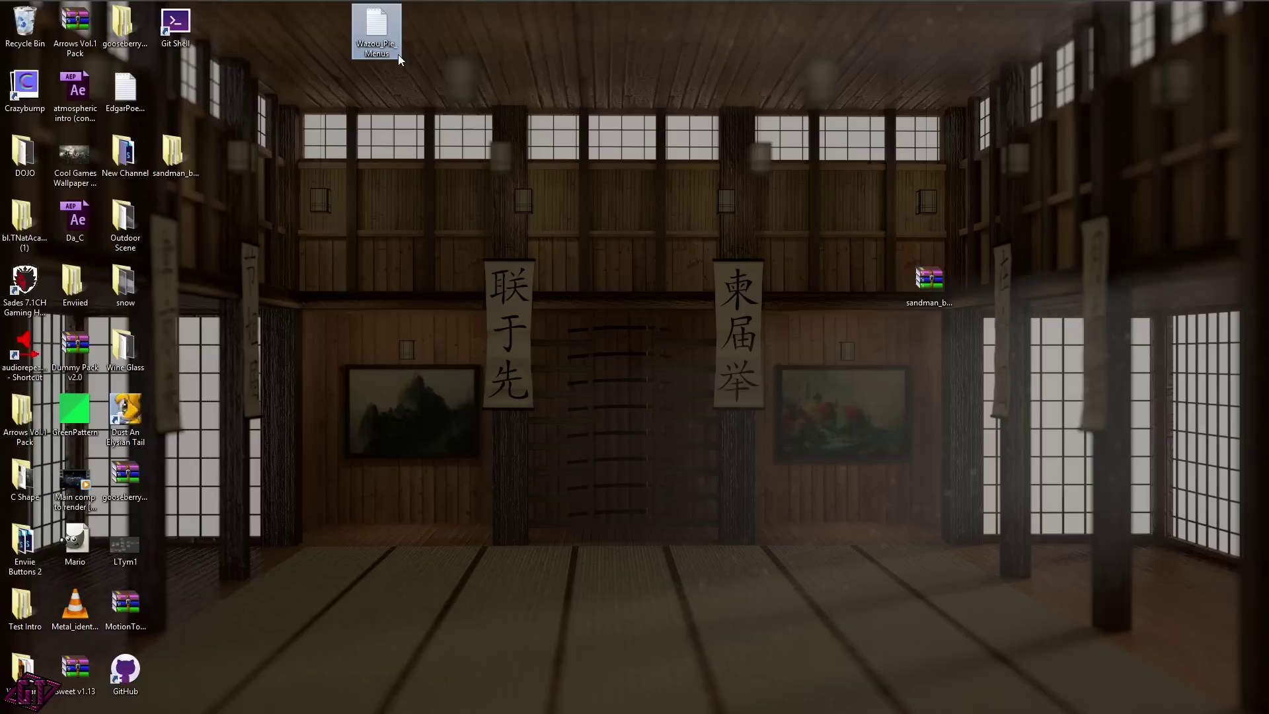
right_click(378, 26)
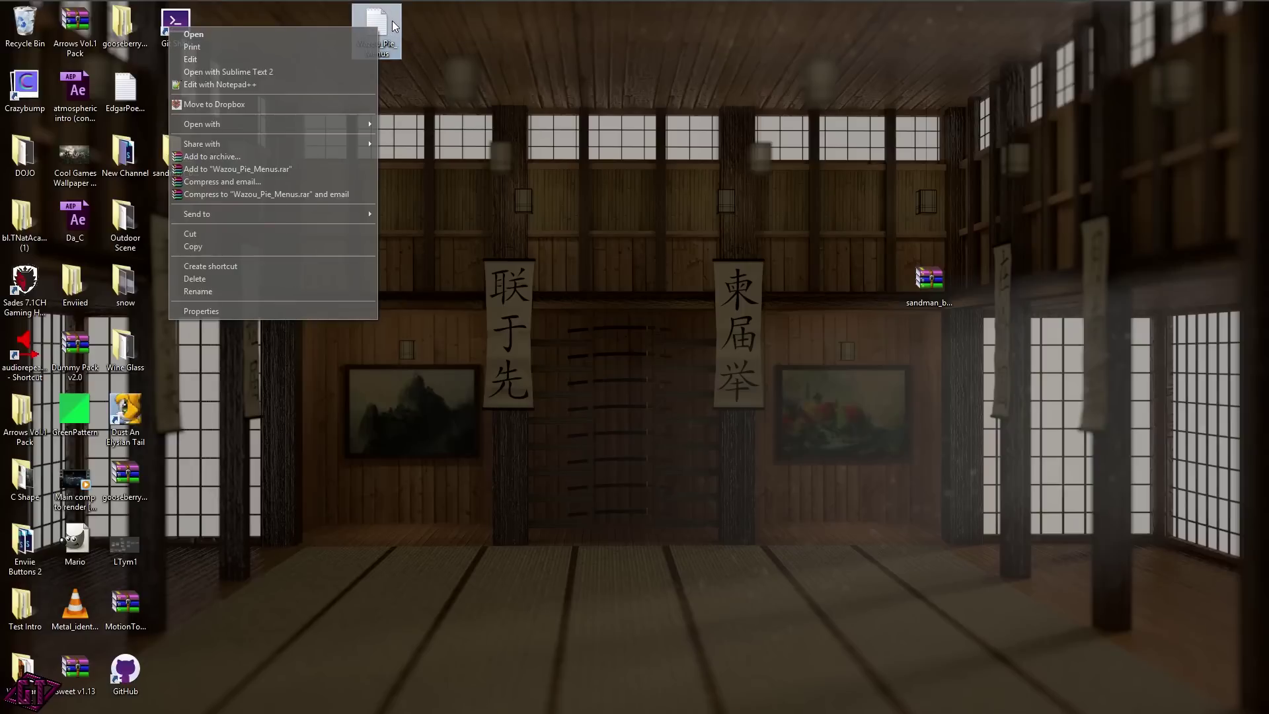
click(273, 73)
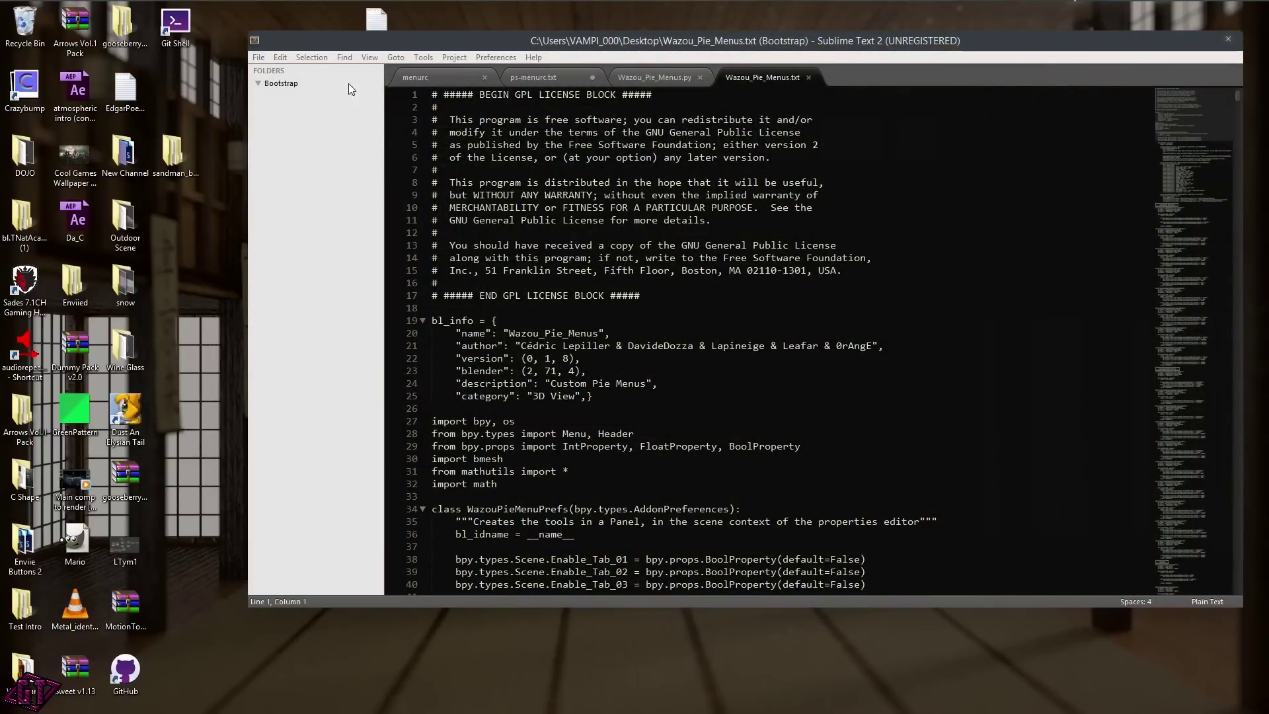
- Try to save the script as a copy on the desktop named Wazou_Pie_Menus.py with the Python file type
click(258, 57)
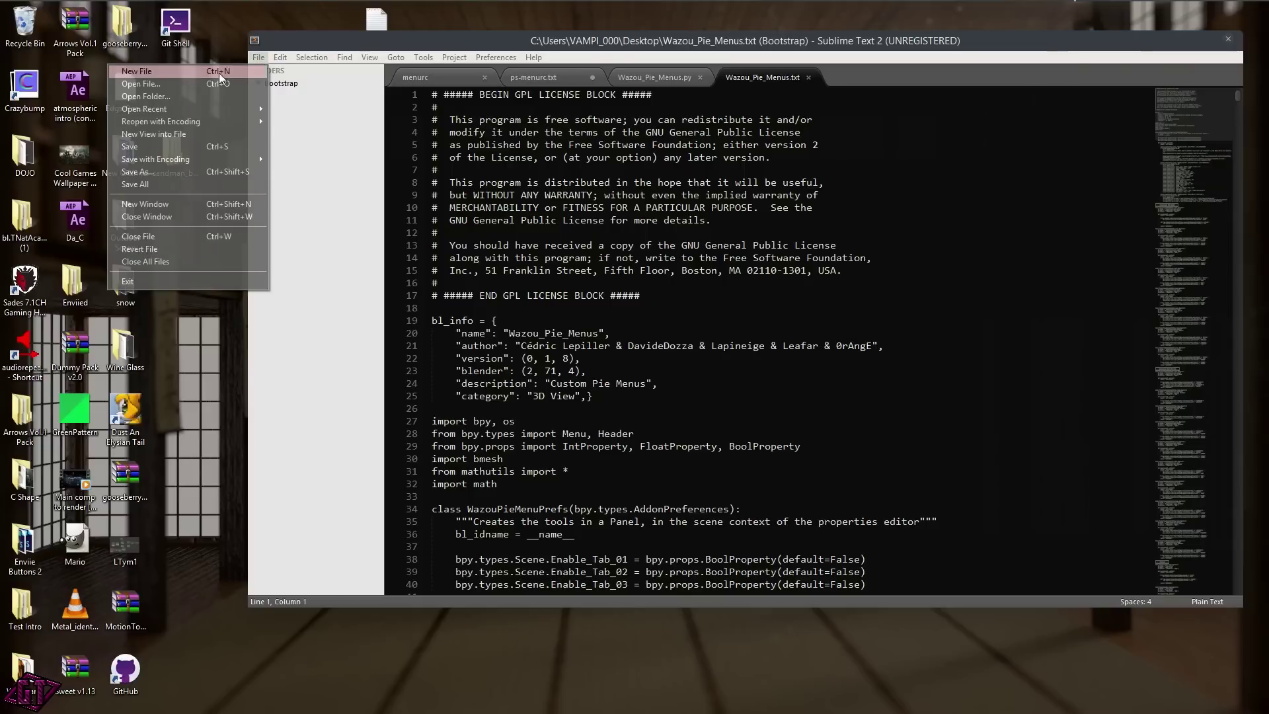
click(189, 174)
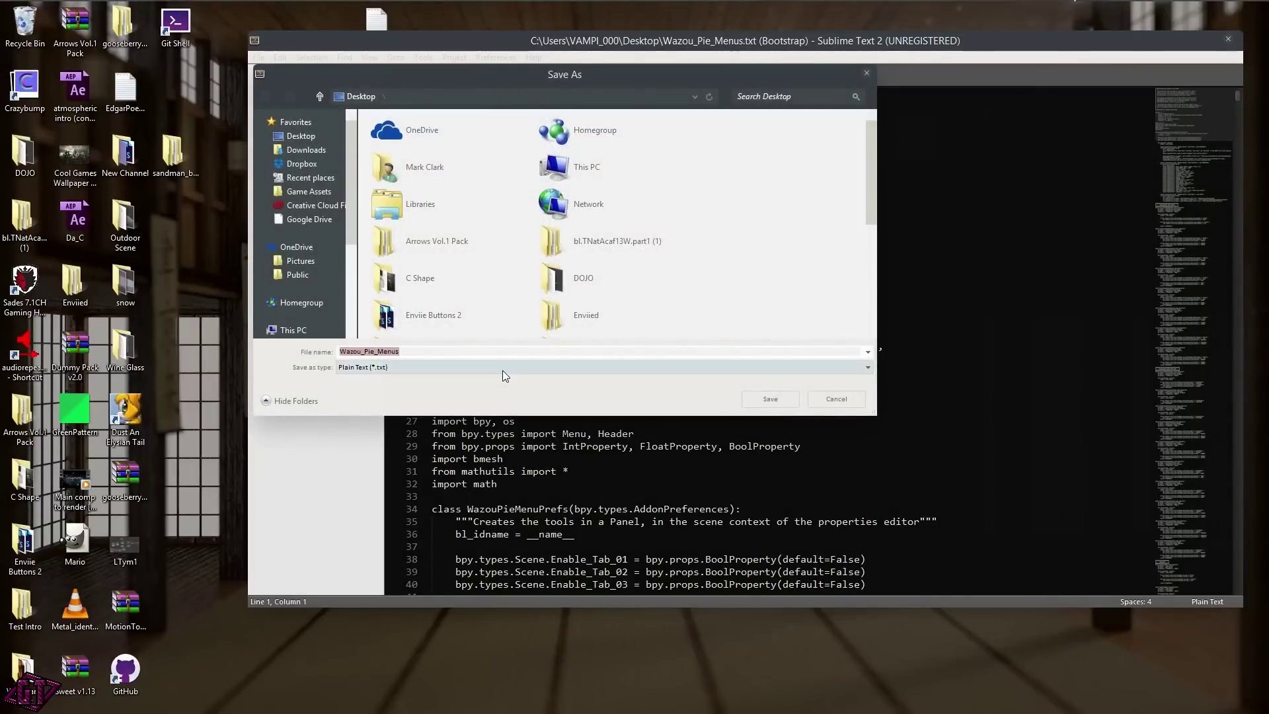
click(503, 367)
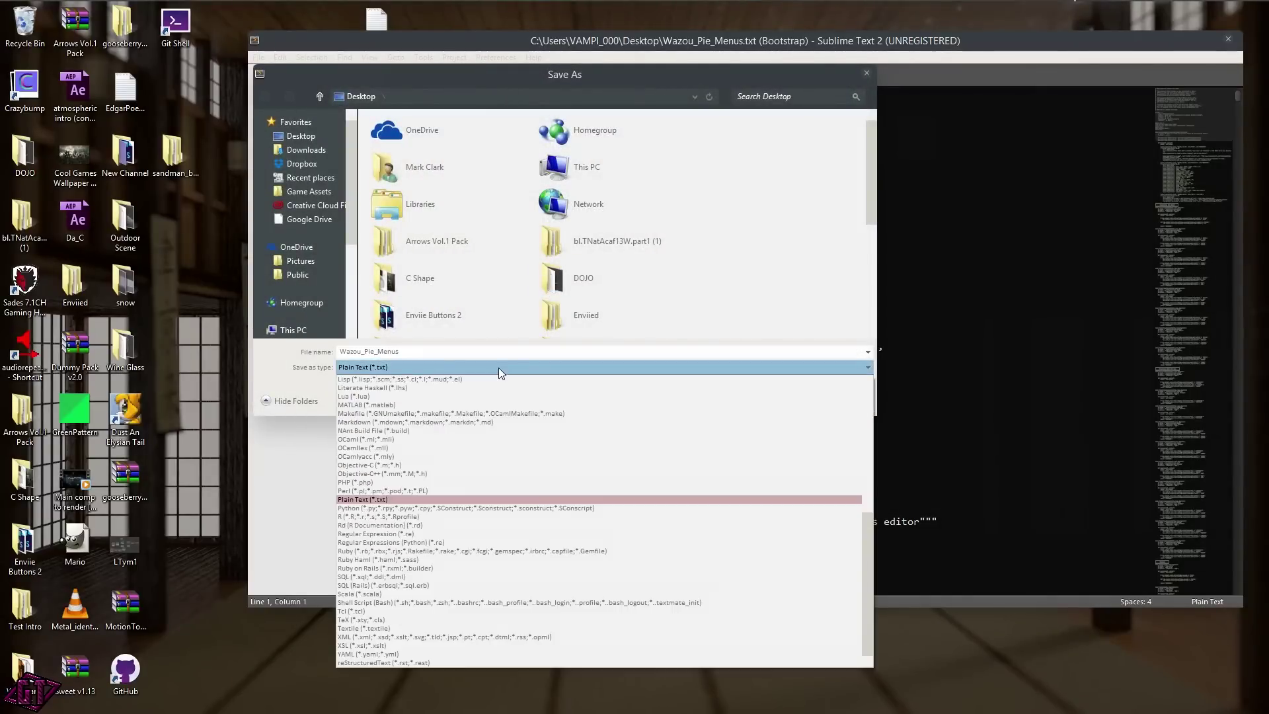
click(442, 508)
click(432, 354)
text(.py)
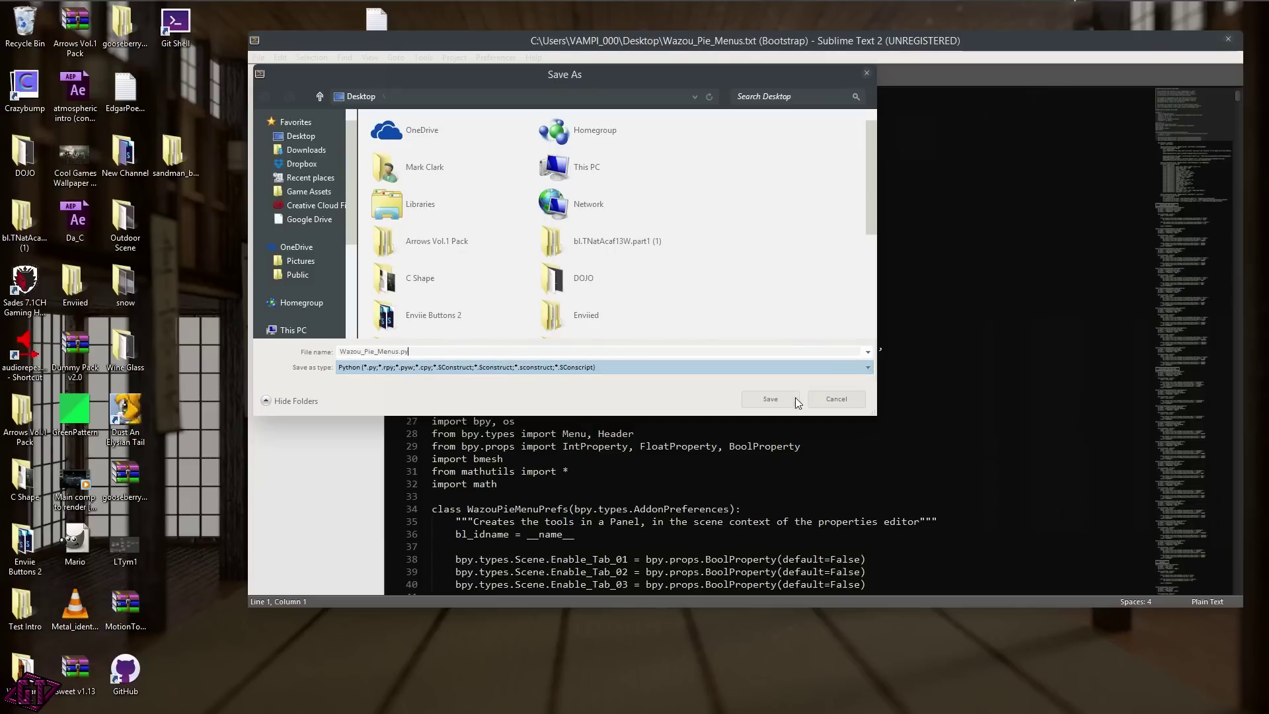
click(770, 399)
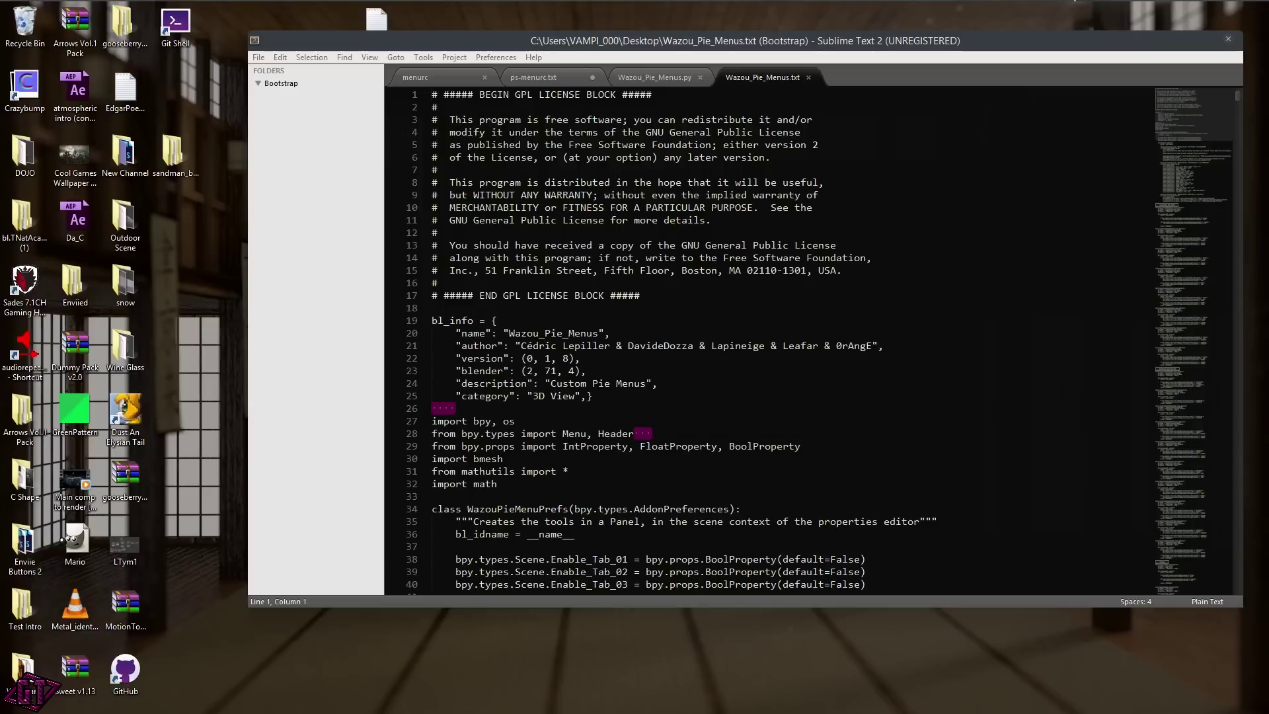
- Open the Wazou_Pie_Menus text file in Notepad and try saving it on the desktop as Wazou_Pie_Menus.py with the All Files type
double_click(376, 20)
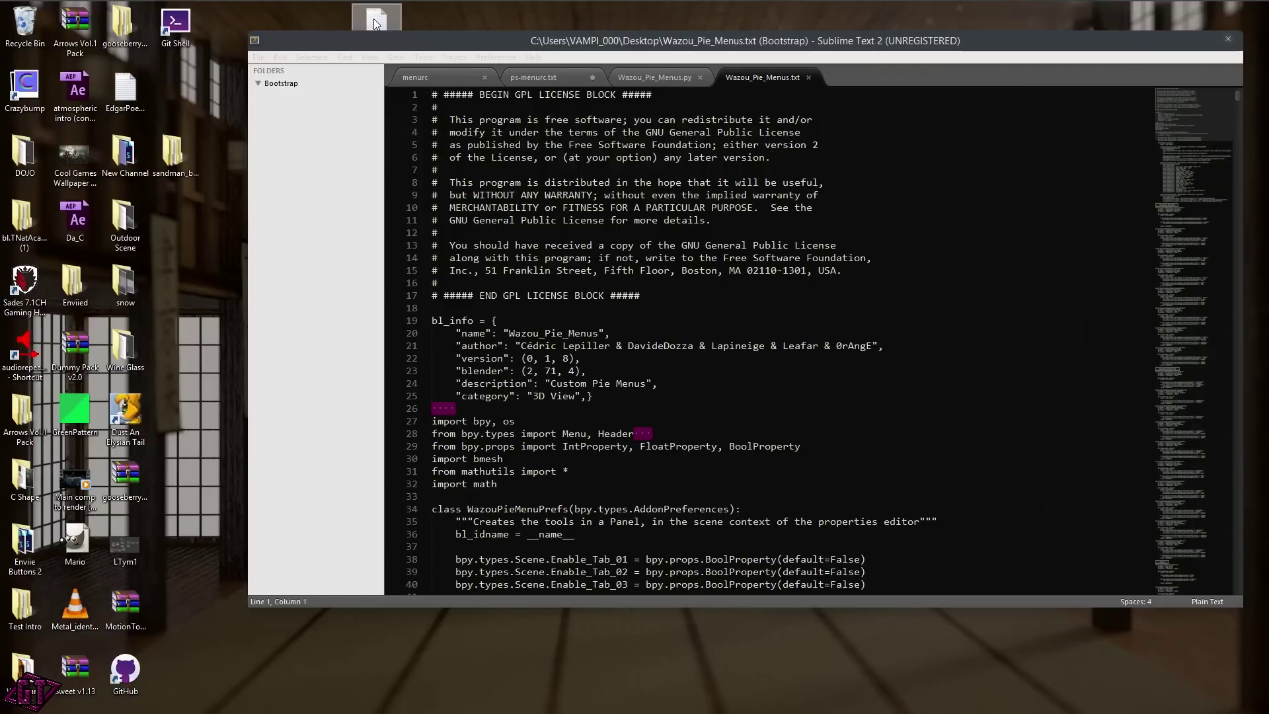
click(891, 56)
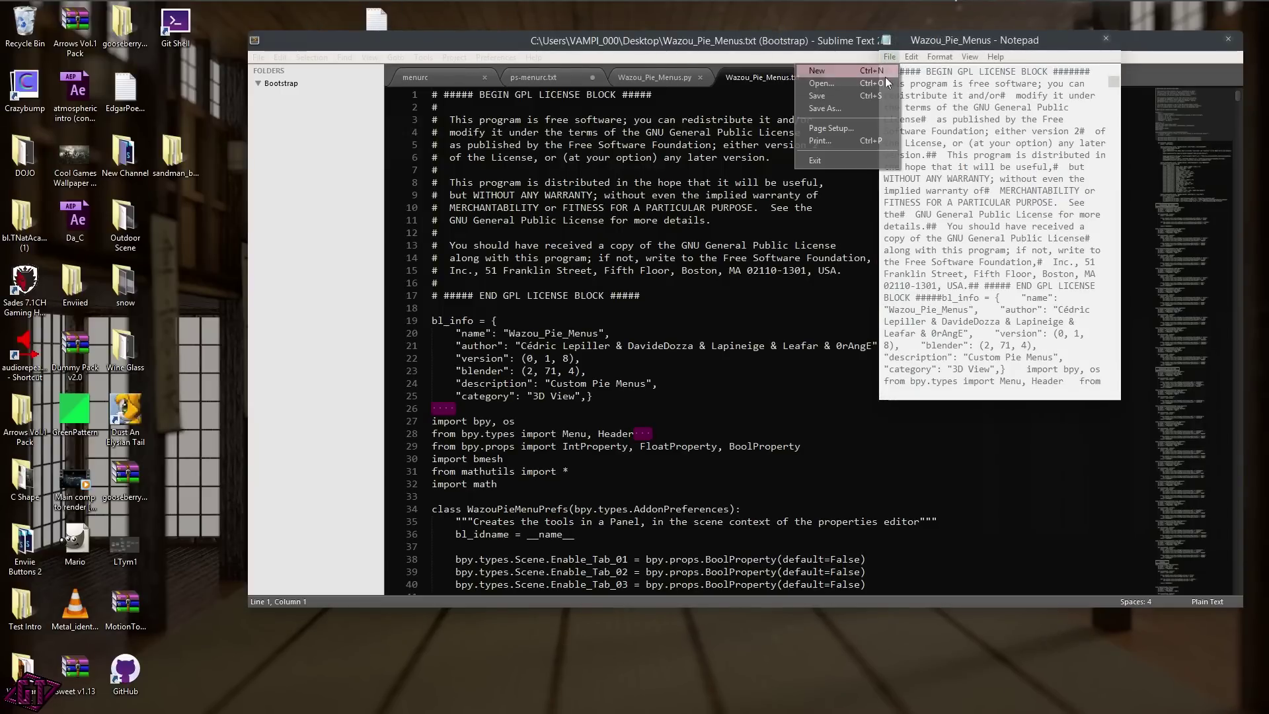
click(886, 109)
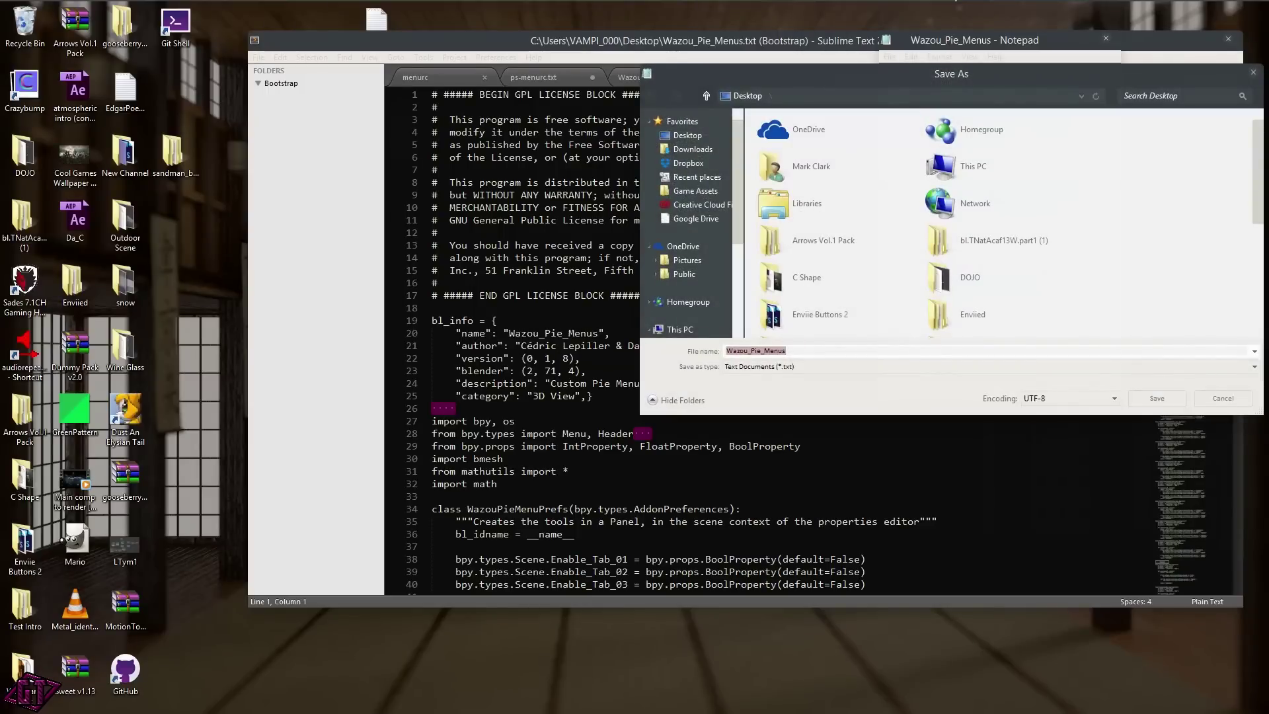
click(801, 367)
click(767, 387)
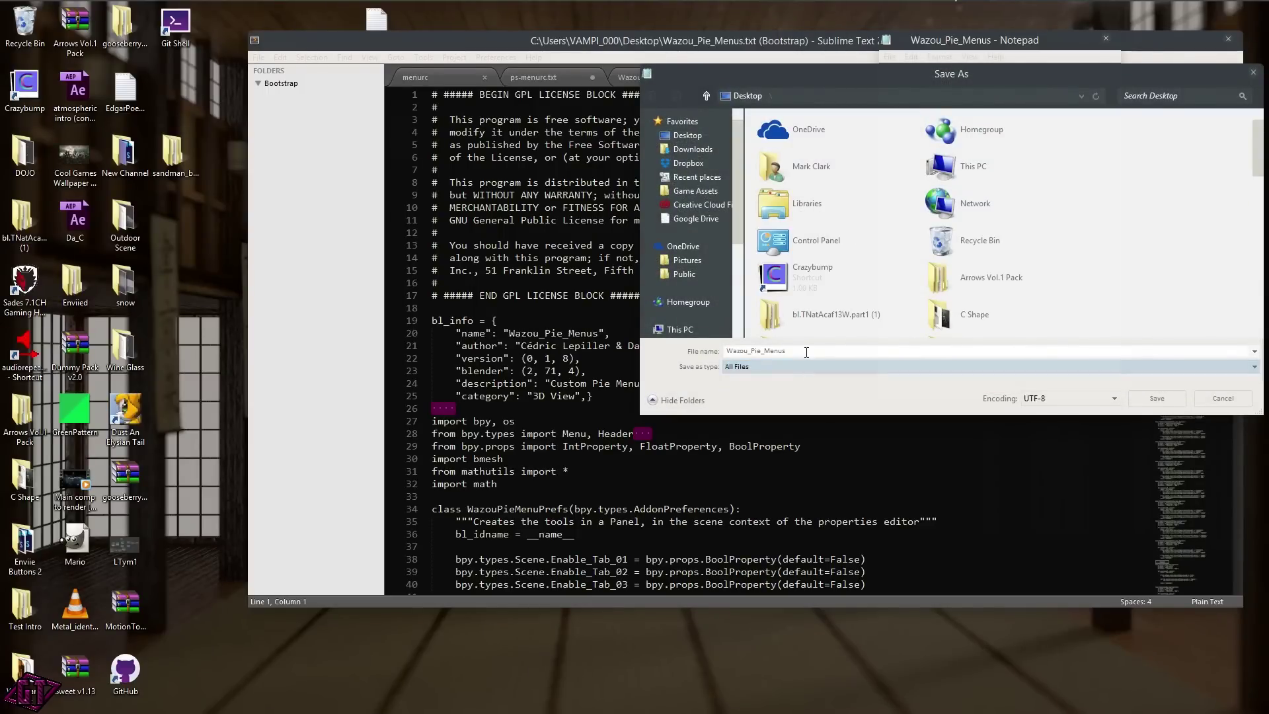
click(806, 351)
text(.py)
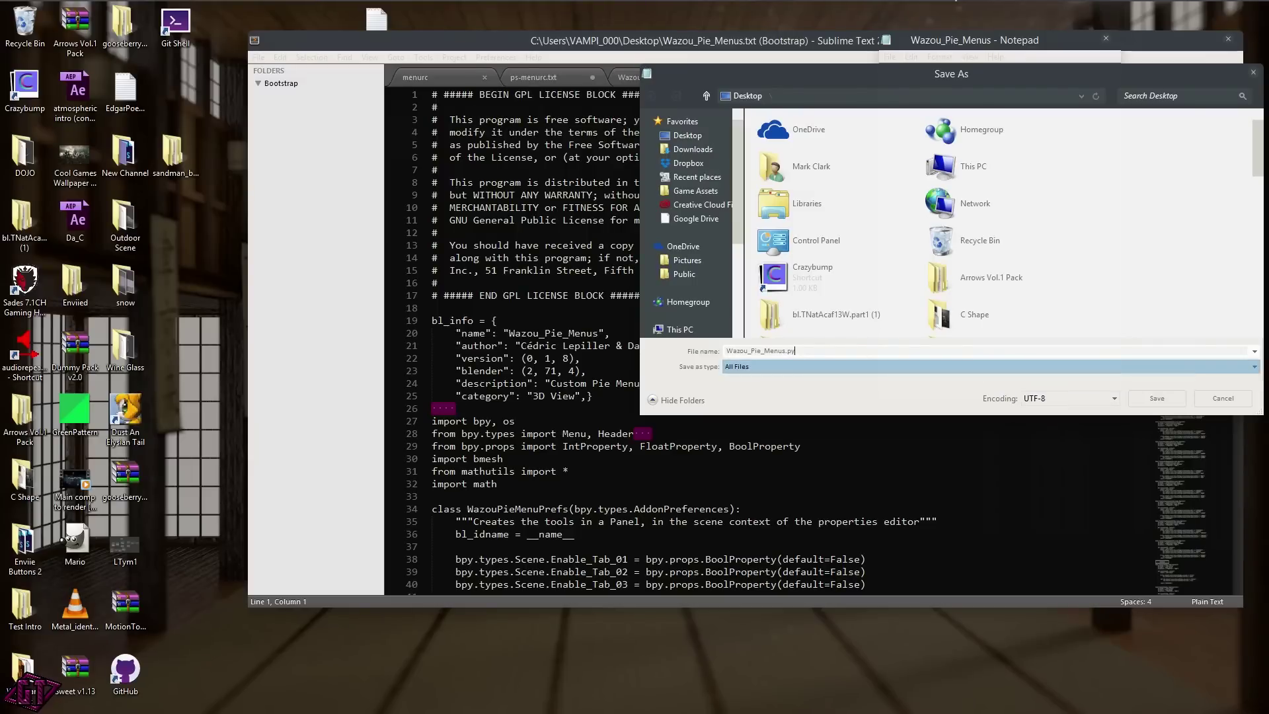
key(Return)
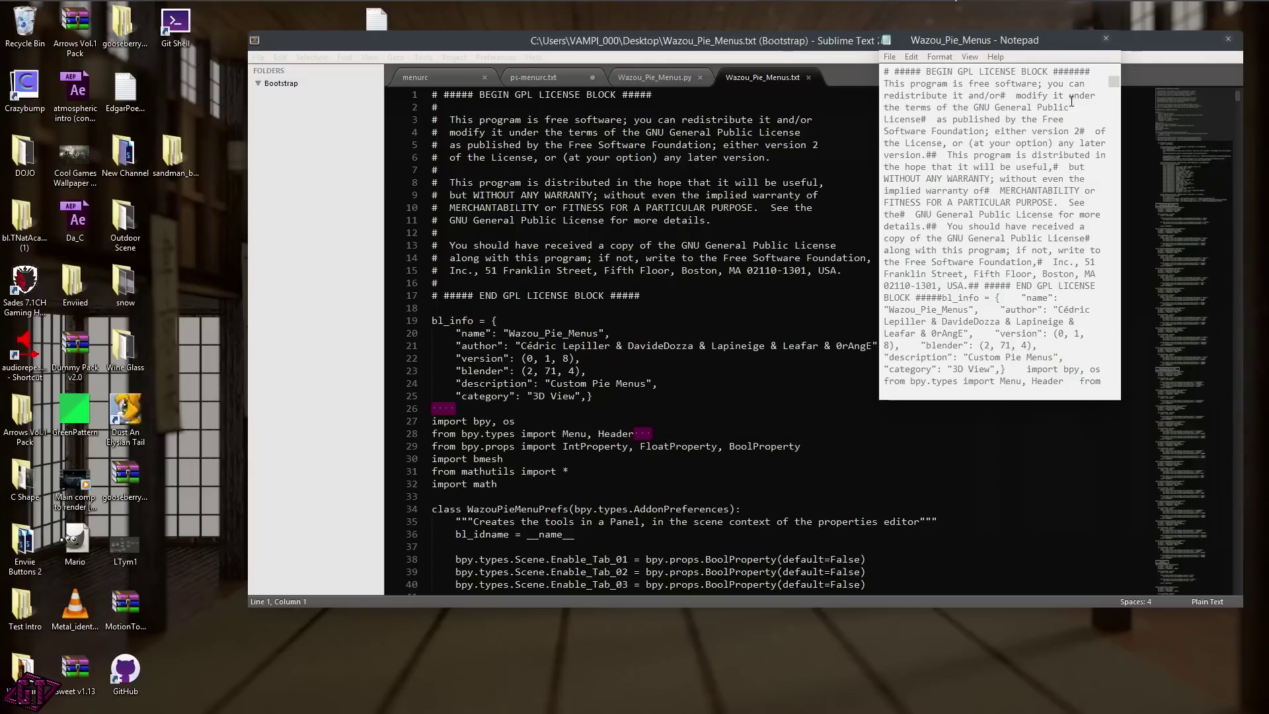
click(1106, 38)
- Close the Wazou_Pie_Menus text file and Sublime Text 2 to return to a clear desktop
click(810, 76)
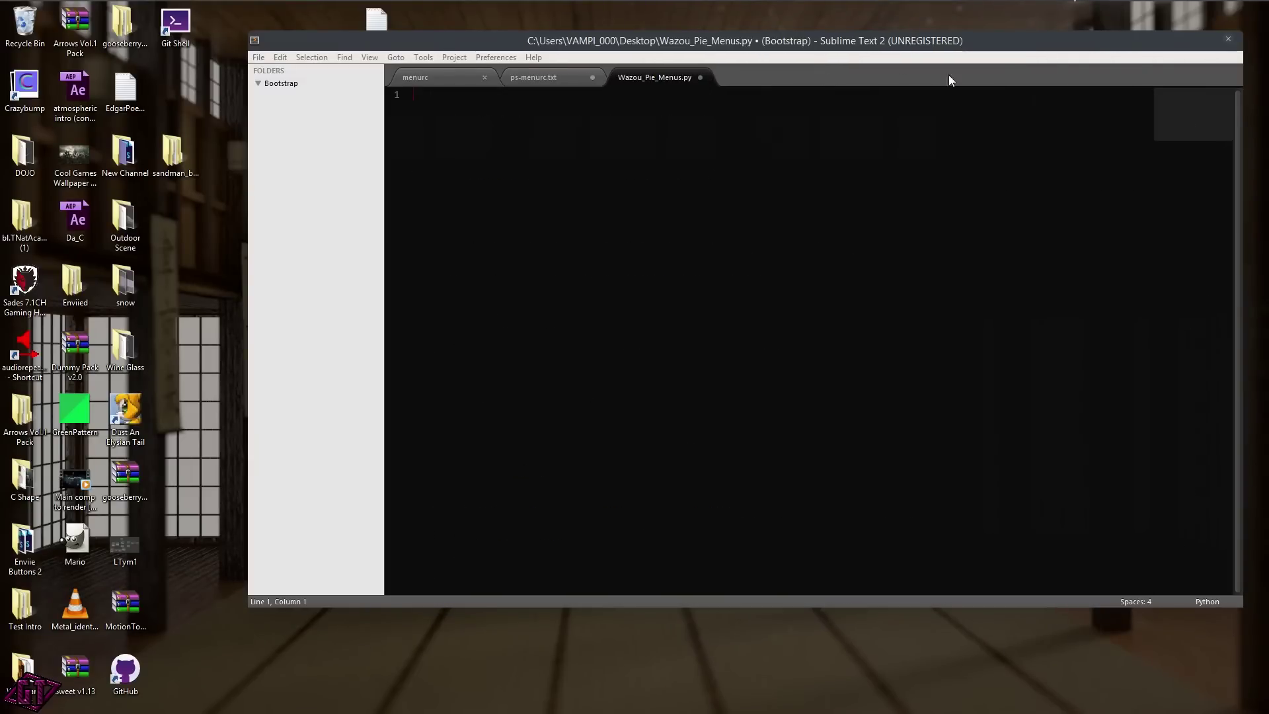
click(1228, 41)
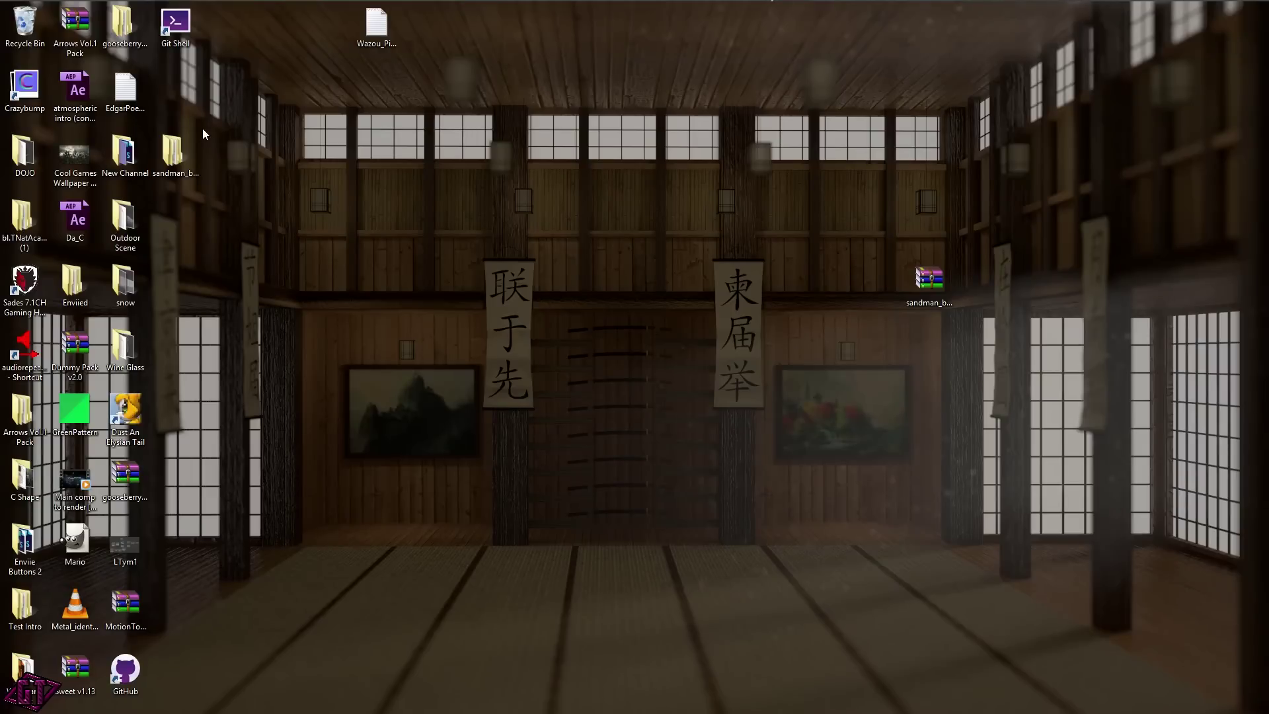
click(93, 13)
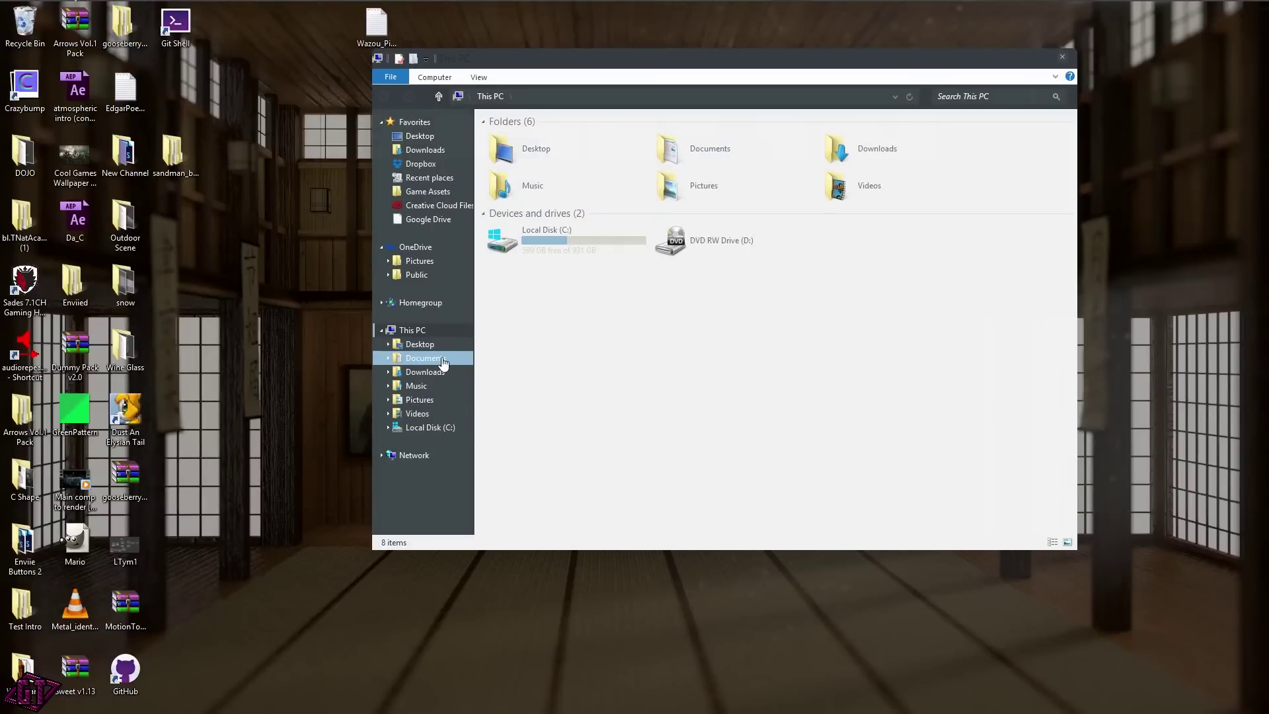
click(1063, 57)
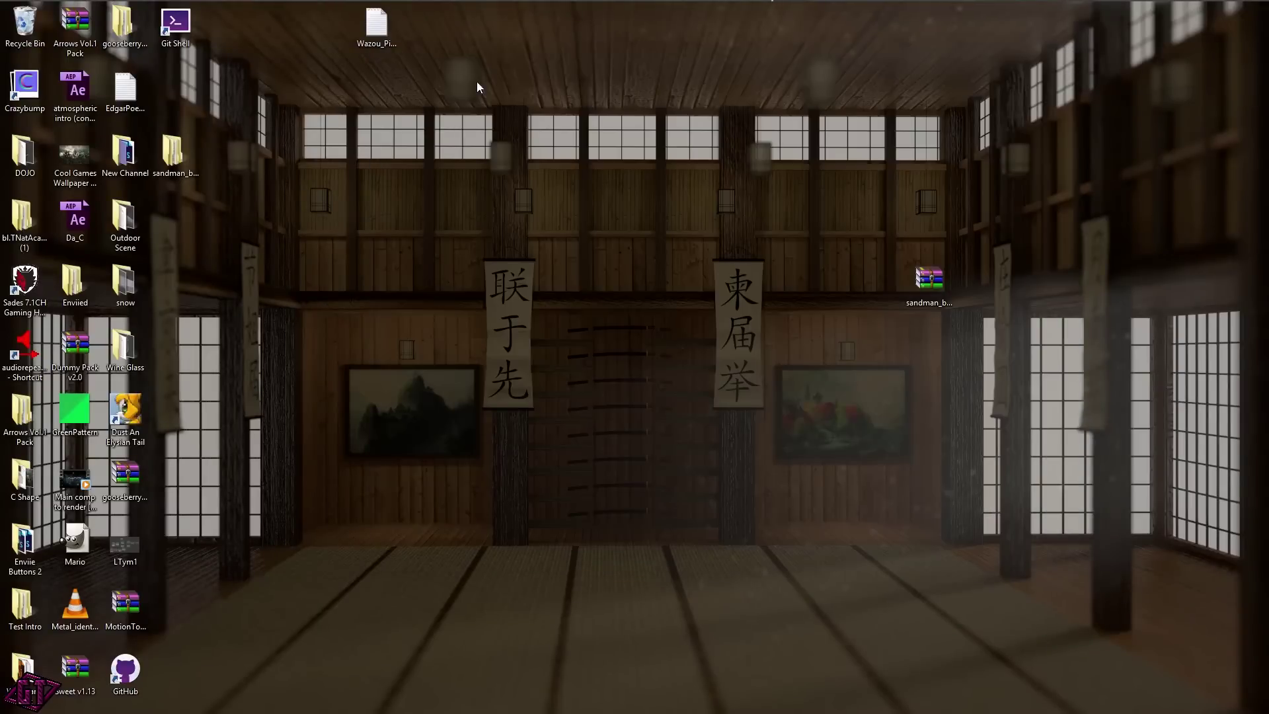
- Open the Wazou_Pie_Menus text file with Sublime Text 2 and save it on the desktop as Wazou_Pie_Menus.py with the Python type
right_click(379, 42)
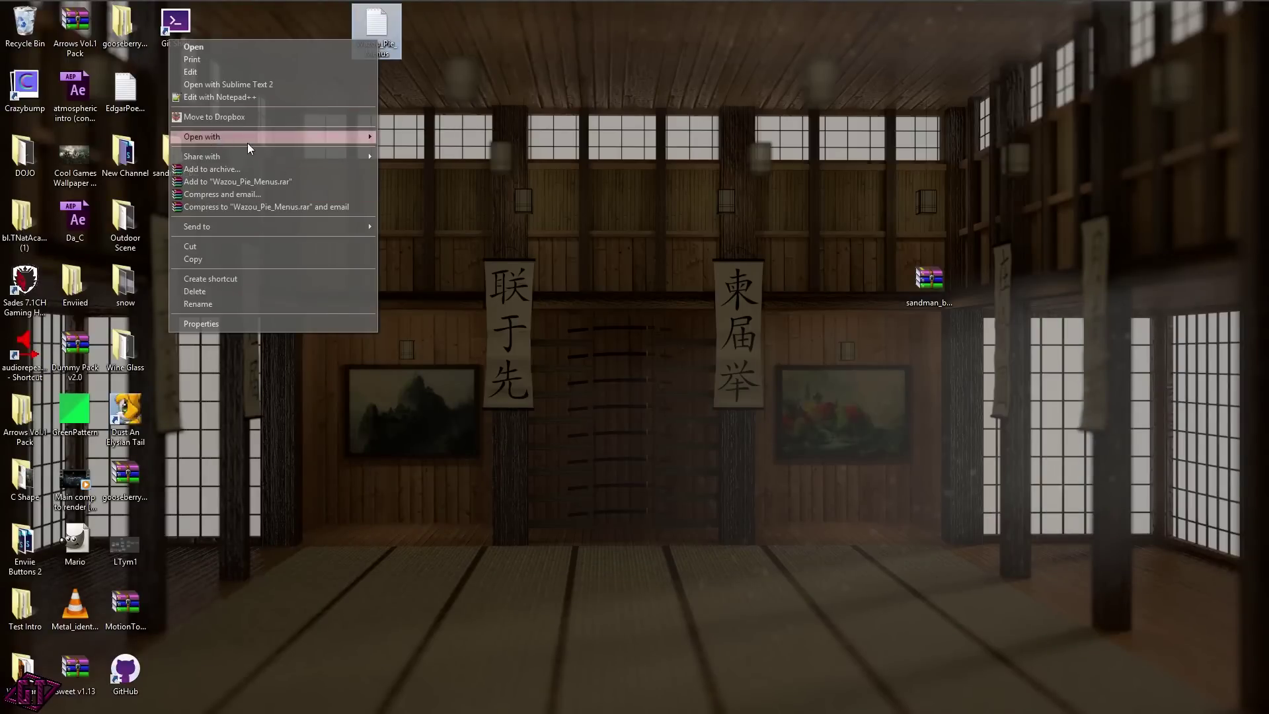
click(218, 84)
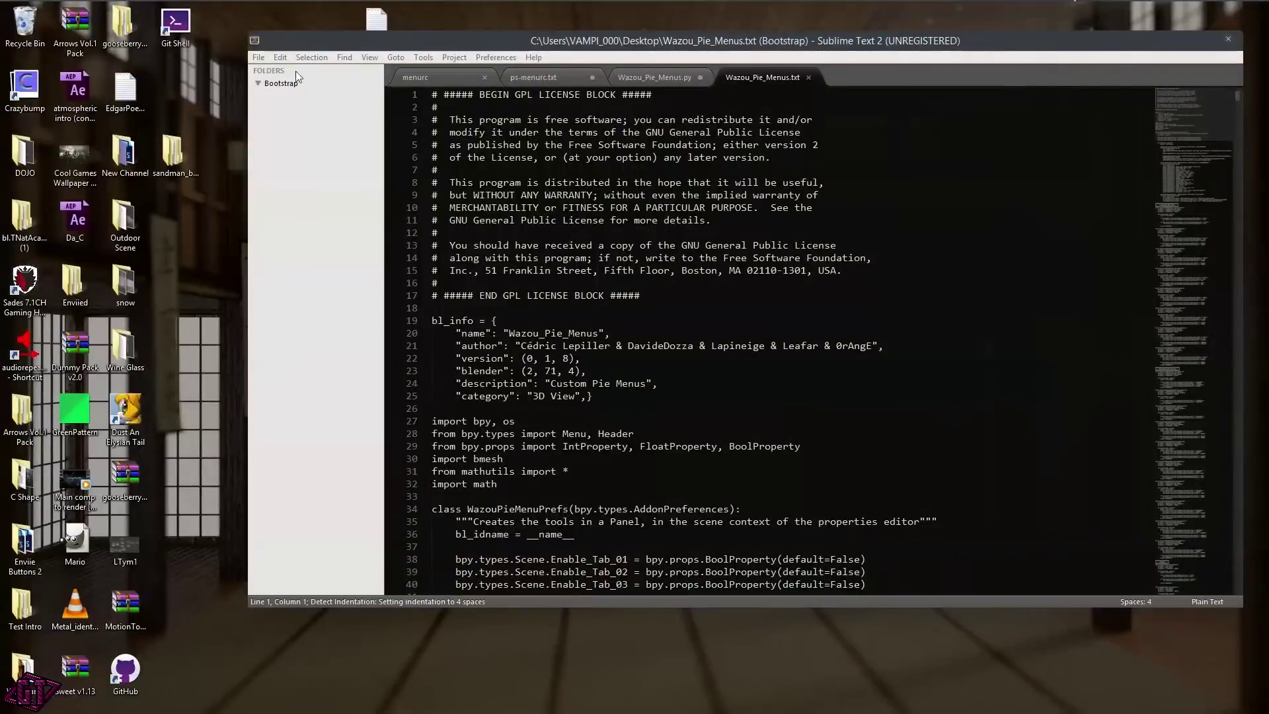
click(255, 58)
click(181, 168)
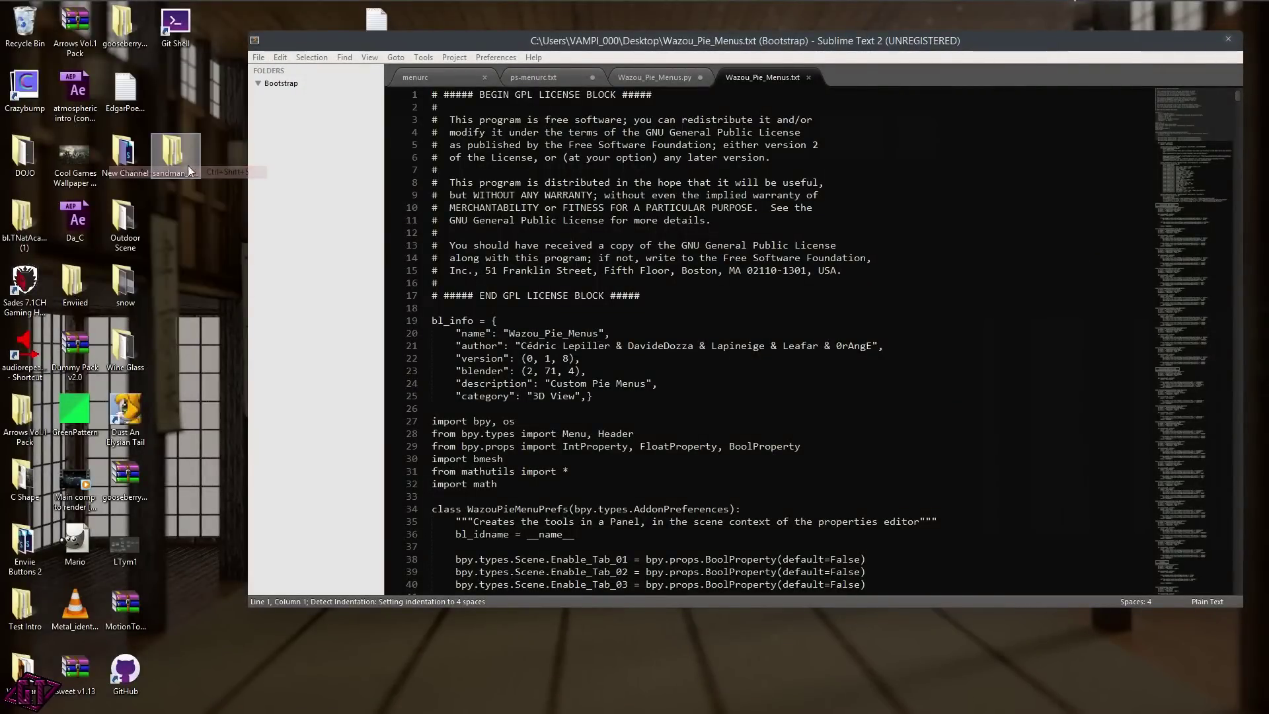
click(464, 368)
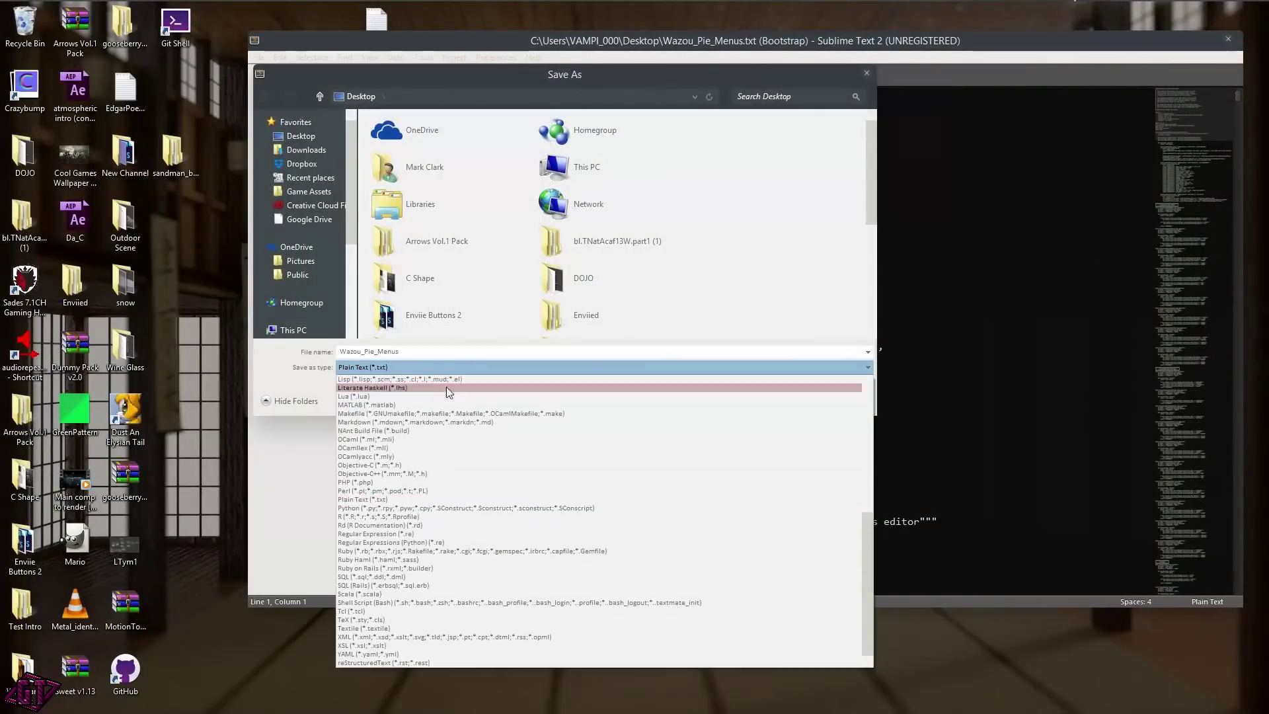
click(435, 508)
click(447, 350)
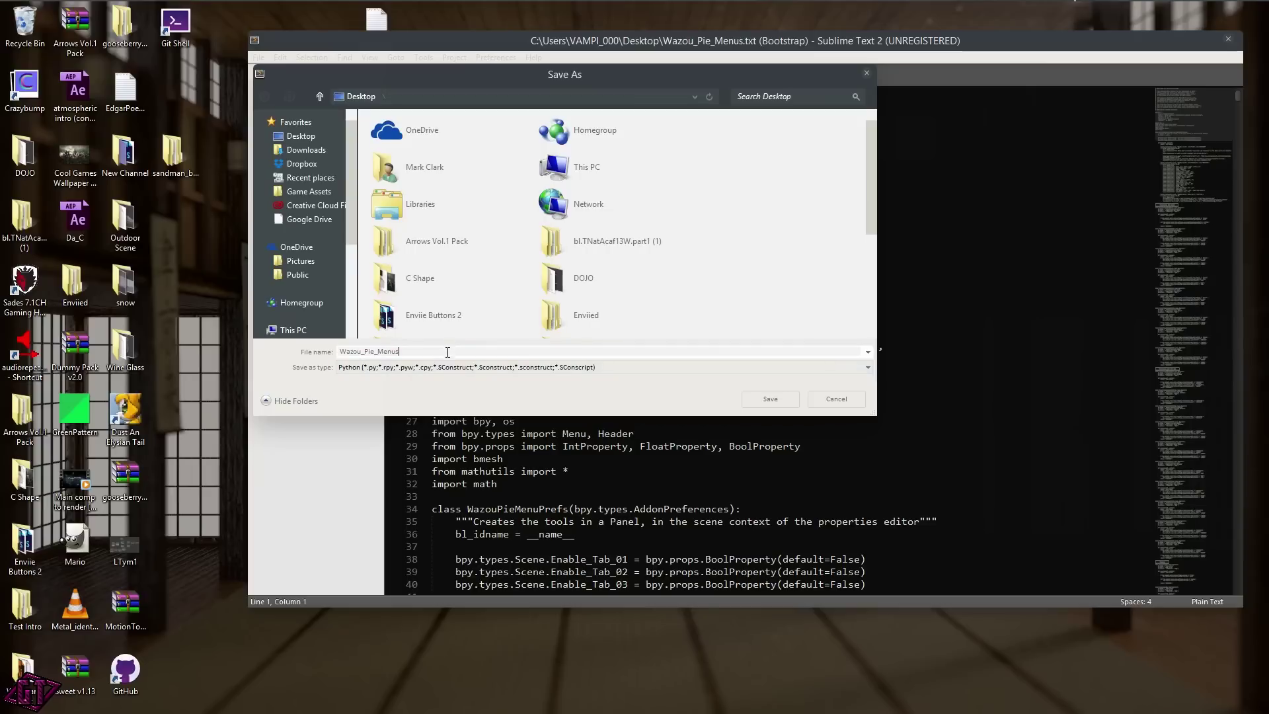
text(.py)
click(770, 398)
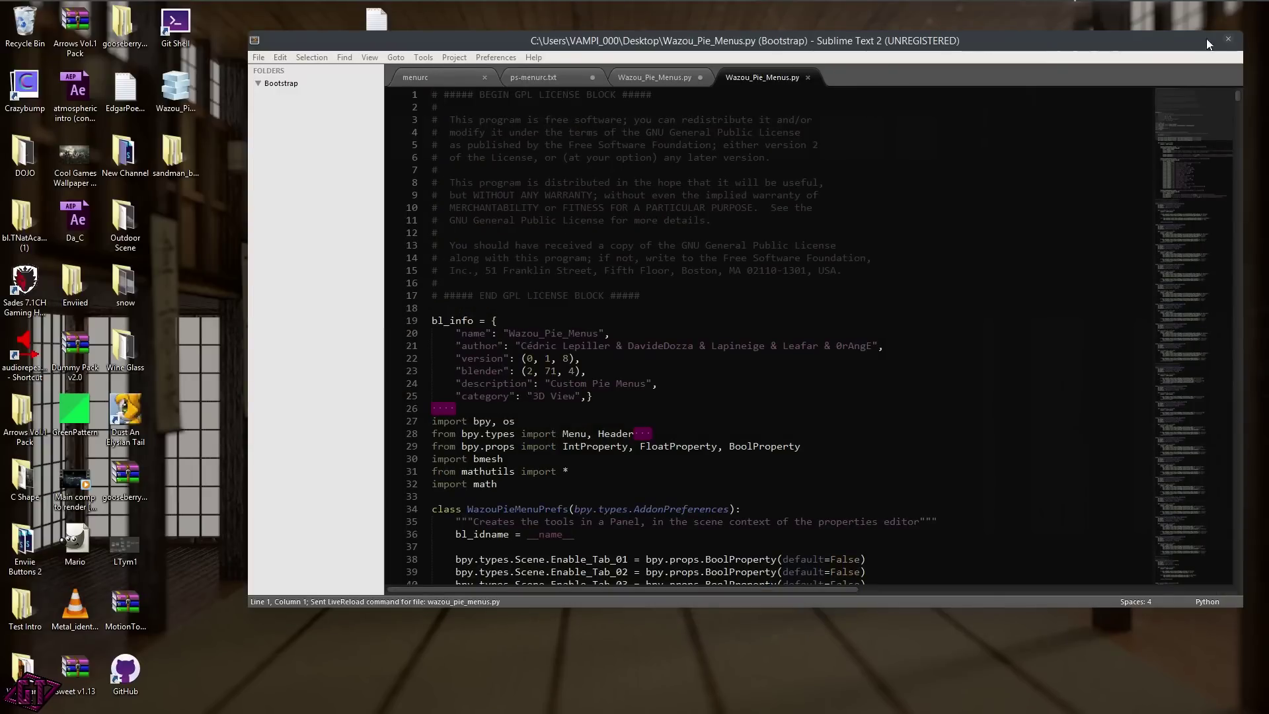
click(1228, 39)
- Move the Wazou_Pie_Menus.py file to a free area near the upper middle of the desktop
drag(175, 87, 644, 128)
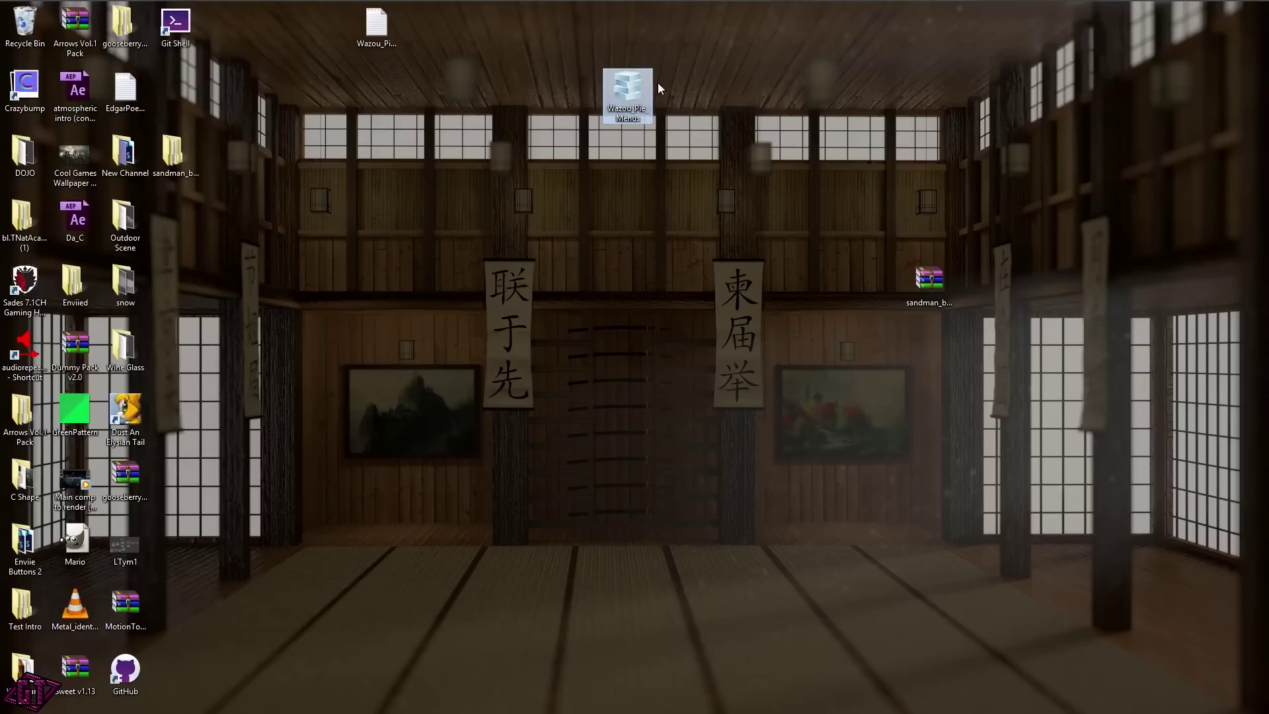
drag(631, 109, 782, 110)
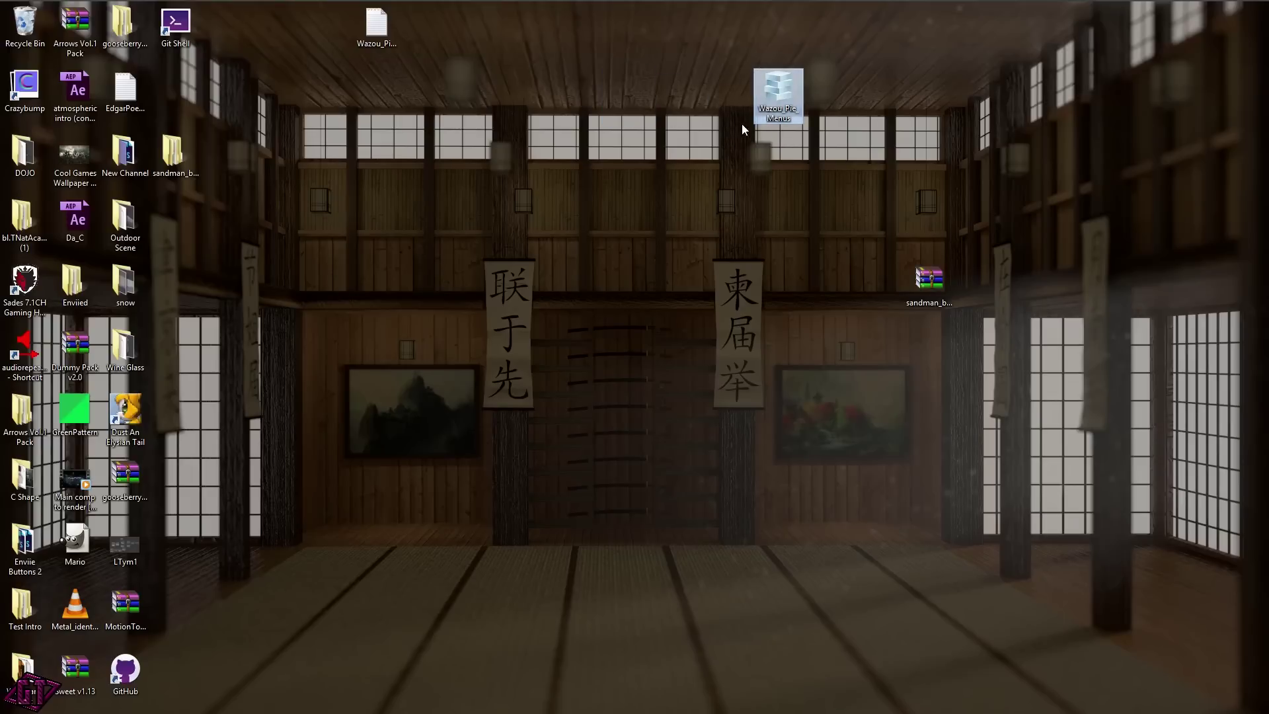
drag(780, 99, 529, 99)
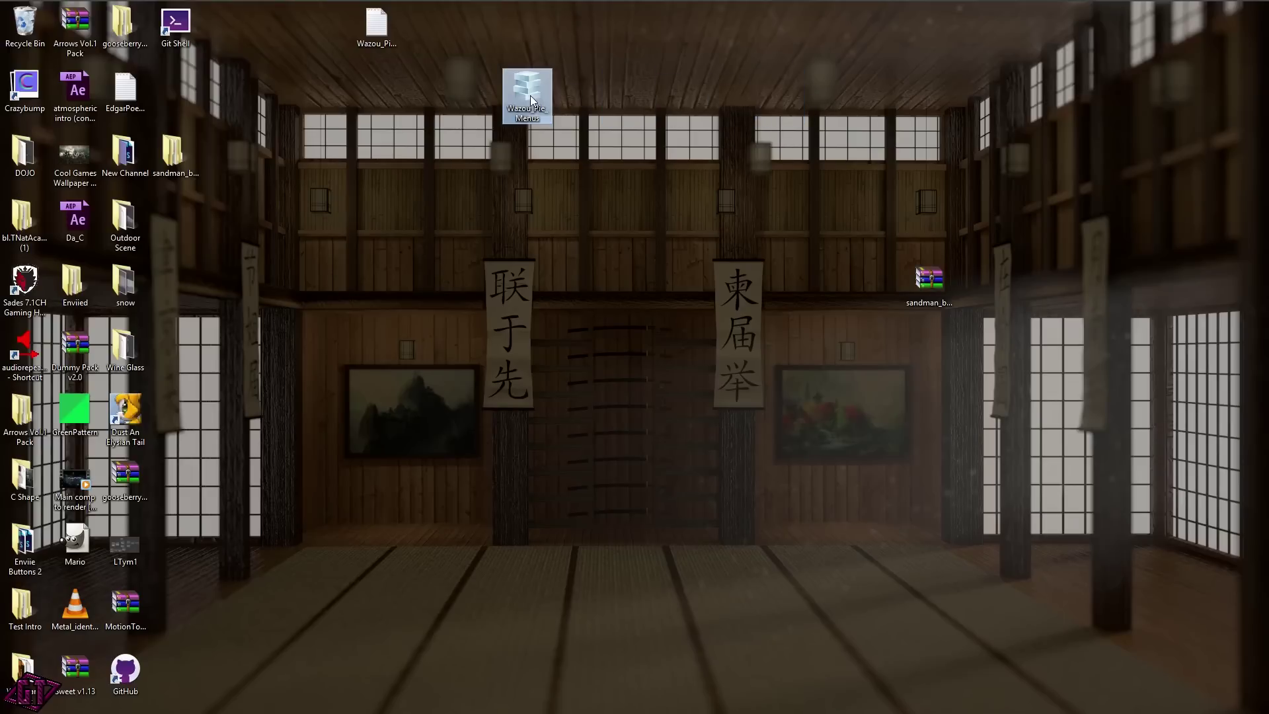
drag(532, 90, 590, 93)
- Switch to Blender, choose Wazou_Pie_Menus.py on the desktop for installation from file, and cancel the installation
mouse_move(838, 6)
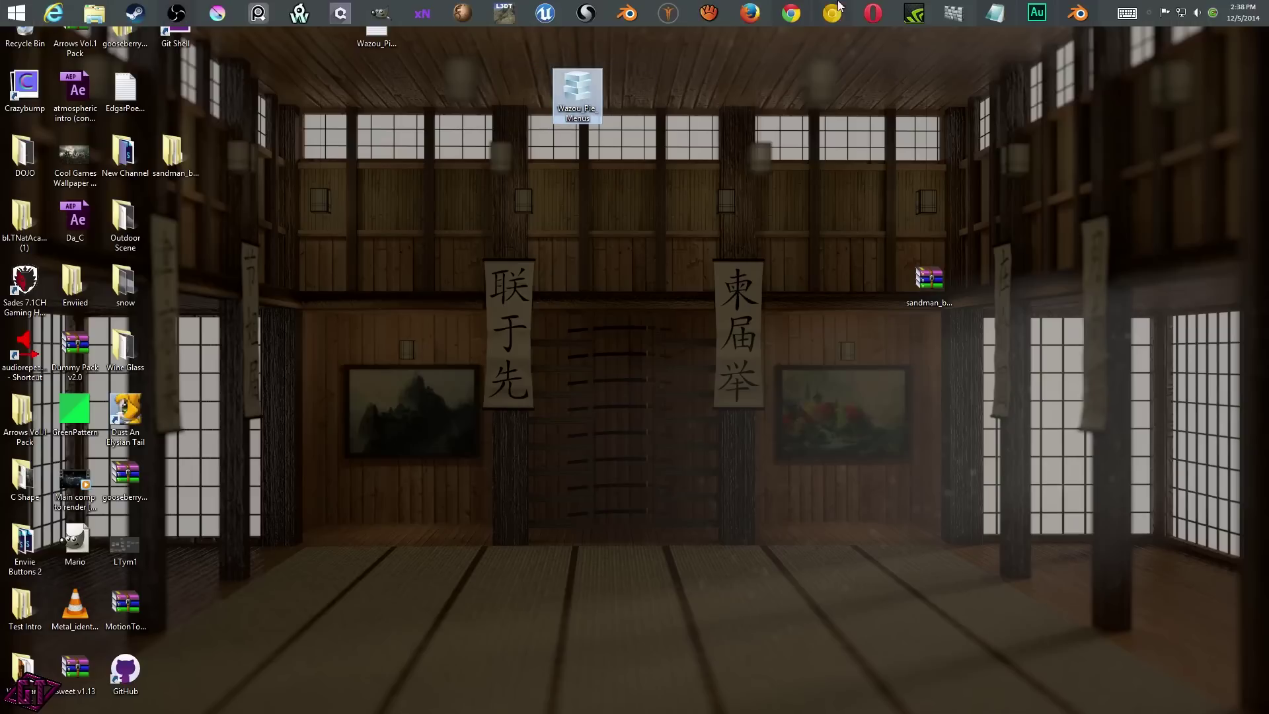
key(alt+Tab)
key(alt+Tab)
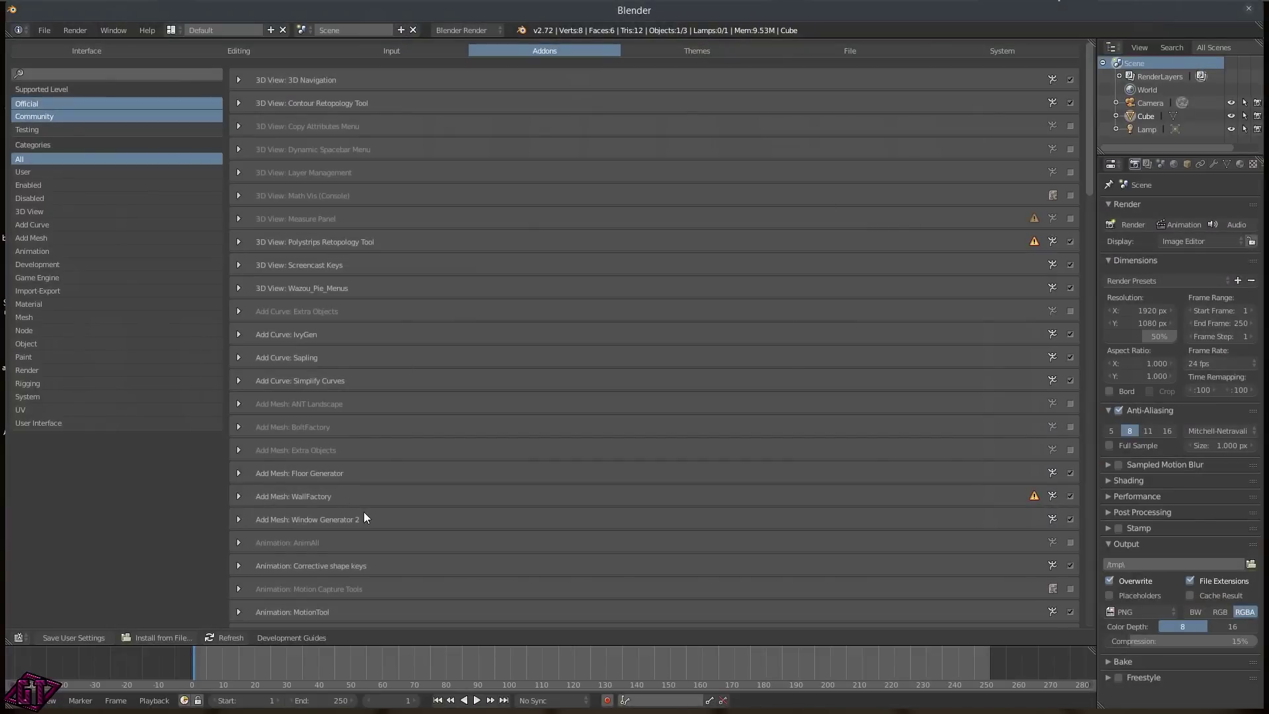
click(172, 636)
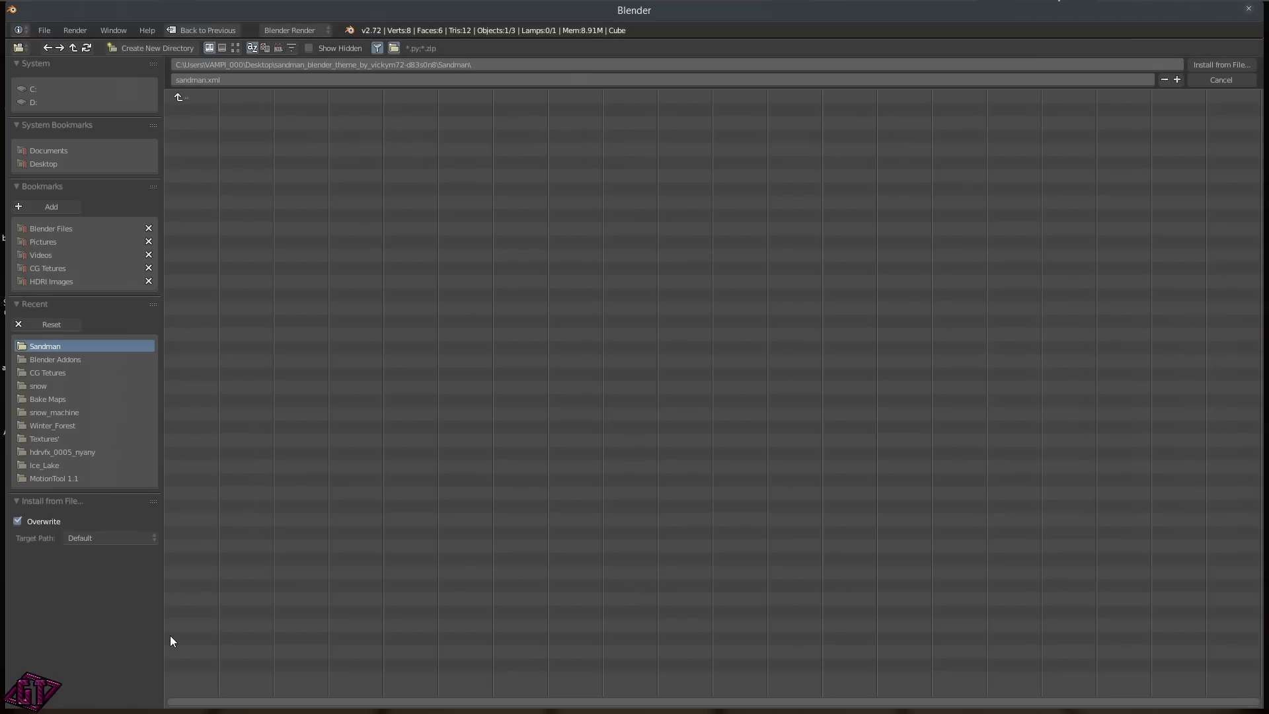
click(32, 164)
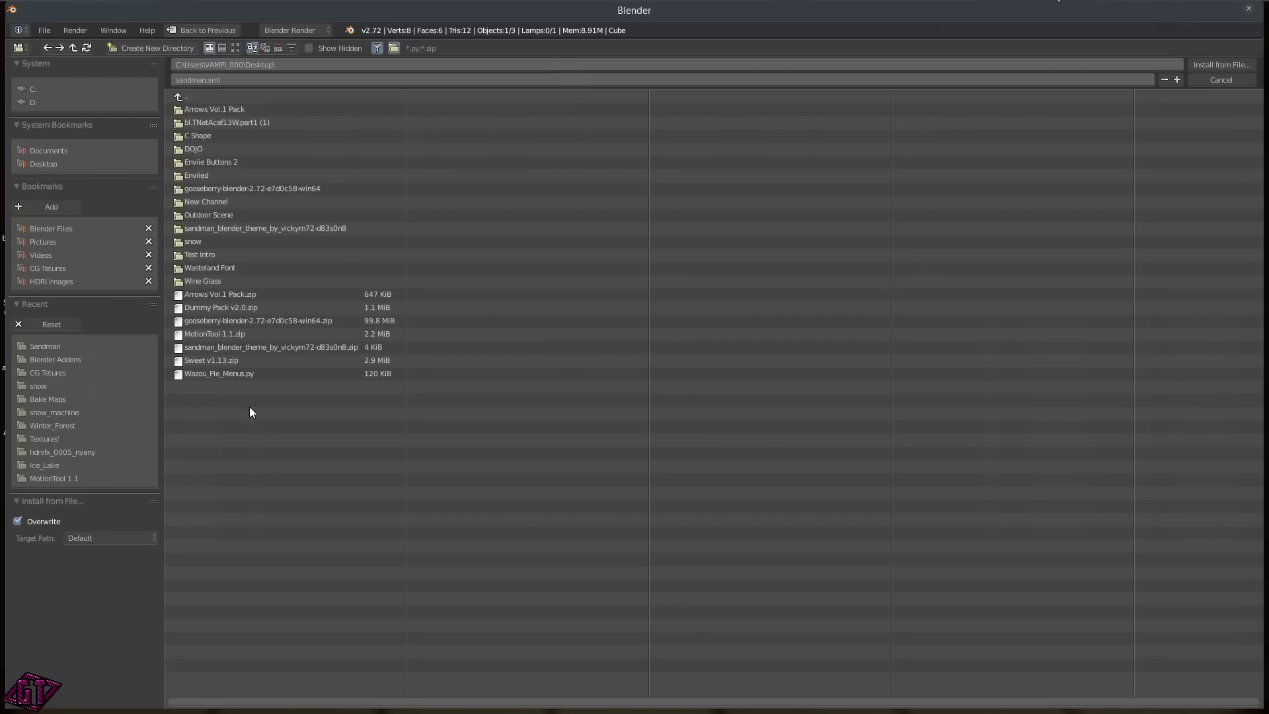
click(239, 375)
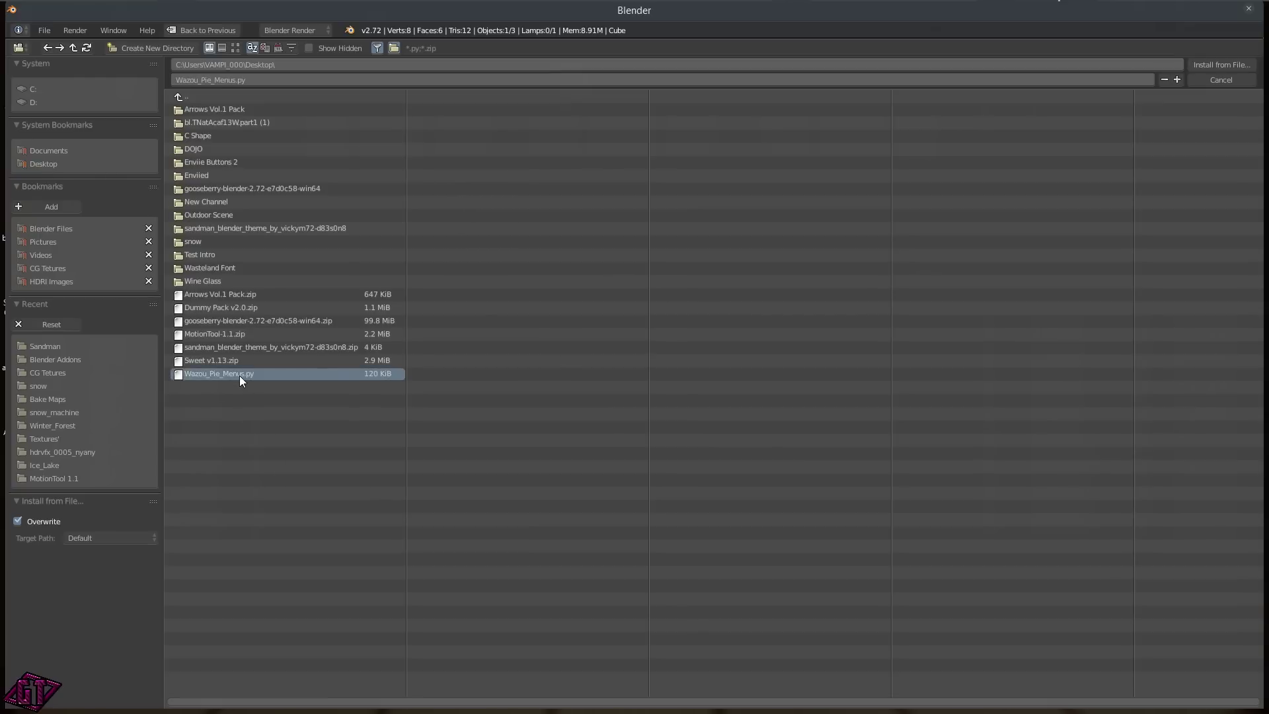
click(1219, 78)
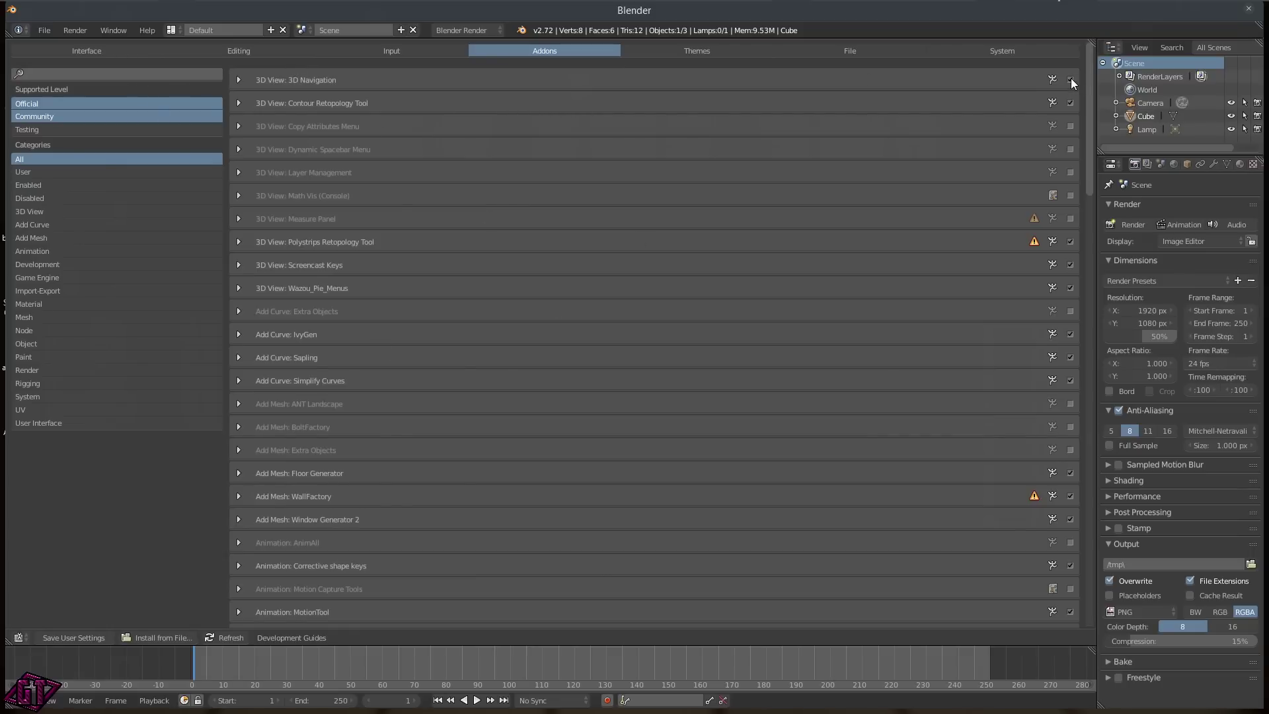
- Filter the add-ons list by the search term "pie"
click(136, 72)
text(p)
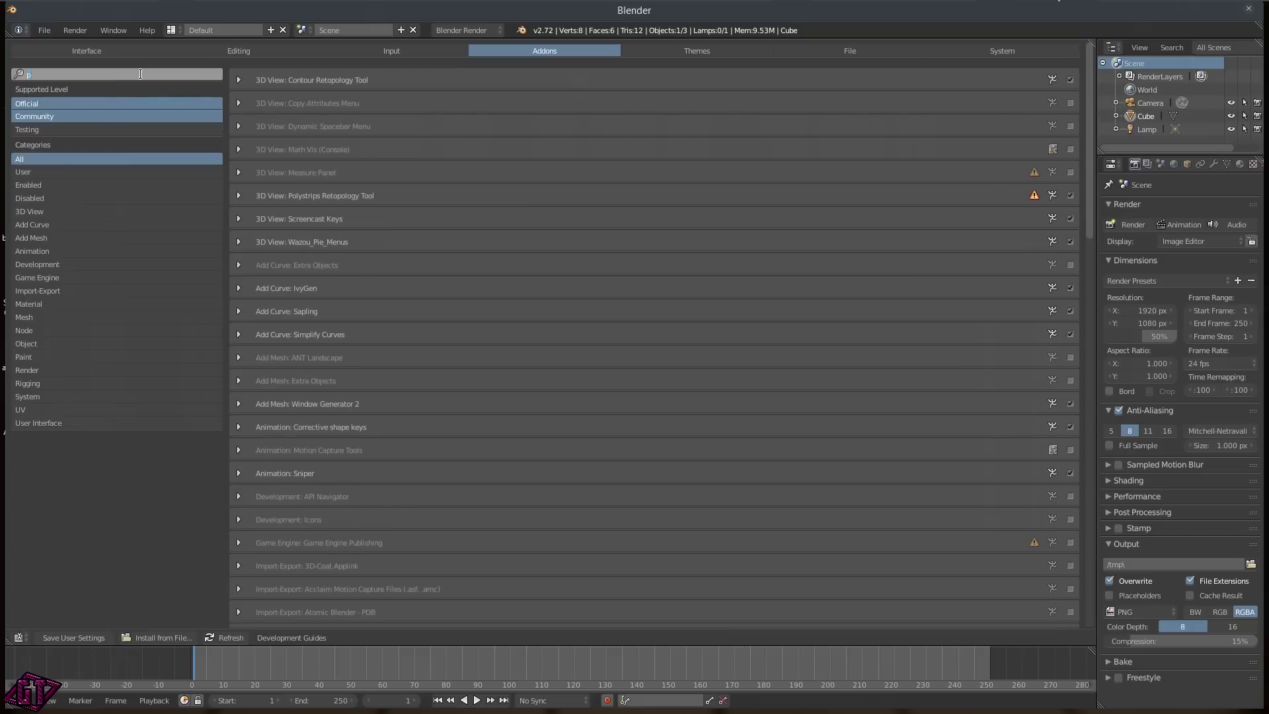
text(ir)
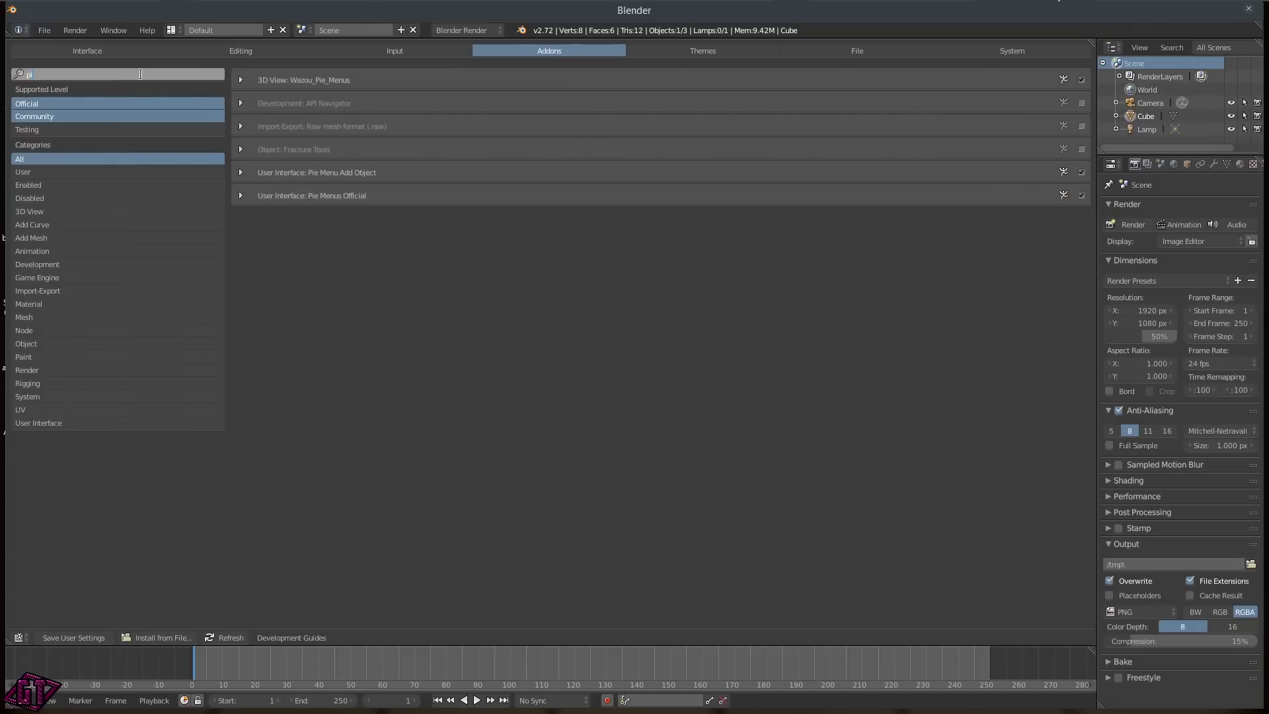
text(e)
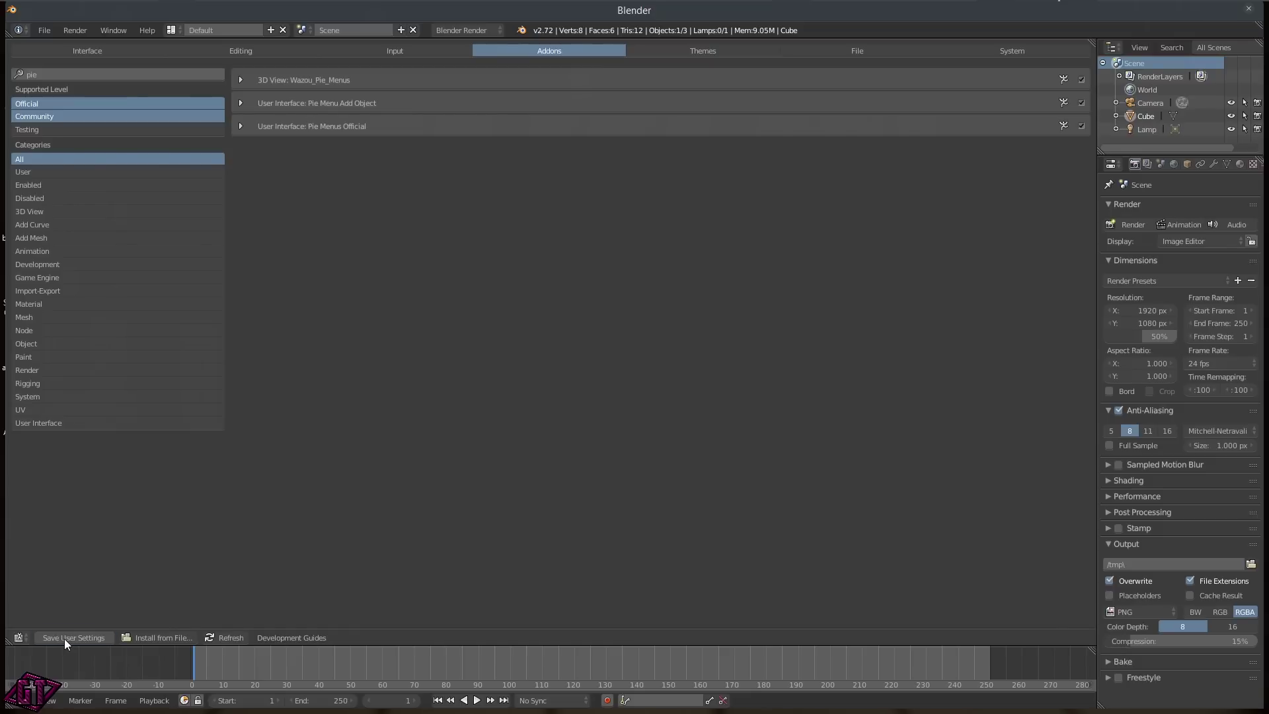
- Change the preferences area to the 3D View and put the cube in Edit Mode with the Select Mode pie menu
click(18, 637)
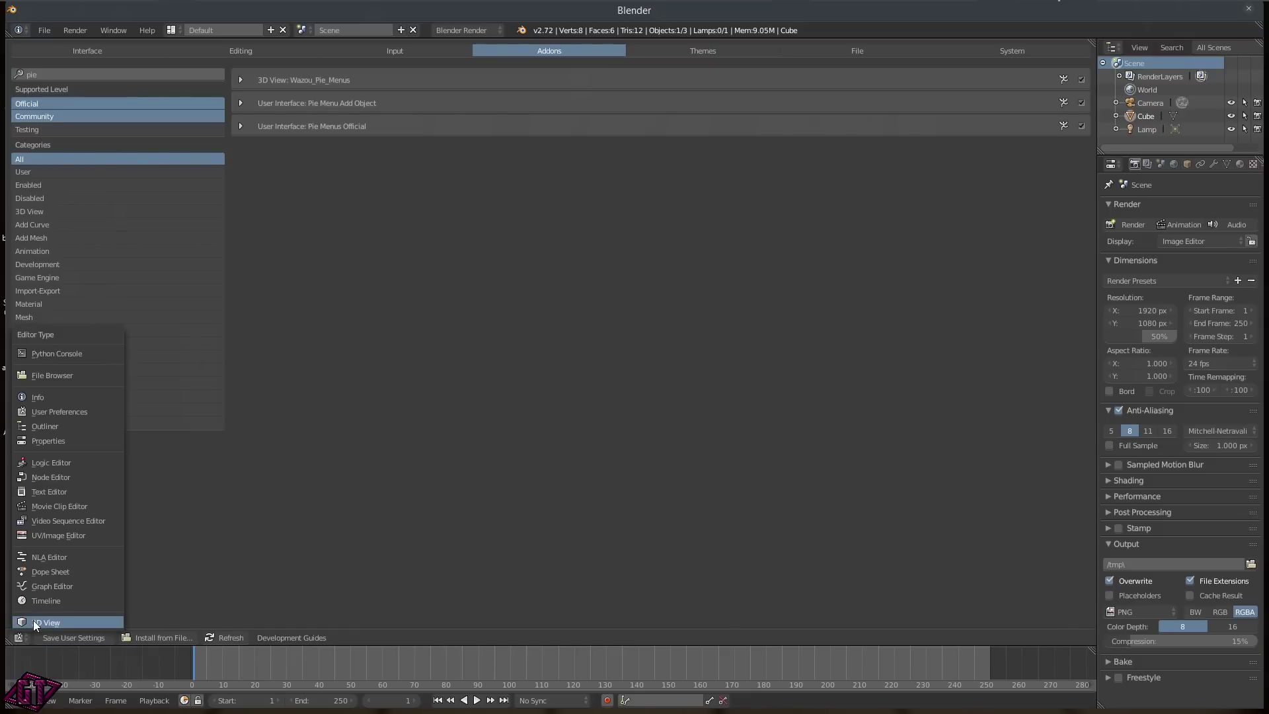
click(42, 622)
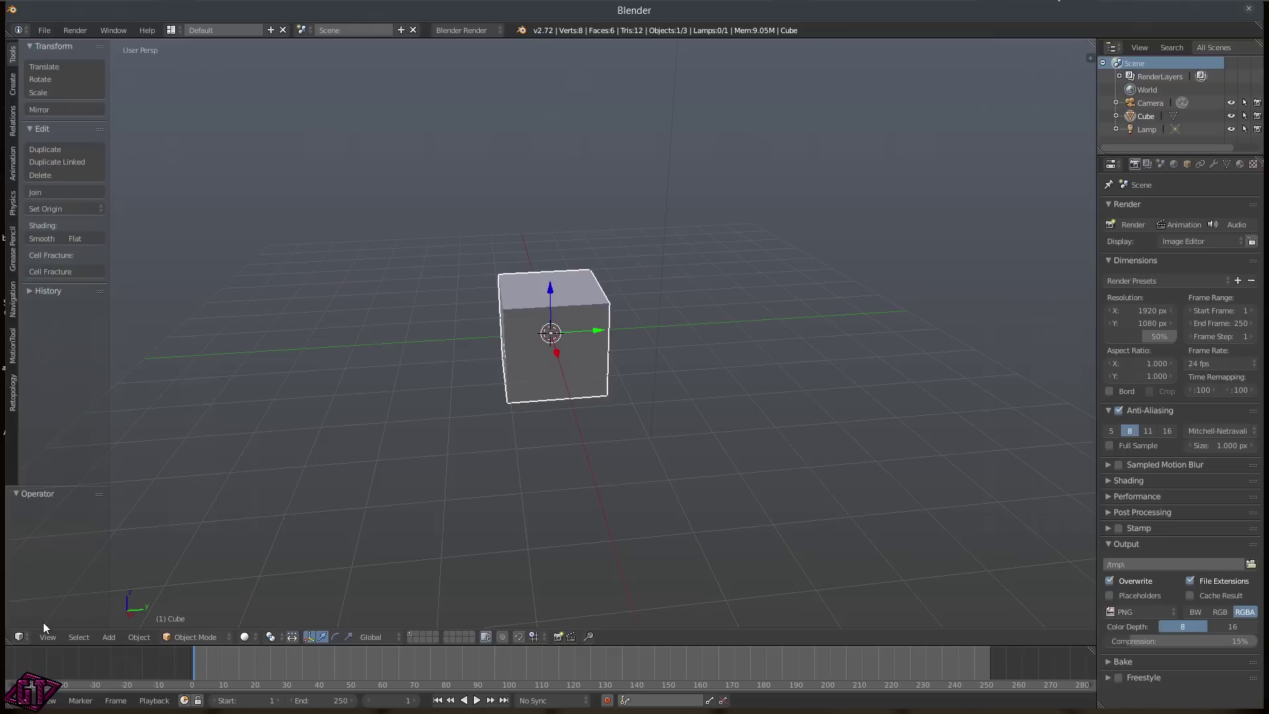
middle_drag(822, 340, 628, 372)
key(Tab)
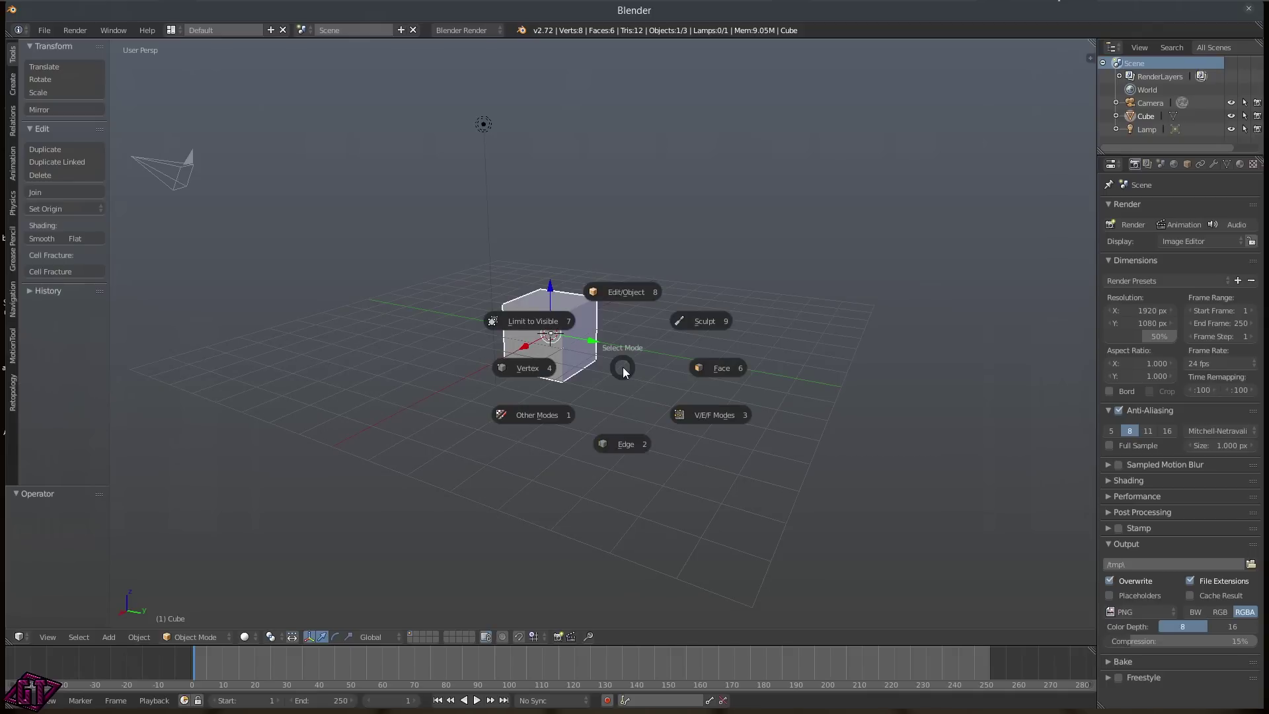
click(616, 292)
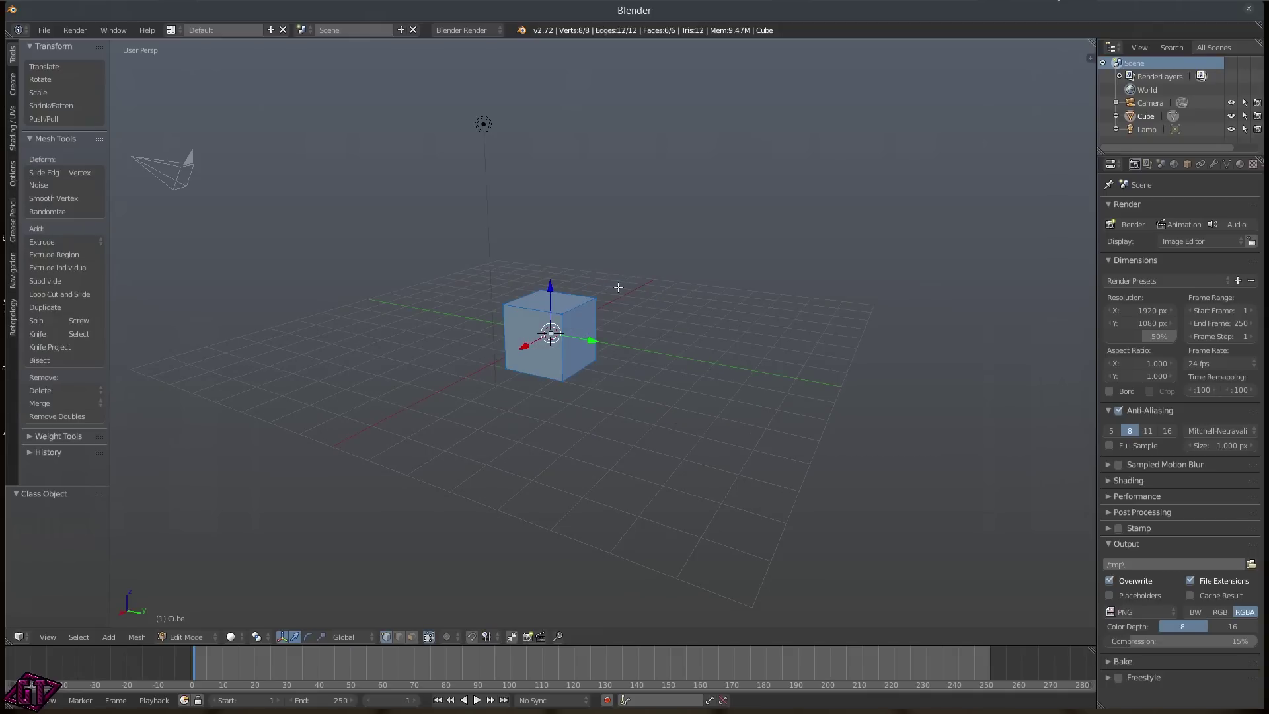
- Put the cube in Sculpt Mode and afterwards in Vertex Paint mode using the Select Mode pie menu
key(Tab)
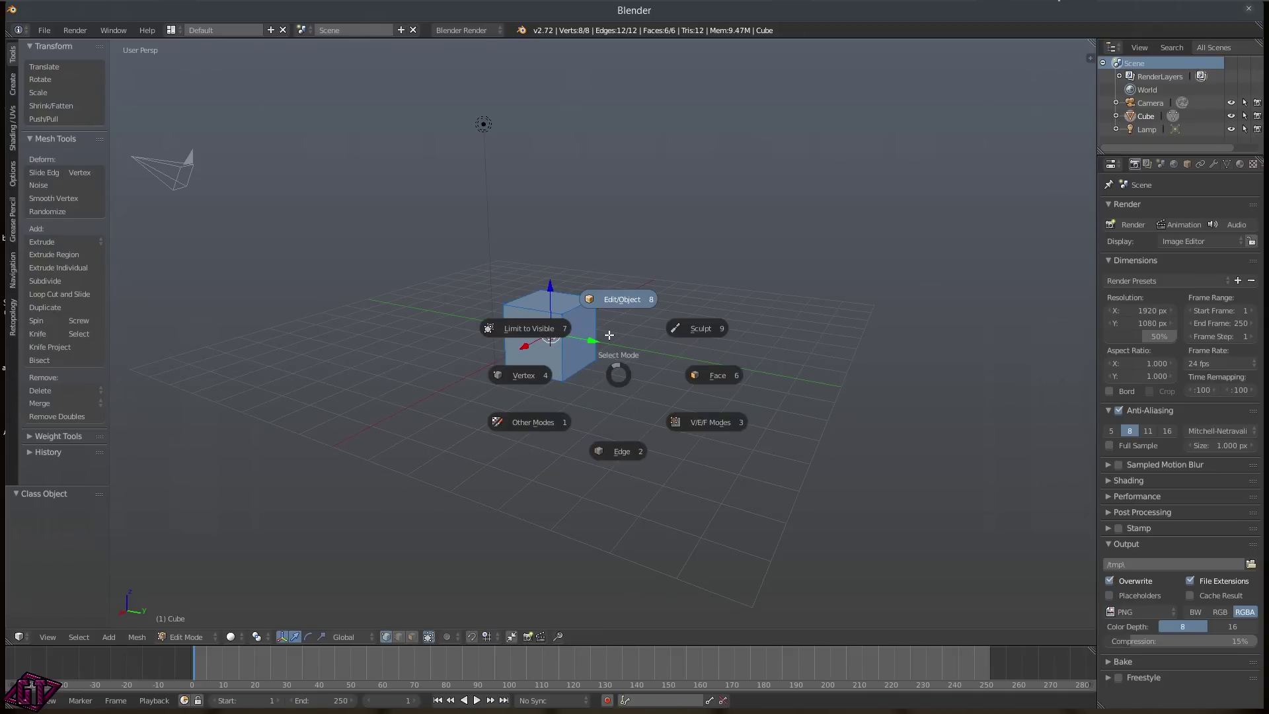
click(700, 329)
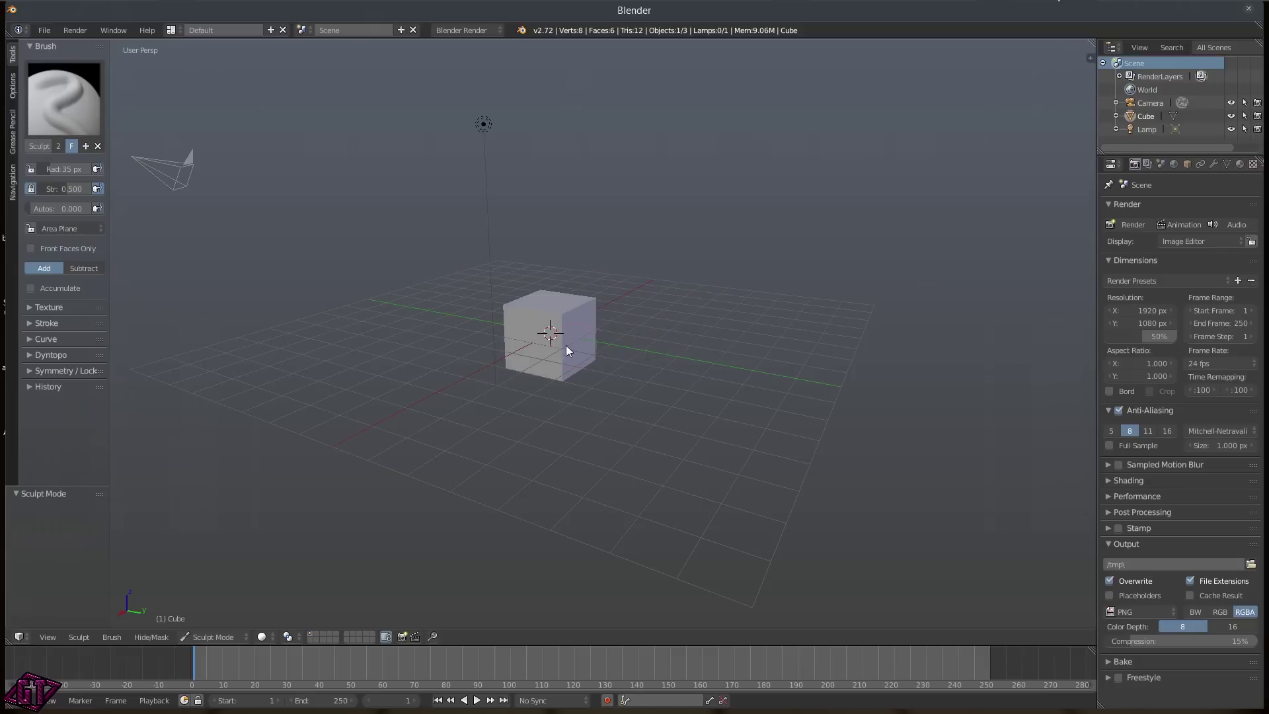
middle_drag(574, 345, 592, 358)
key(Tab)
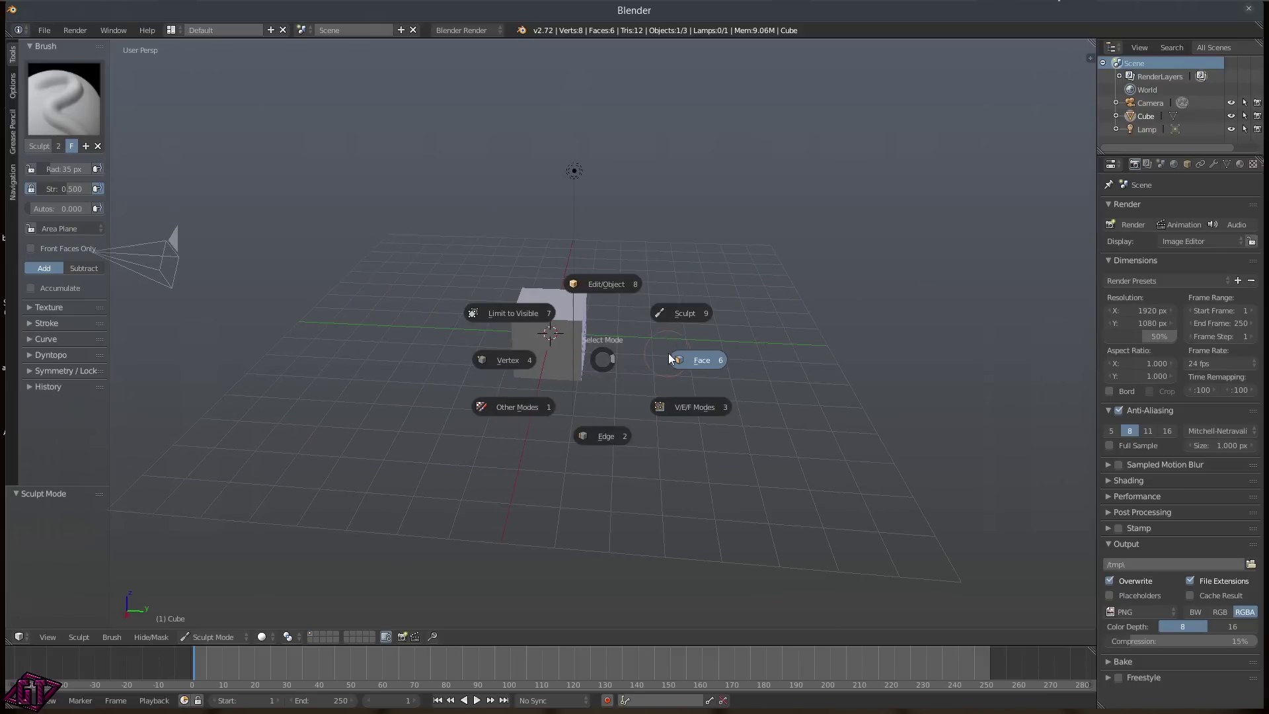
click(530, 401)
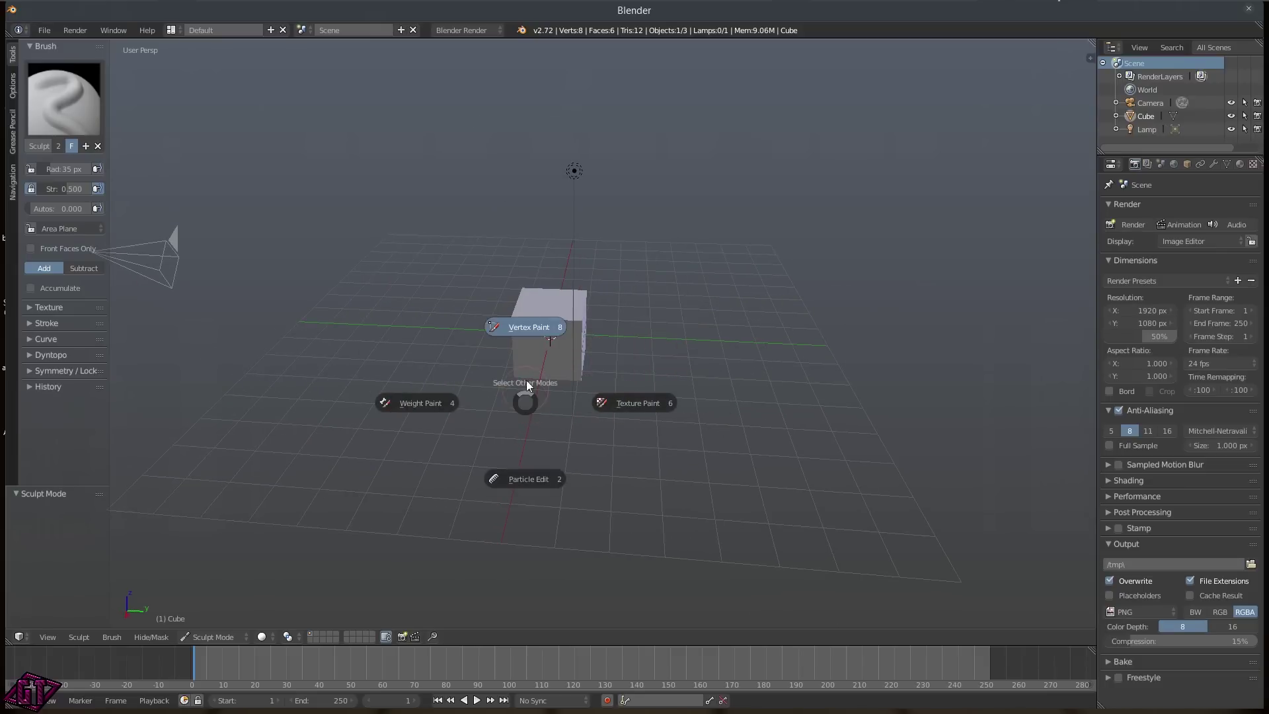
click(524, 348)
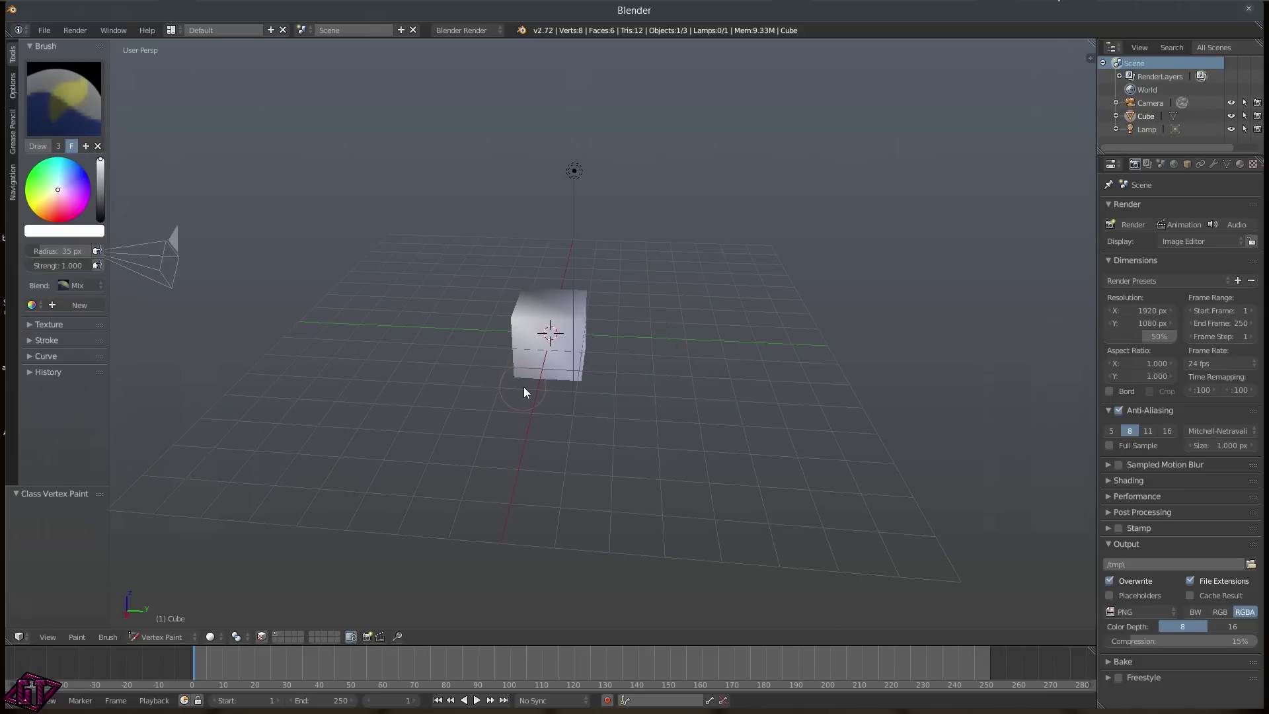
- Change the cube to vertex selection in Edit Mode and on to Texture Paint mode with the pie menus
key(Tab)
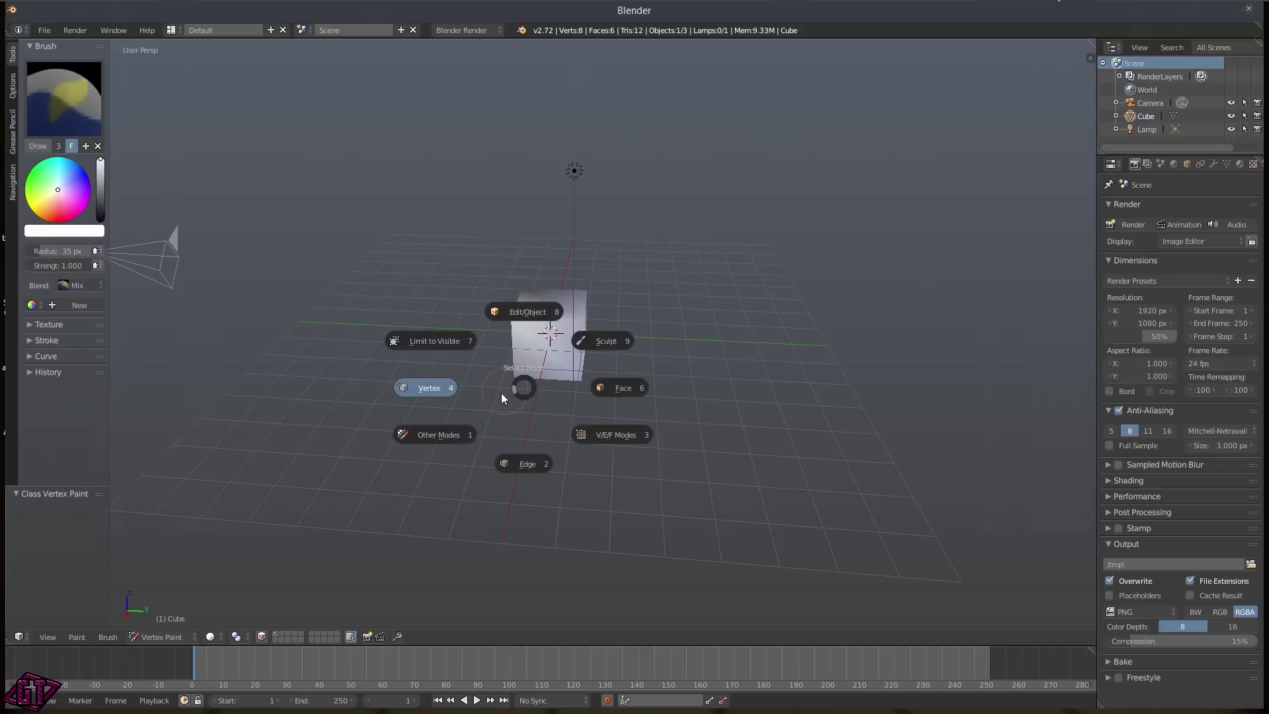
click(505, 391)
key(Tab)
click(427, 461)
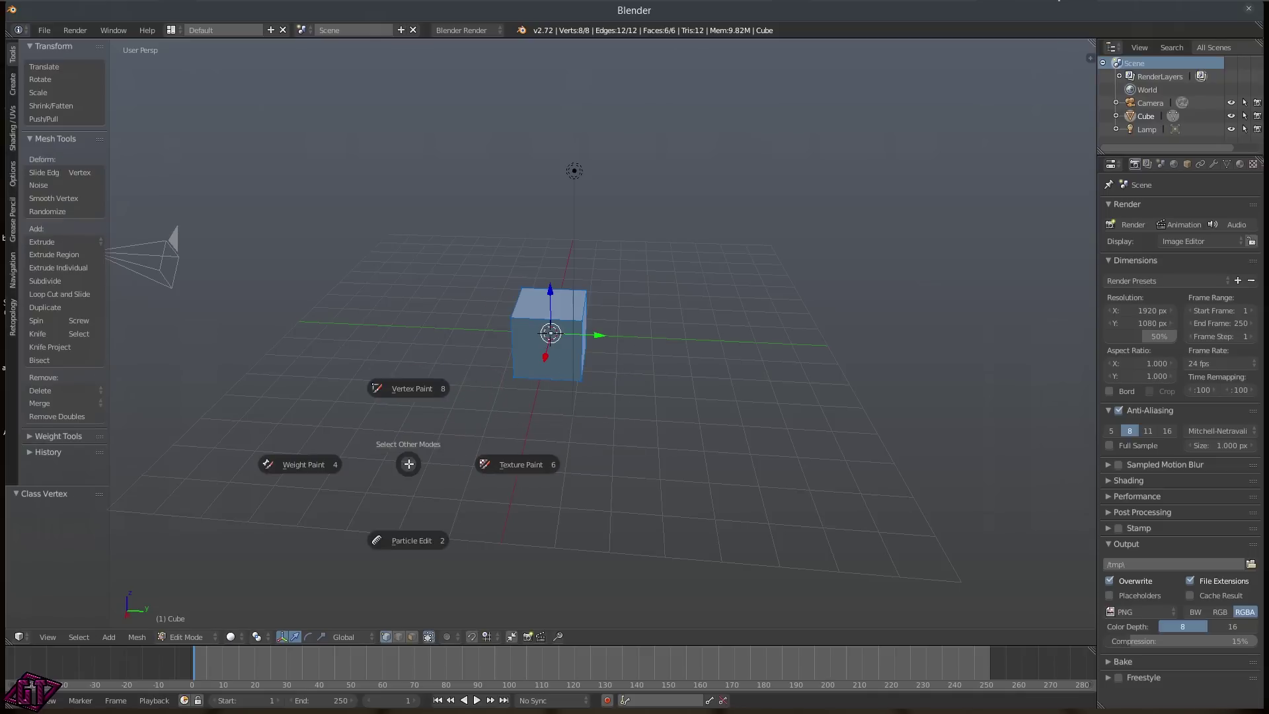
click(515, 465)
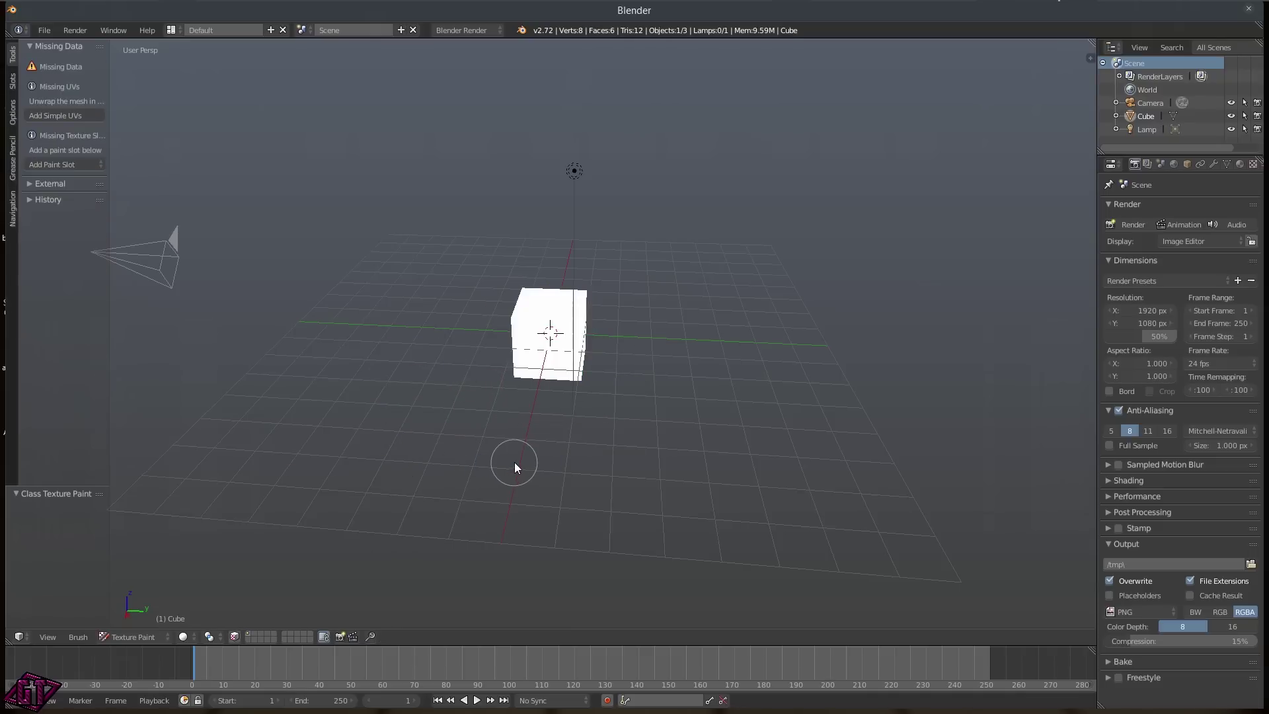
- Change the cube to Weight Paint mode through the Other Modes pie menu
key(Tab)
click(430, 509)
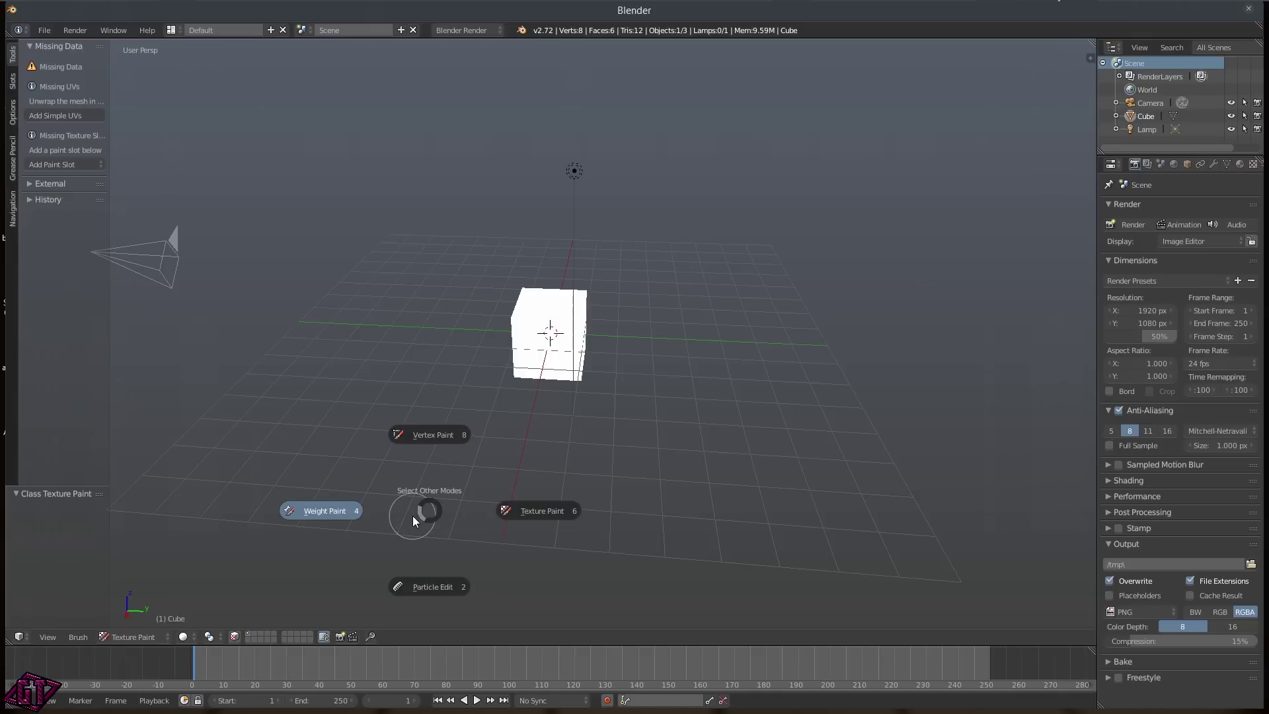
click(334, 516)
- Try to switch the cube to Particle Edit mode through the Other Modes pie menu
key(Tab)
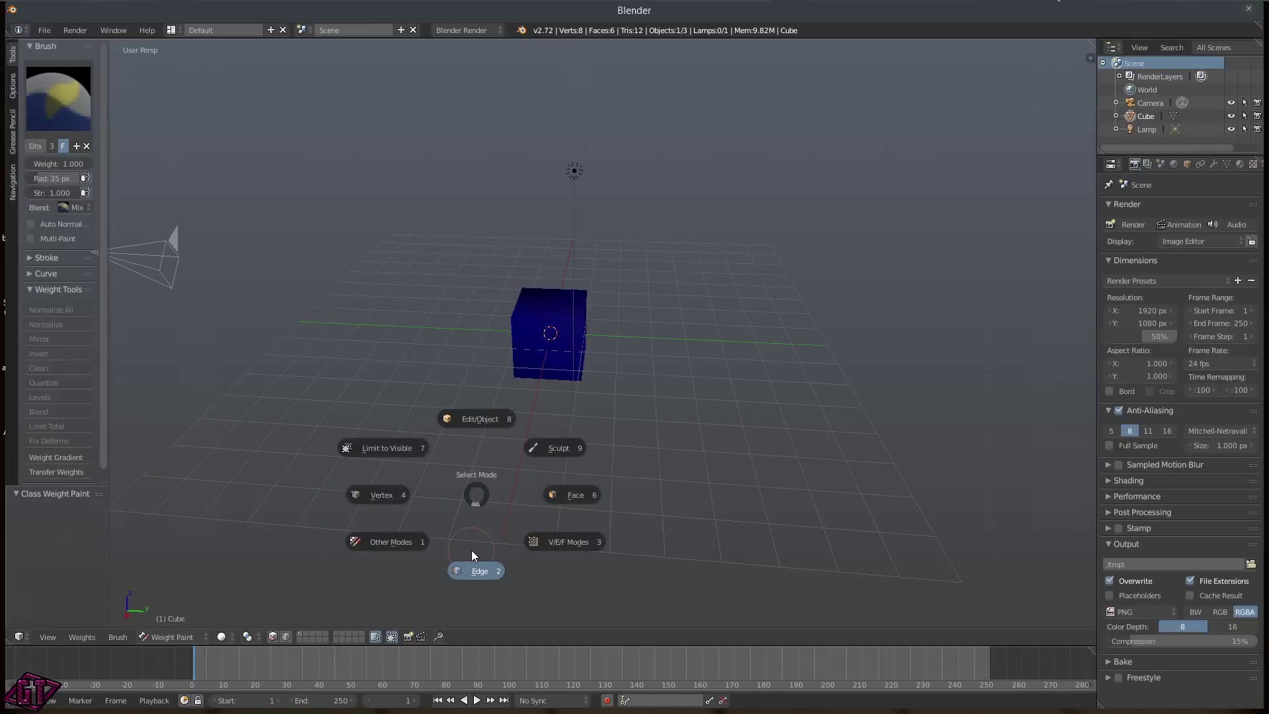
click(402, 541)
click(408, 618)
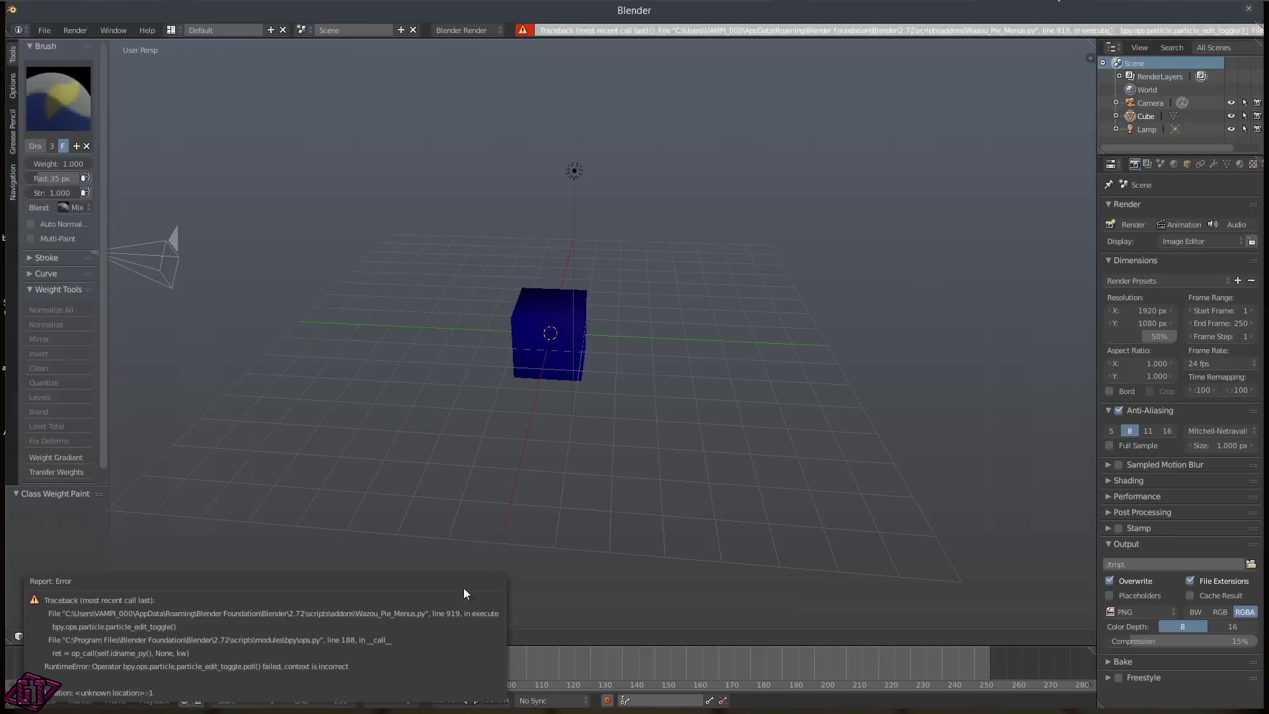
middle_drag(759, 371, 737, 357)
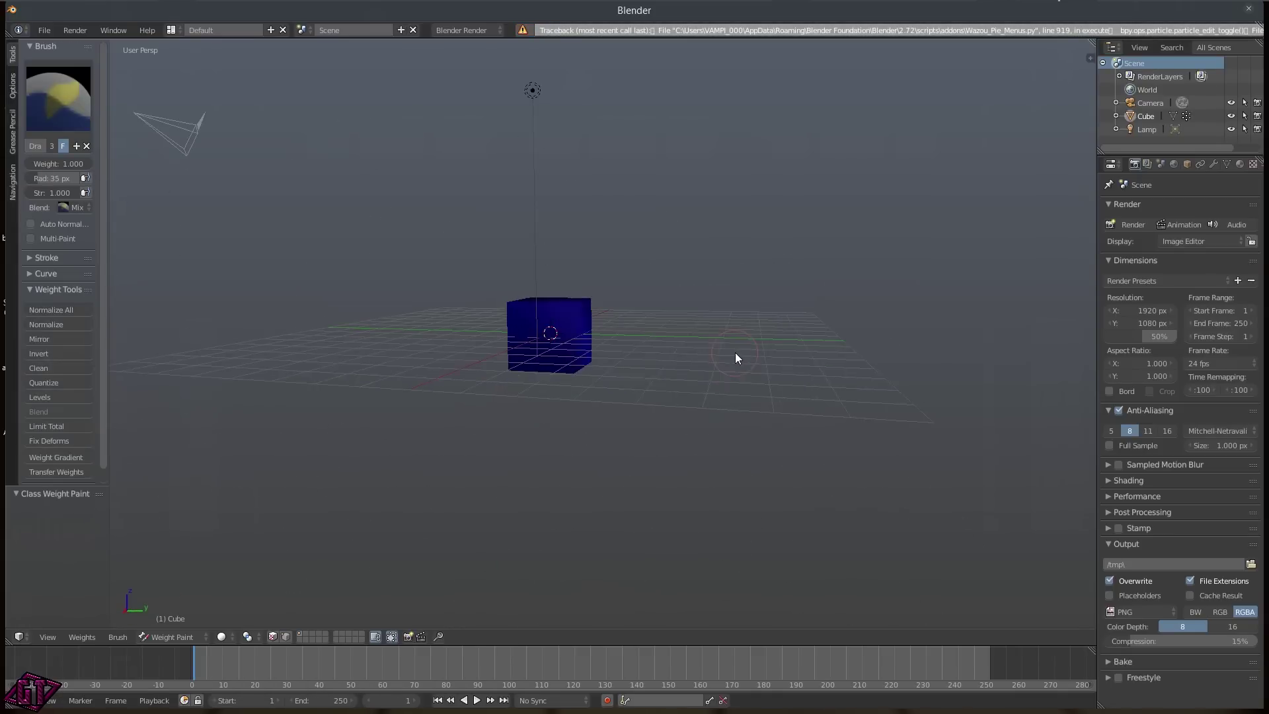
- Return the cube to Object Mode and re-enter Edit Mode with the Edit/Object pie option
key(Tab)
click(665, 295)
mouse_move(714, 300)
middle_down()
mouse_move(656, 322)
mouse_move(694, 332)
middle_up()
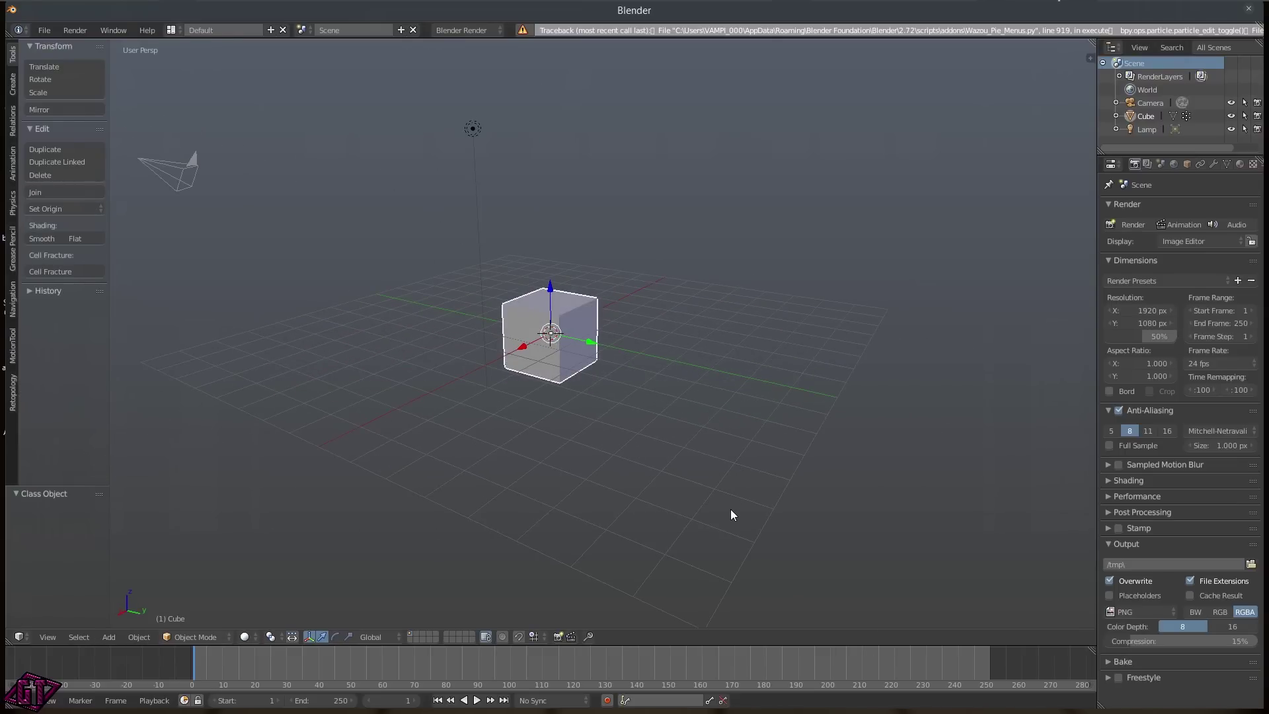
key(Tab)
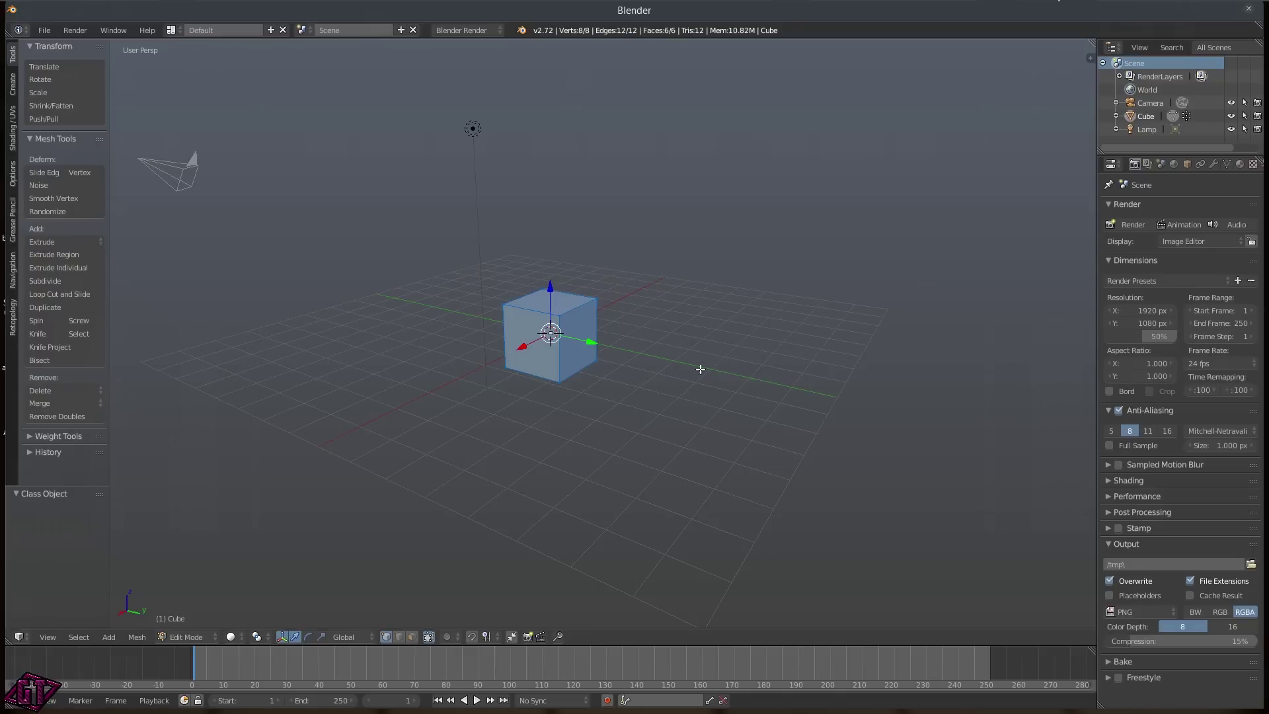
- Set the cube's mesh selection to Face and return to Object Mode with the Select Mode pie menu
key(ctrl+Tab)
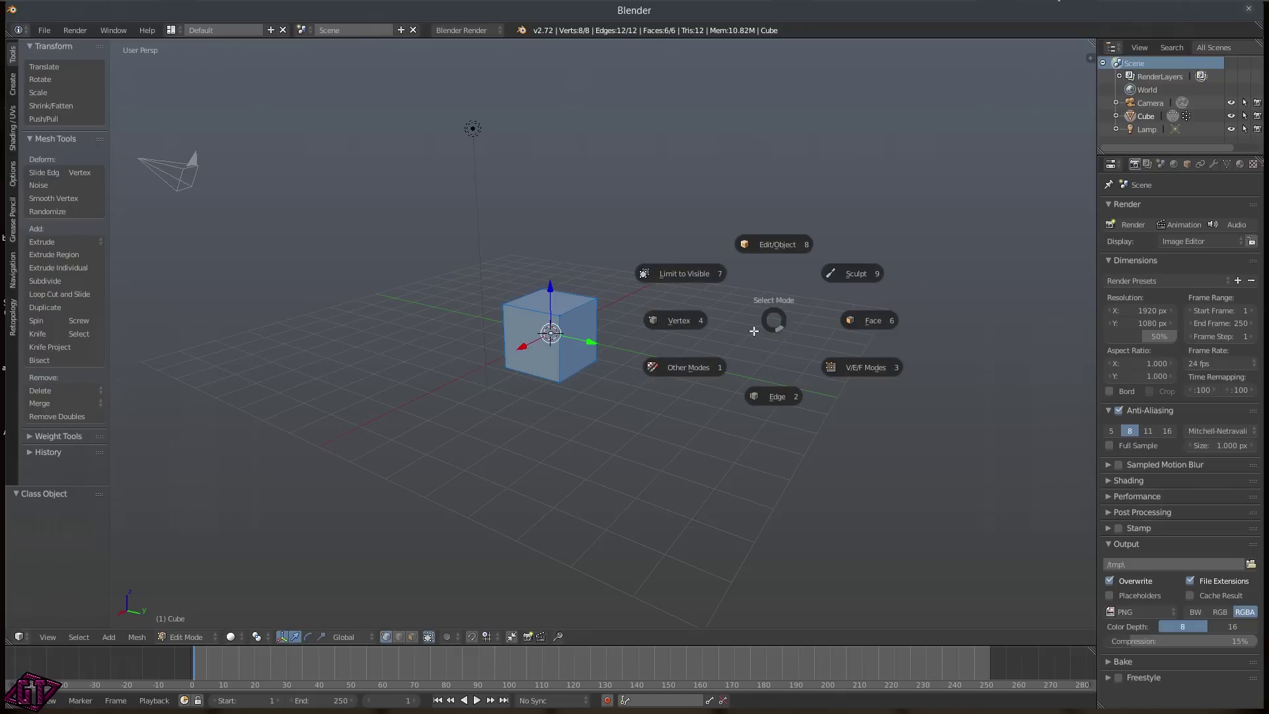
click(868, 320)
key(ctrl+Tab)
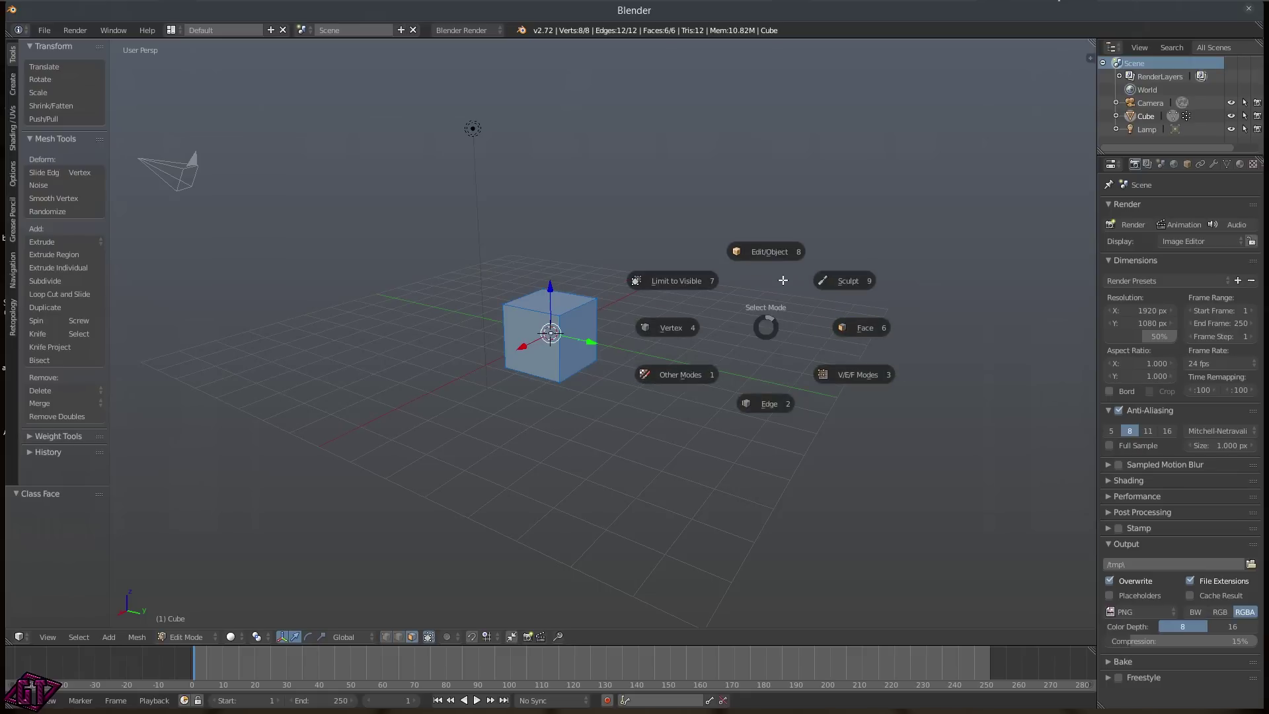
click(774, 260)
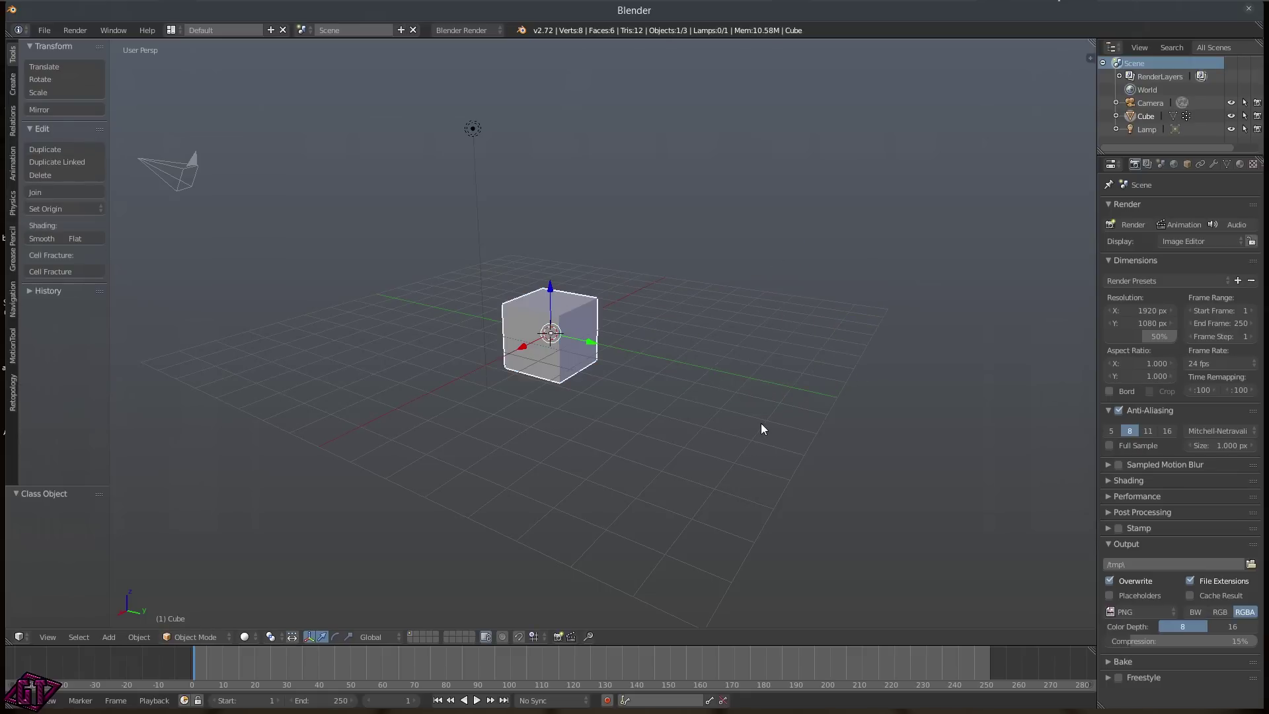
- Cycle the cube quickly through Edit Mode, Sculpt Mode and face selection with the Select Mode pie menu
key(Tab)
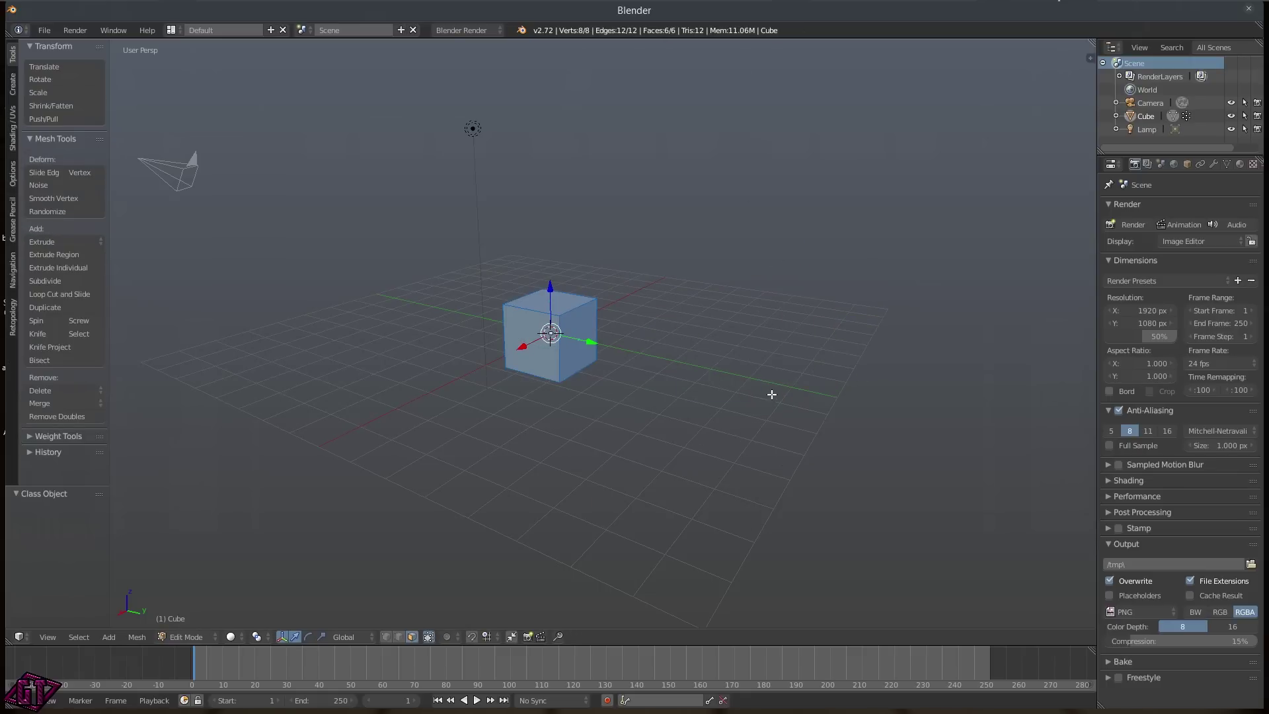
key(1)
key(Tab)
key(Tab)
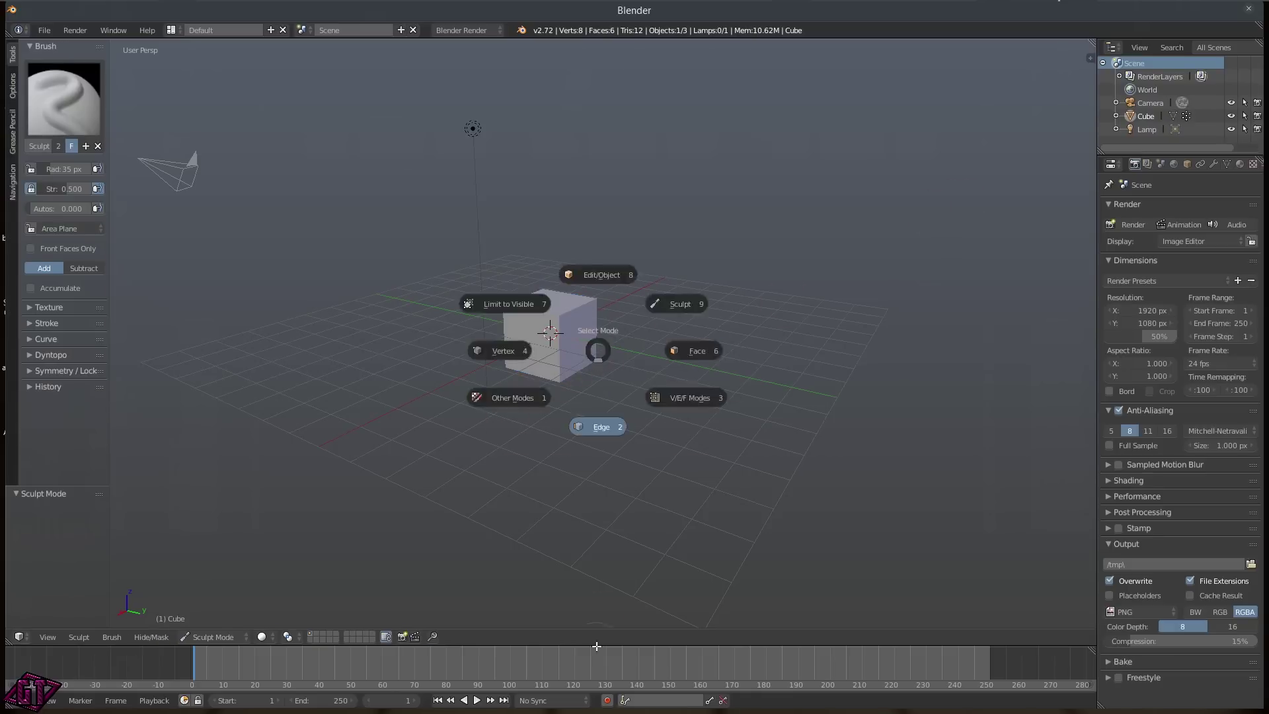
click(597, 647)
key(Tab)
key(6)
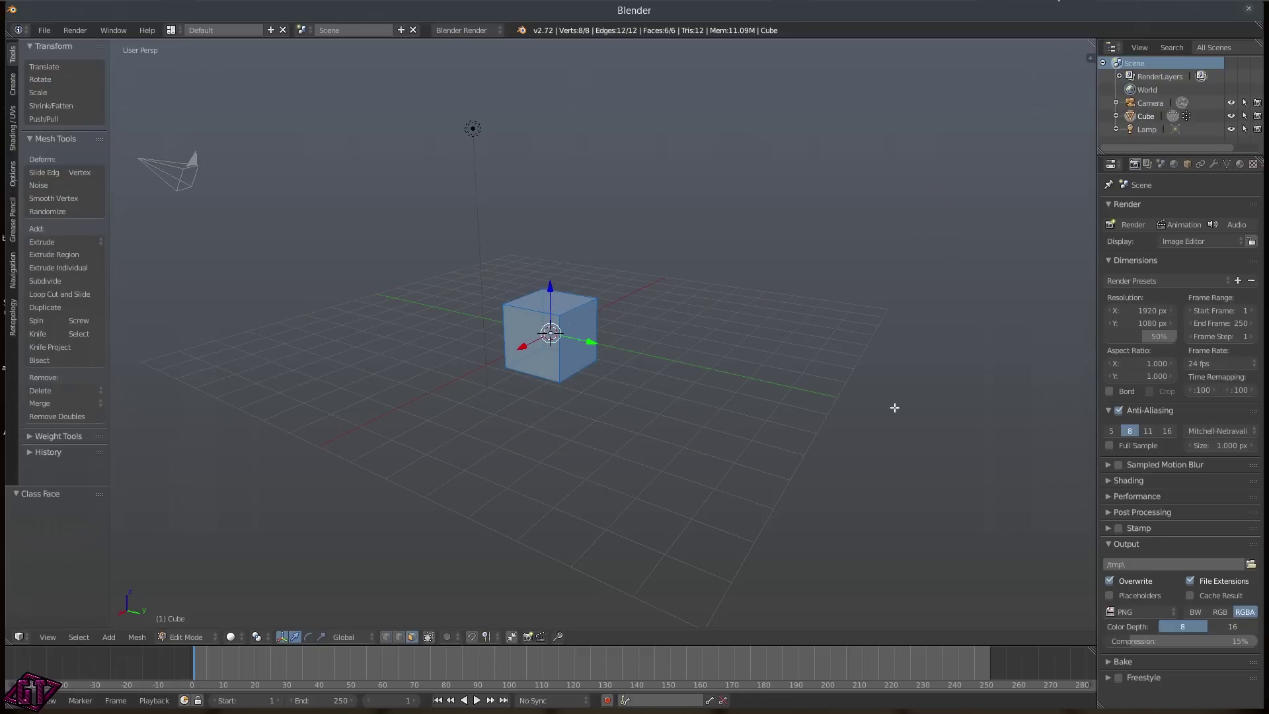
- Return the cube to Object Mode, and bring up and dismiss the Select Mode pie menu
key(1)
key(Tab)
middle_drag(503, 404, 642, 344)
scroll(705, 323, up, 4)
key(Tab)
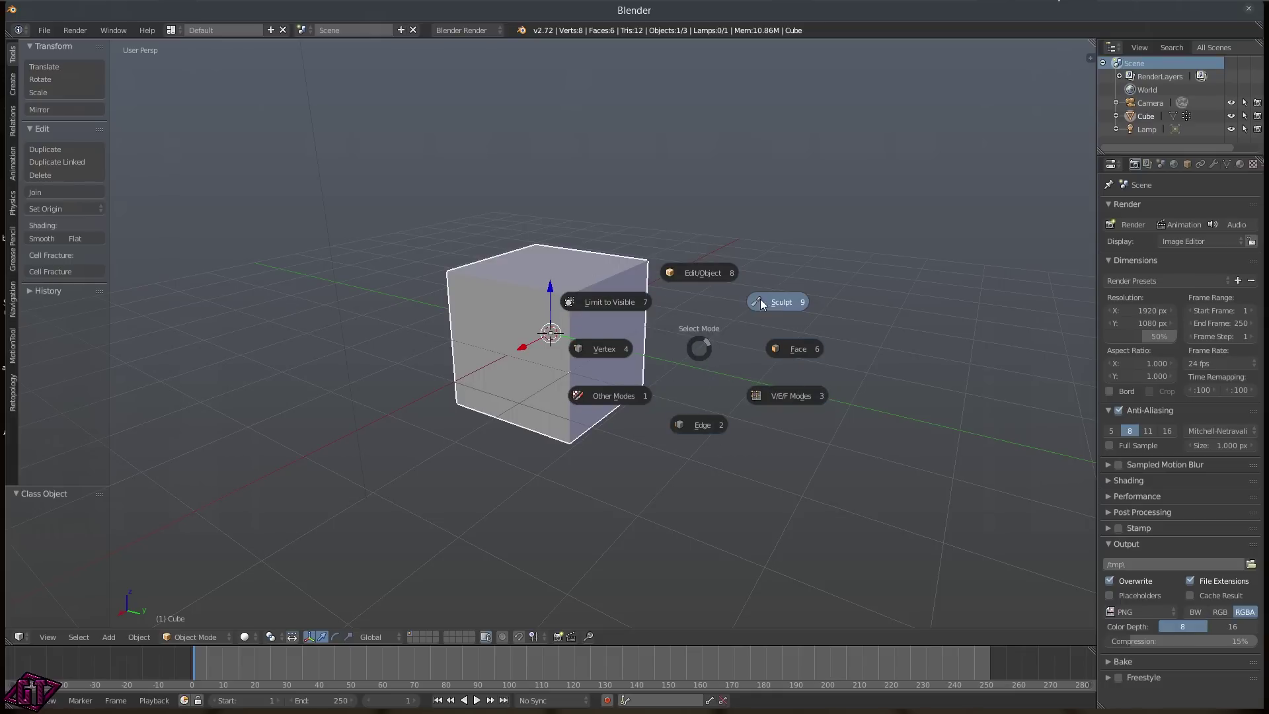
click(696, 339)
middle_drag(783, 358, 676, 358)
scroll(554, 378, down, 3)
middle_drag(554, 378, 657, 377)
- Toggle the cube into Edit Mode and back to Object Mode with the Edit/Object pie option
key(Tab)
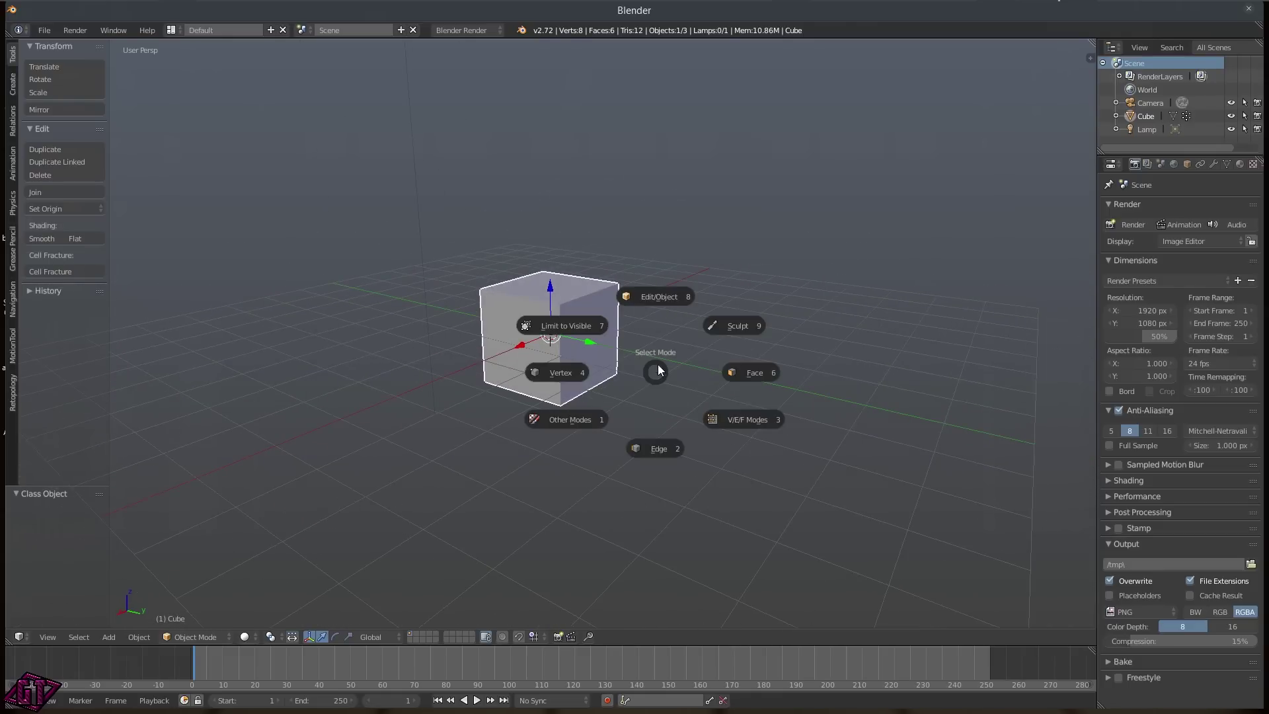
click(652, 302)
key(Tab)
click(667, 198)
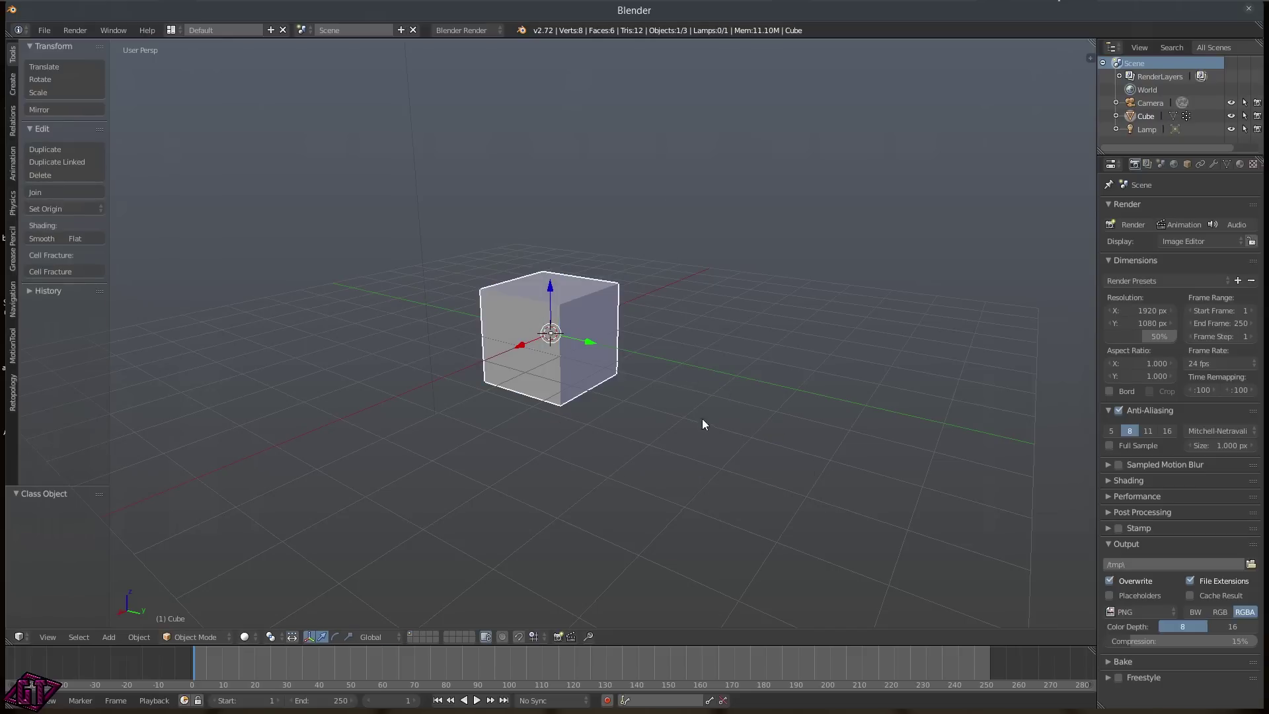
- Pull an upper corner vertex of the cube outward in Edit Mode and return to Object Mode
key(Tab)
click(708, 326)
scroll(614, 291, up, 4)
right_click(668, 248)
drag(702, 251, 850, 262)
middle_drag(604, 207, 769, 244)
right_click(674, 252)
drag(724, 264, 863, 329)
middle_drag(862, 329, 707, 327)
key(Tab)
middle_drag(731, 259, 723, 199)
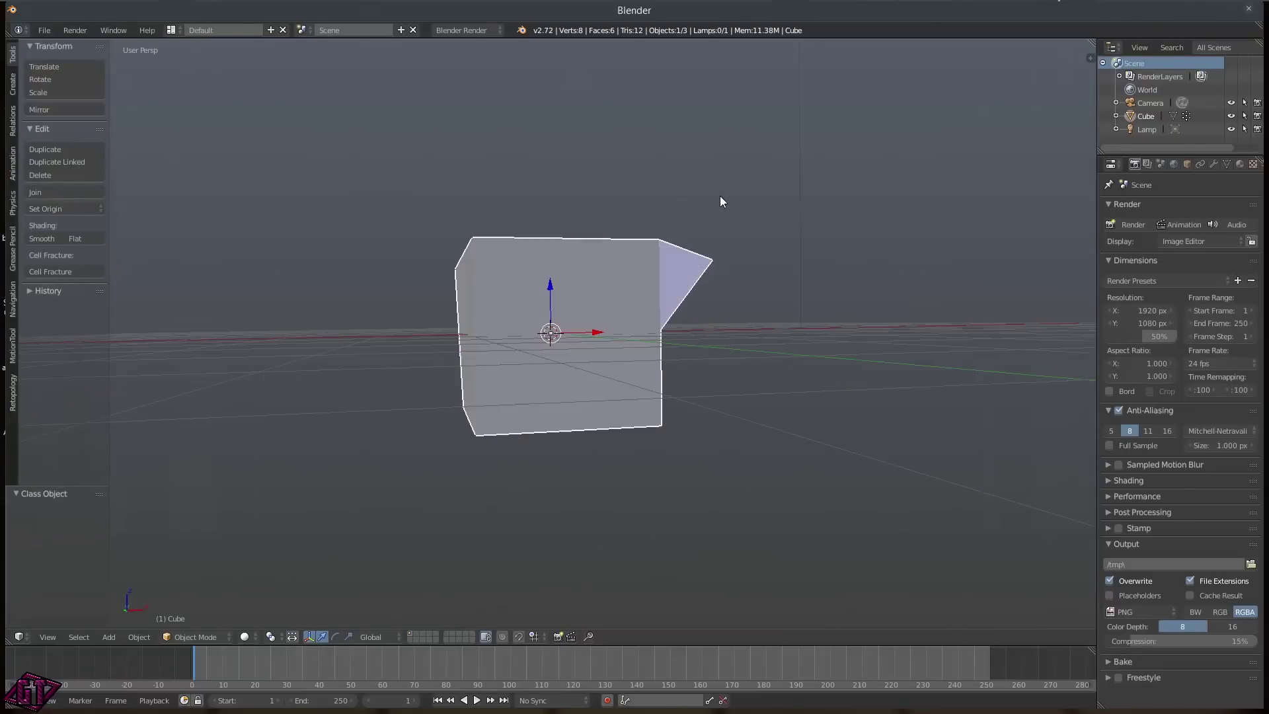
scroll(726, 250, down, 4)
middle_drag(608, 287, 591, 318)
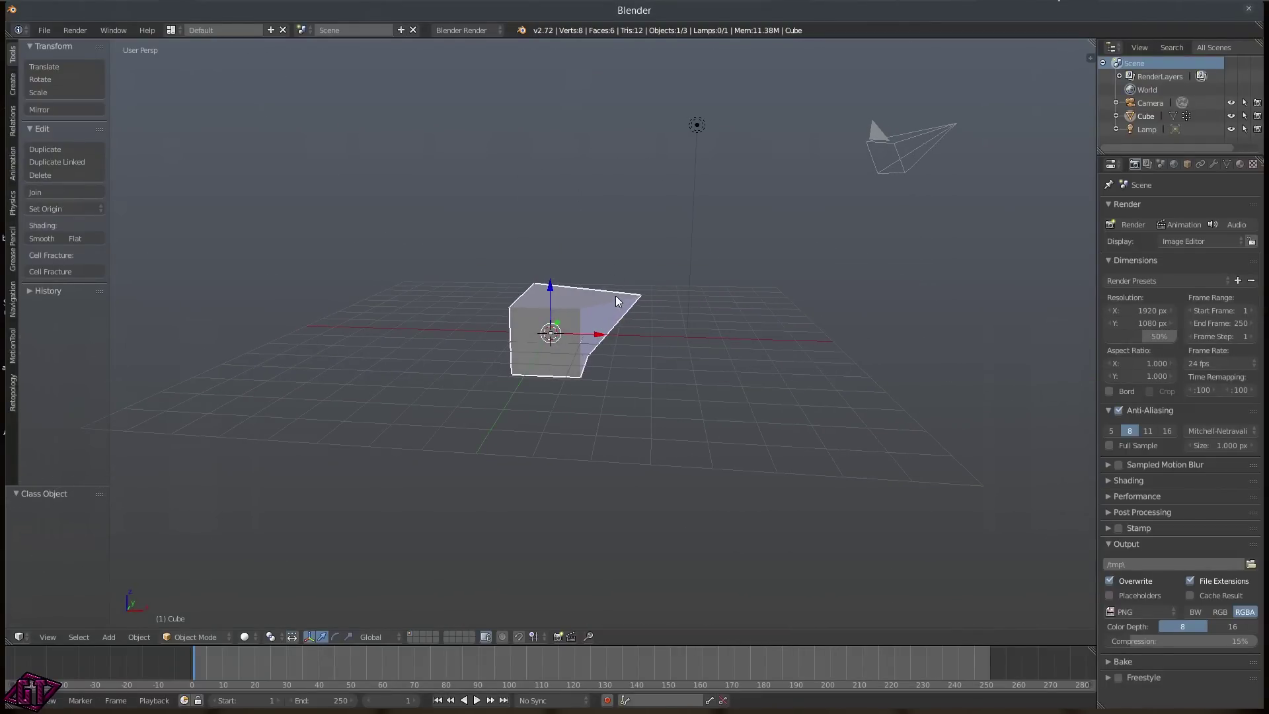
- Re-enter Edit Mode on the cube and undo the corner vertex move
key(Tab)
key(ctrl+z)
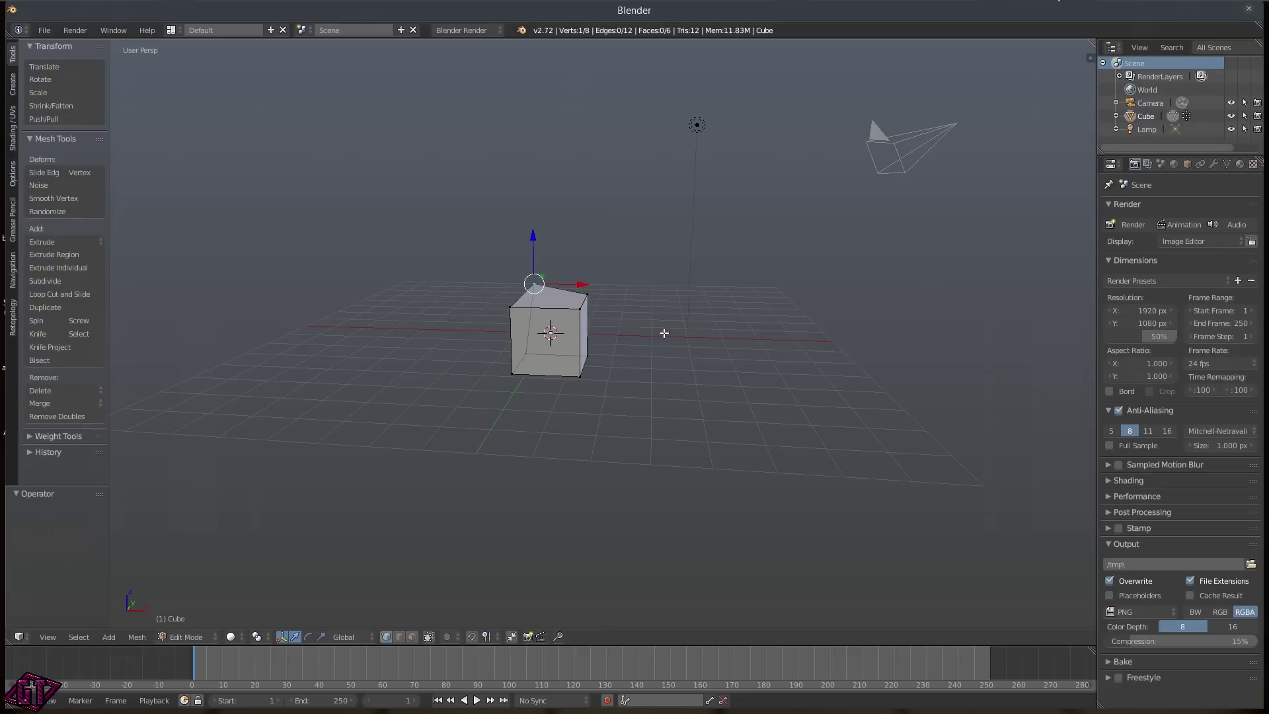
middle_drag(668, 332, 526, 356)
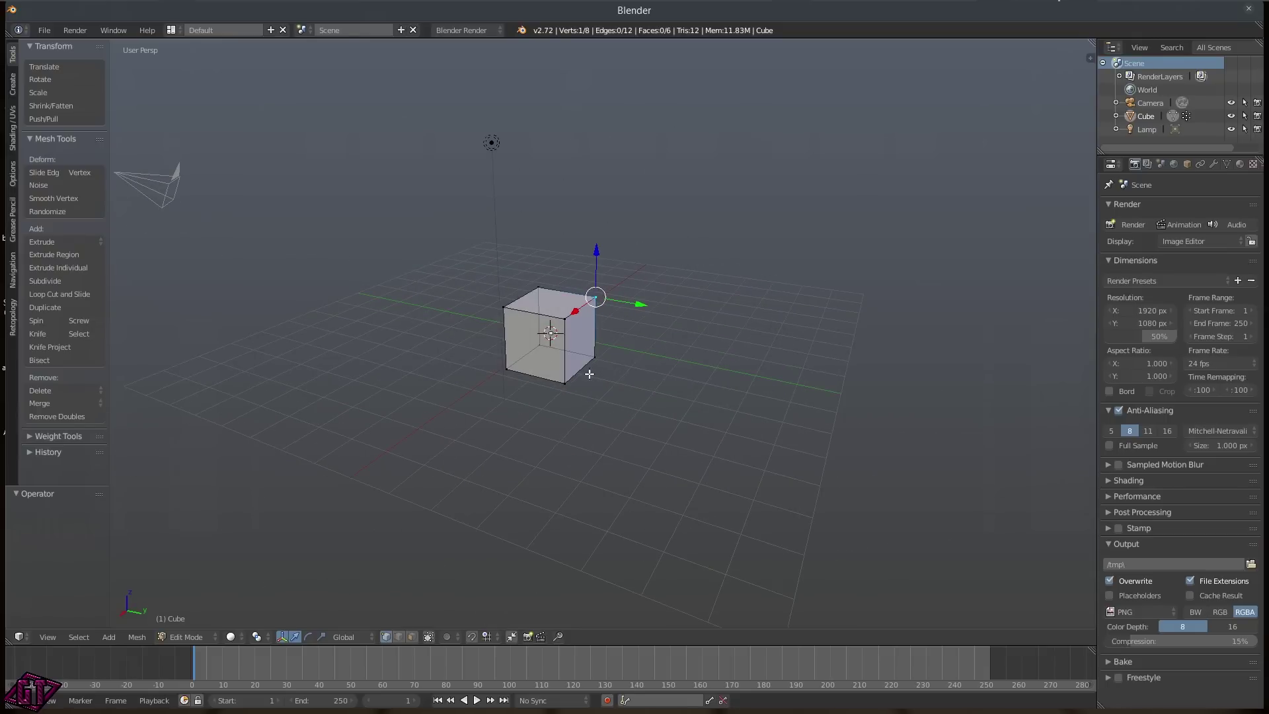
- Select the cube's four upper corner vertices one after another
middle_drag(556, 315, 659, 340)
middle_drag(599, 297, 615, 370)
scroll(616, 370, up, 6)
right_click(677, 285)
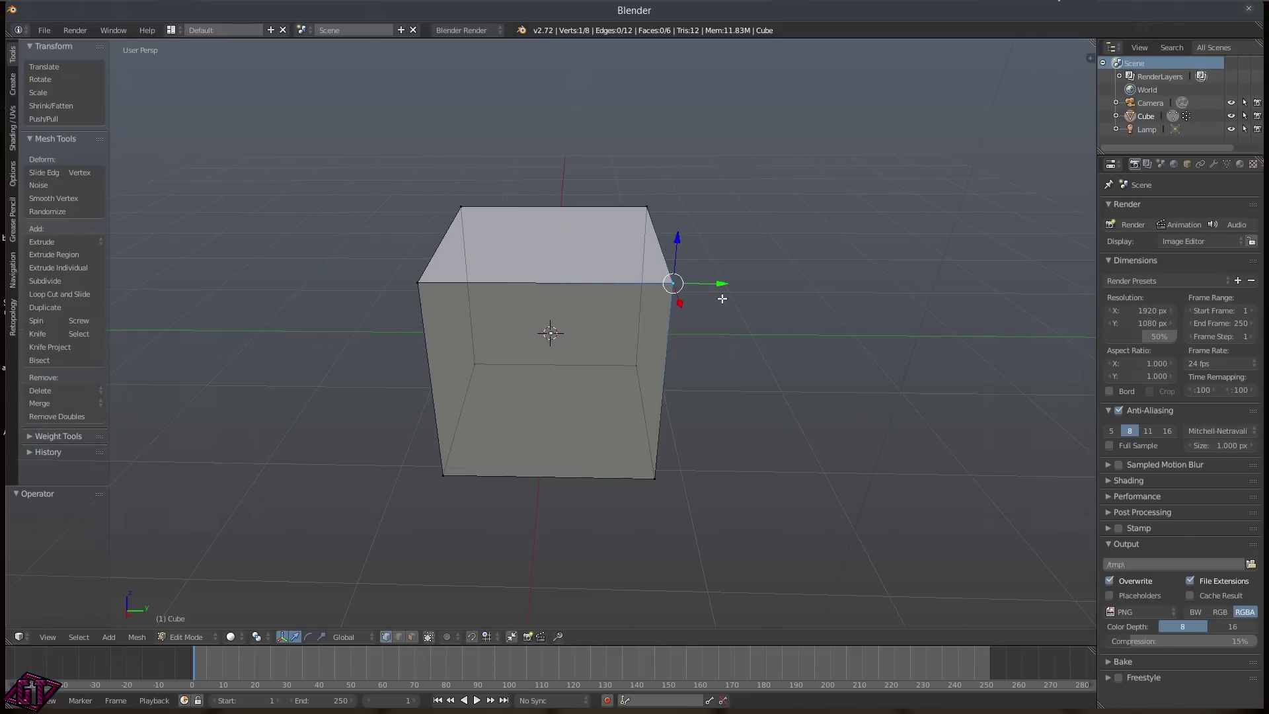
right_click(638, 205)
right_click(459, 205)
right_click(411, 282)
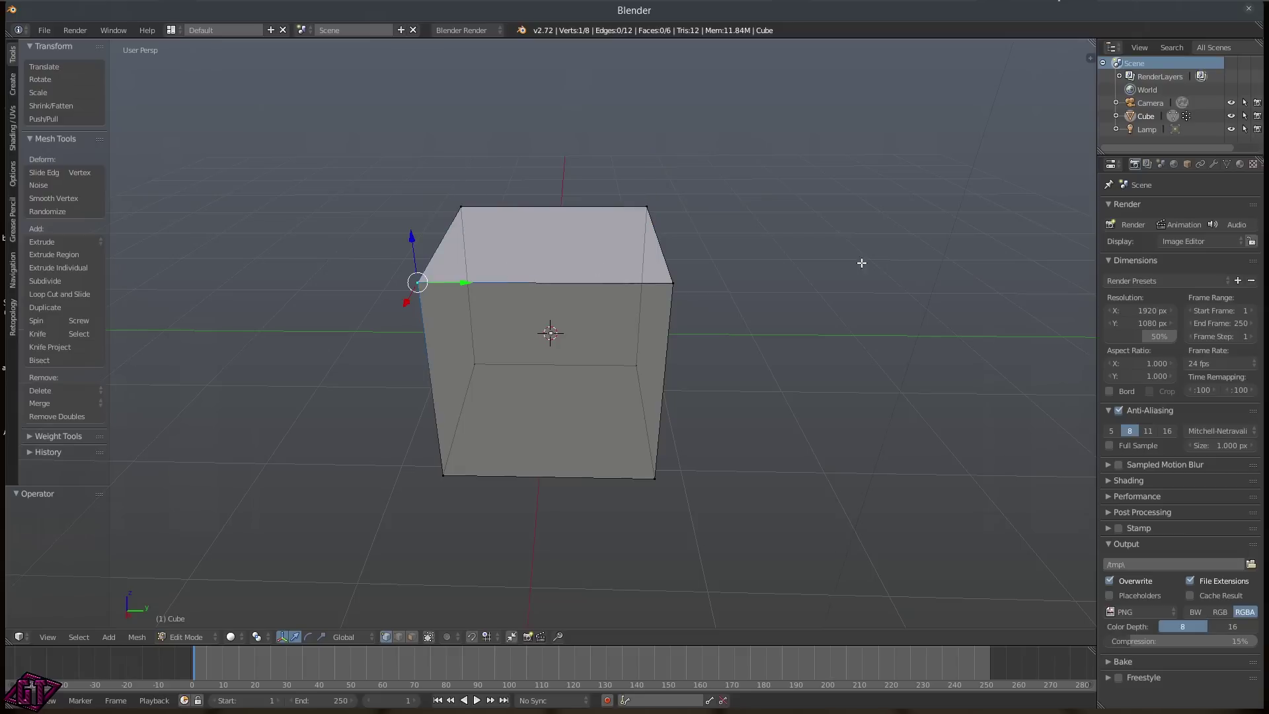
right_click(674, 285)
right_click(646, 205)
middle_drag(712, 264, 809, 299)
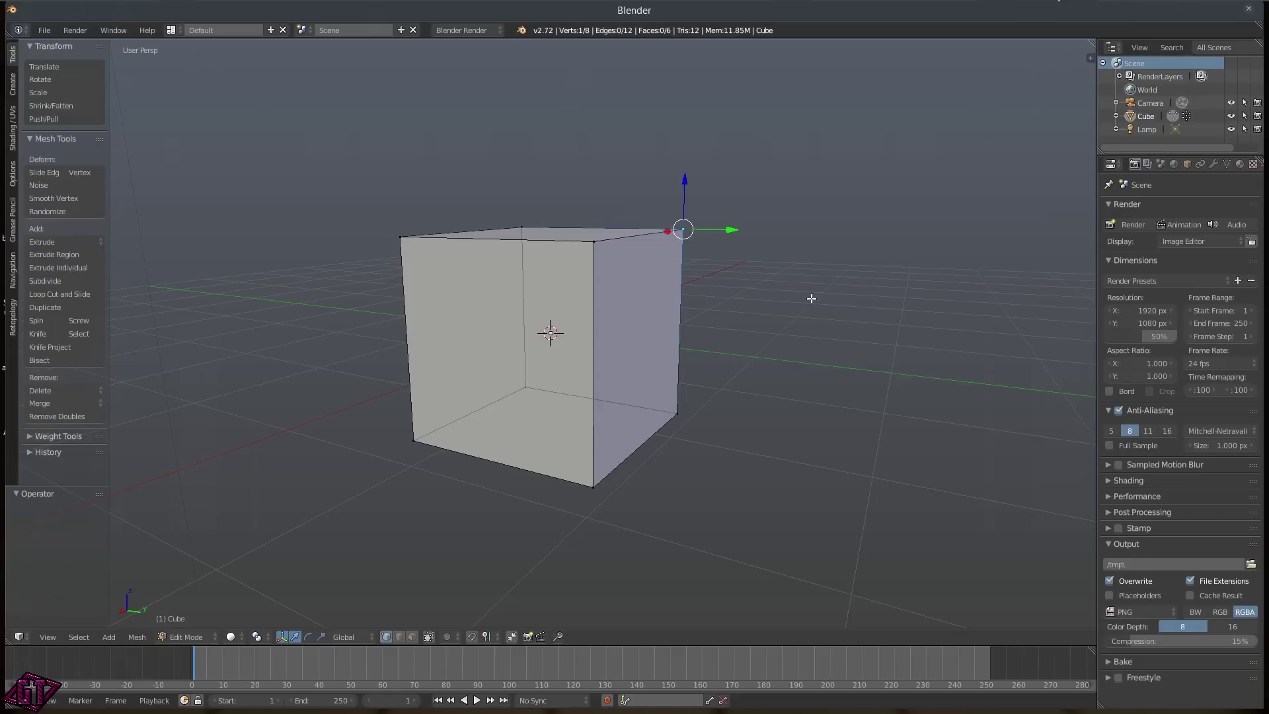
- Set snapping to Face with the Pie Snapping menu and change the mesh select mode to Edge
key(ctrl+shift+Tab)
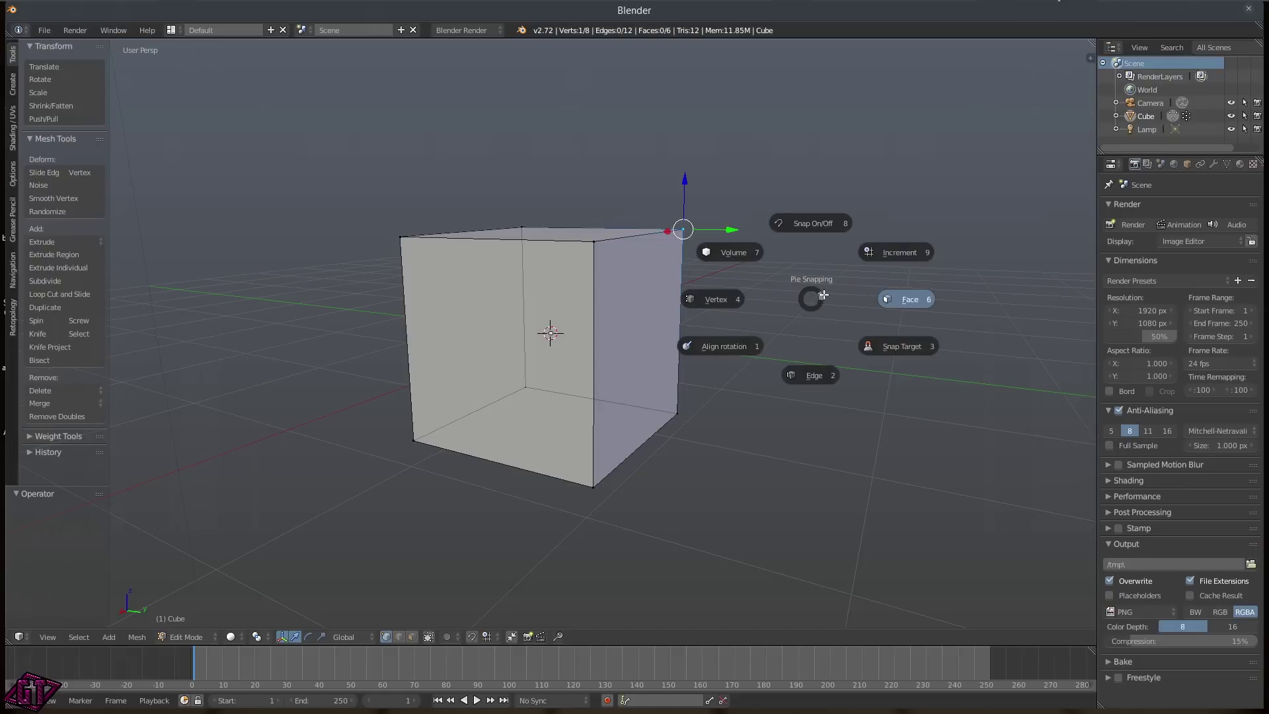
click(829, 295)
key(ctrl+Tab)
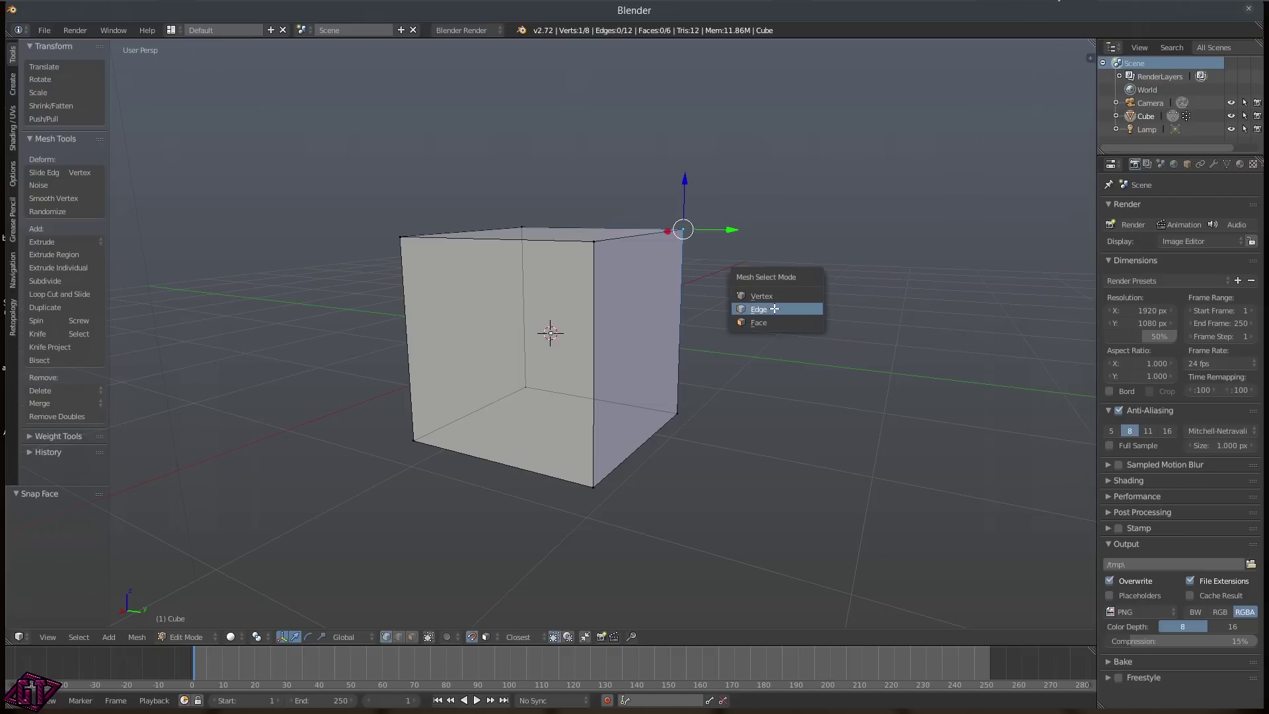
click(777, 308)
- Select several individual edges of the cube one after another
right_click(622, 234)
middle_drag(747, 236, 594, 265)
right_click(594, 265)
right_click(567, 335)
middle_drag(701, 333, 620, 330)
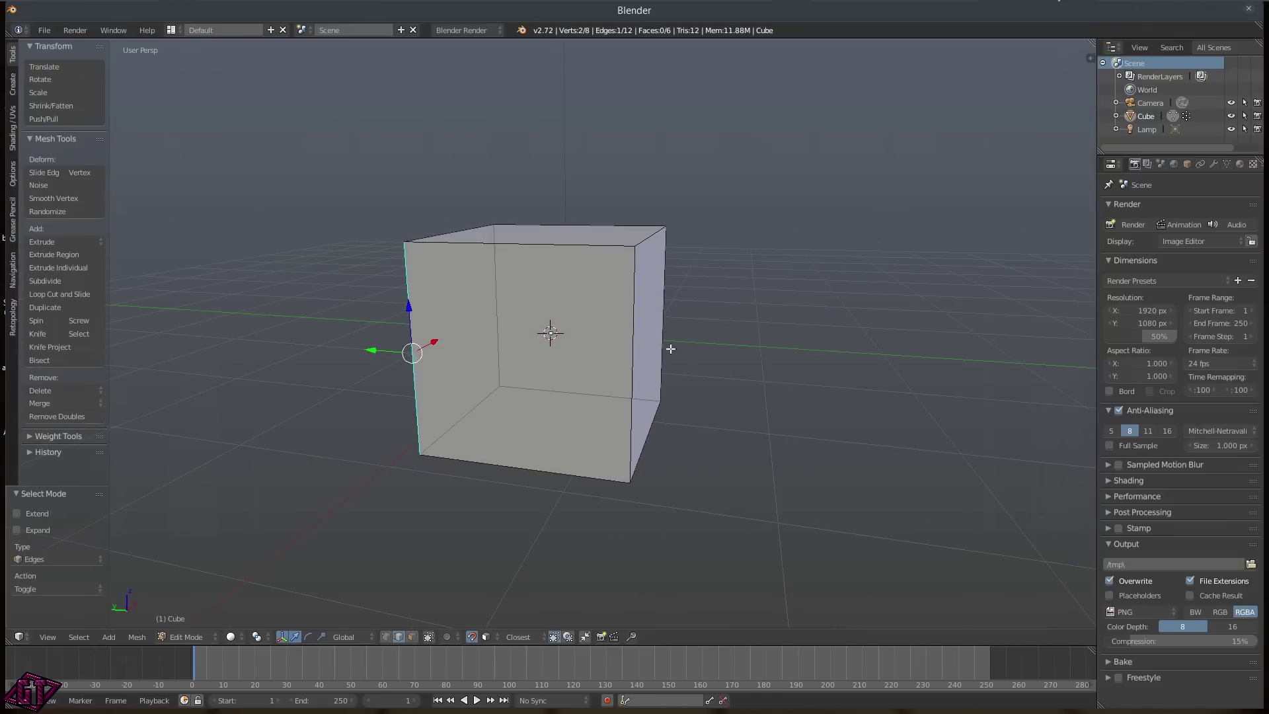
- Change the mesh select mode to Face and select a side face of the cube
key(ctrl+Tab)
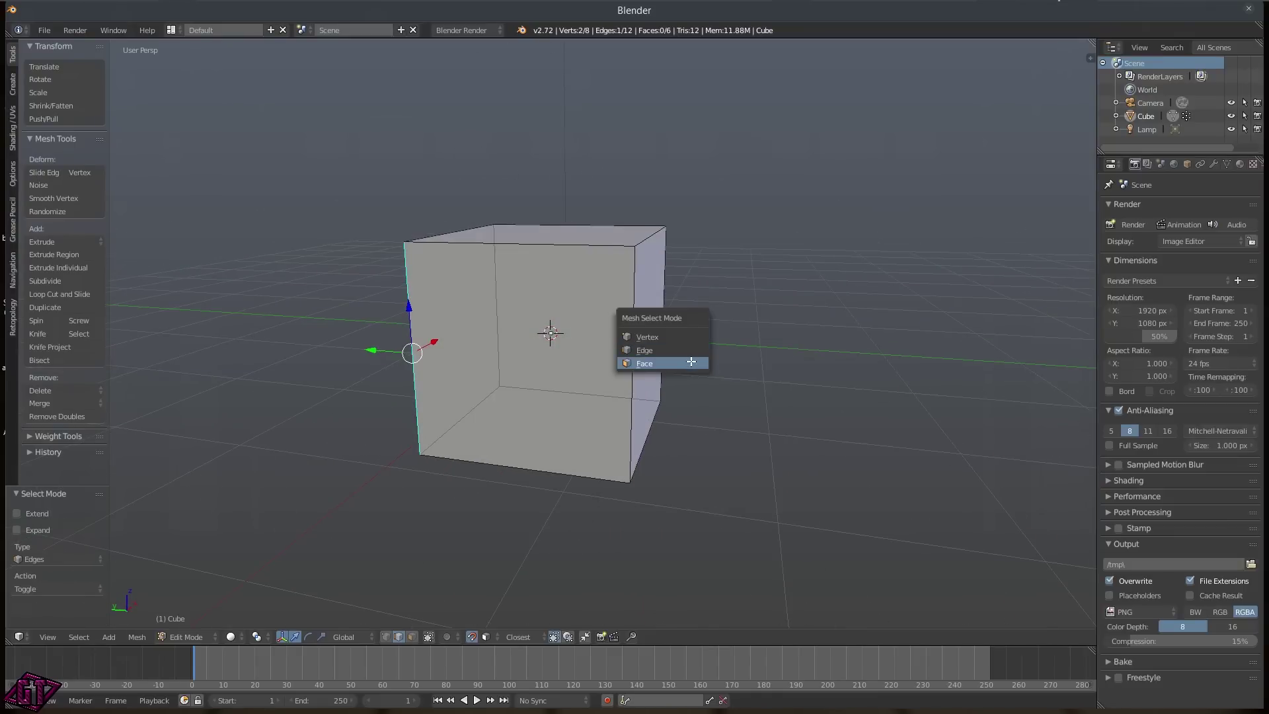
ctrl+click(683, 362)
right_click(533, 368)
middle_drag(533, 368, 554, 290)
key(g)
key(Escape)
- Move the selected side face about 1.11 units along the X axis and select the top face
middle_drag(637, 304, 529, 370)
key(g)
key(x)
click(309, 334)
right_click(526, 244)
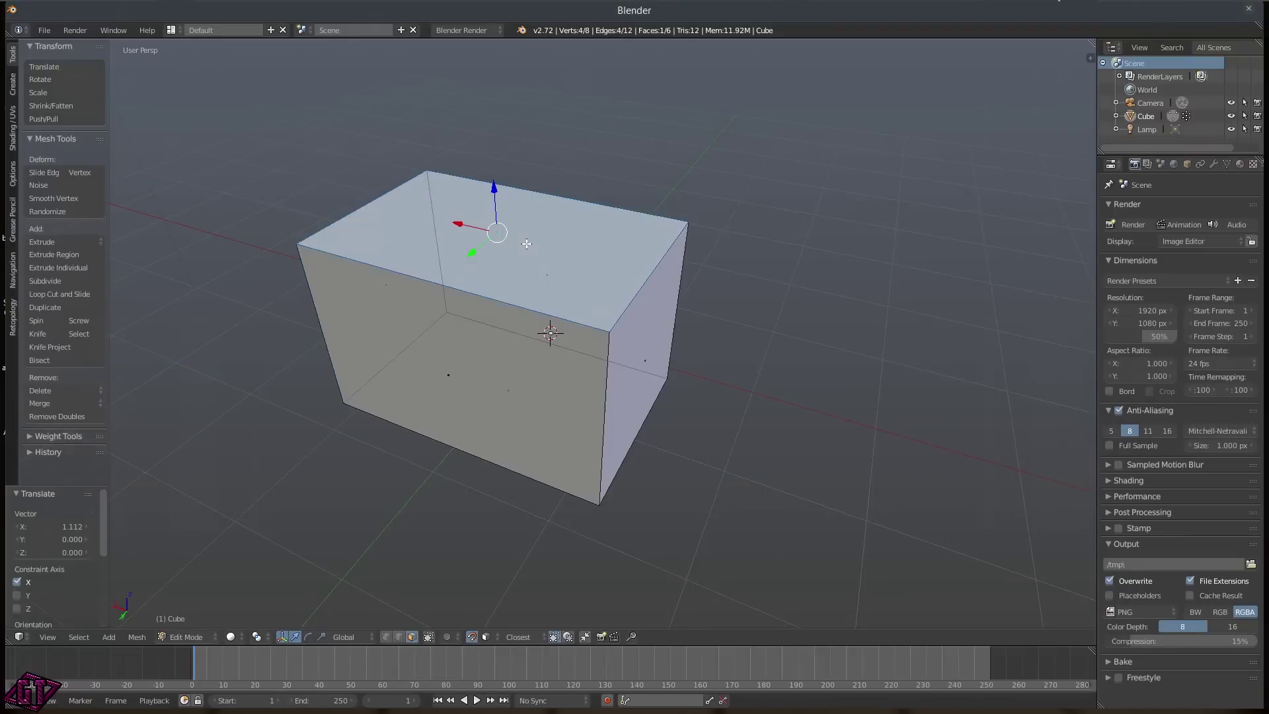
- Move the selected top face up about 0.34 units along the Z axis
key(g)
key(z)
click(787, 130)
middle_drag(787, 130, 653, 345)
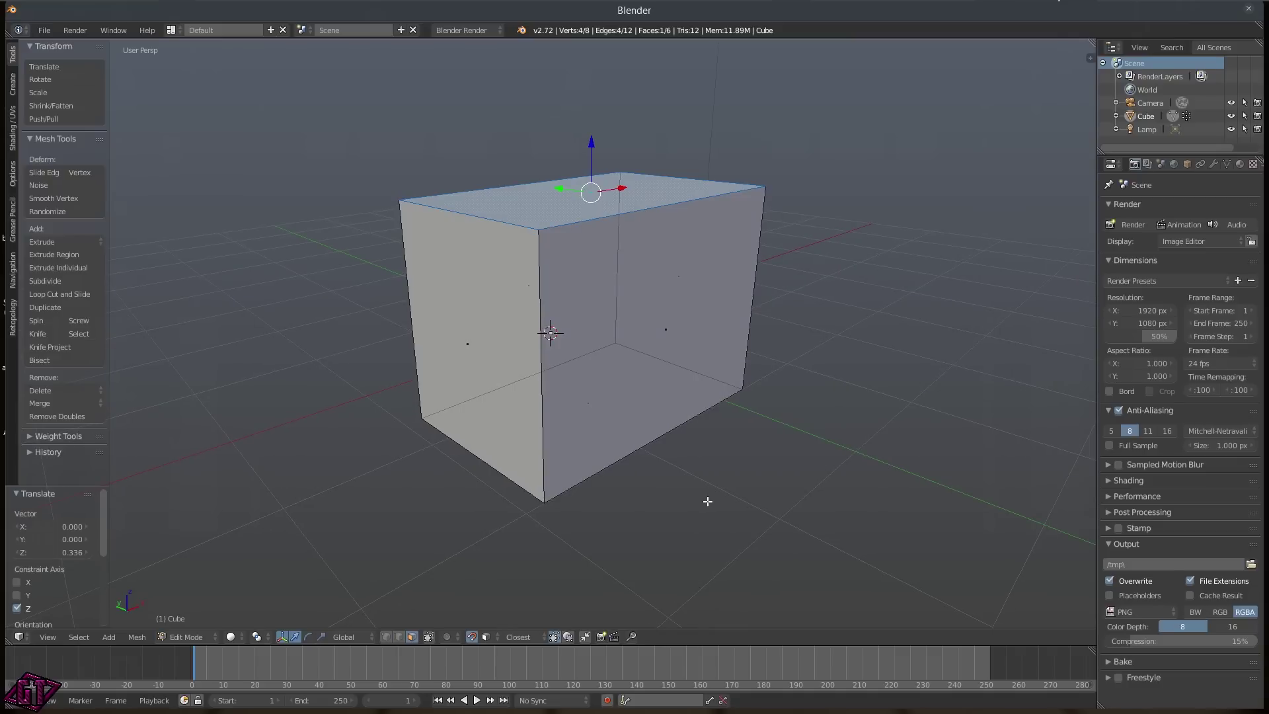
- Move one end face of the box about -0.72 units along X and the opposite end face about 0.94 units along X
middle_drag(862, 345, 620, 347)
scroll(620, 347, down, 4)
middle_drag(725, 345, 488, 351)
drag(541, 325, 489, 324)
mouse_move(681, 343)
middle_down()
mouse_move(654, 337)
mouse_move(664, 335)
middle_up()
right_click(671, 336)
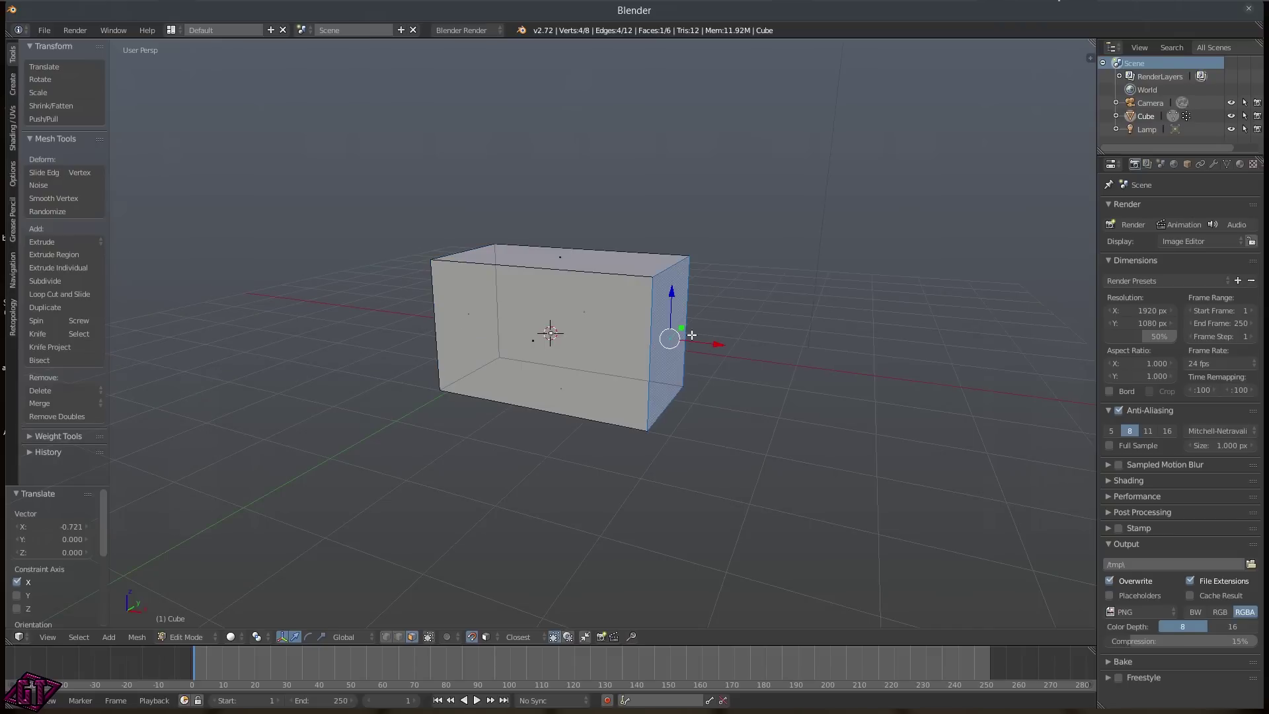
drag(720, 343, 856, 390)
middle_drag(855, 391, 663, 333)
- Select the long side face and move it along the Y axis, finishing with a move of about -0.71 units
right_click(537, 329)
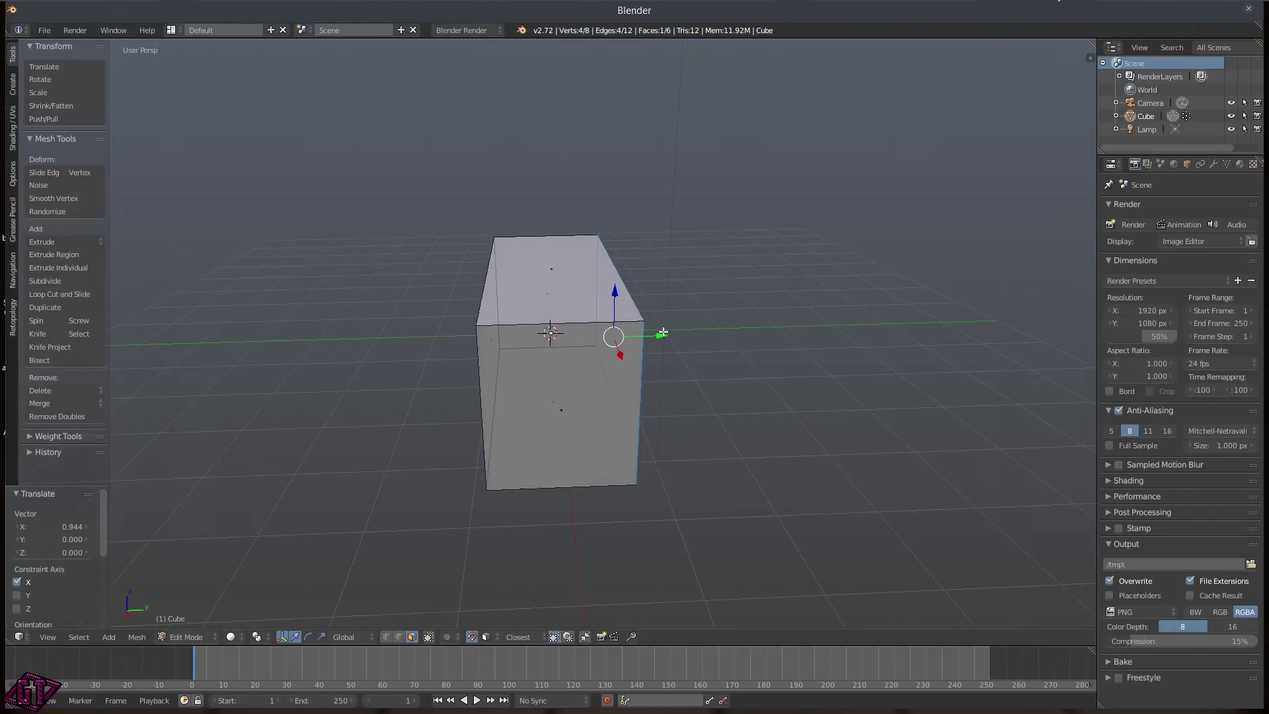
drag(661, 336, 688, 335)
middle_drag(819, 353, 511, 333)
drag(442, 322, 486, 322)
middle_drag(486, 322, 673, 353)
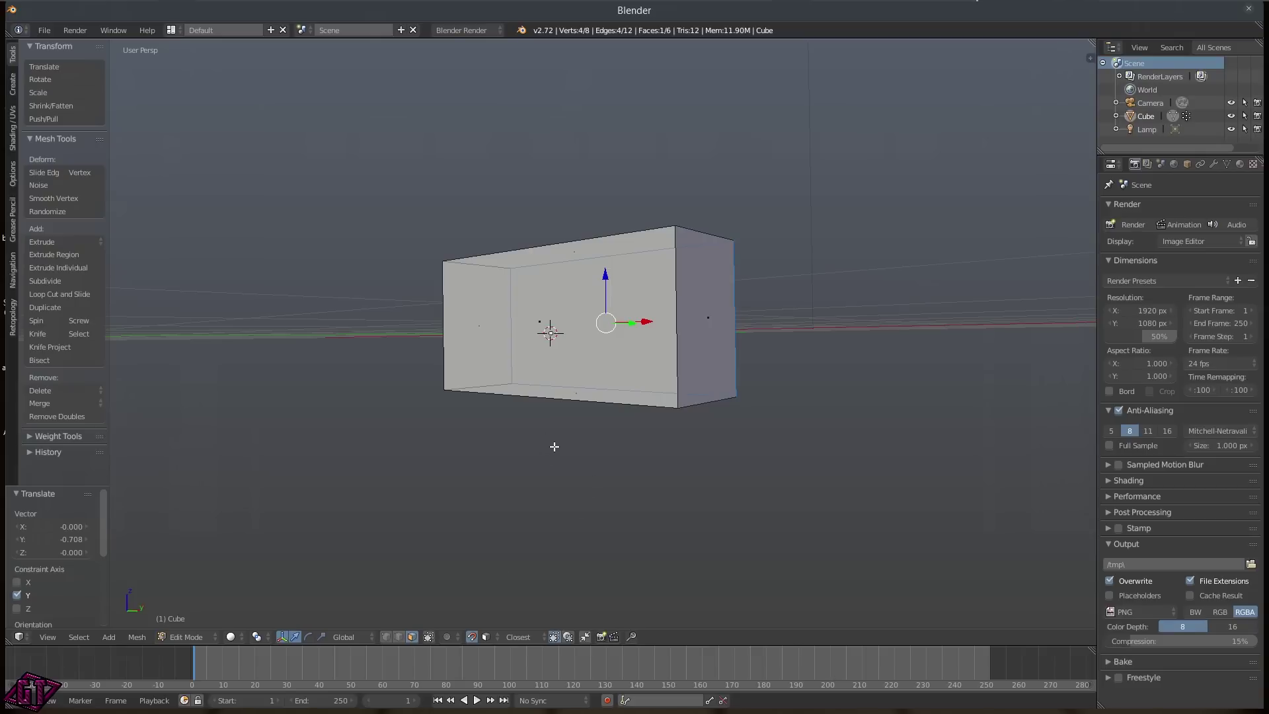
- Switch to Object mode and set the transform manipulator to Translate with the Manipulator pie menu
middle_drag(728, 238, 742, 337)
key(Tab)
click(741, 257)
middle_drag(788, 298, 678, 267)
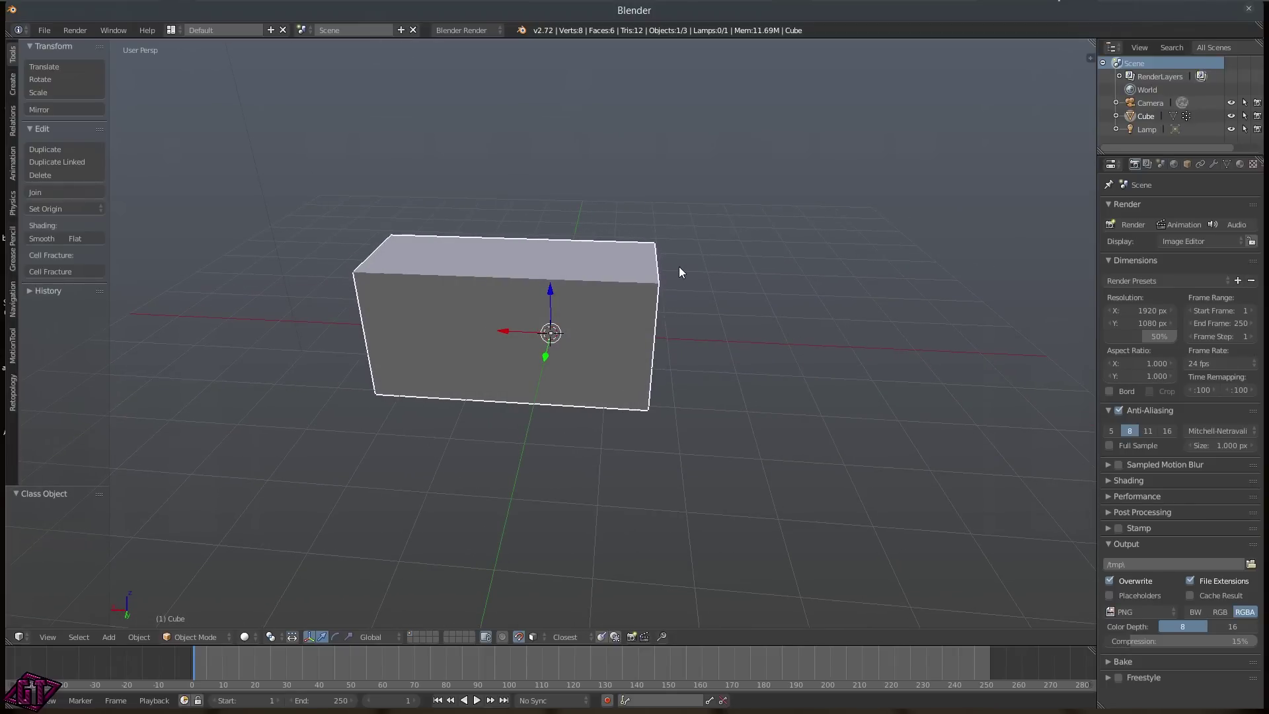
key(ctrl+space)
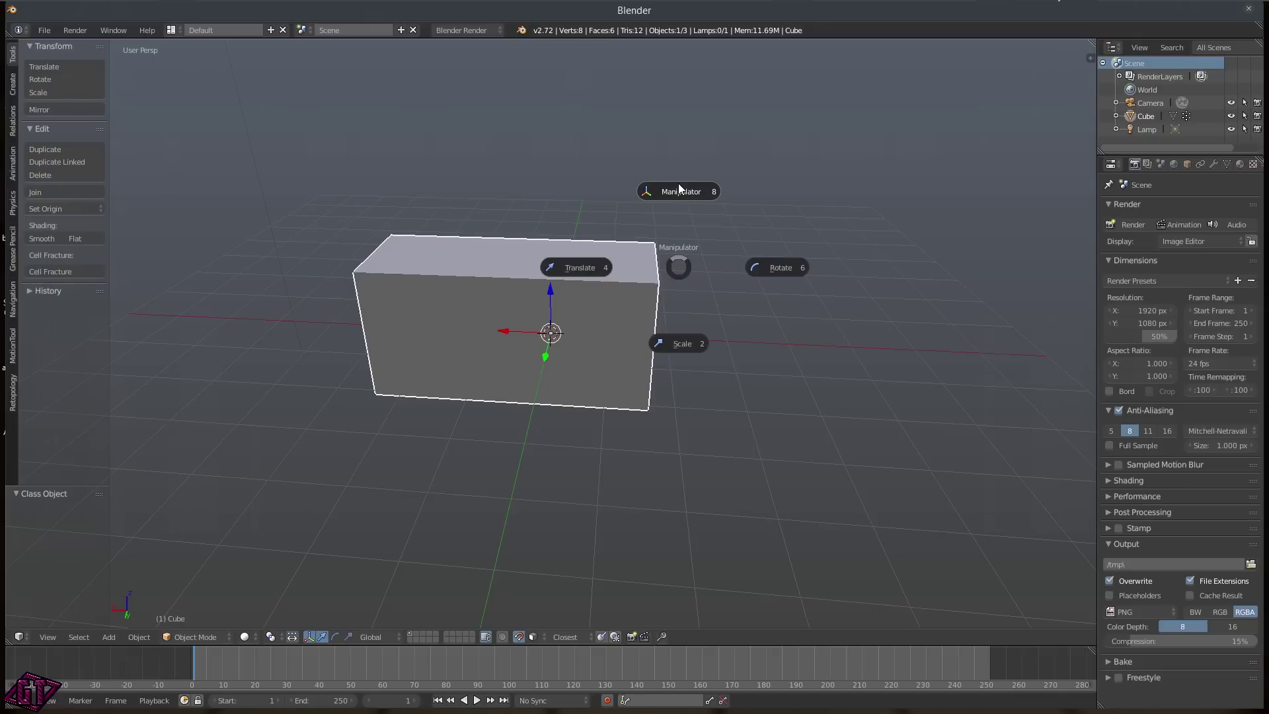
click(566, 266)
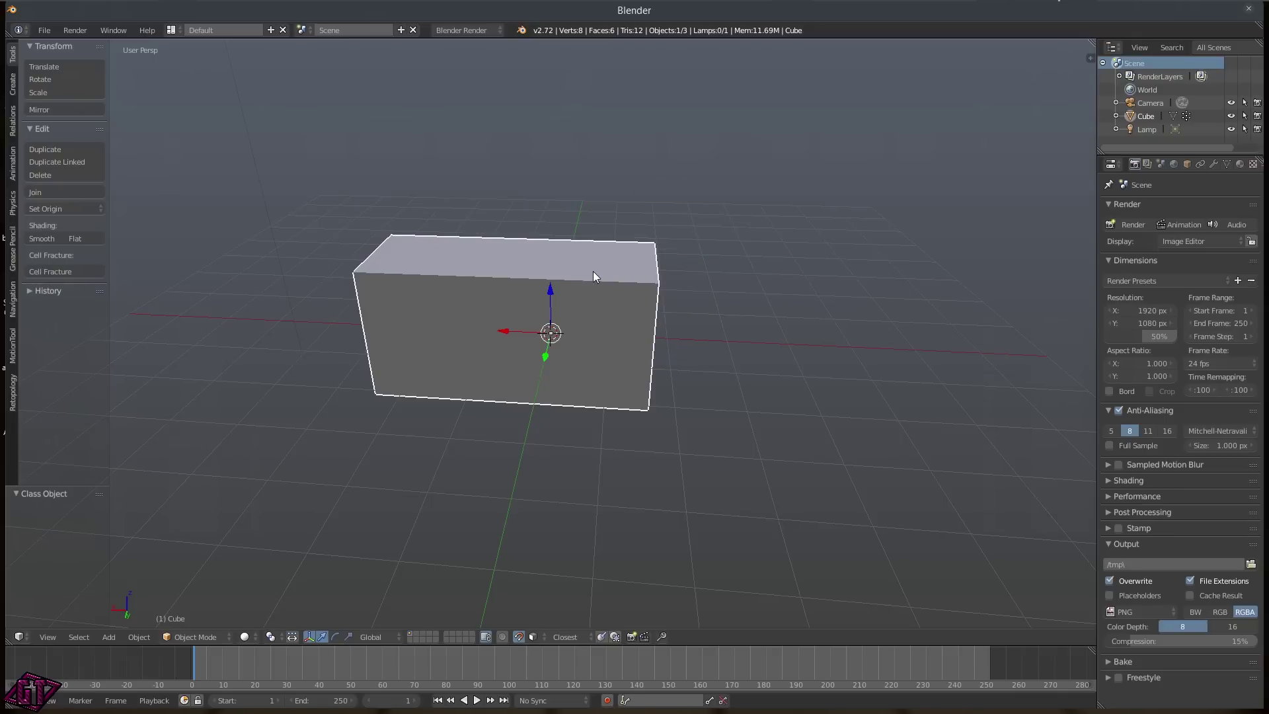
- Try moving the whole box about 0.06 and about -0.04 units along the Y axis, and undo both moves
drag(545, 357, 586, 327)
mouse_move(572, 353)
middle_down()
mouse_move(699, 348)
mouse_move(574, 338)
middle_up()
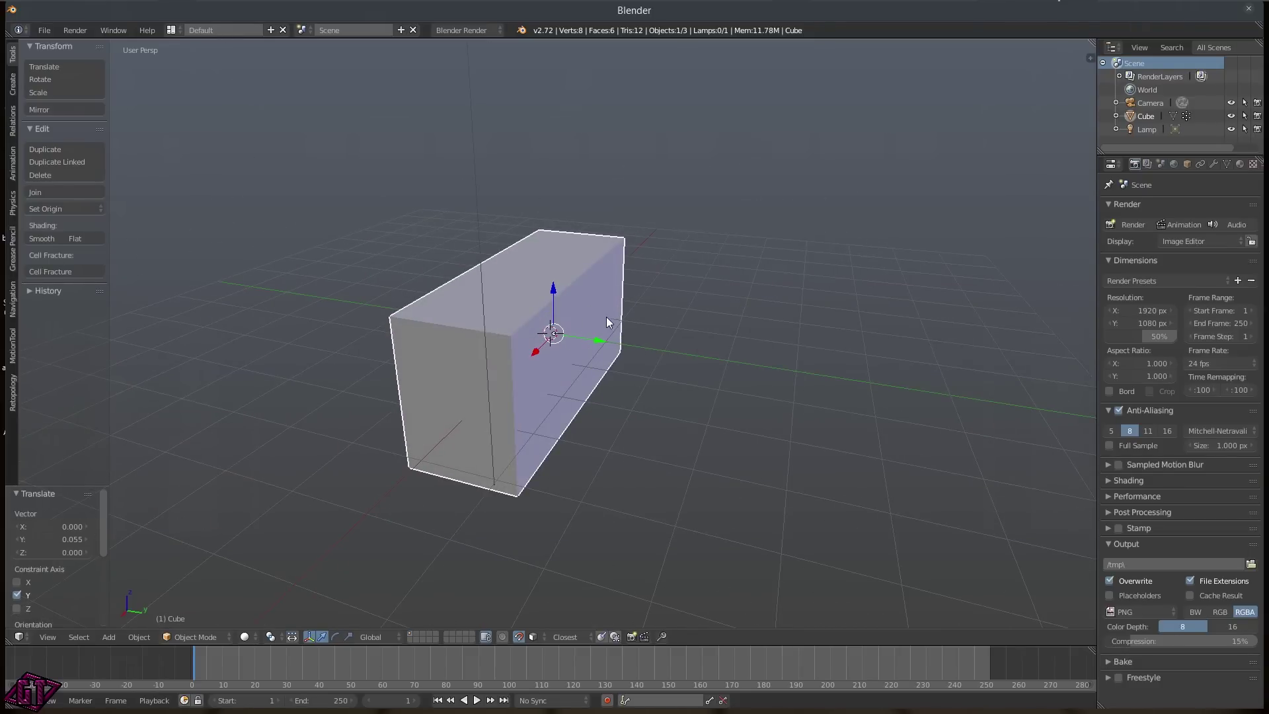
drag(600, 342, 602, 337)
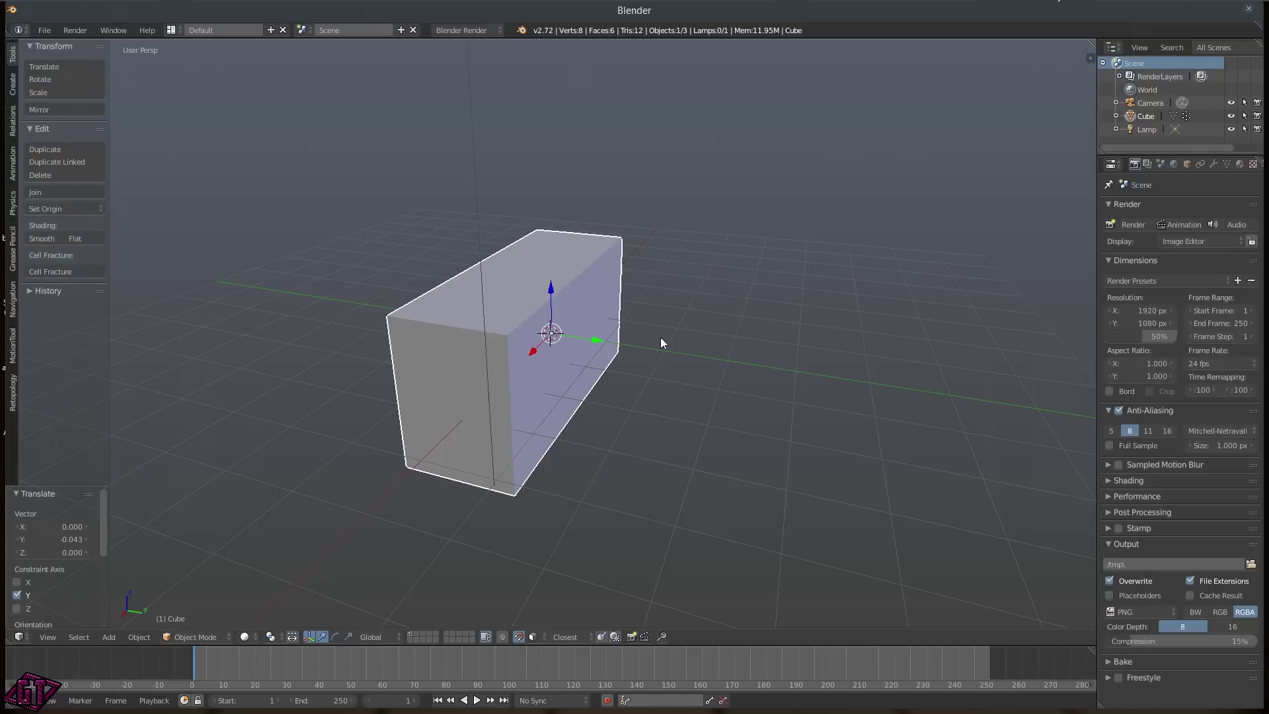
key(ctrl+z)
key(ctrl+z)
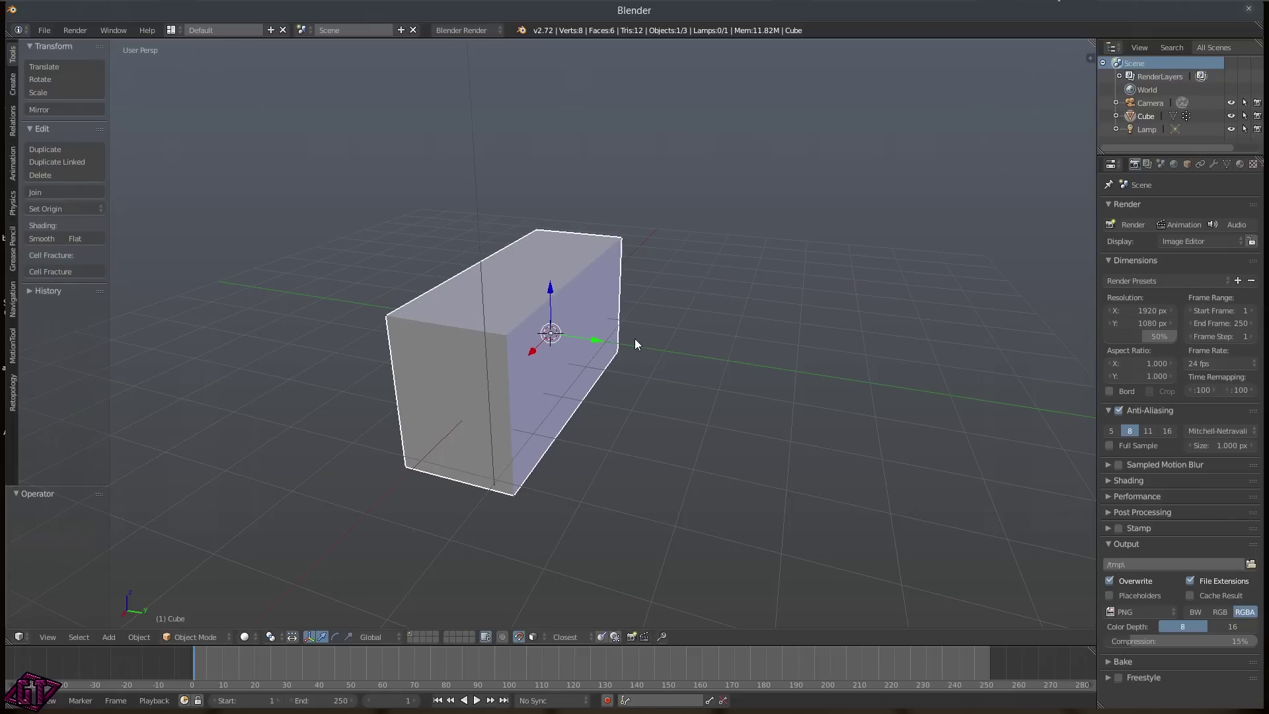
- Set the manipulator to Rotate and enter Edit mode with Face selection through the pie menus
key(ctrl+space)
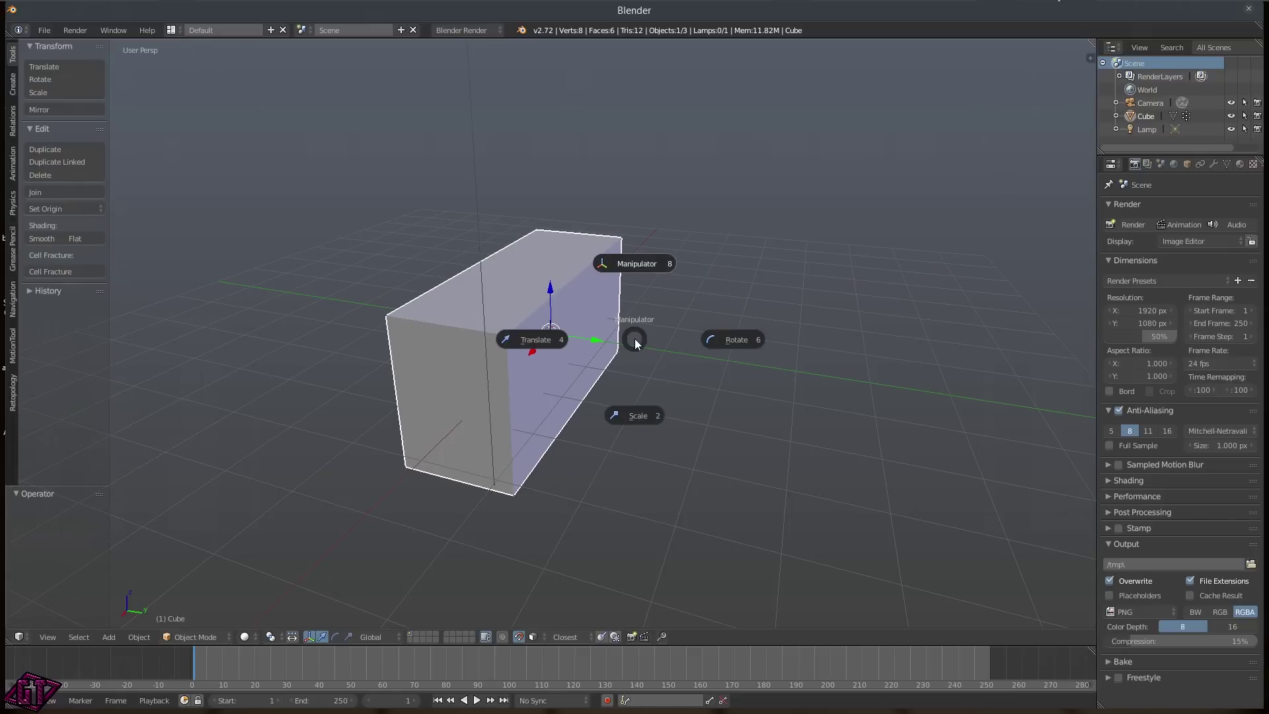
click(724, 340)
middle_drag(554, 338, 557, 347)
key(Tab)
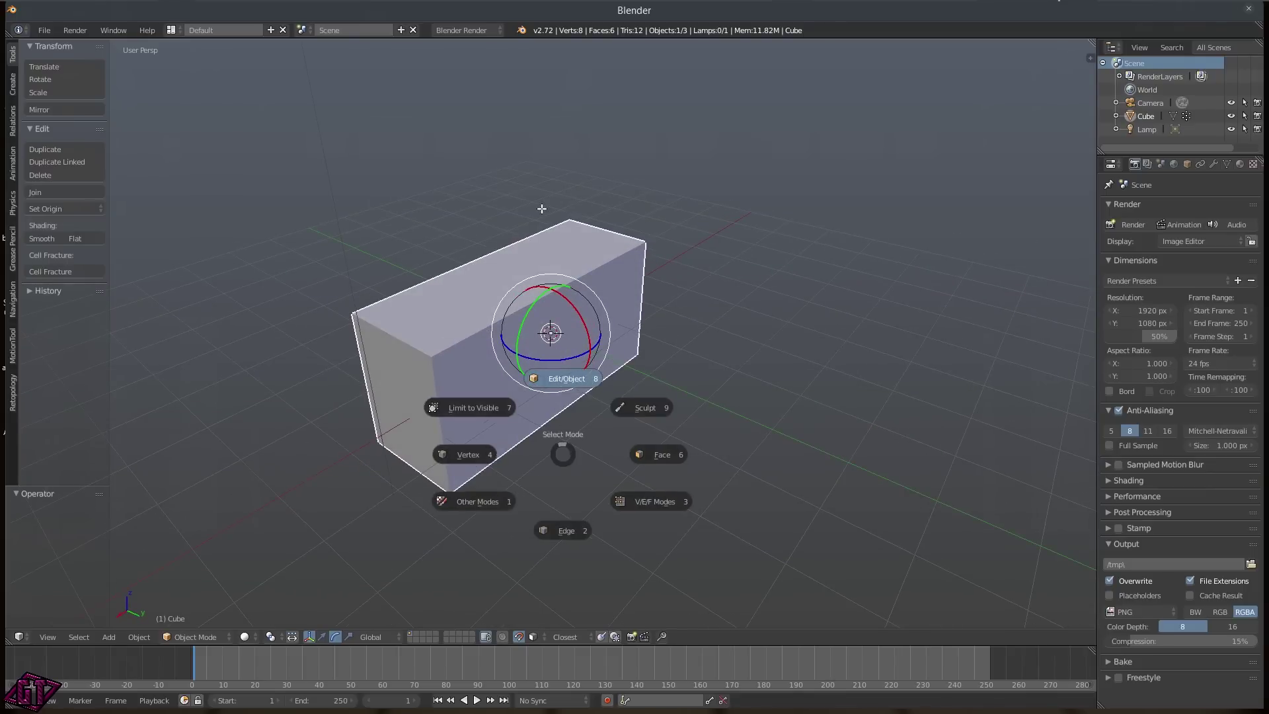
click(657, 453)
- Try rotating the selected side face about 13.9° around the X axis and undo the rotation
middle_drag(657, 454, 621, 340)
mouse_move(598, 326)
mouse_down()
mouse_move(625, 337)
mouse_move(585, 311)
mouse_move(566, 314)
mouse_move(618, 345)
mouse_move(579, 311)
mouse_move(595, 320)
mouse_up()
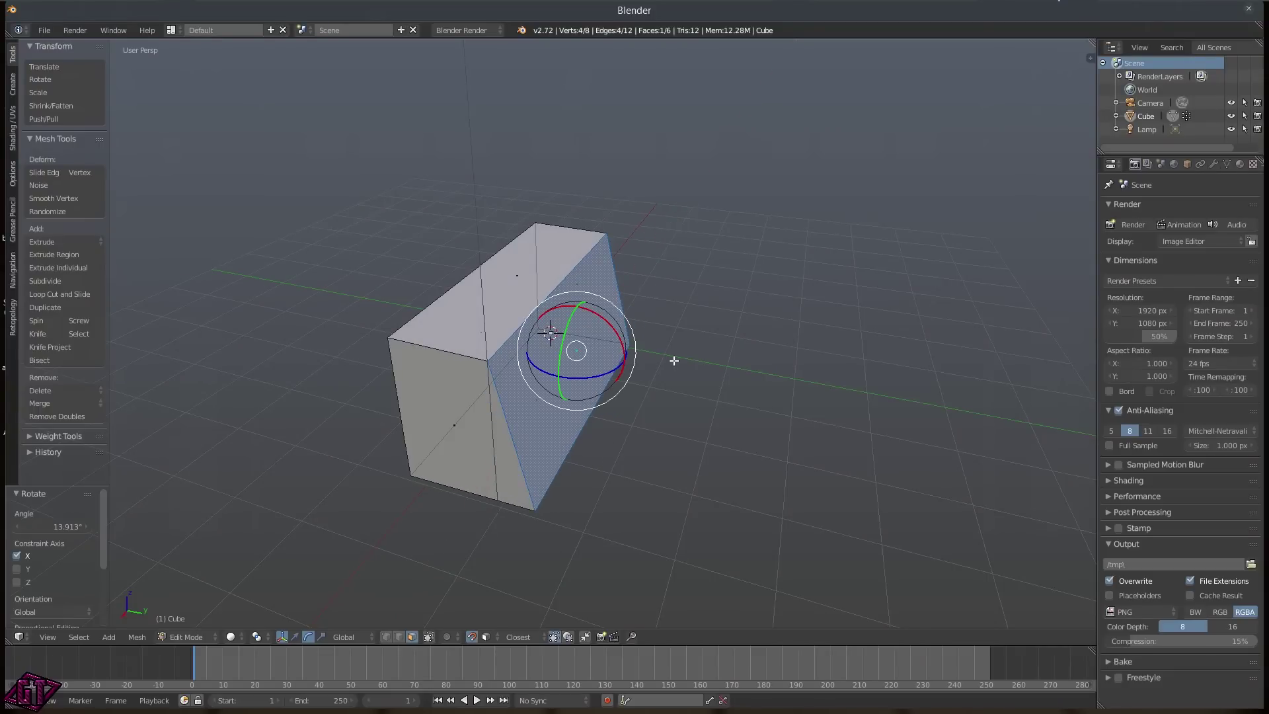
key(ctrl+z)
- Set the manipulator to Scale and scale the side face by about 2.97 along Y, 3.61 along Z and 2.71 along X
key(ctrl+space)
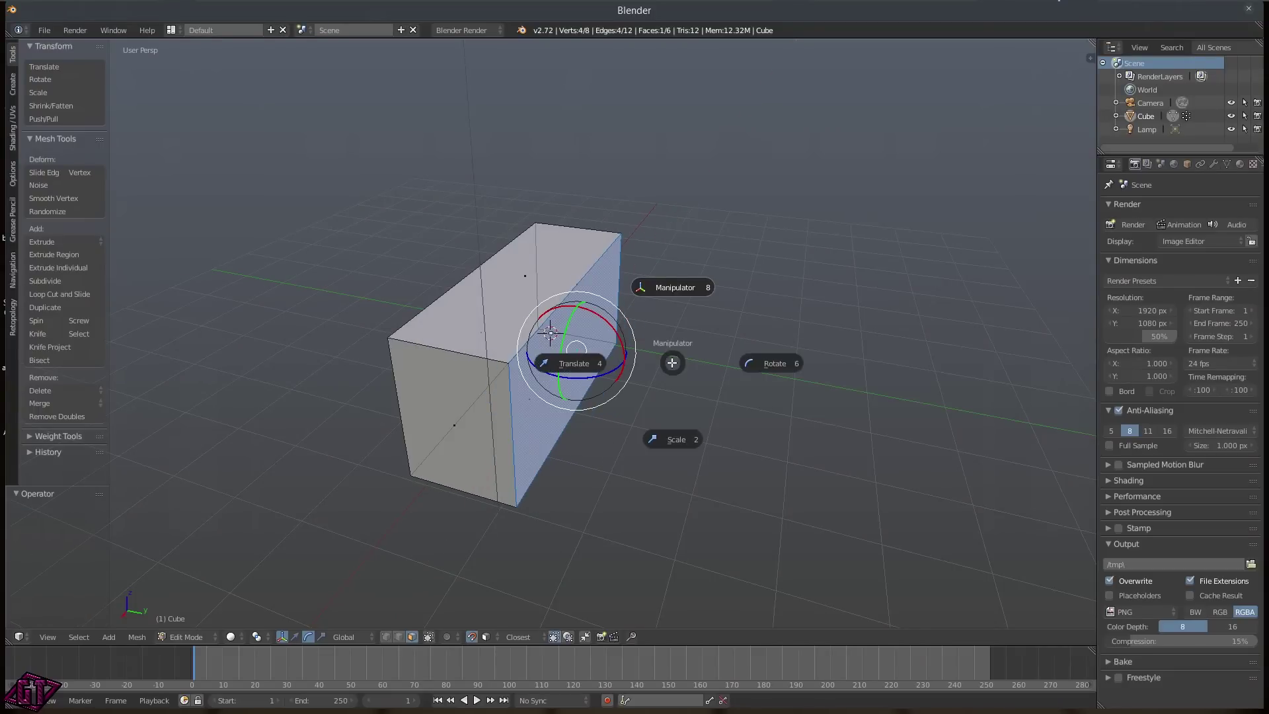
click(670, 434)
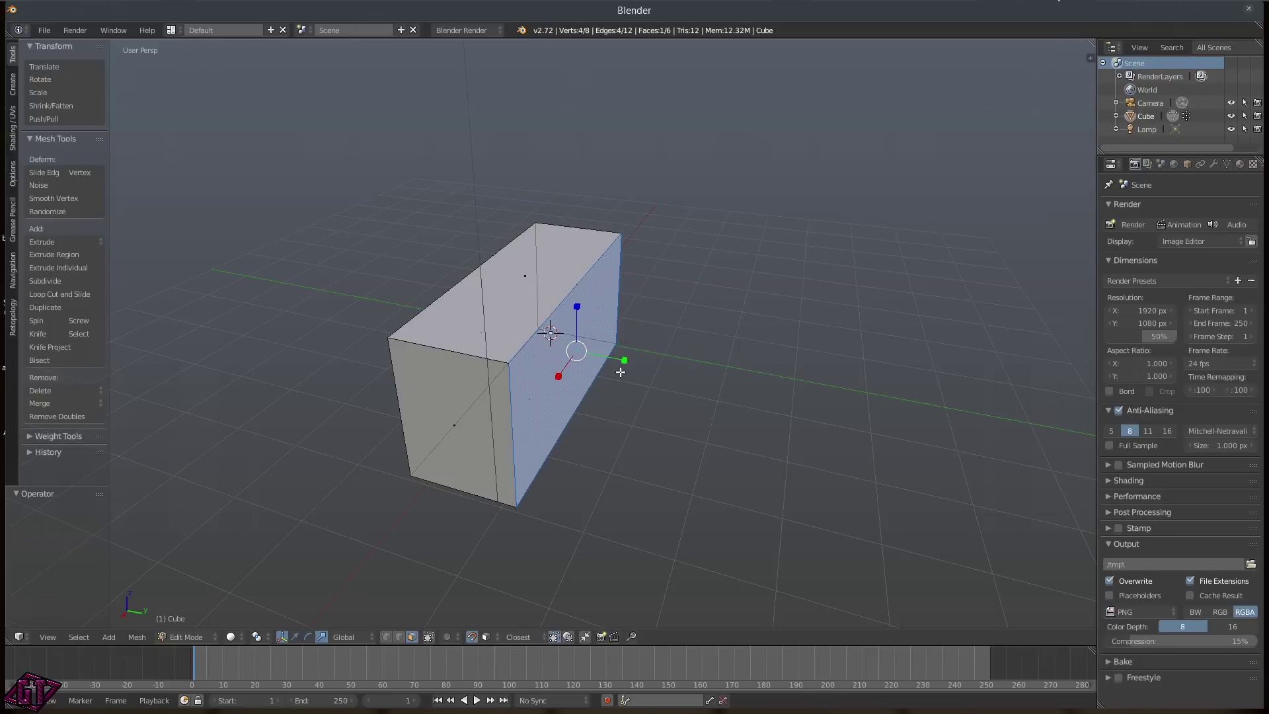
drag(625, 360, 655, 232)
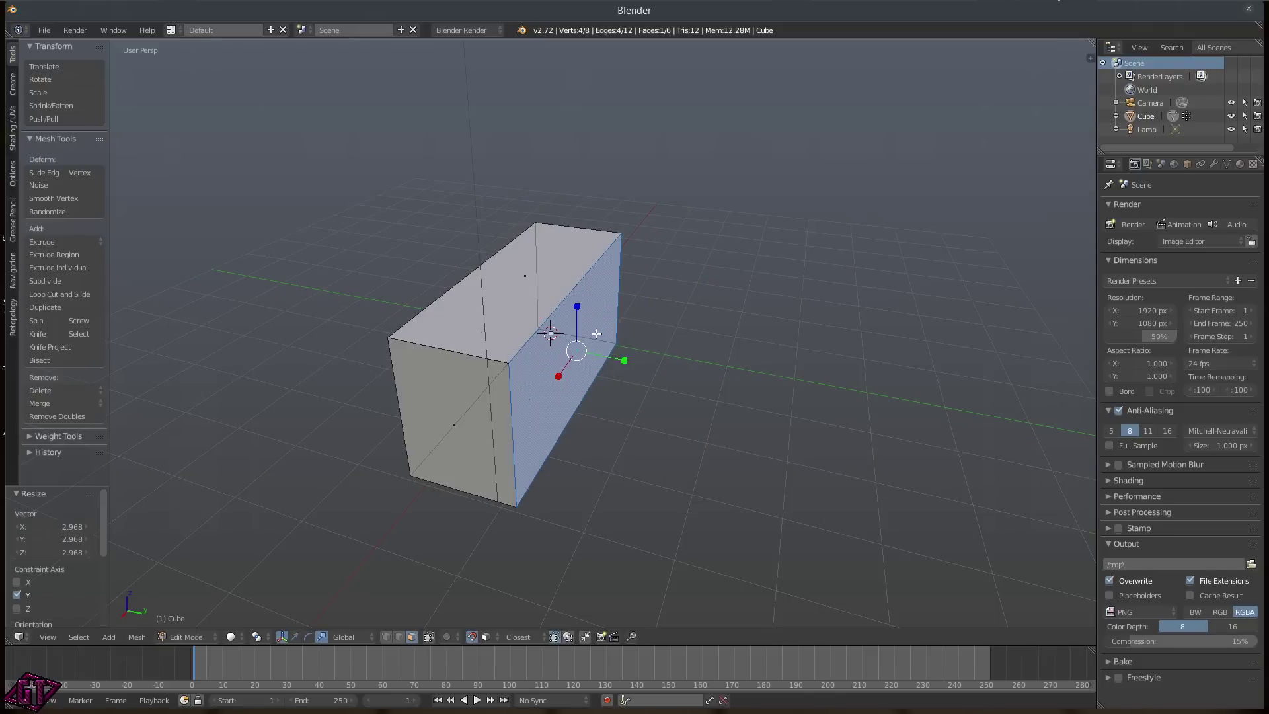
drag(570, 300, 583, 187)
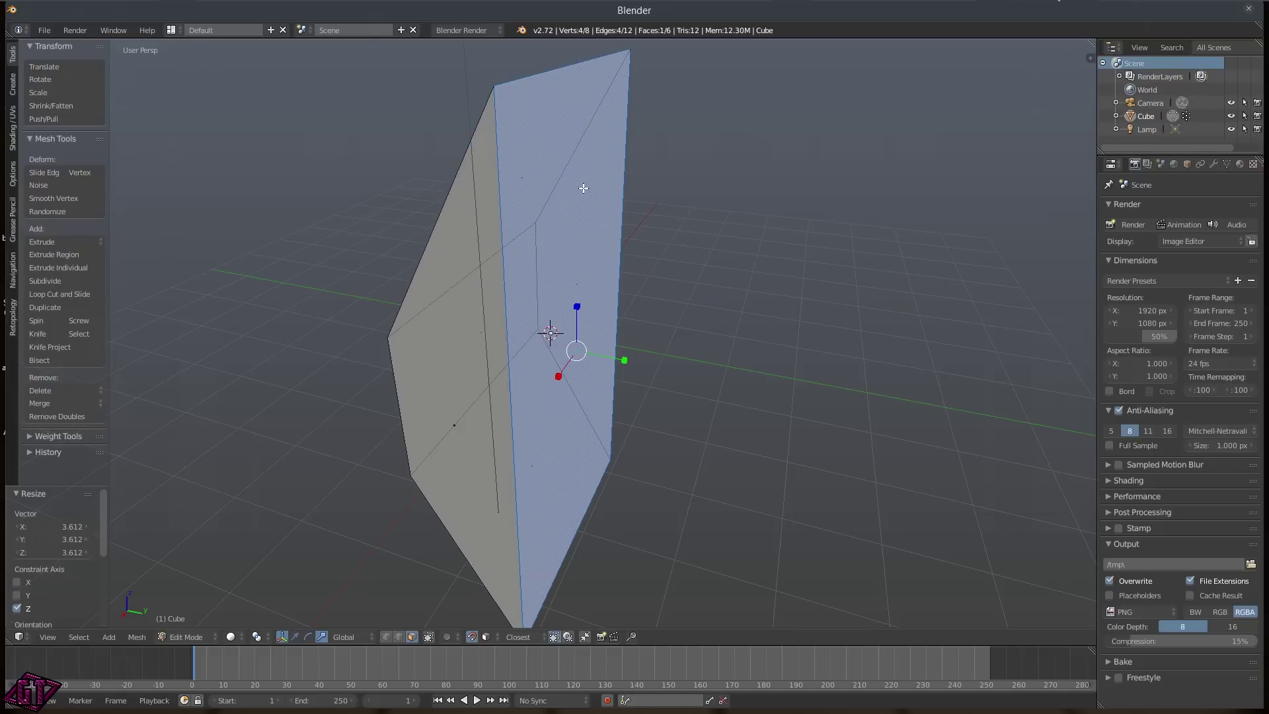
mouse_move(552, 378)
mouse_down()
mouse_move(482, 425)
mouse_move(551, 400)
mouse_up()
scroll(551, 400, down, 8)
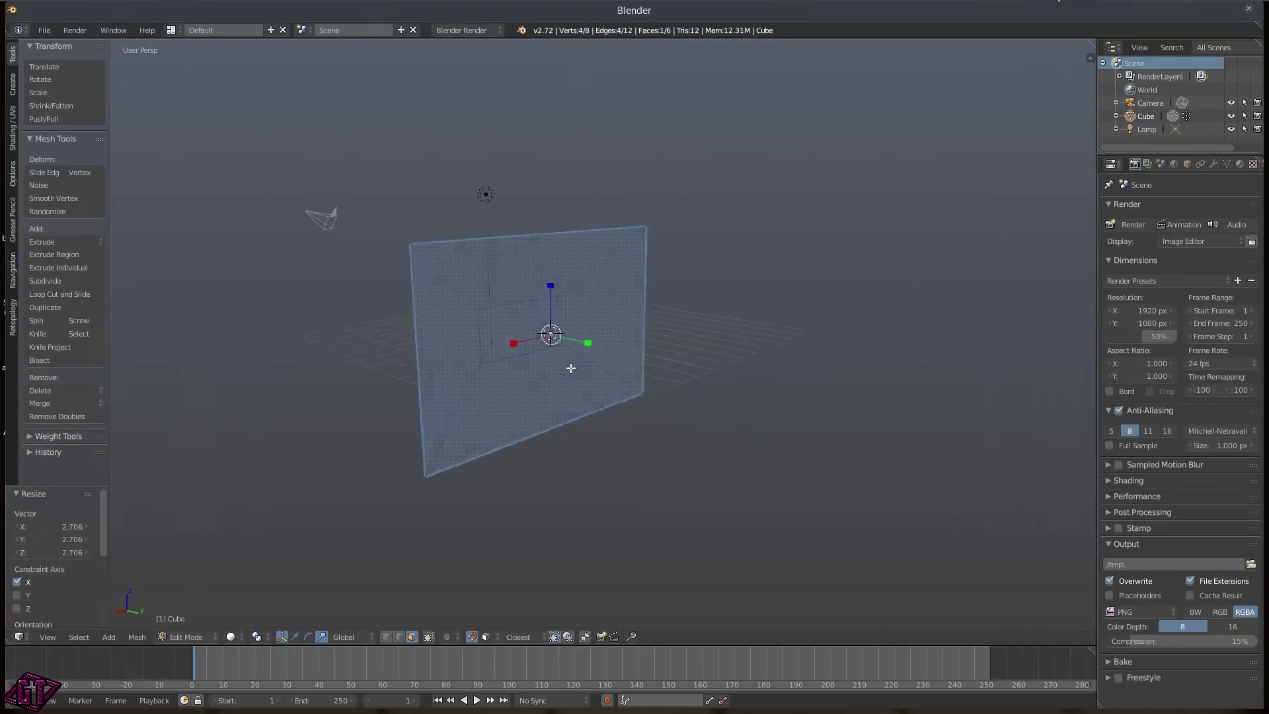
middle_drag(571, 367, 597, 371)
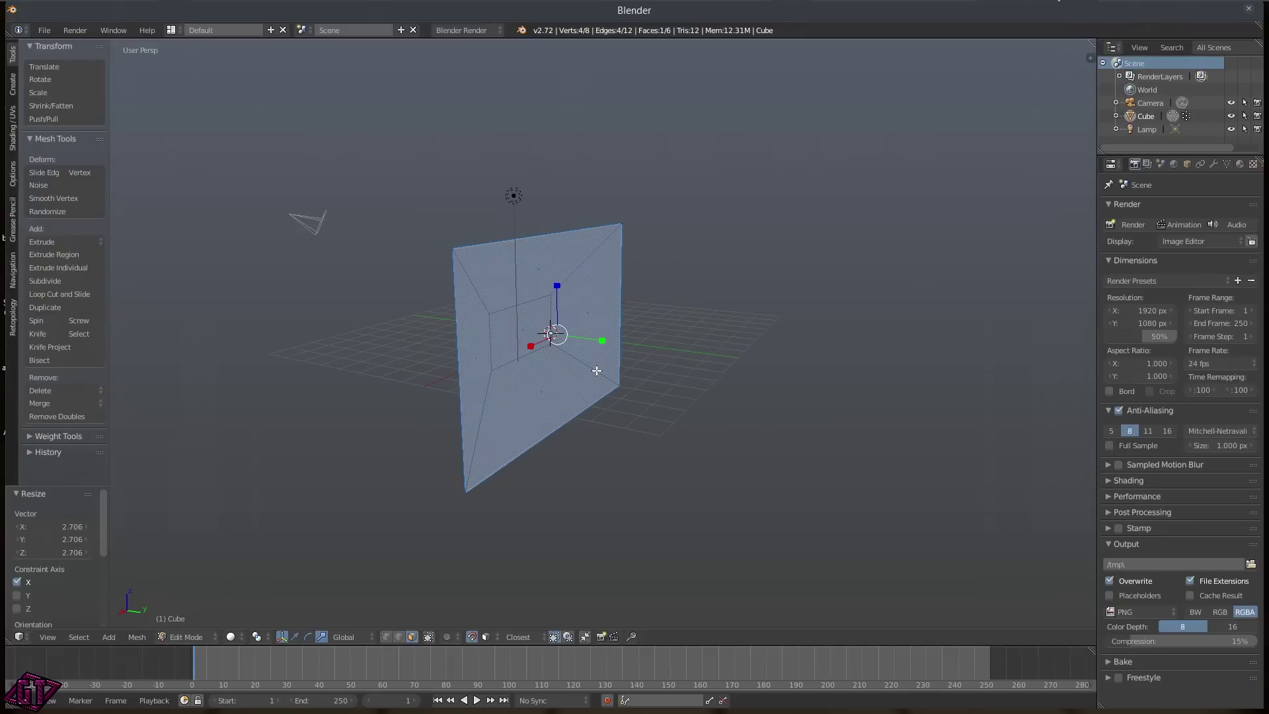
- Change the mesh select mode to Vertex and select an upper corner vertex of the enlarged face
key(ctrl+Tab)
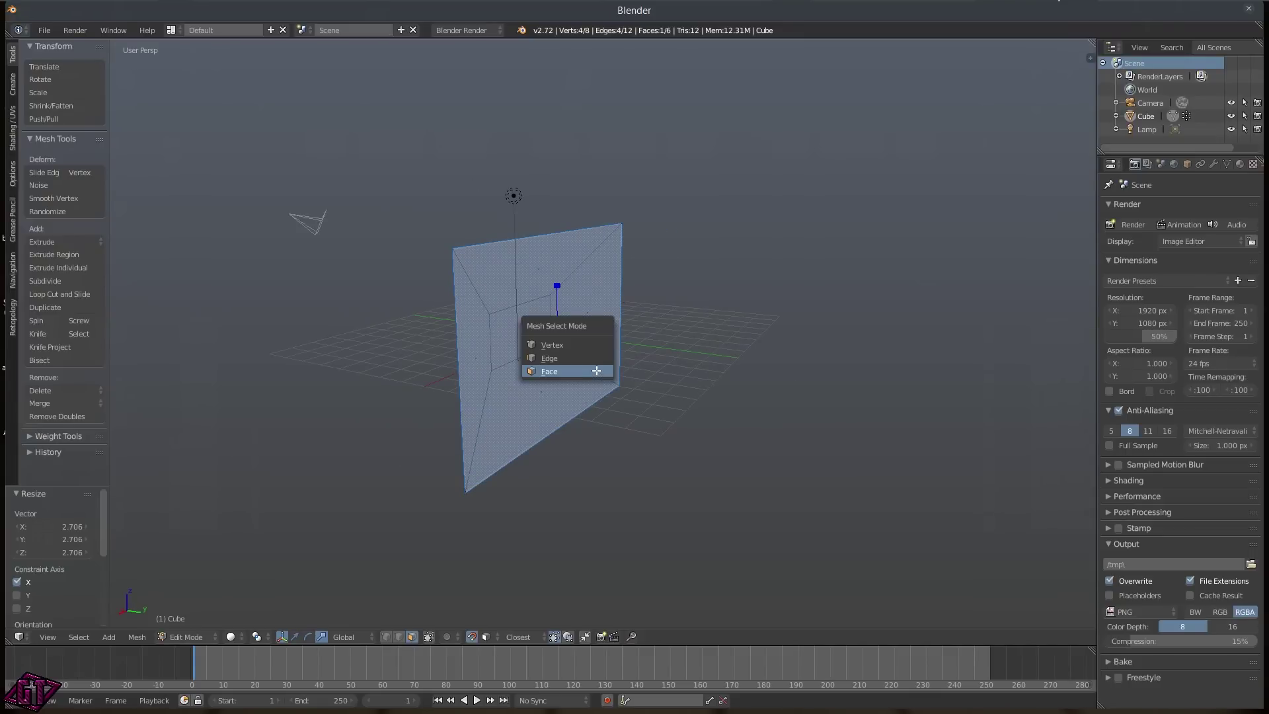
click(560, 346)
middle_drag(578, 351, 660, 329)
right_click(675, 263)
middle_drag(674, 263, 648, 311)
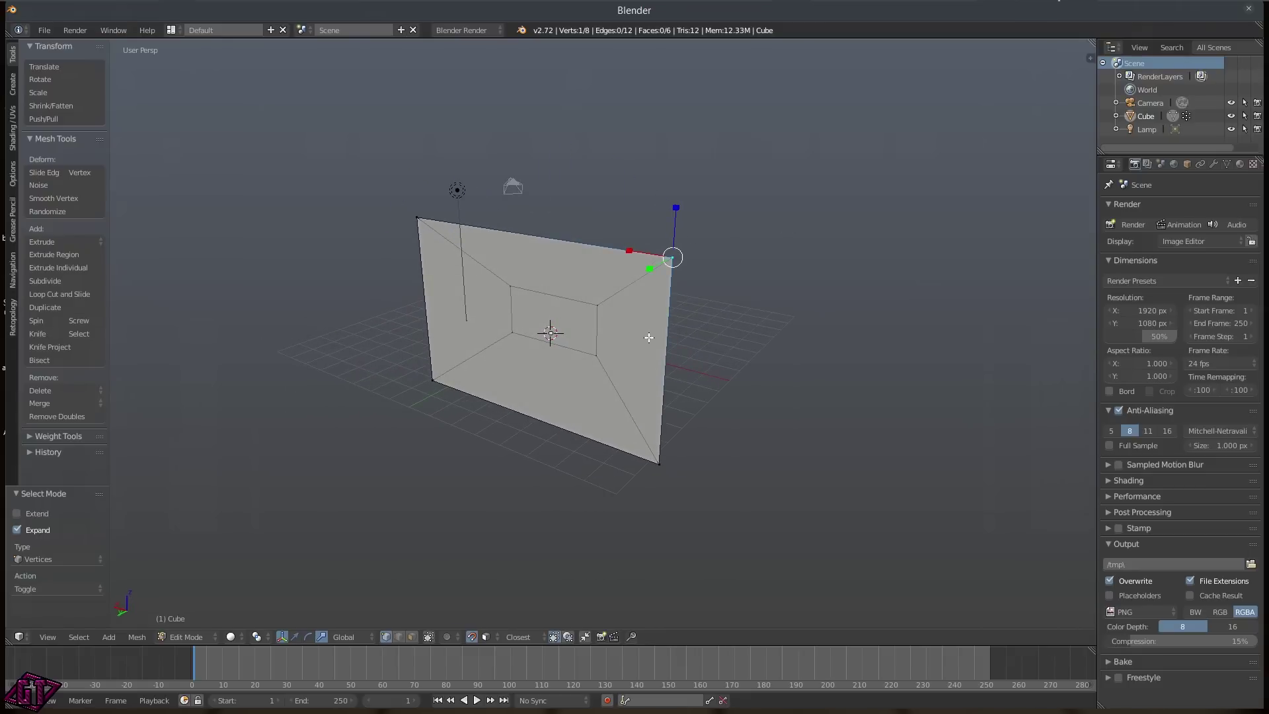
- Set the manipulator to Translate, move the selected corner vertex along the X axis and undo that move
key(ctrl+space)
click(550, 336)
drag(631, 251, 666, 243)
key(ctrl+z)
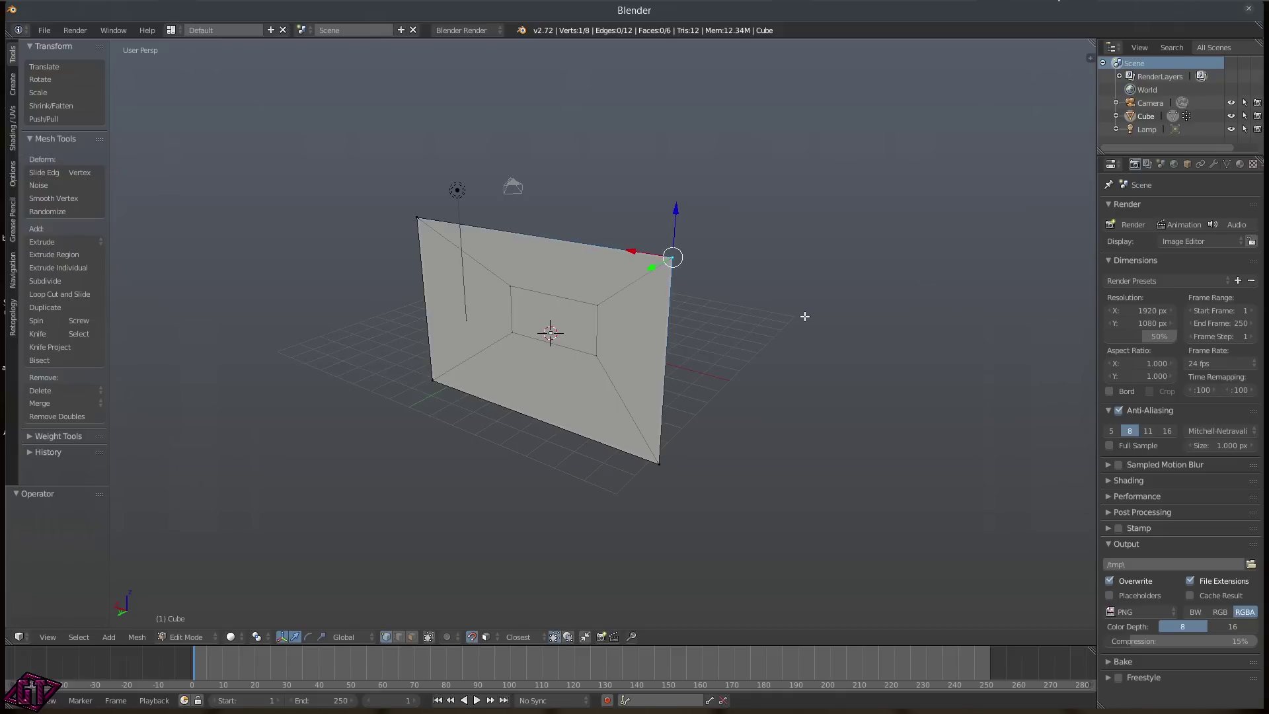
- Hide the transform manipulator and bring it back using the Manipulator pie menu
key(ctrl+space)
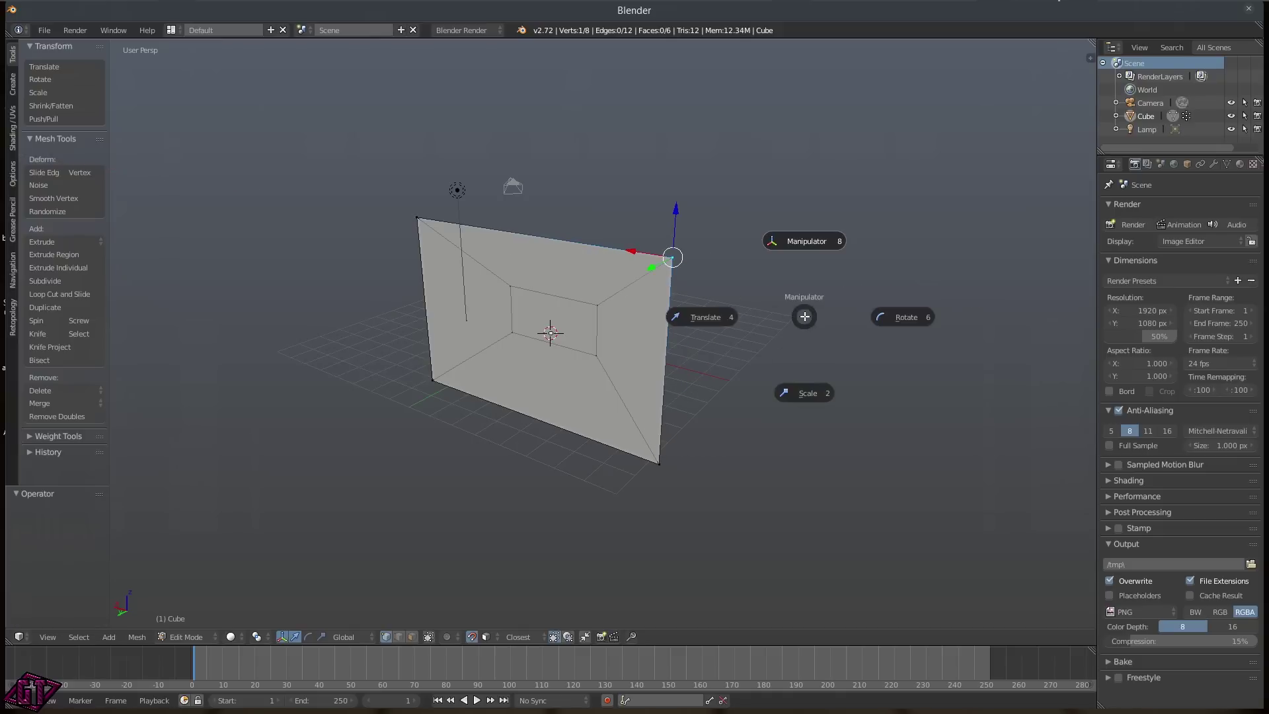
click(811, 241)
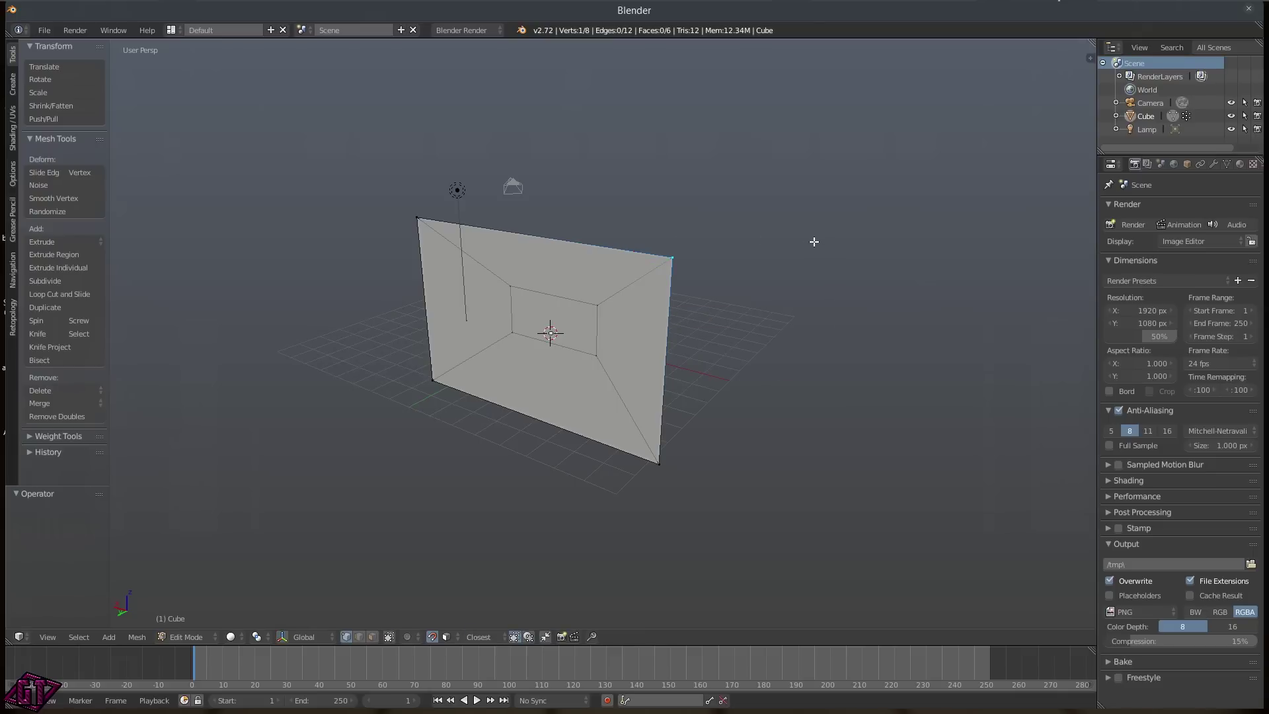
key(ctrl+space)
click(767, 361)
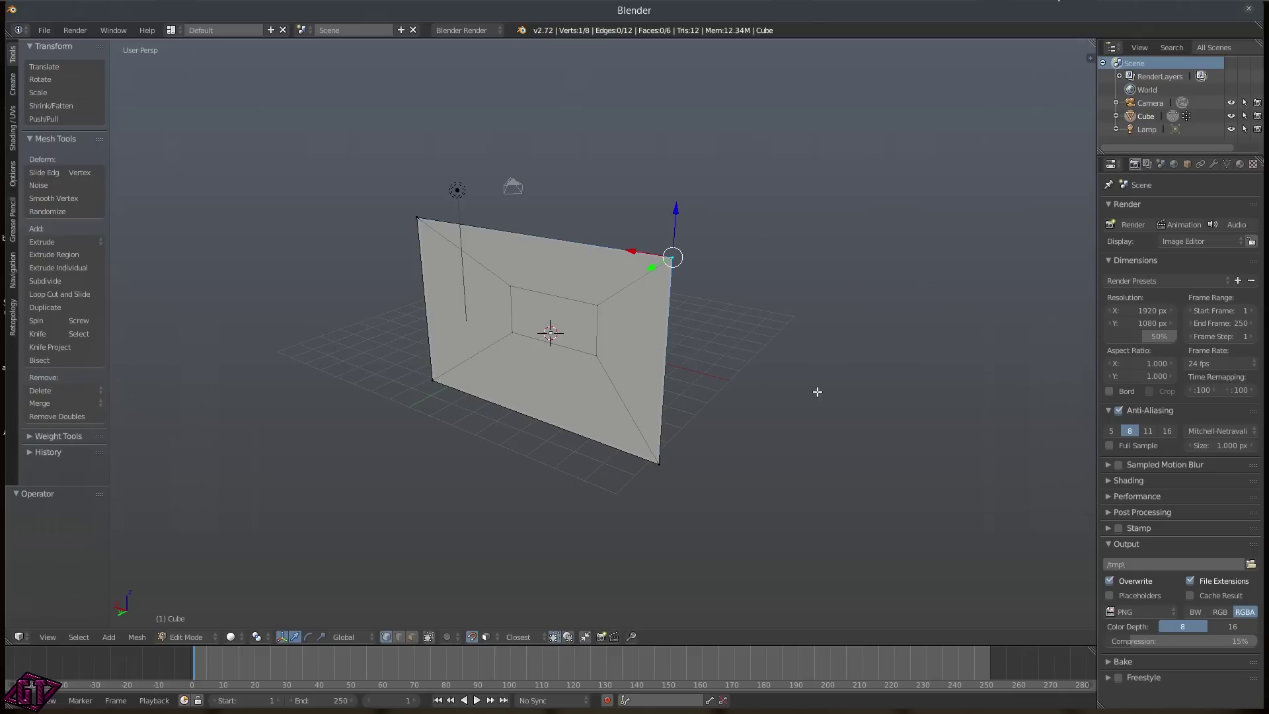
- Bring up the Manipulator pie menu several times and turn the manipulator display off
key(ctrl+space)
key(Escape)
key(ctrl+space)
key(Escape)
key(ctrl+space)
key(Escape)
key(ctrl+space)
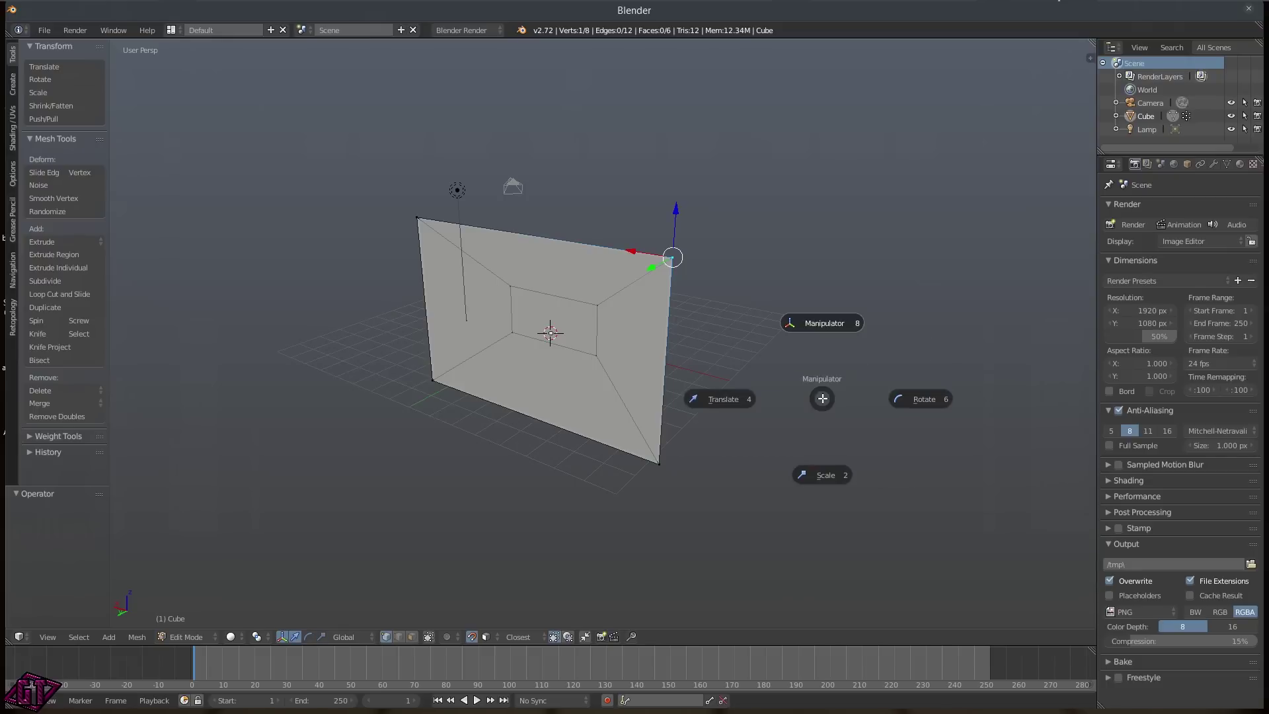
middle_drag(822, 397, 696, 337)
middle_drag(762, 305, 771, 207)
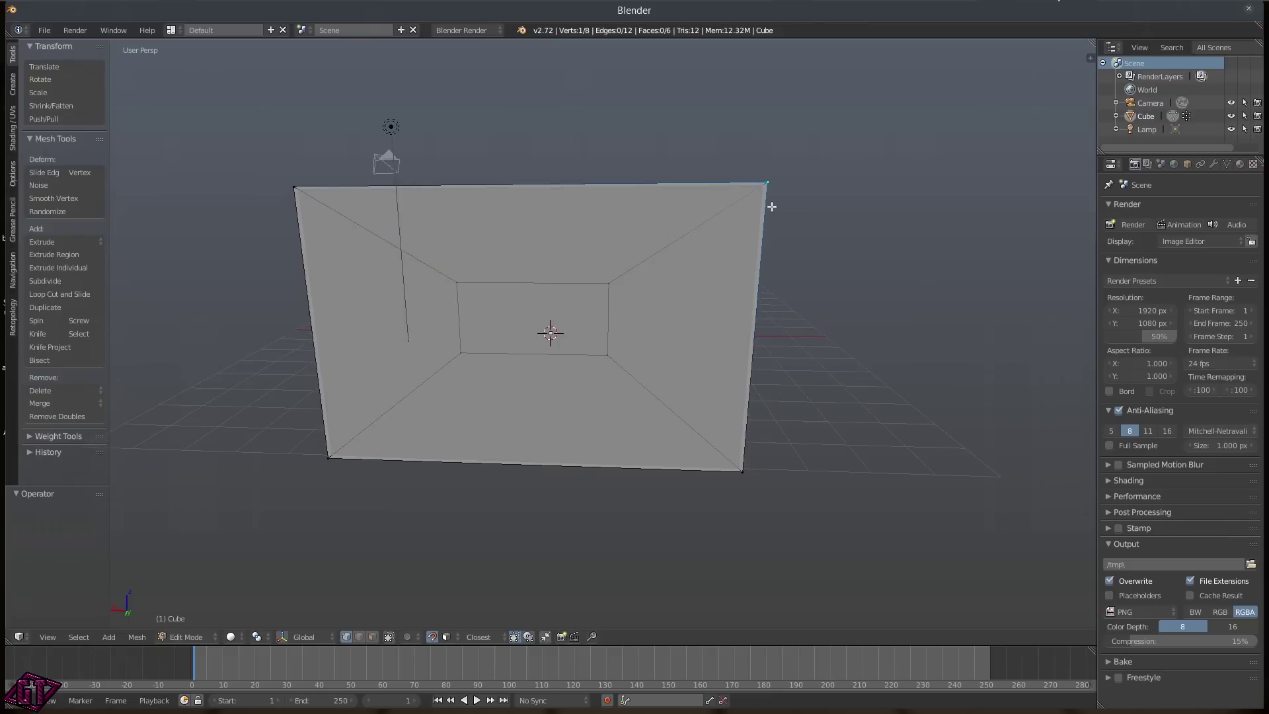
scroll(773, 209, down, 2)
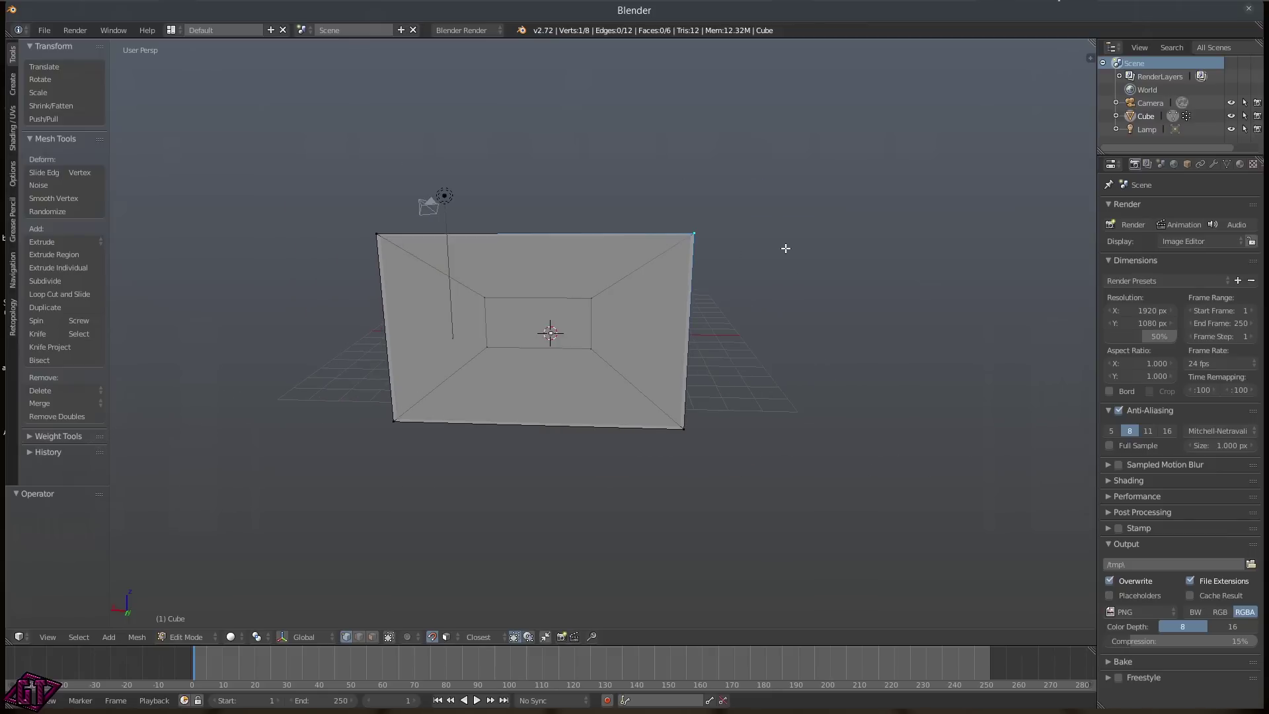
- Try moving the corner vertex along the X axis without the manipulator and cancel the move
key(g)
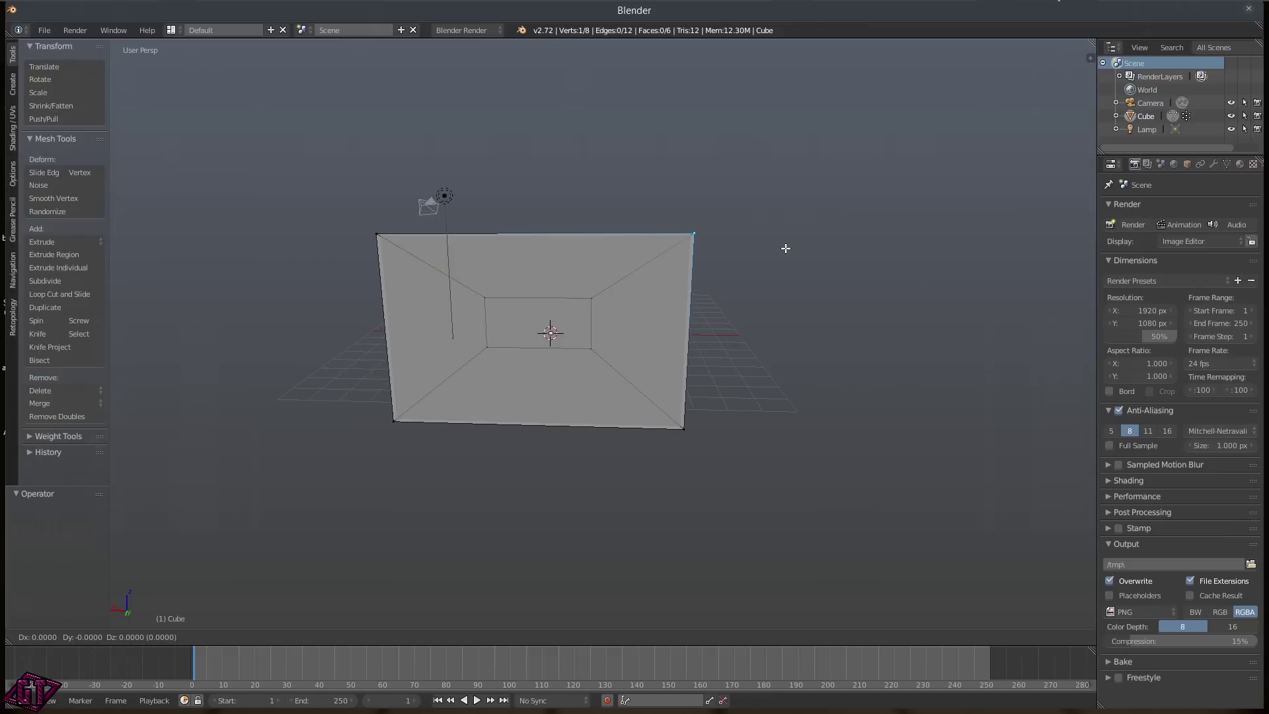
key(x)
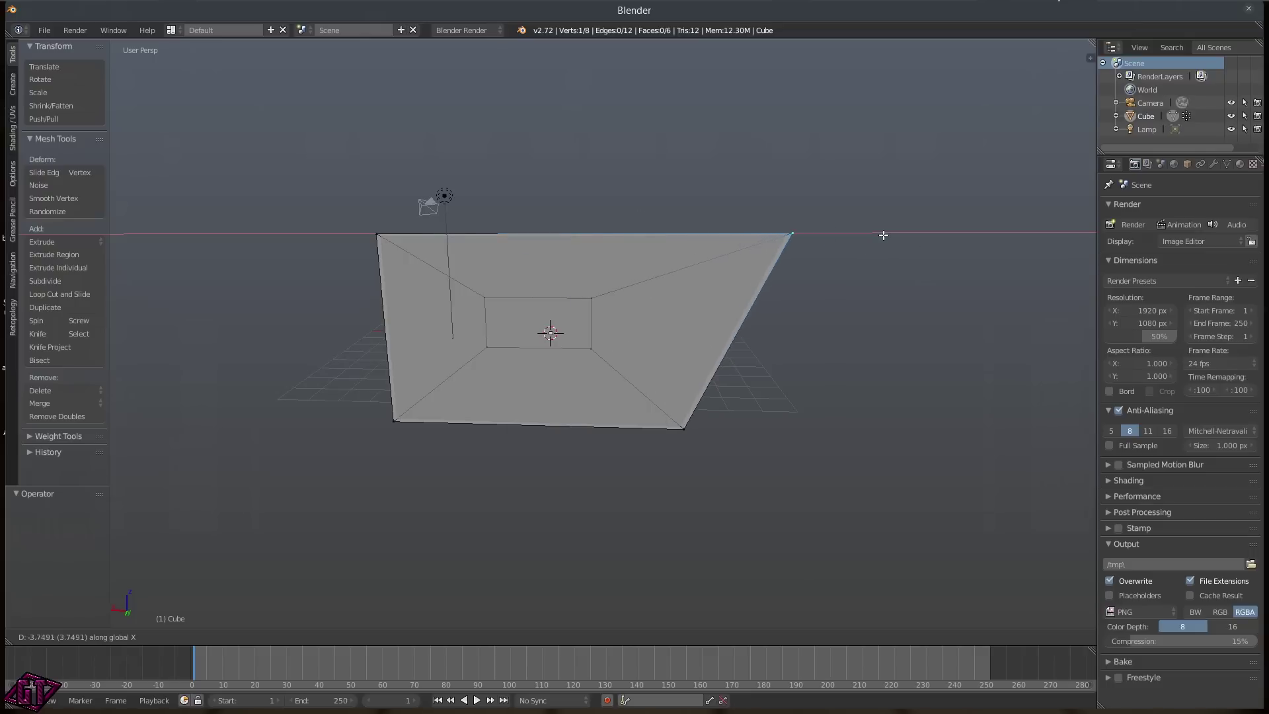
right_click(832, 216)
- Turn the manipulator display back on and grab the selected corner vertex by the manipulator's centre
middle_drag(831, 215, 445, 247)
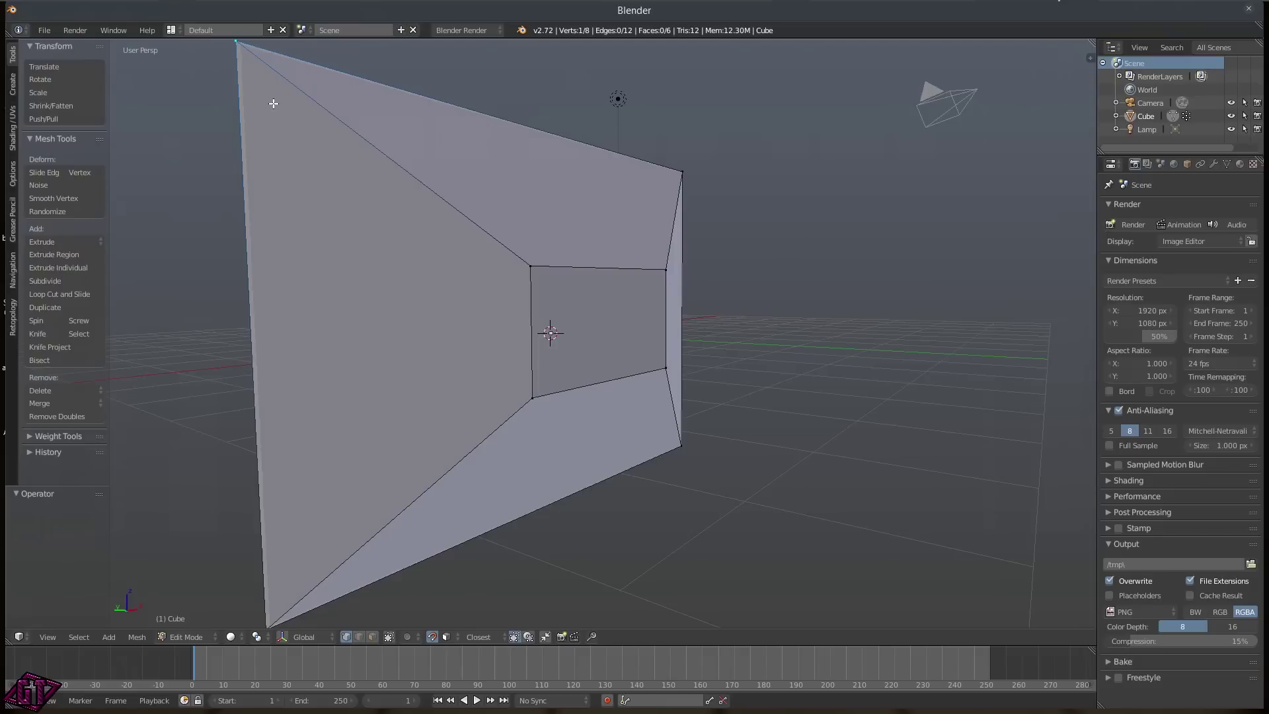
middle_drag(264, 94, 303, 143)
key(ctrl+space)
click(287, 77)
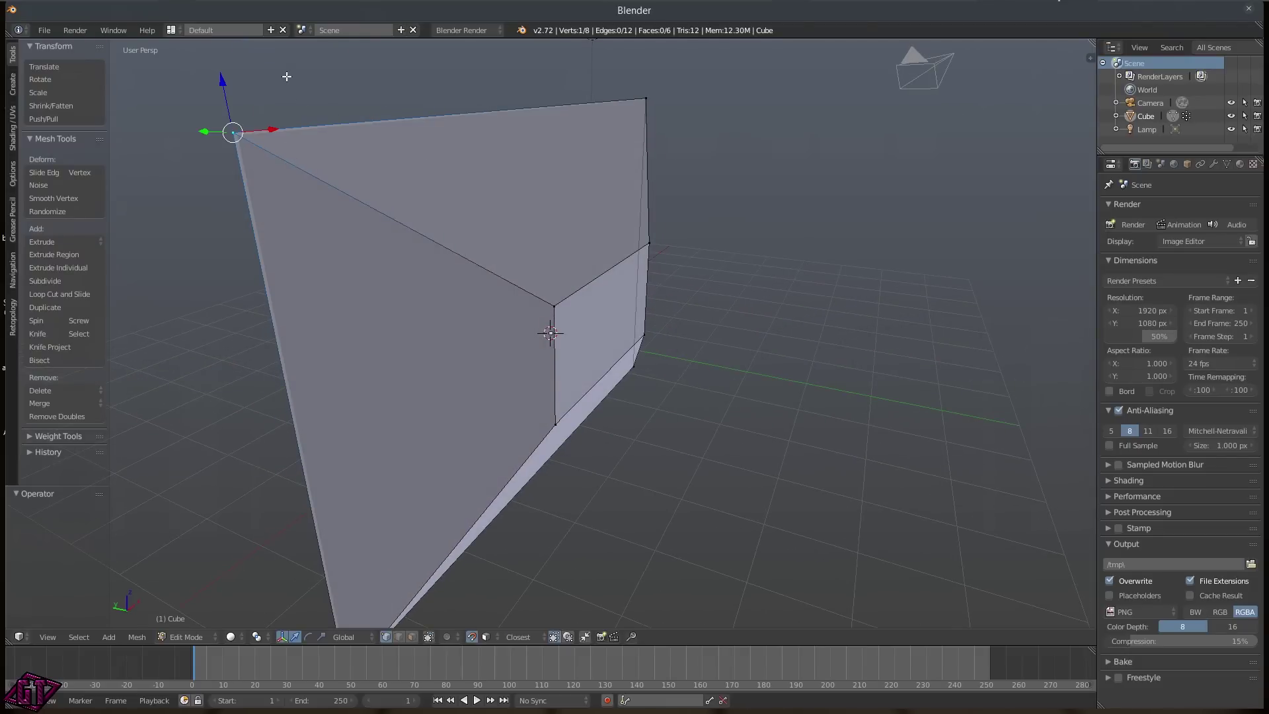
middle_drag(343, 249, 365, 252)
scroll(348, 193, up, 3)
middle_drag(331, 181, 462, 257)
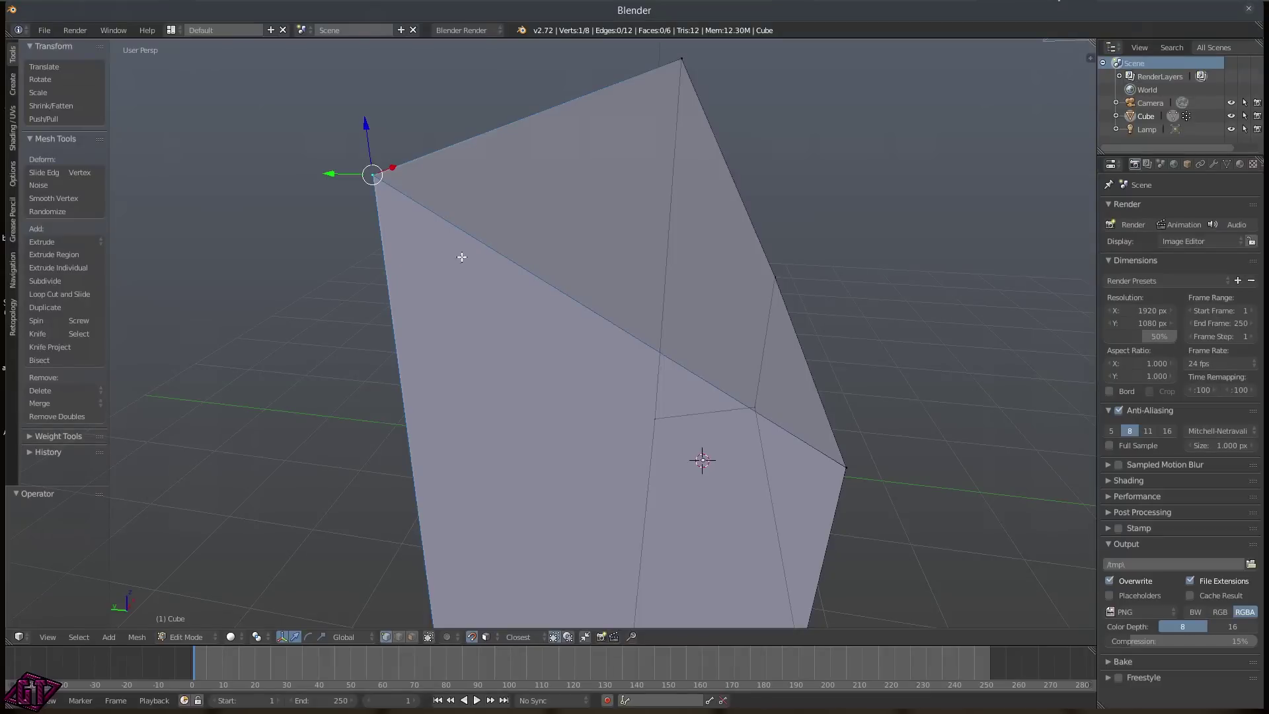
click(375, 176)
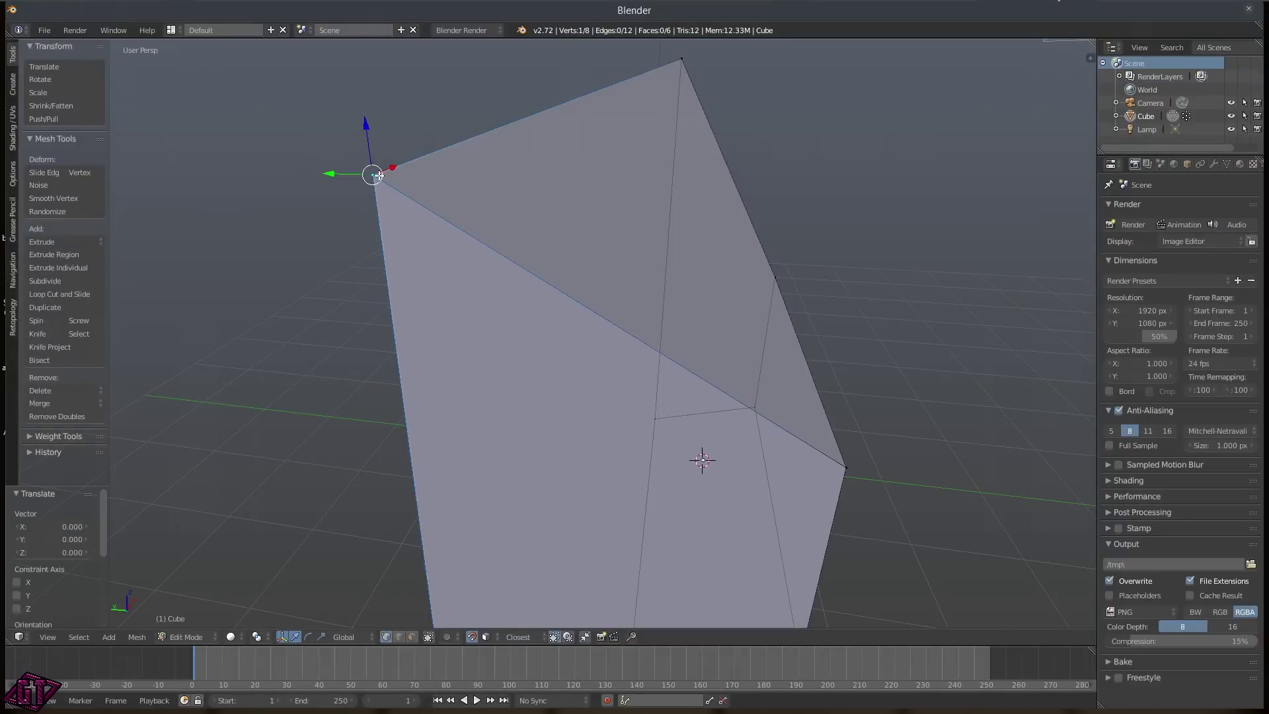
key(Home)
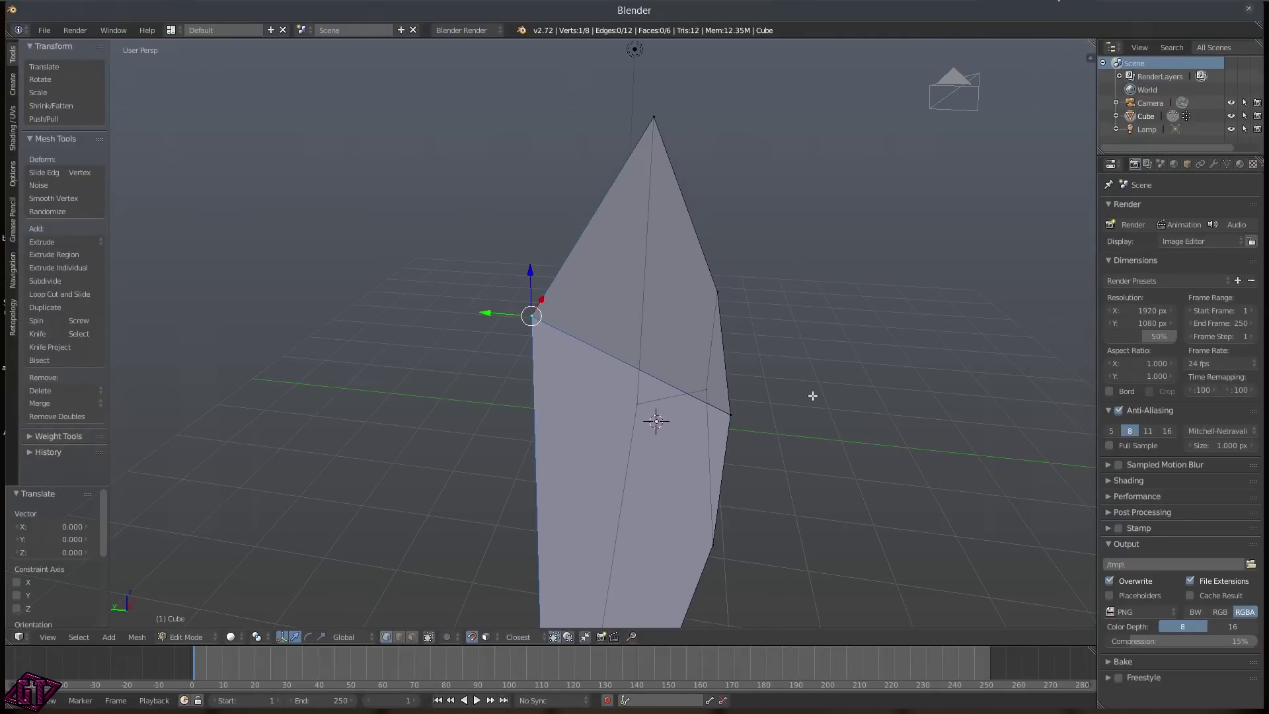
- Turn off the manipulator display using the Manipulator pie menu
middle_drag(813, 395, 745, 369)
scroll(510, 317, down, 3)
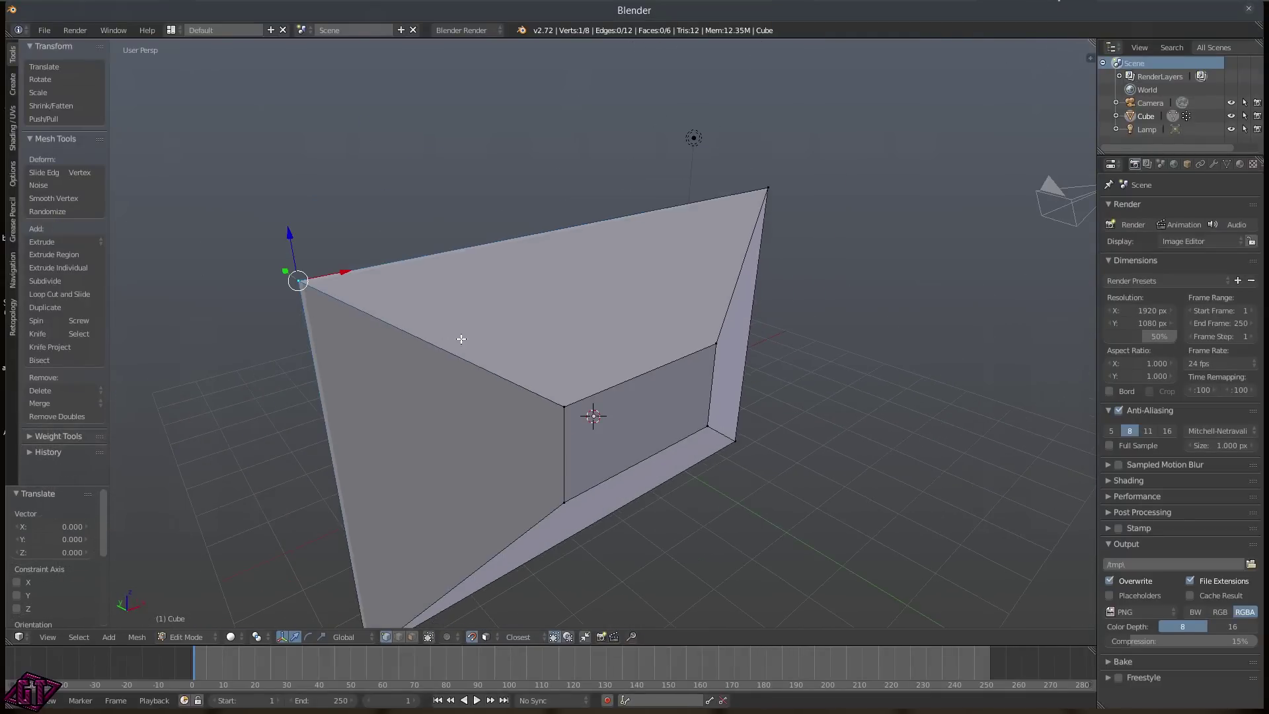
scroll(462, 340, down, 2)
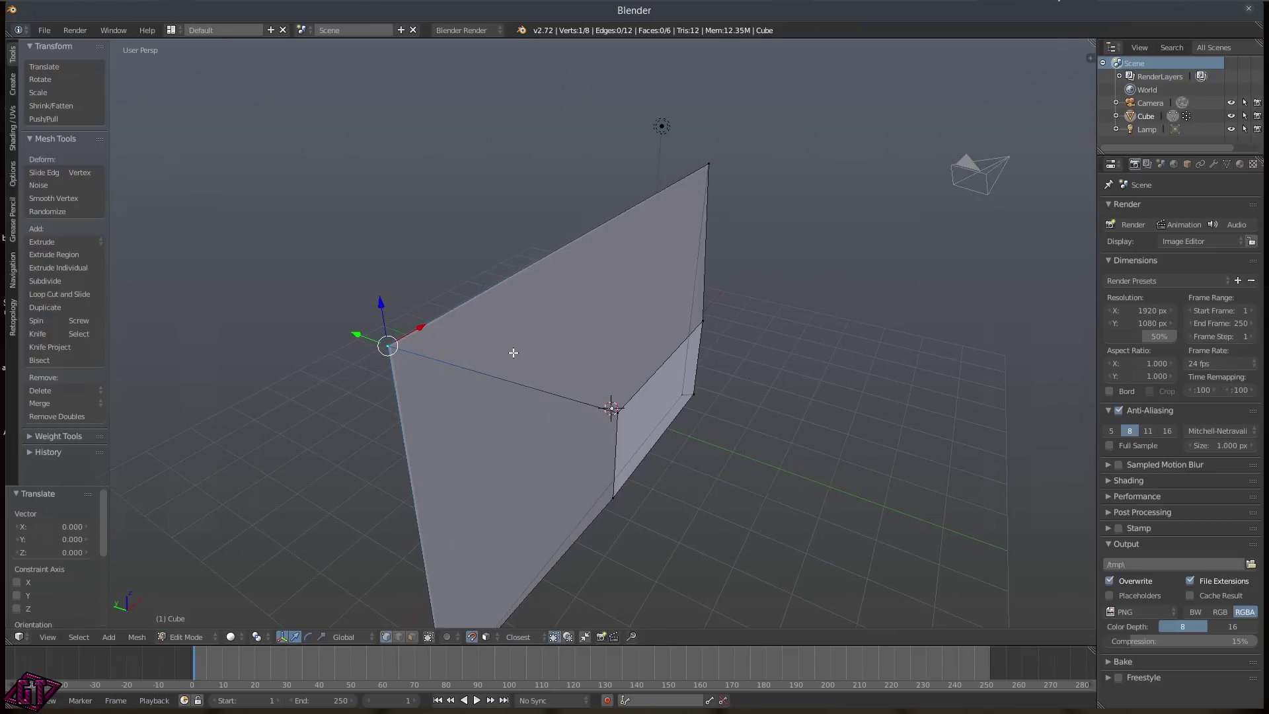
key(ctrl+space)
click(521, 276)
middle_drag(263, 338, 382, 372)
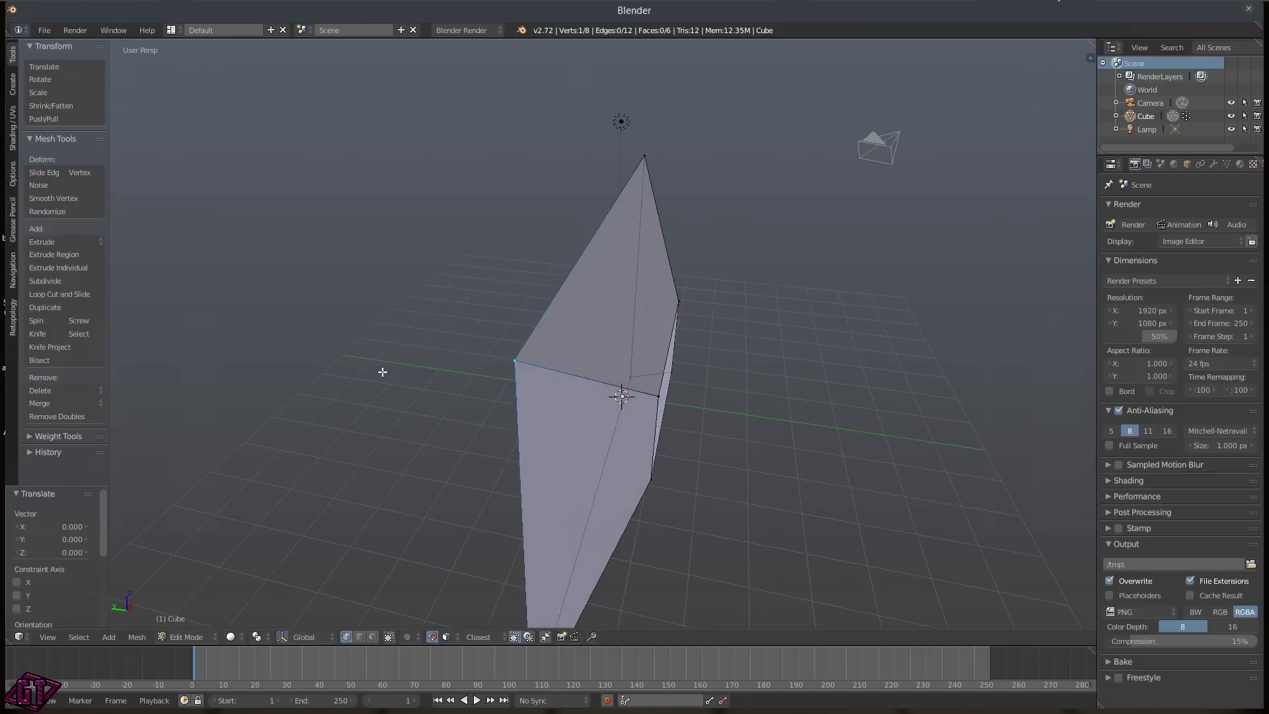
- Add the neighbouring corner vertex of the small inner face to the vertex selection
scroll(448, 354, up, 3)
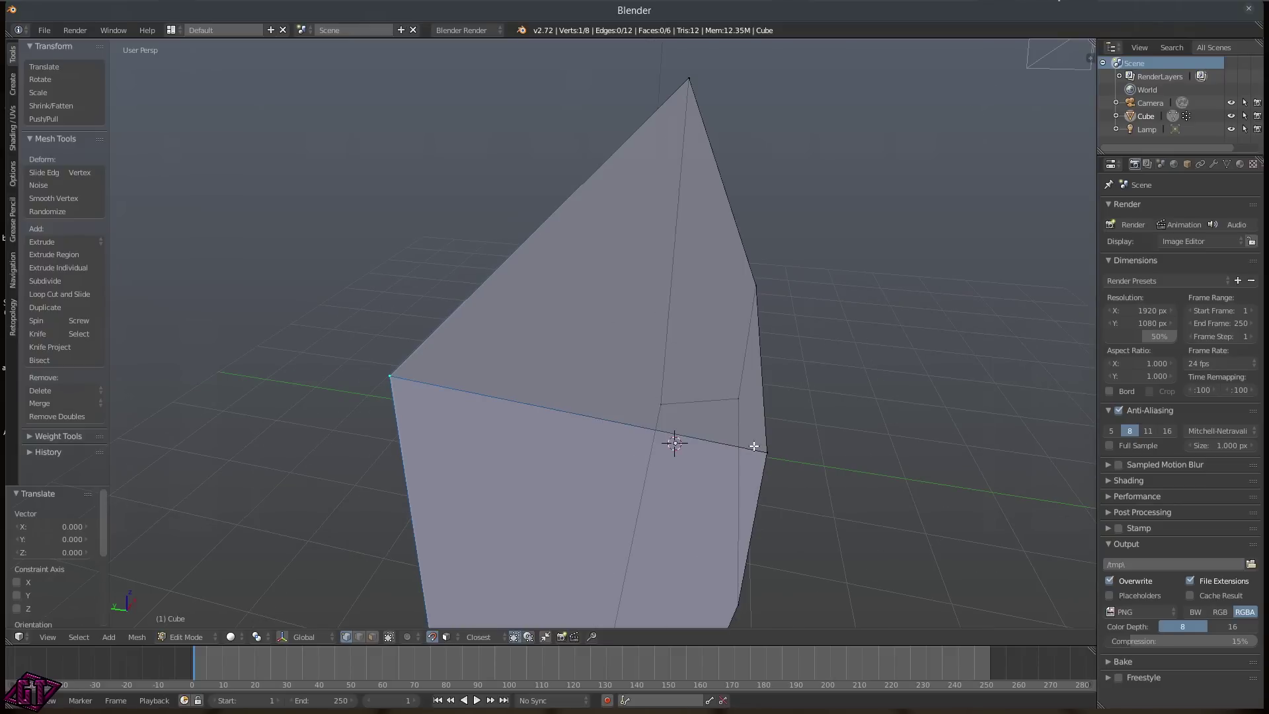
scroll(747, 447, up, 6)
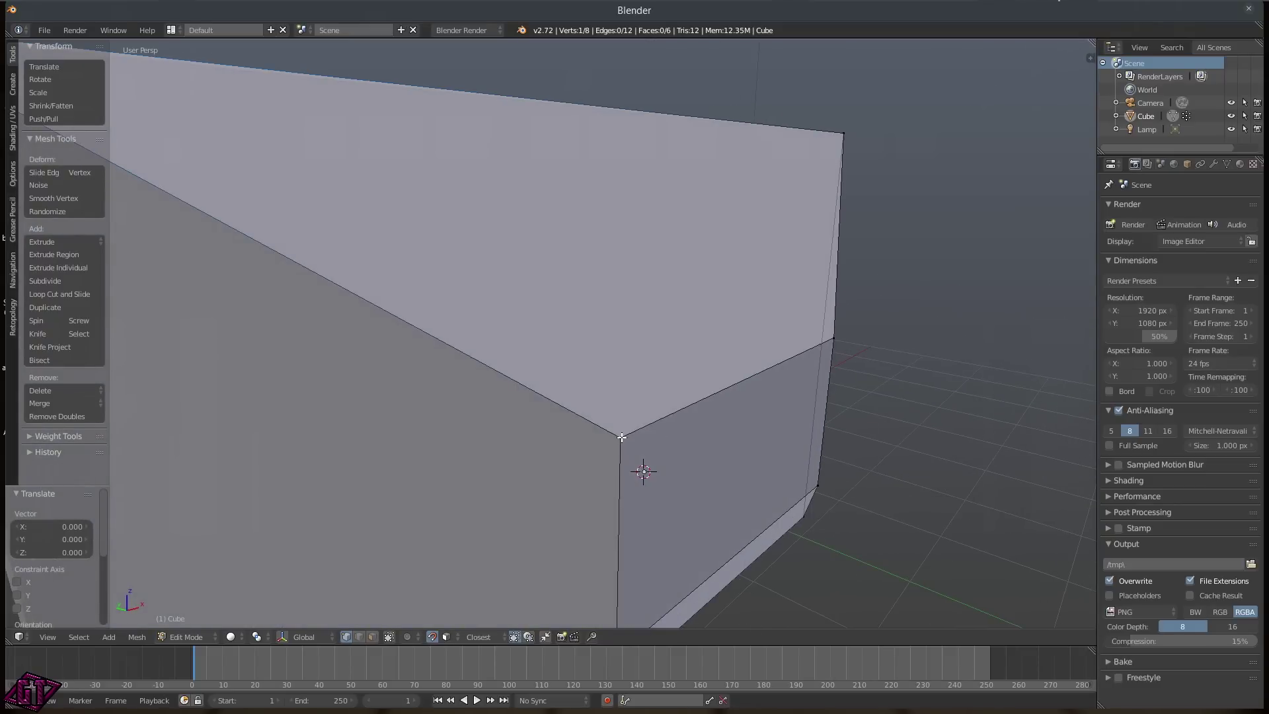
shift+right_click(621, 437)
scroll(520, 425, down, 6)
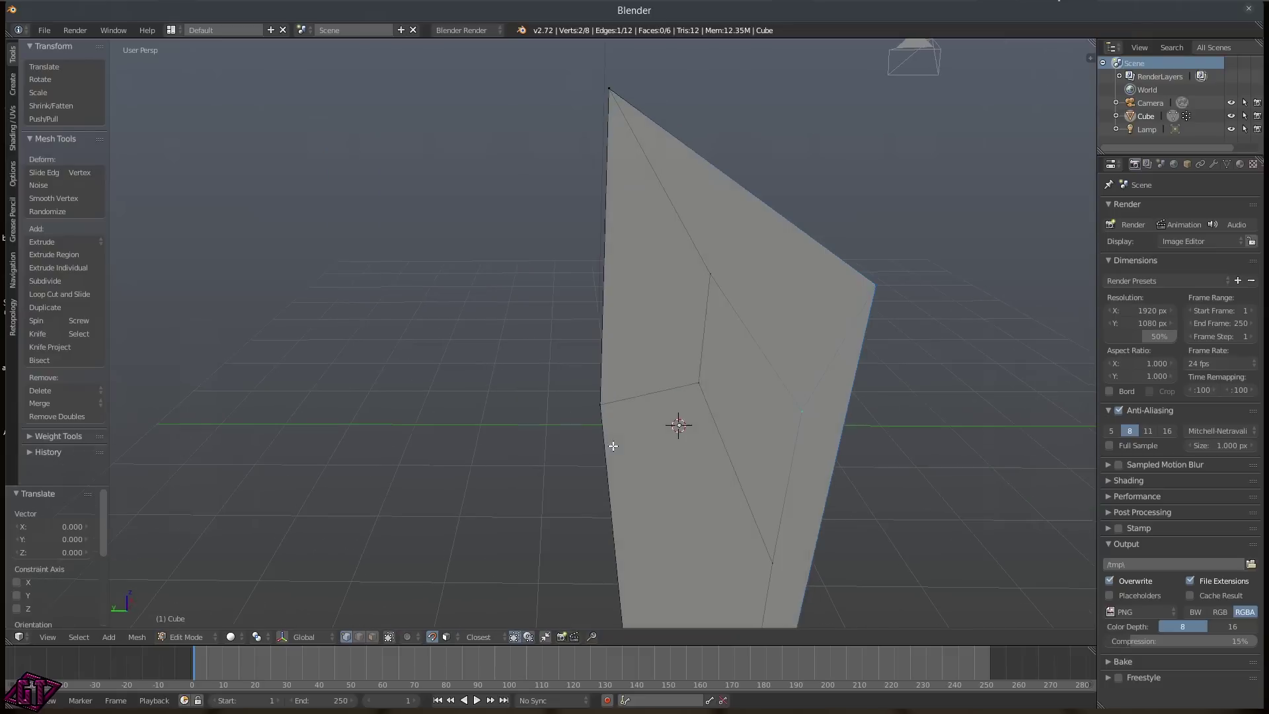
middle_drag(844, 215, 784, 332)
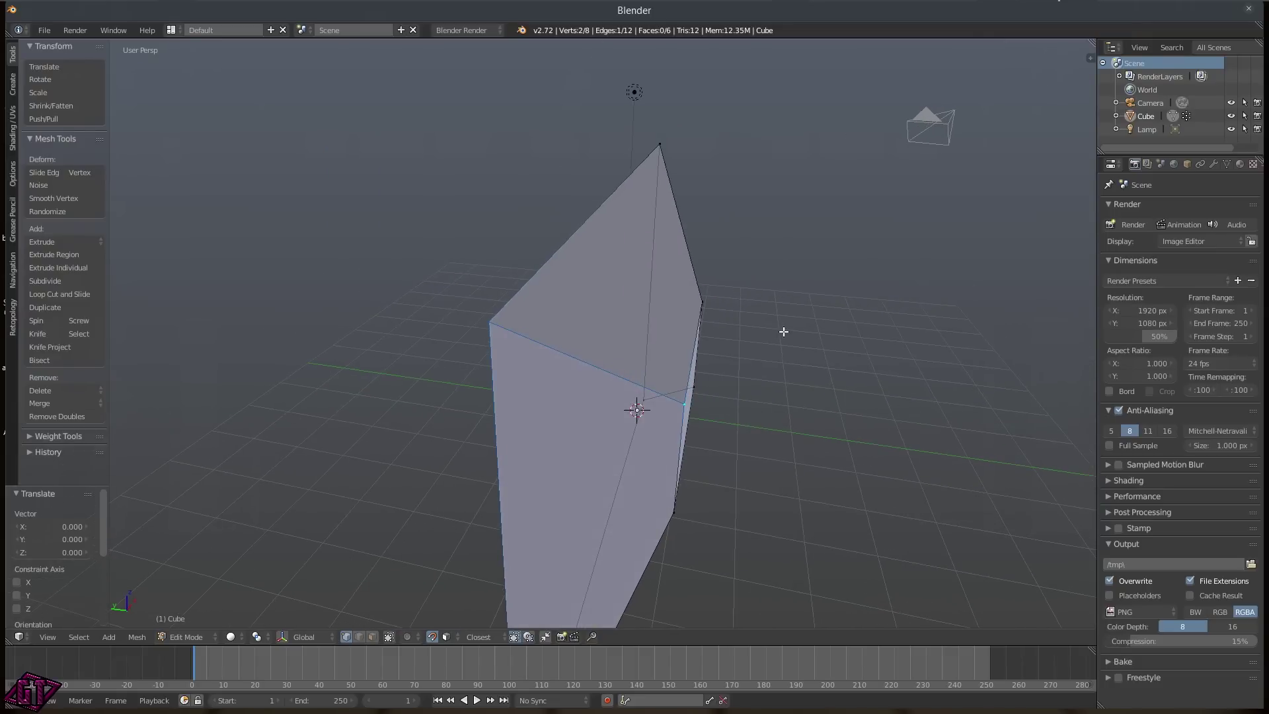
- Turn the manipulator display back on for the two selected vertices using the Manipulator pie menu
key(ctrl+space)
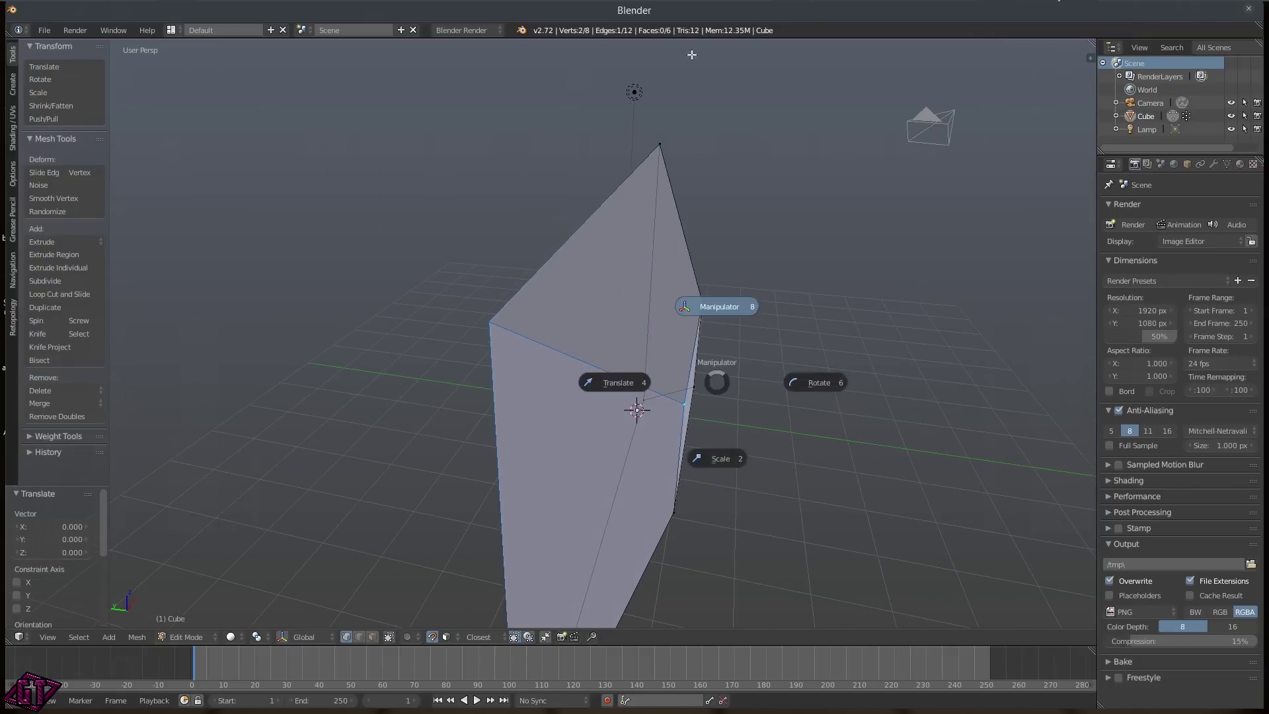
click(658, 296)
middle_drag(732, 346, 520, 315)
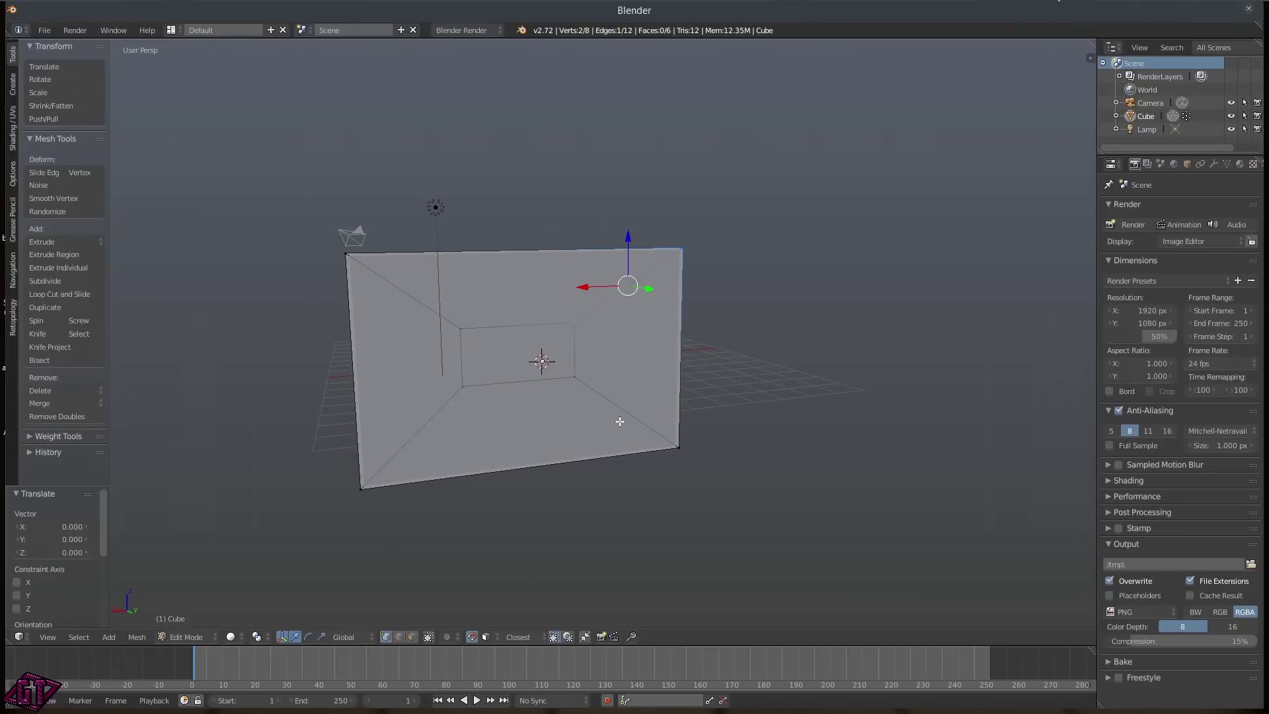
- Return the cube to Object Mode using the mode pie menu
key(Tab)
click(677, 316)
middle_drag(832, 355, 776, 371)
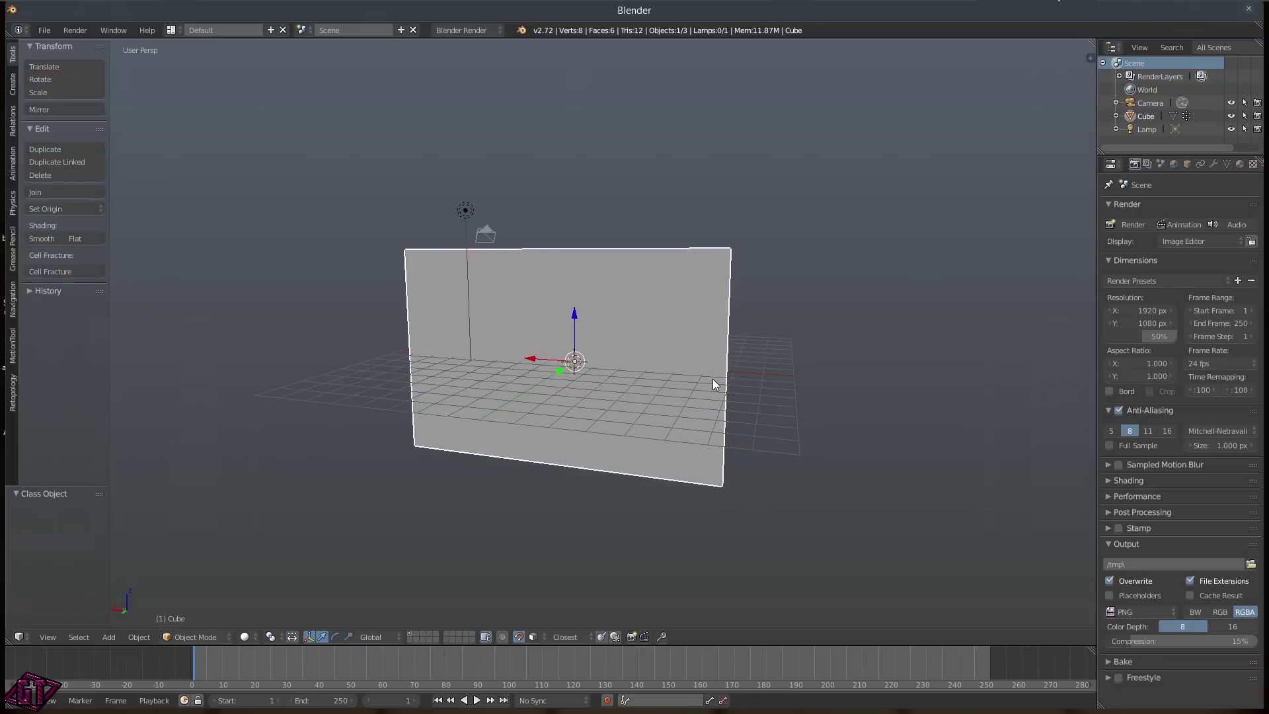
- Bring up the save and open pie menu, review its file options, and dismiss it without choosing any
key(ctrl+s)
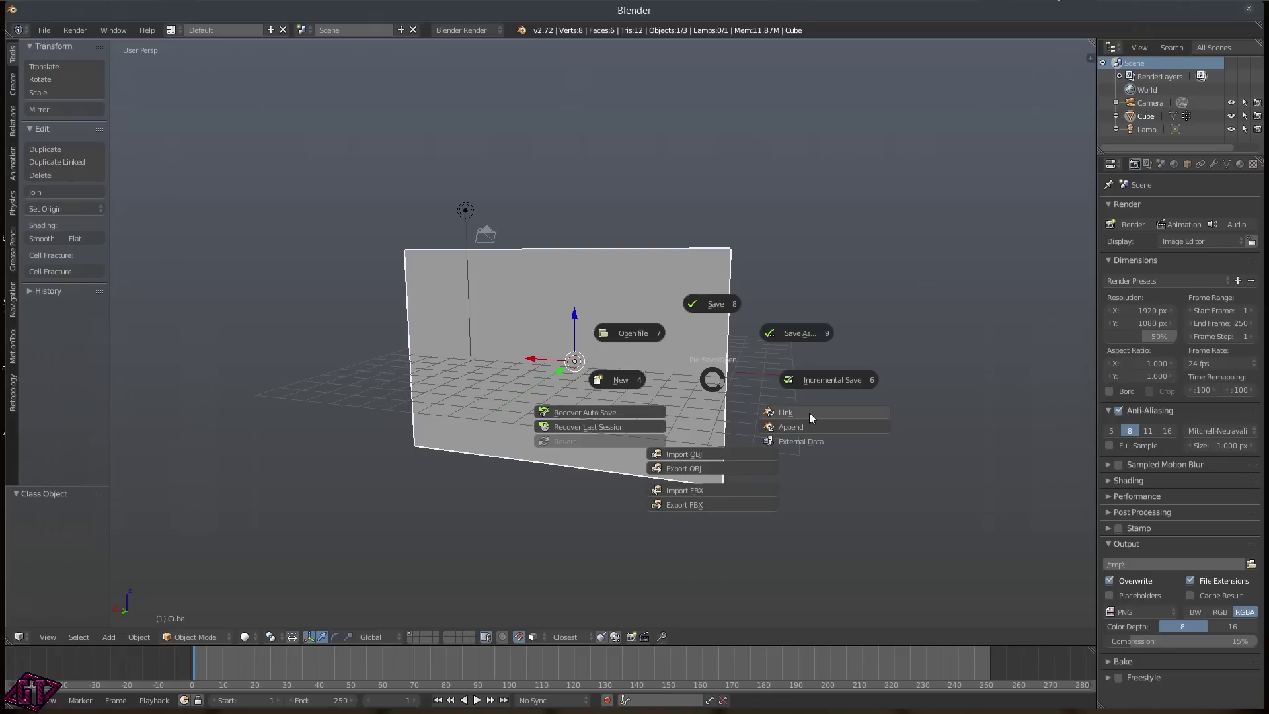
mouse_move(793, 437)
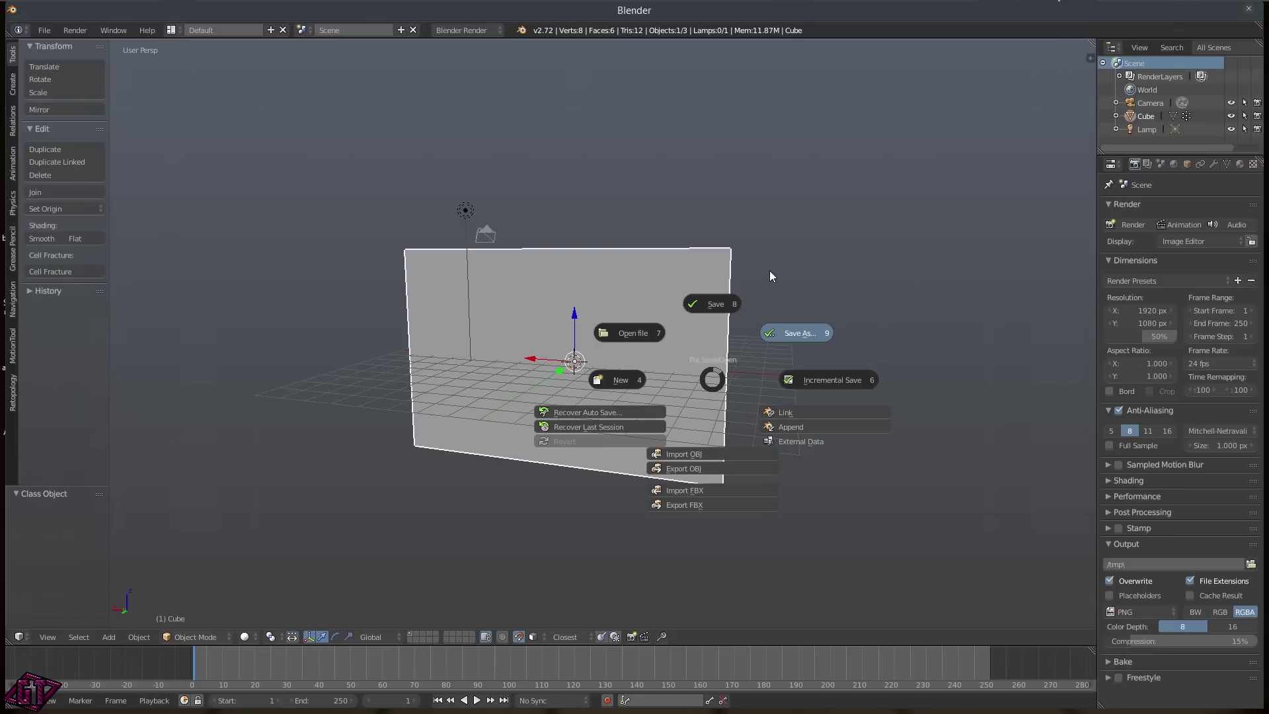
key(Escape)
click(37, 30)
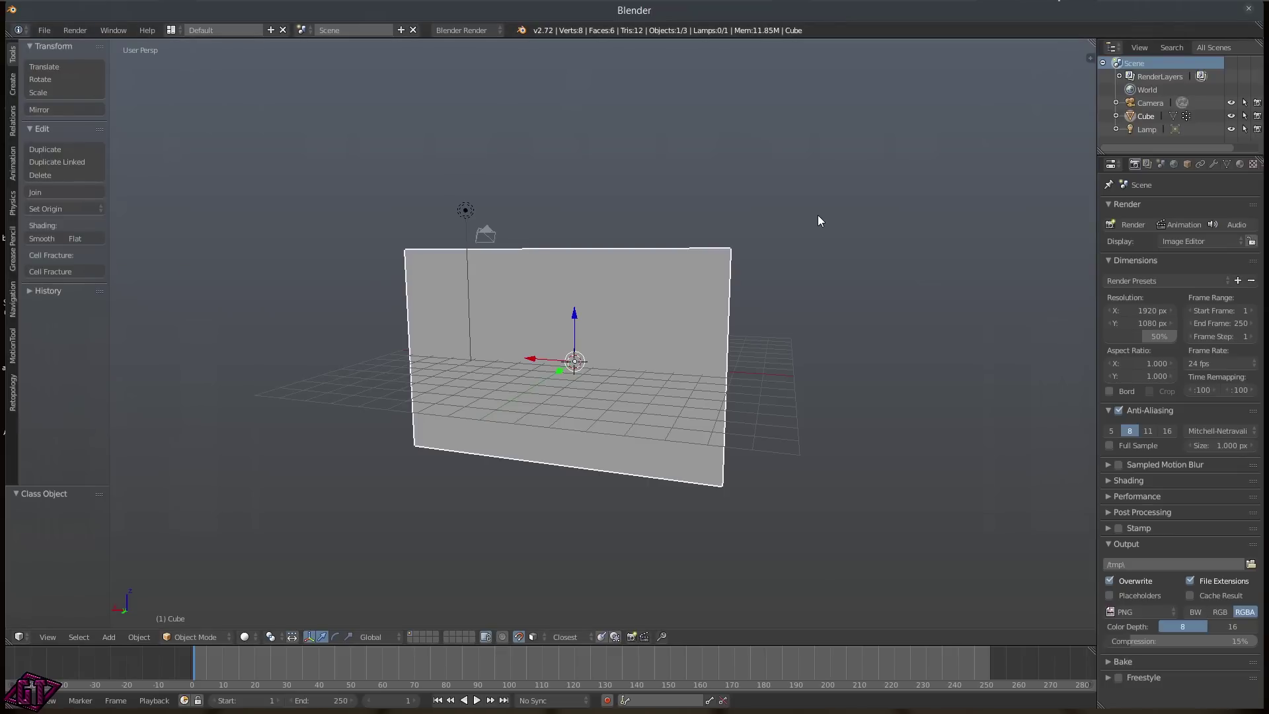
- Bring up the Add pie menu, look through its Other submenu, and dismiss it without adding anything
middle_drag(751, 215, 803, 266)
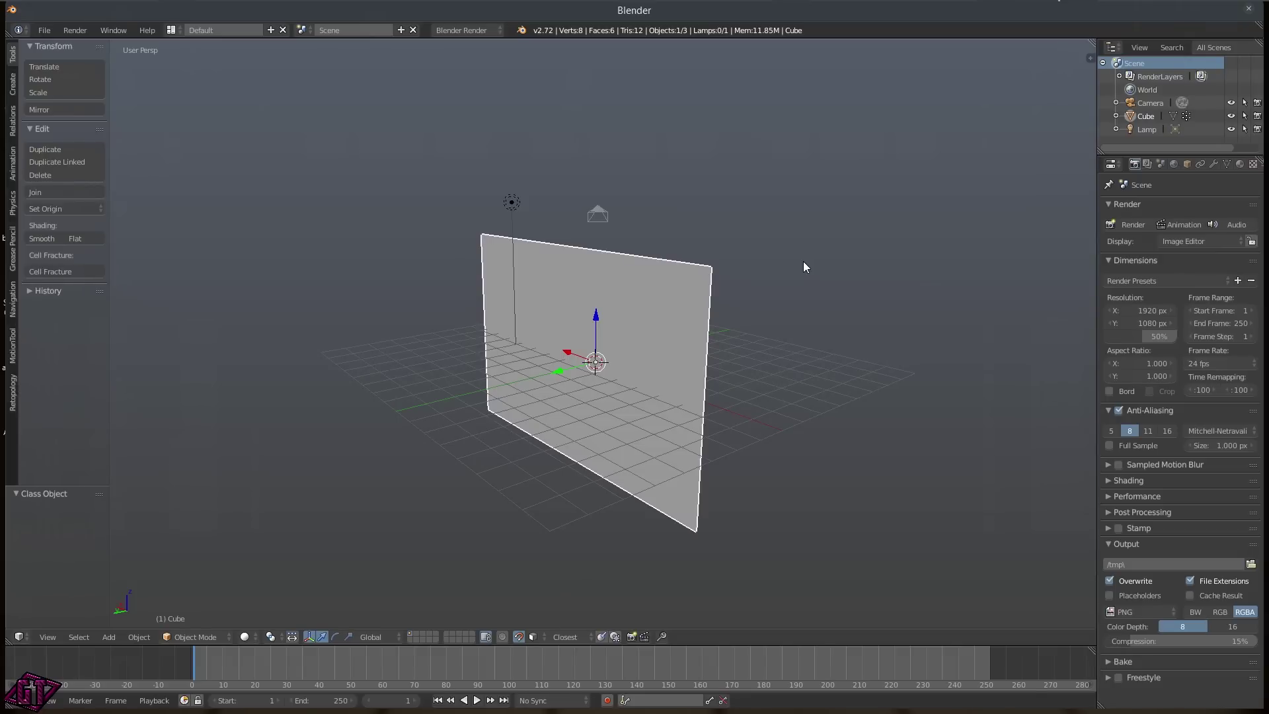
key(shift+a)
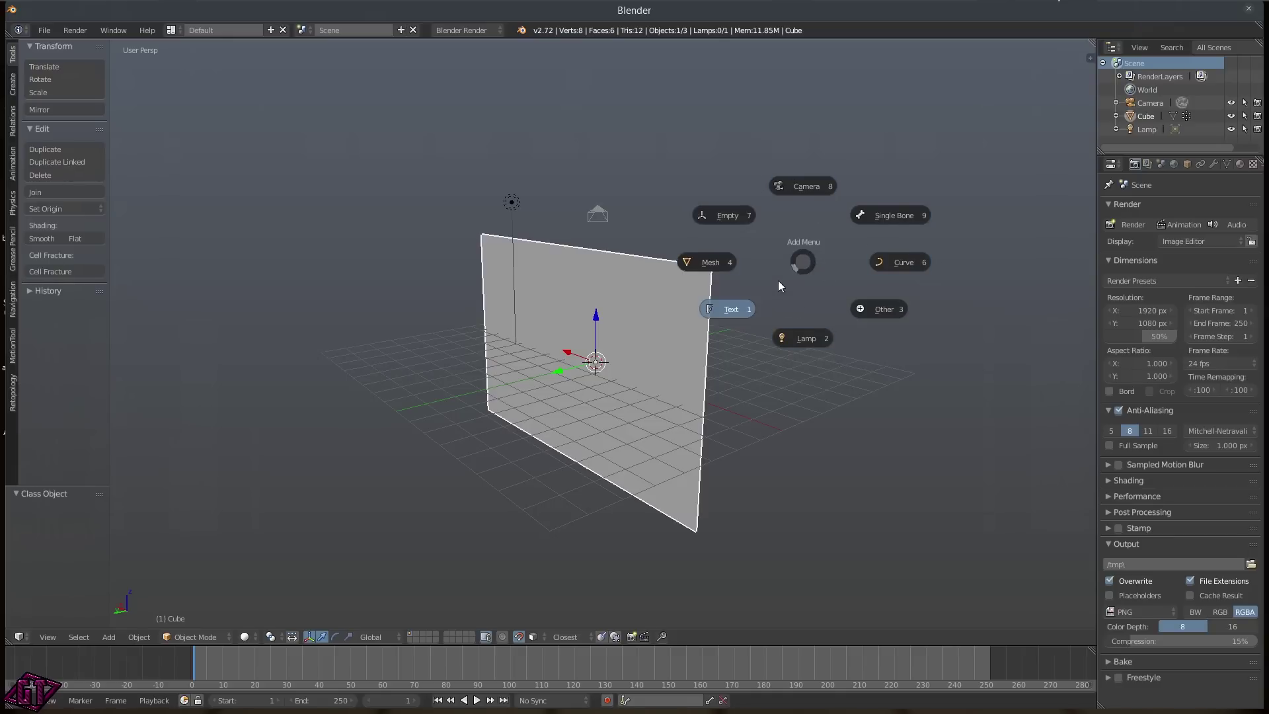
click(873, 307)
mouse_move(949, 306)
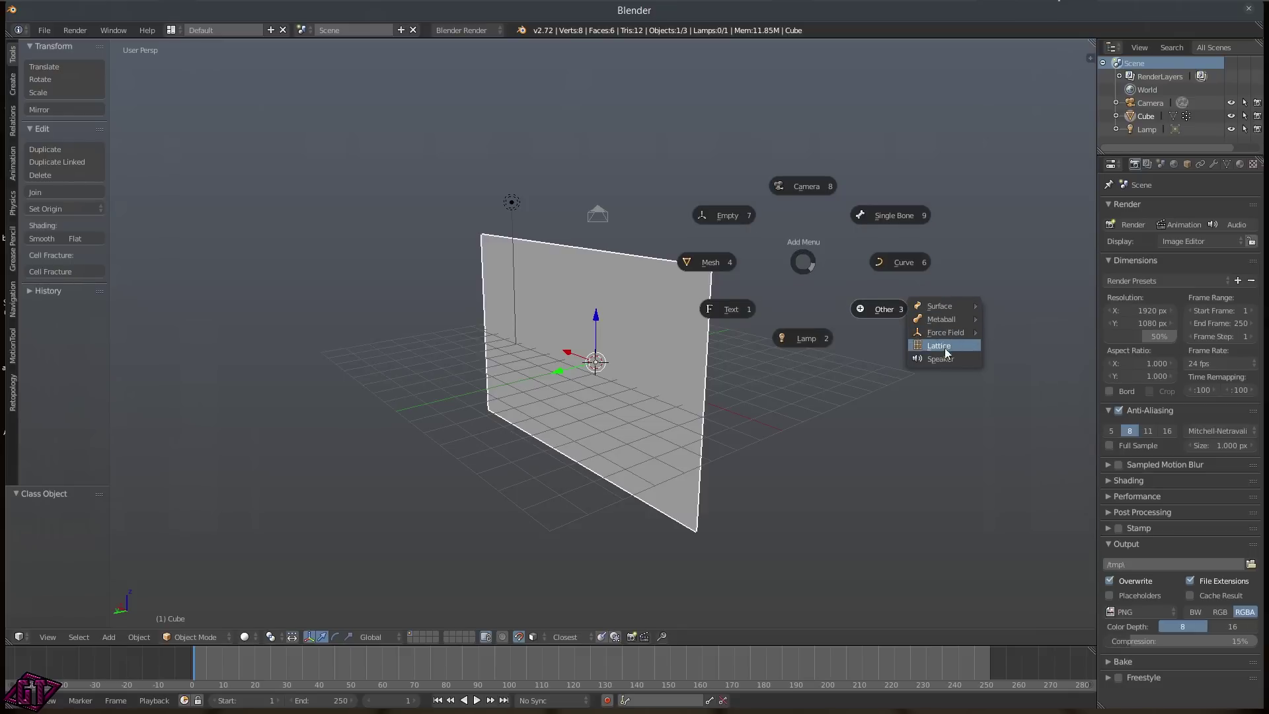
click(807, 265)
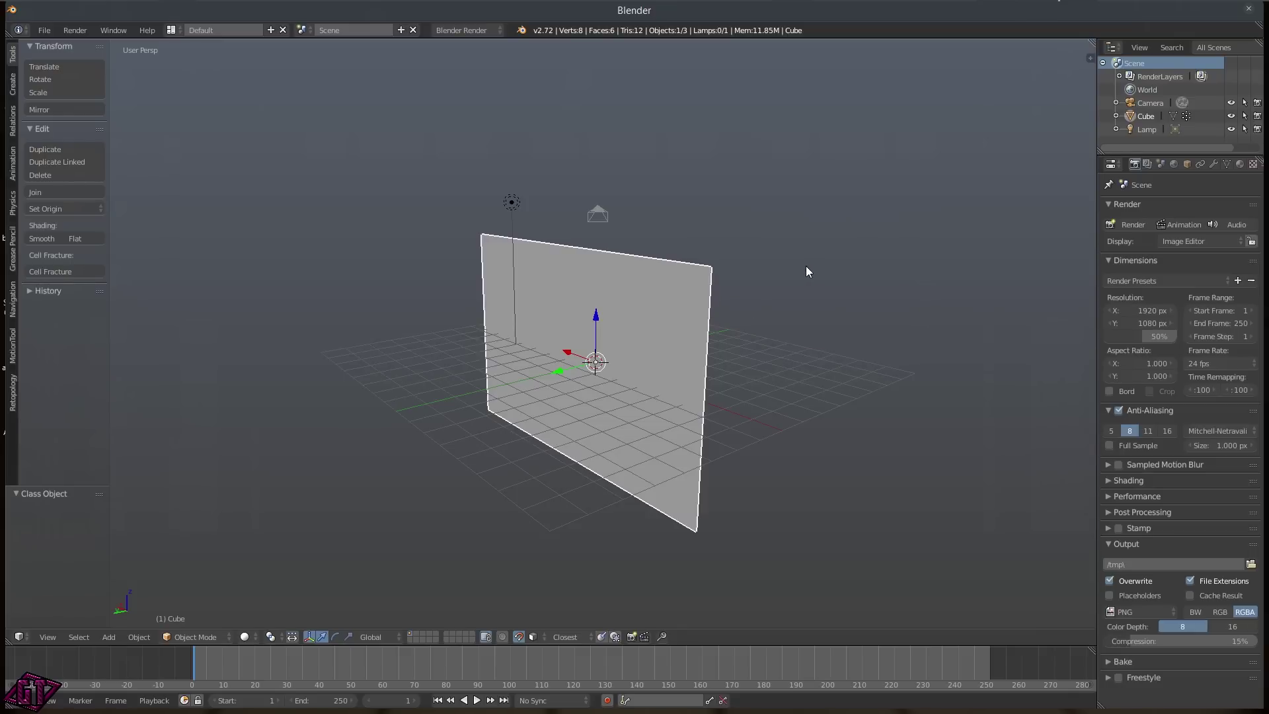
key(shift+a)
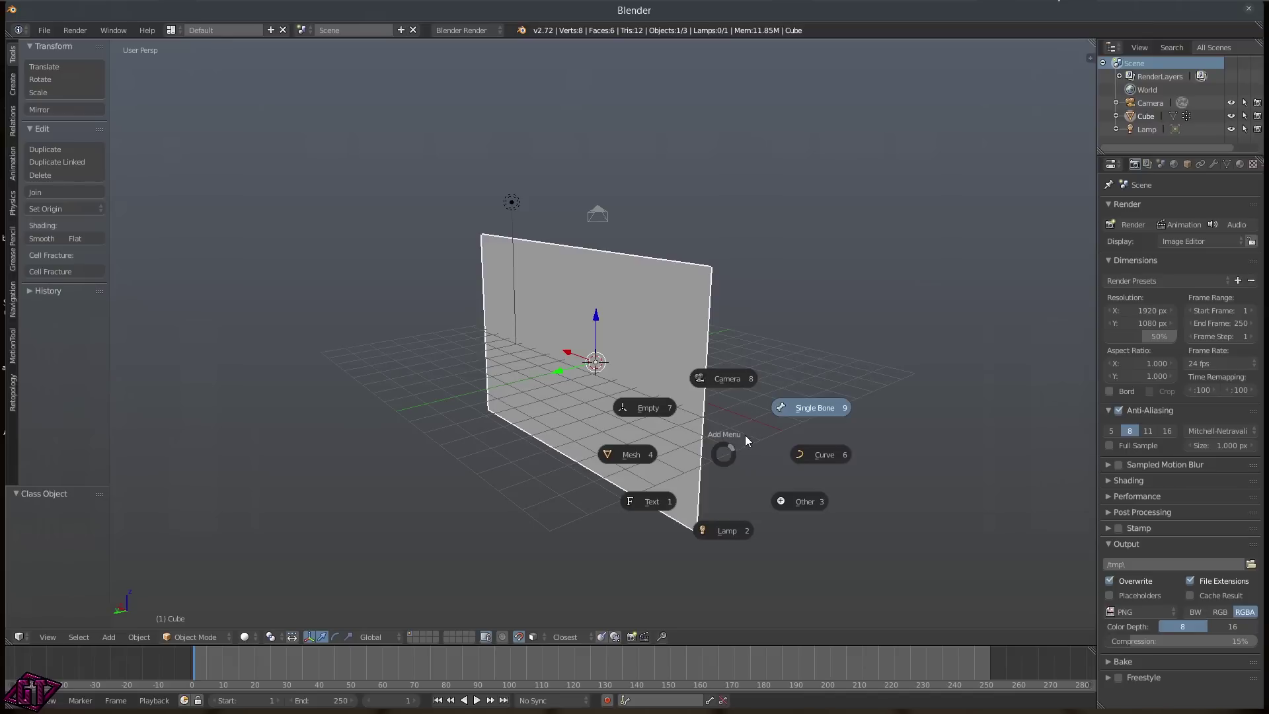
click(731, 453)
middle_drag(804, 332, 749, 339)
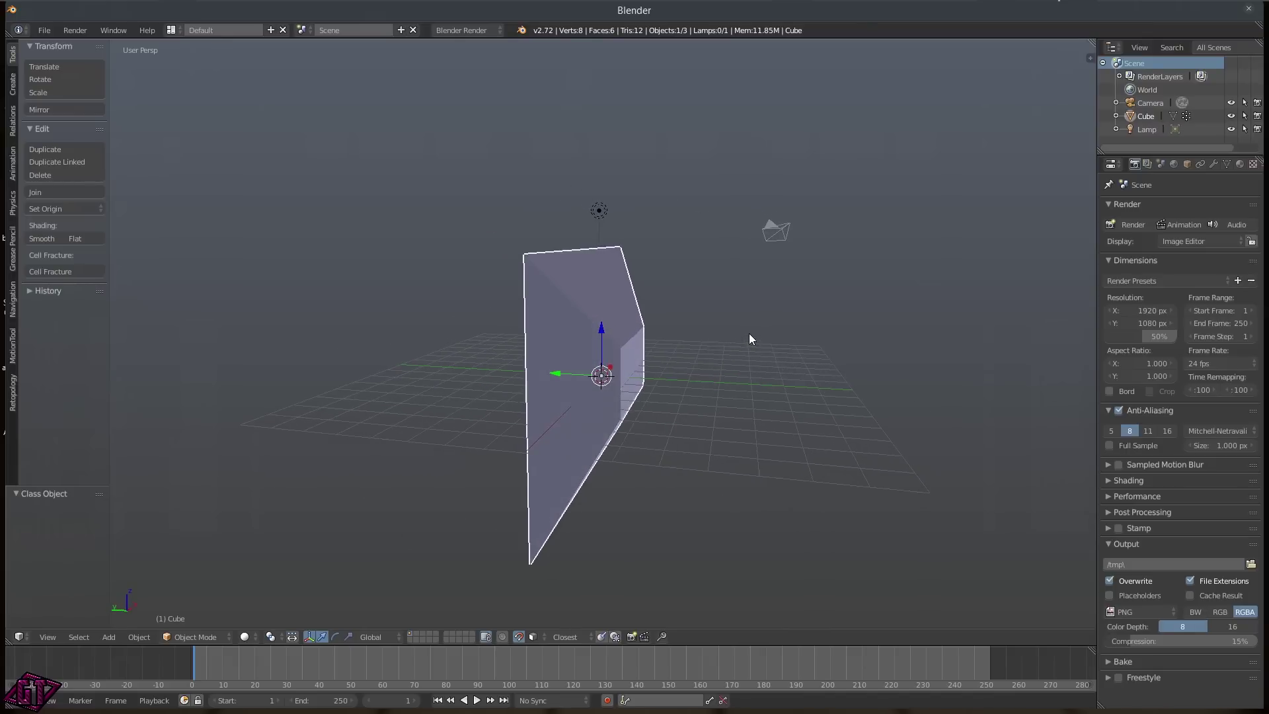
- Add a UV sphere to the scene through the Mesh entry of the Add pie menu
key(space)
key(shift+a)
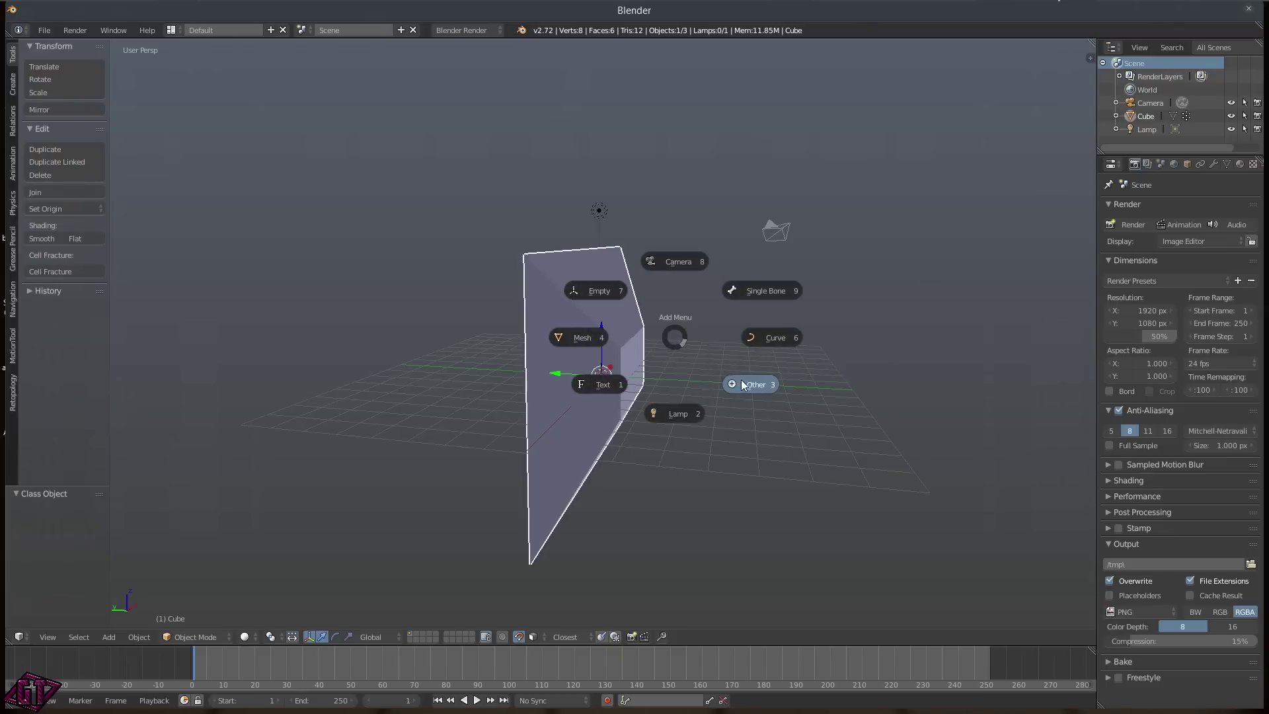
mouse_move(742, 383)
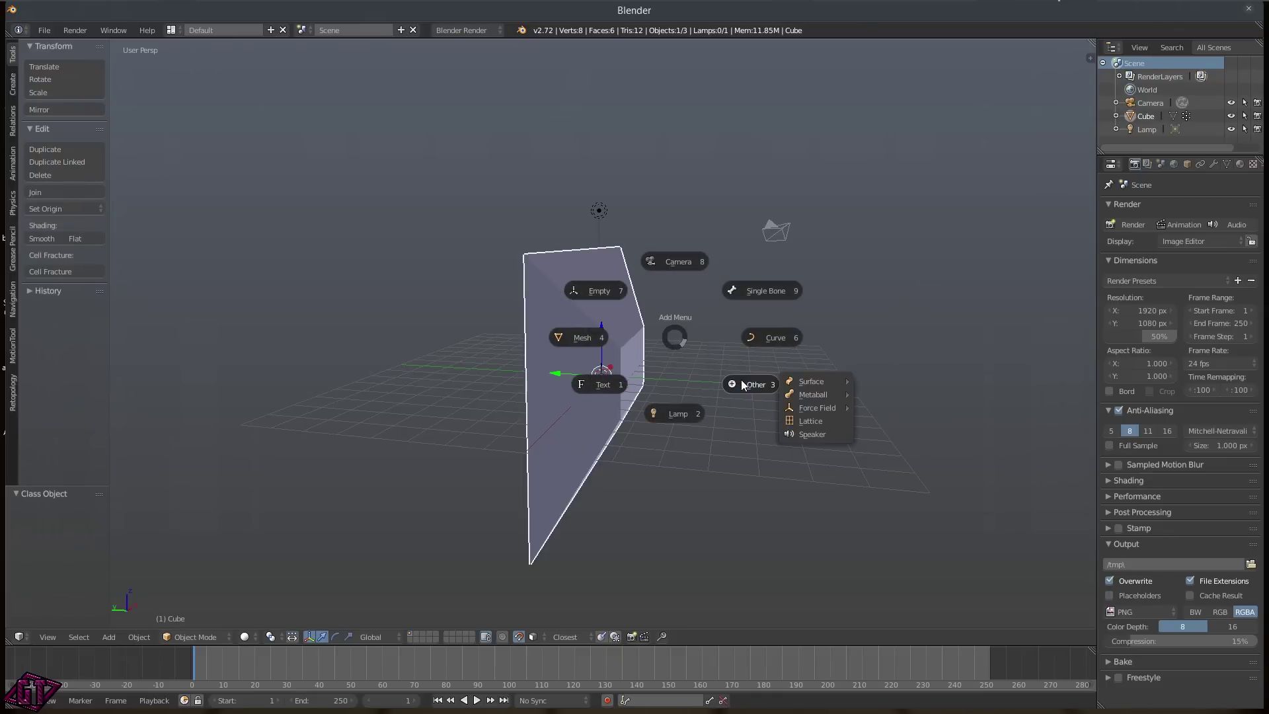
click(578, 339)
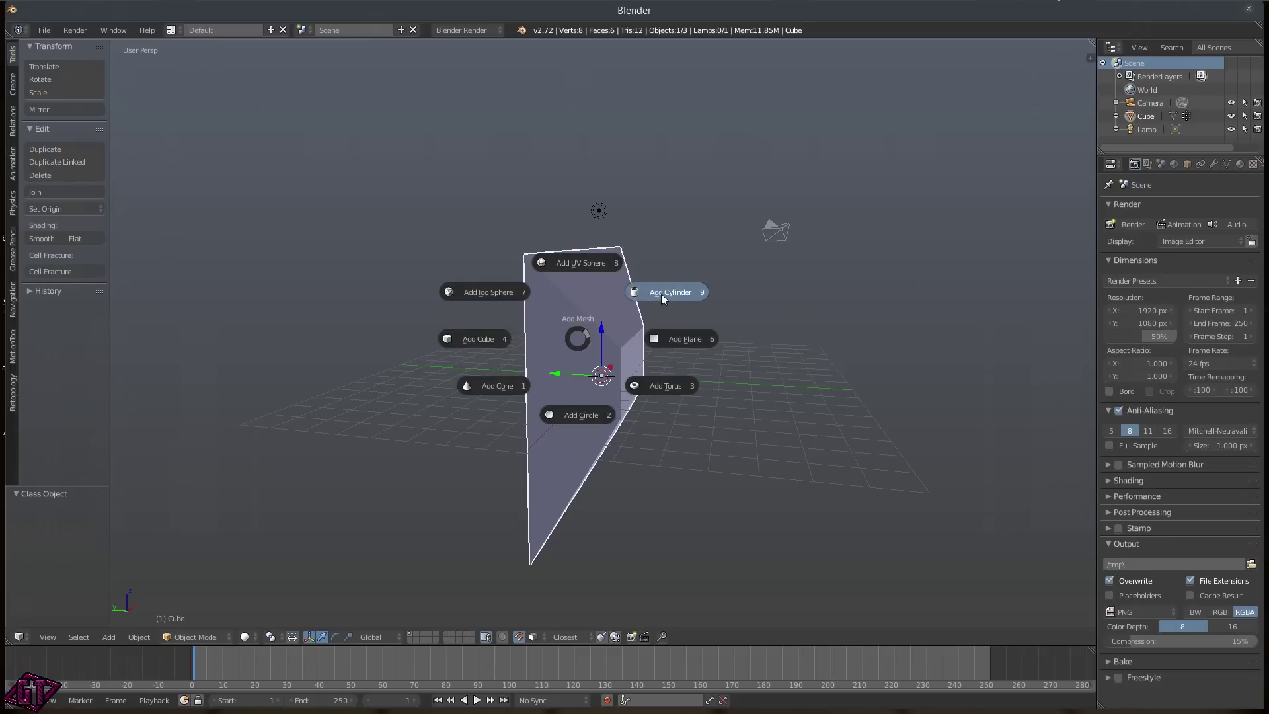
click(581, 267)
- Move the cube about 3.98 units along the Y axis, away from the sphere, and reselect the sphere
right_click(589, 321)
drag(565, 377, 442, 352)
right_click(597, 374)
- Examine the sphere and the cube from several distances and viewing angles
middle_drag(596, 374, 516, 407)
middle_drag(517, 286, 624, 396)
scroll(624, 391, up, 5)
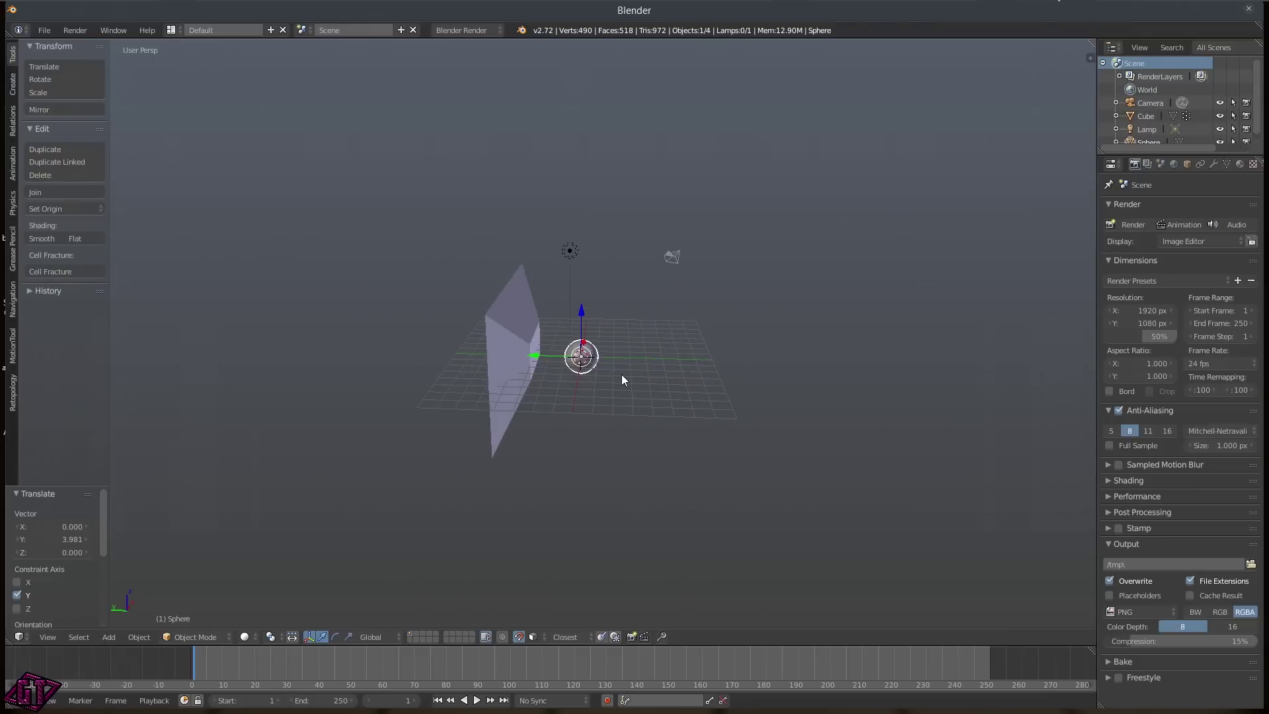
scroll(775, 365, down, 5)
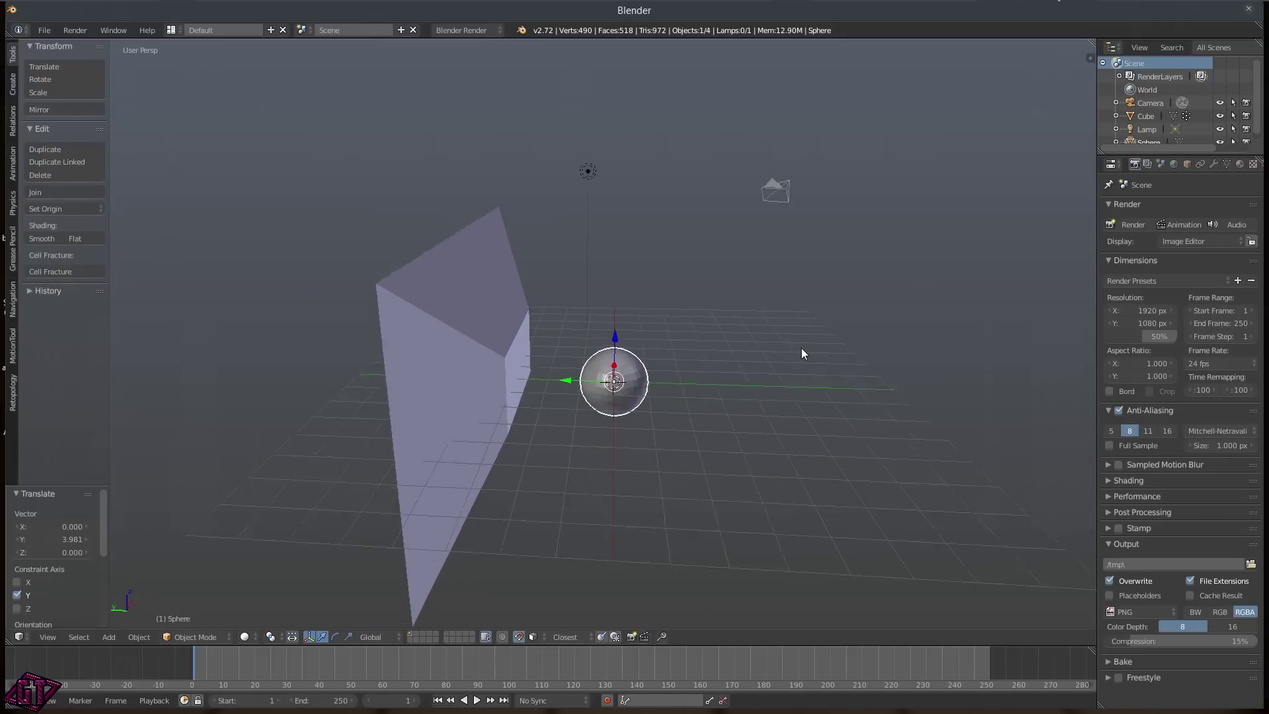
scroll(764, 354, up, 6)
scroll(737, 370, up, 2)
scroll(745, 367, down, 5)
scroll(744, 368, up, 4)
scroll(744, 368, down, 3)
scroll(745, 371, up, 8)
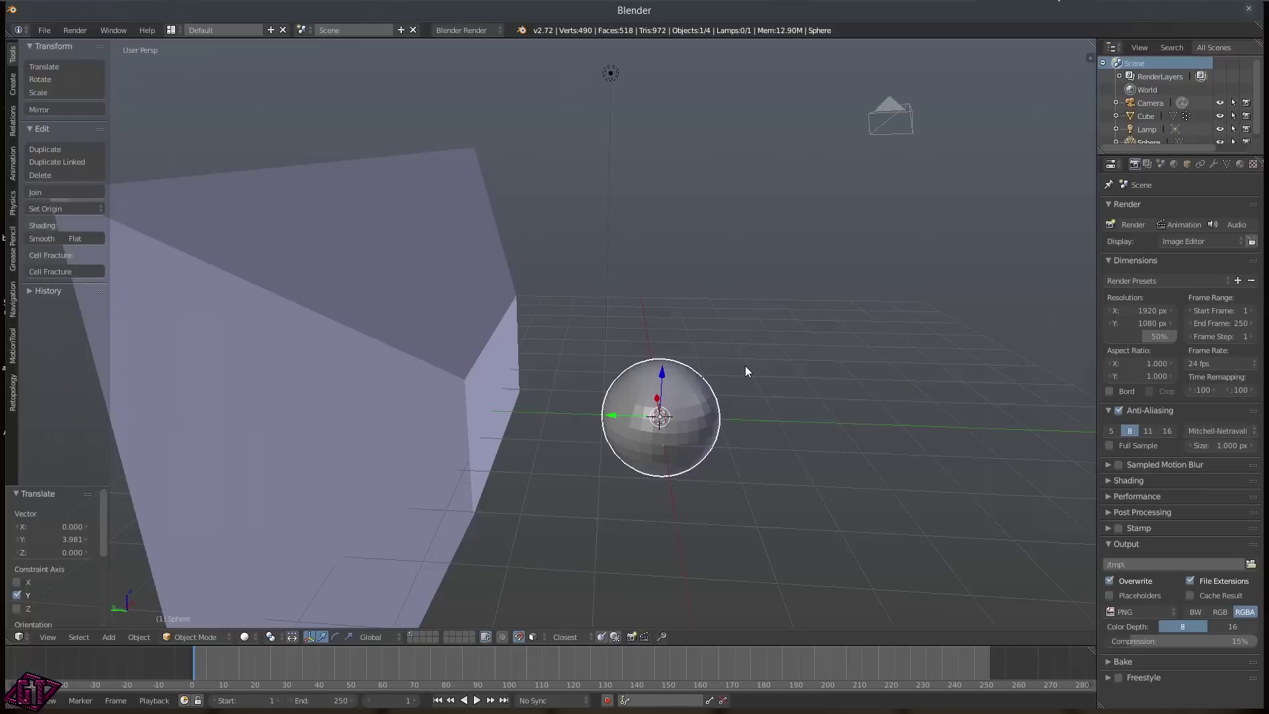
scroll(747, 370, down, 8)
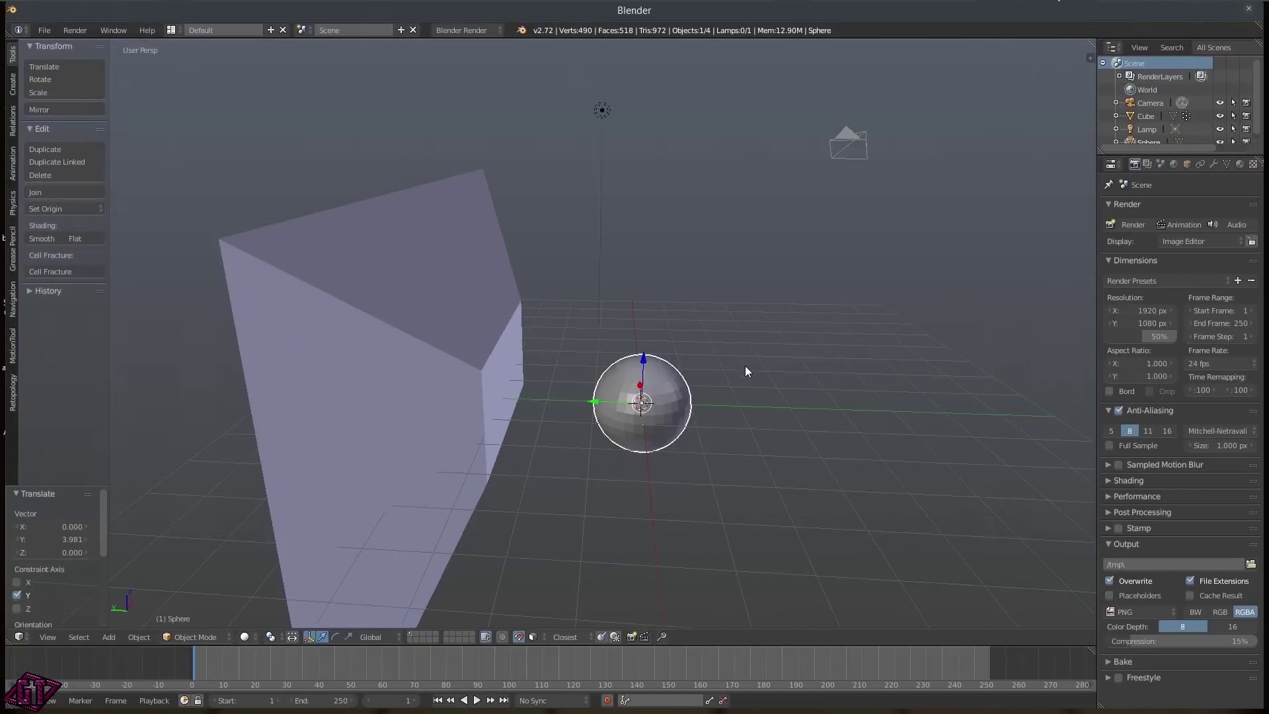
middle_drag(742, 359, 450, 297)
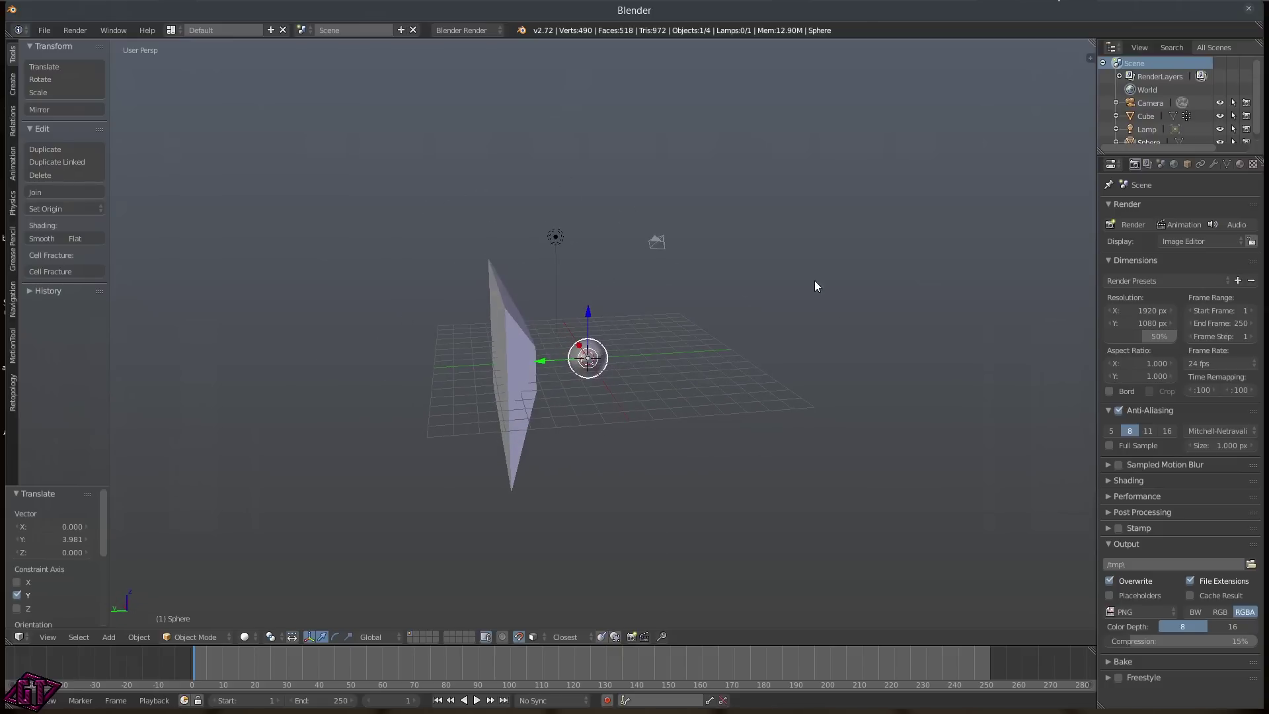
middle_drag(891, 343, 624, 336)
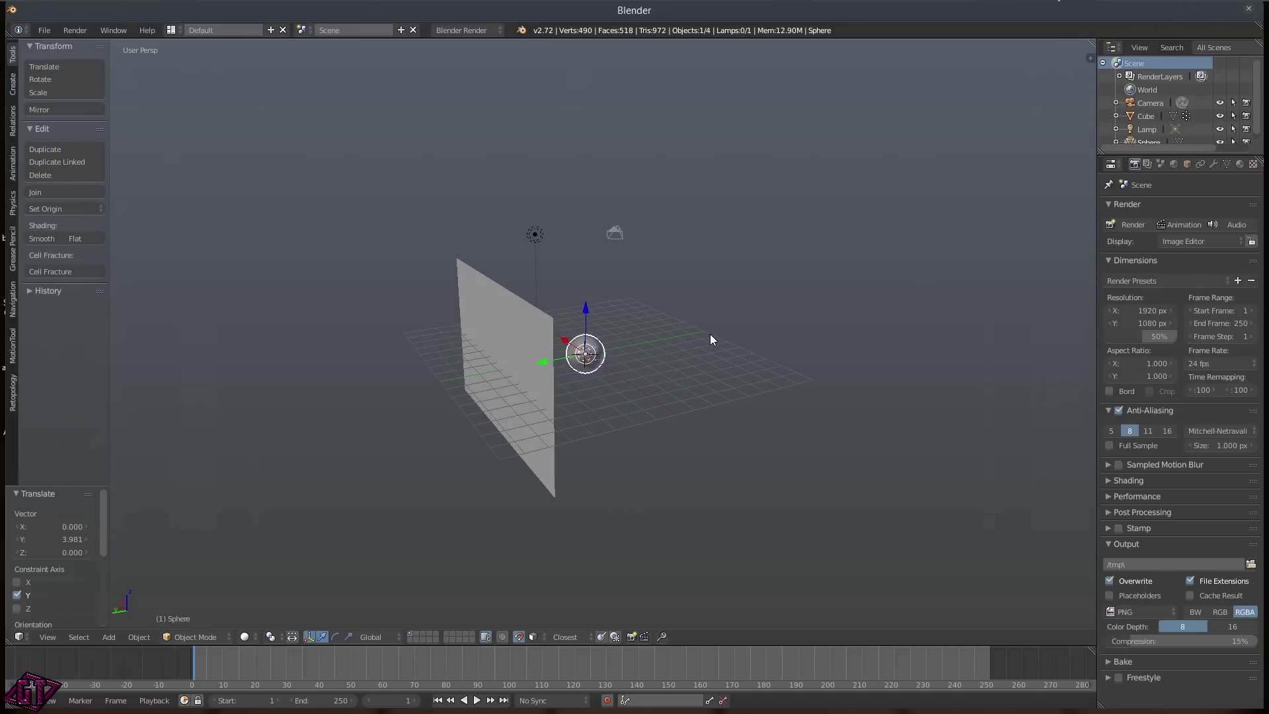
middle_drag(736, 329, 825, 300)
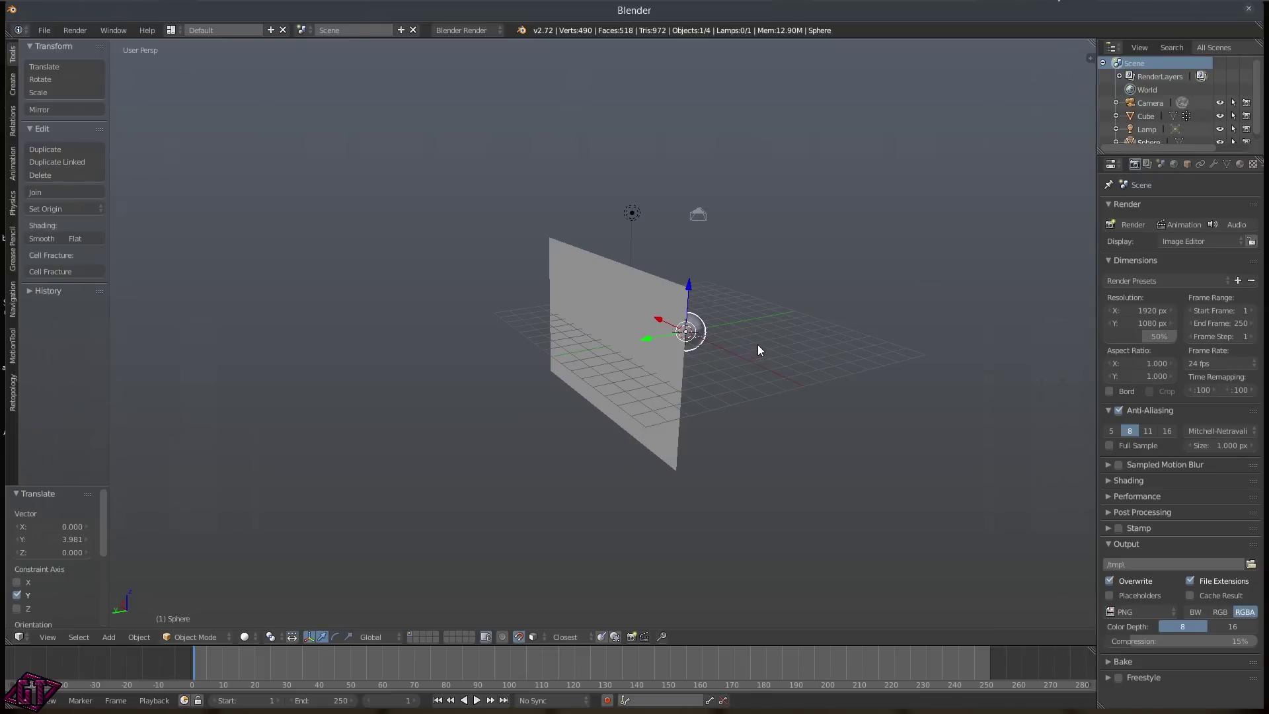
- Try moving the sphere freely away from the origin and cancel the move
key(KP_6)
key(KP_6)
key(KP_6)
key(g)
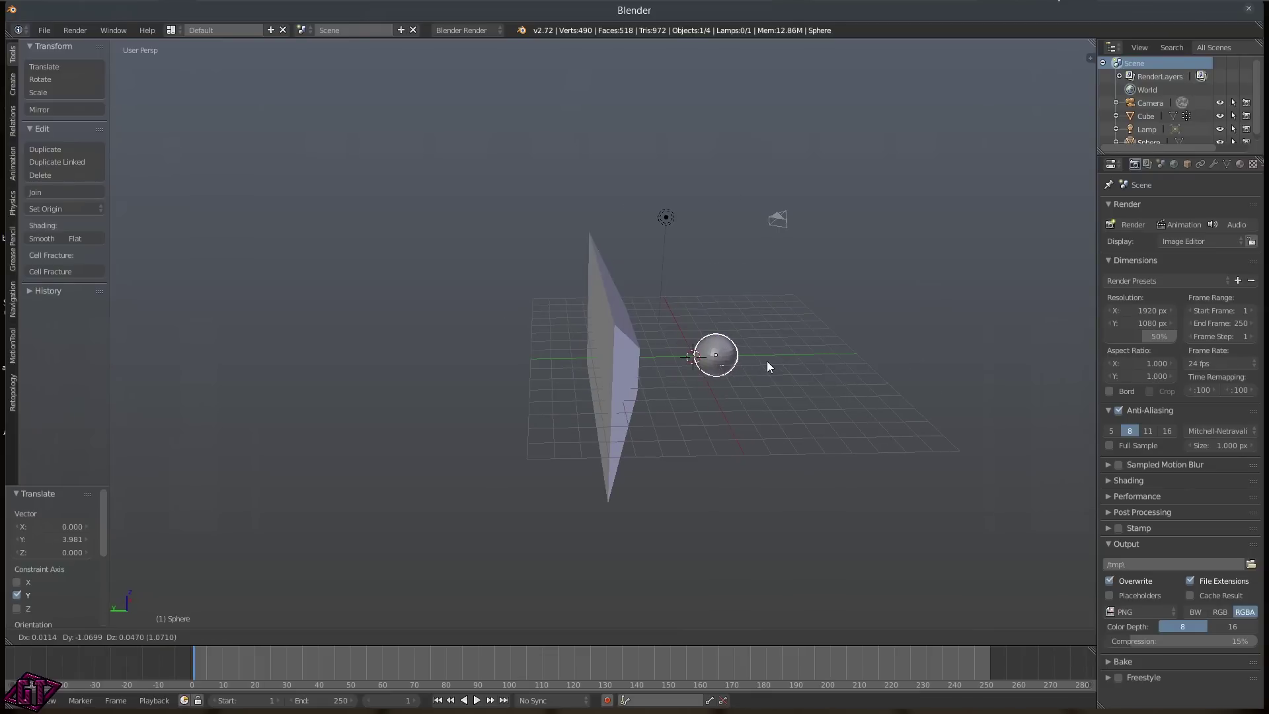
key(Escape)
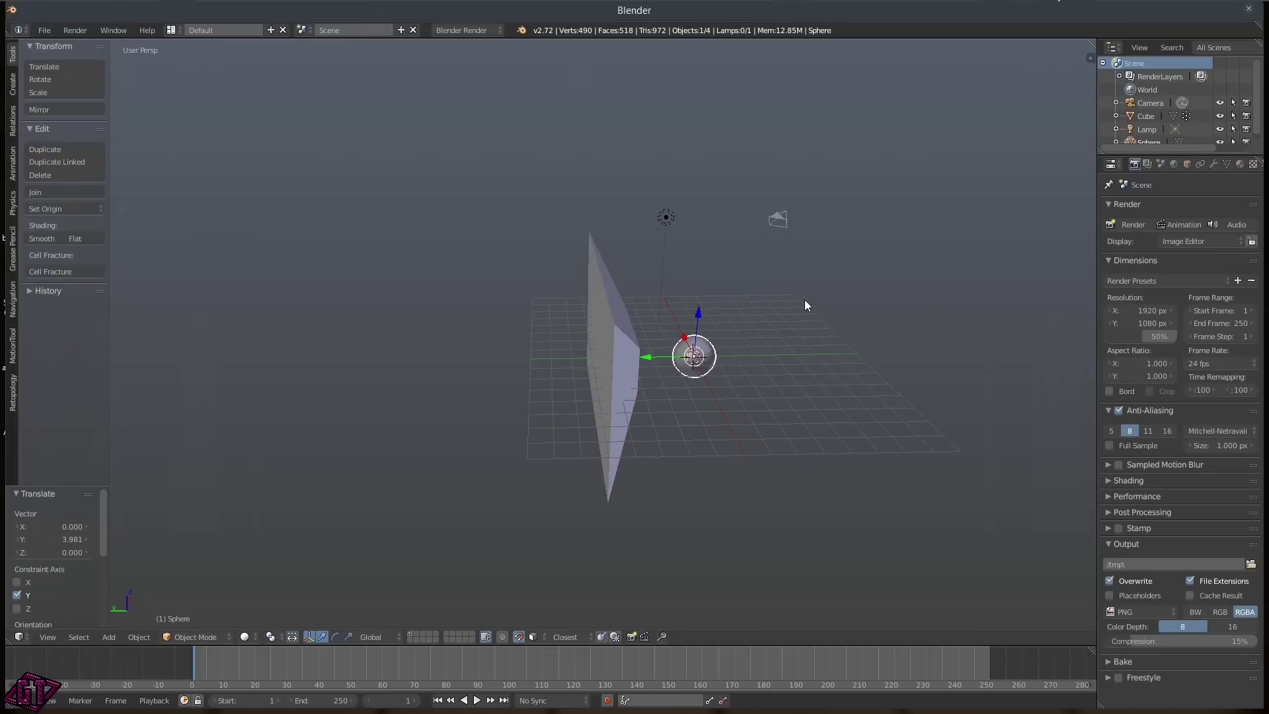
- Switch the sphere to Edit Mode using the mode pie menu
middle_drag(815, 328, 864, 318)
middle_drag(608, 350, 874, 358)
middle_drag(663, 370, 683, 420)
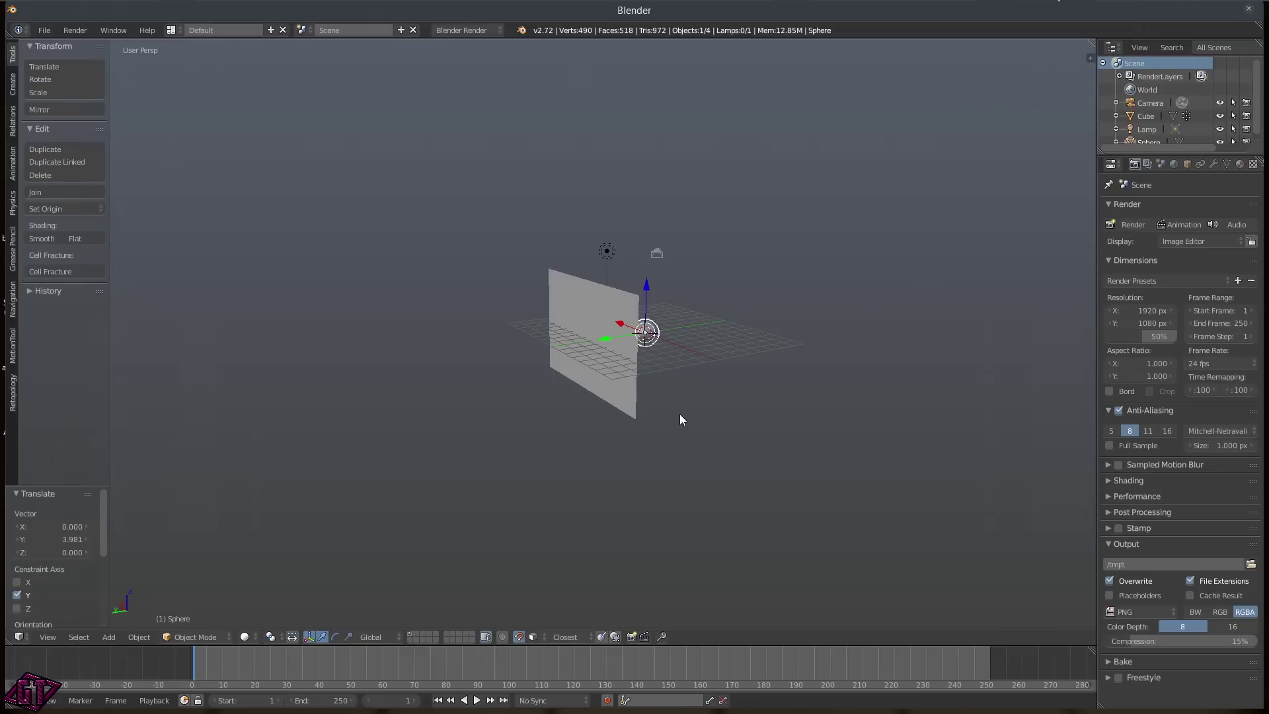
middle_drag(742, 366, 470, 390)
scroll(708, 380, up, 4)
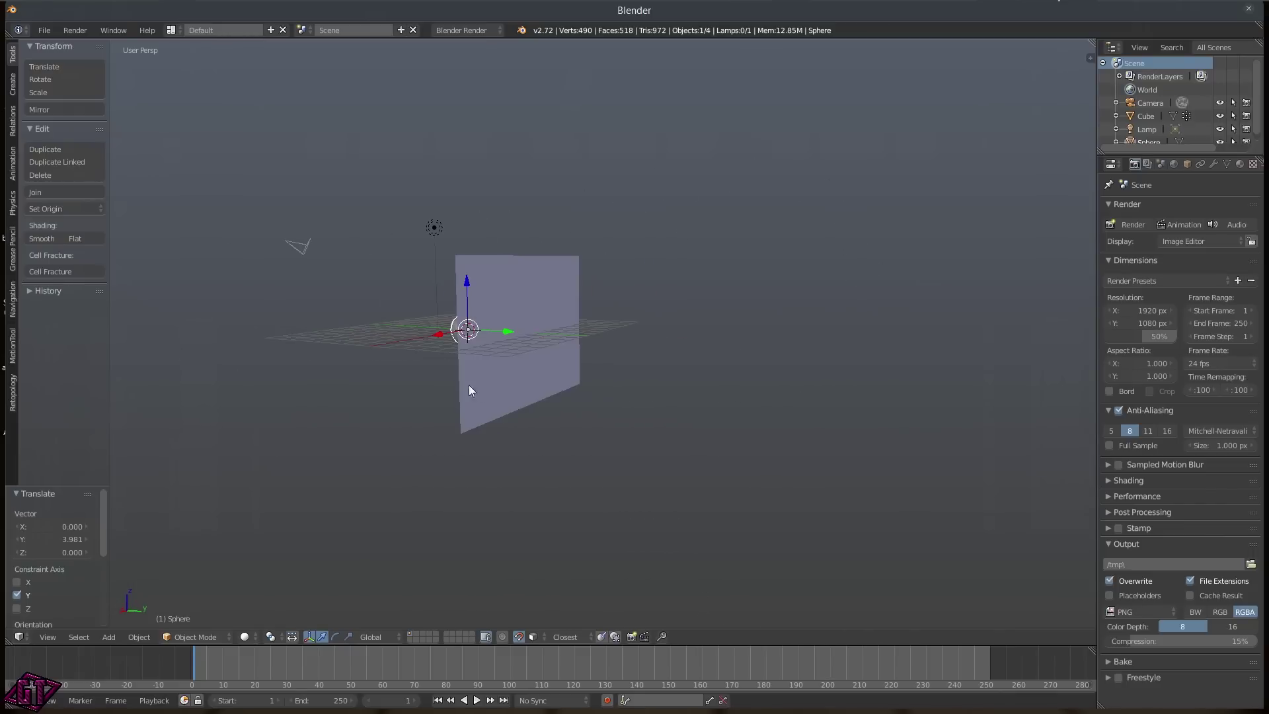
middle_drag(408, 355, 767, 373)
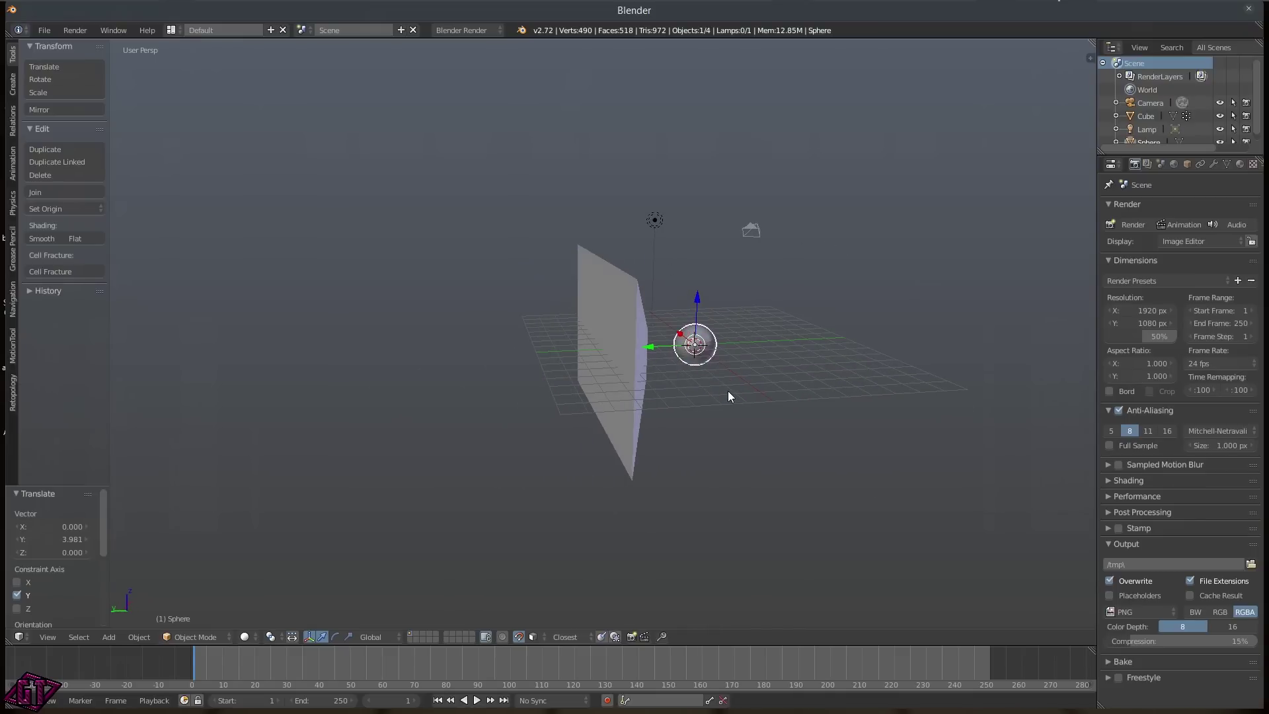
key(Tab)
click(732, 317)
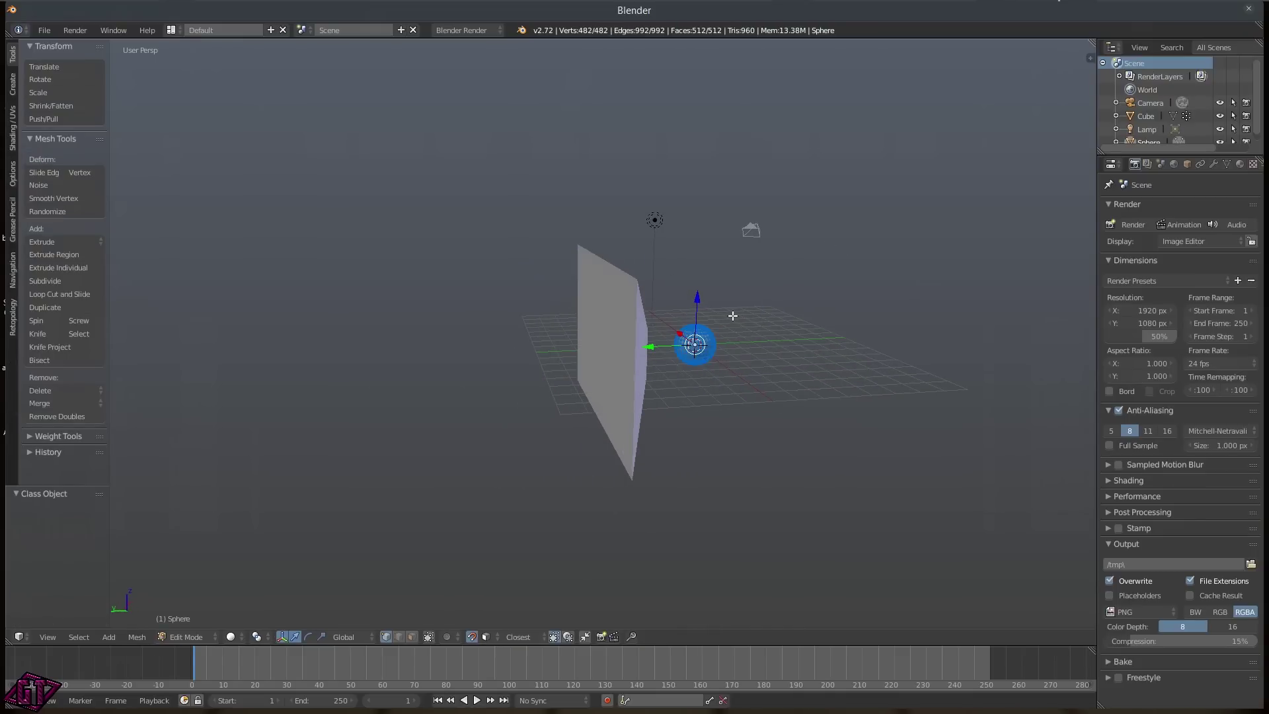
- Switch the sphere's mesh selection mode with the mode pie menu to faces, to vertices and finally to edges
scroll(680, 374, up, 4)
scroll(793, 383, down, 2)
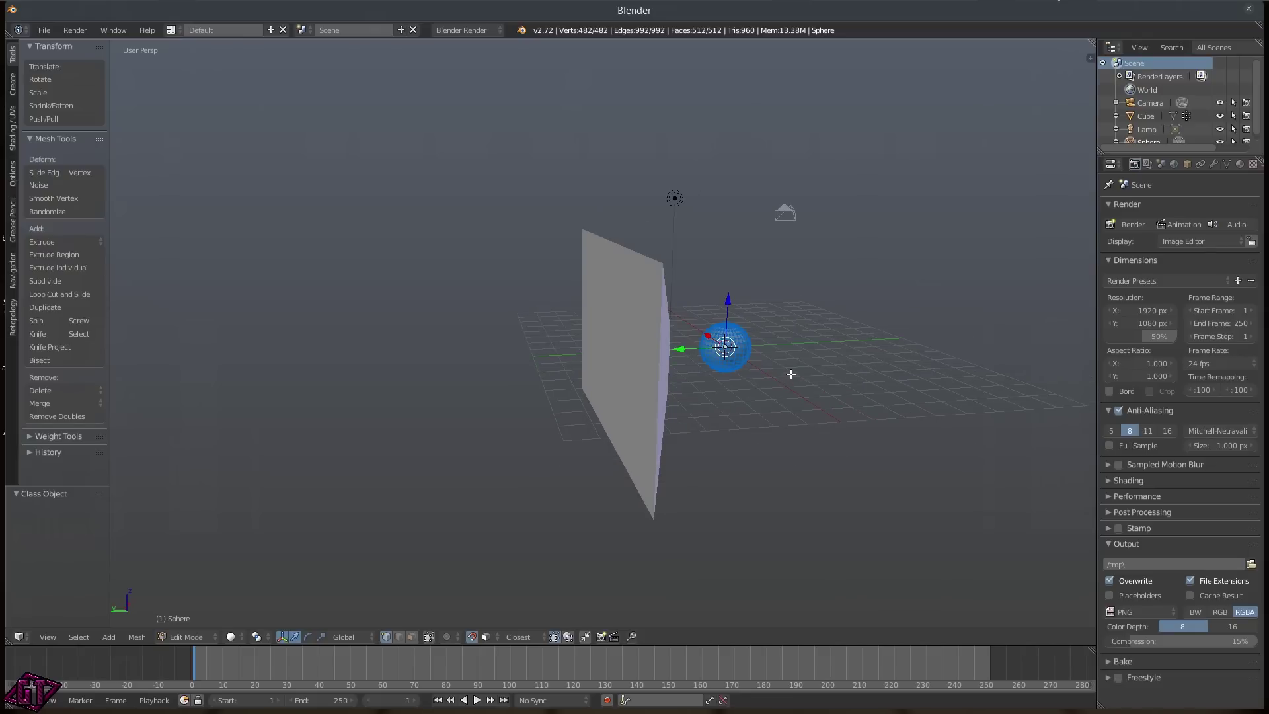
key(Tab)
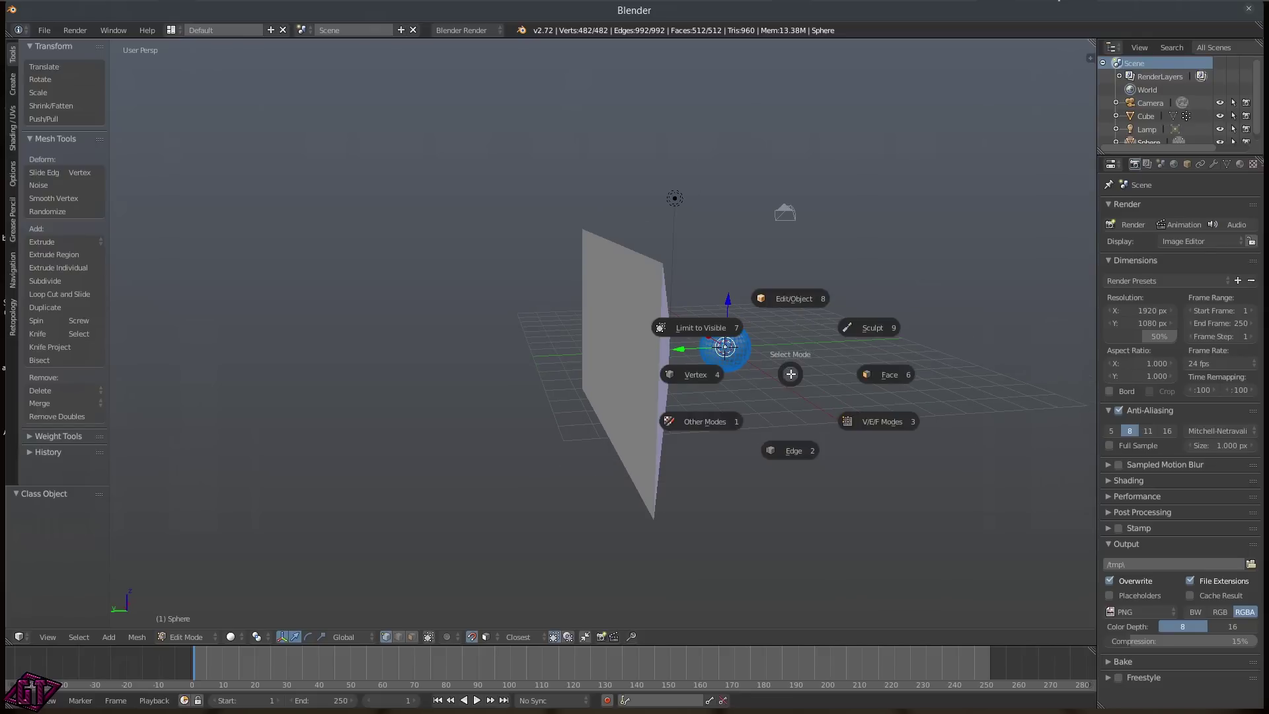
click(884, 374)
middle_drag(895, 372, 793, 410)
key(Tab)
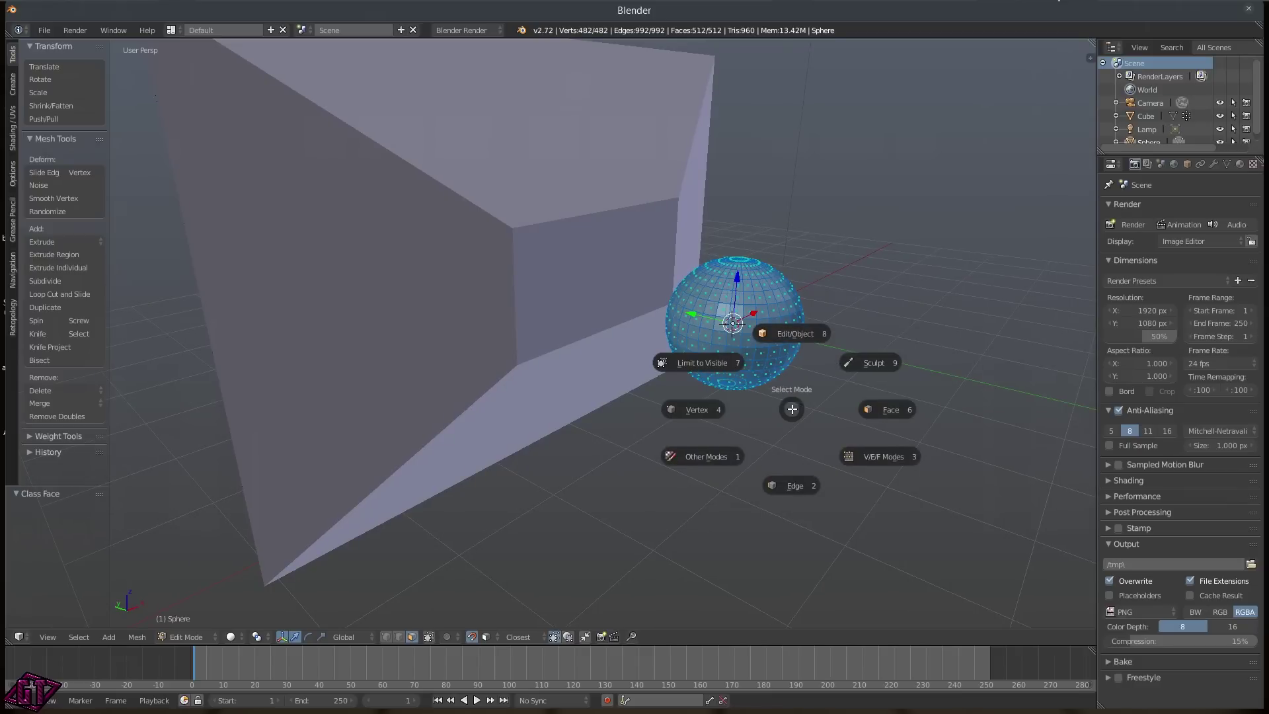
click(705, 415)
key(Tab)
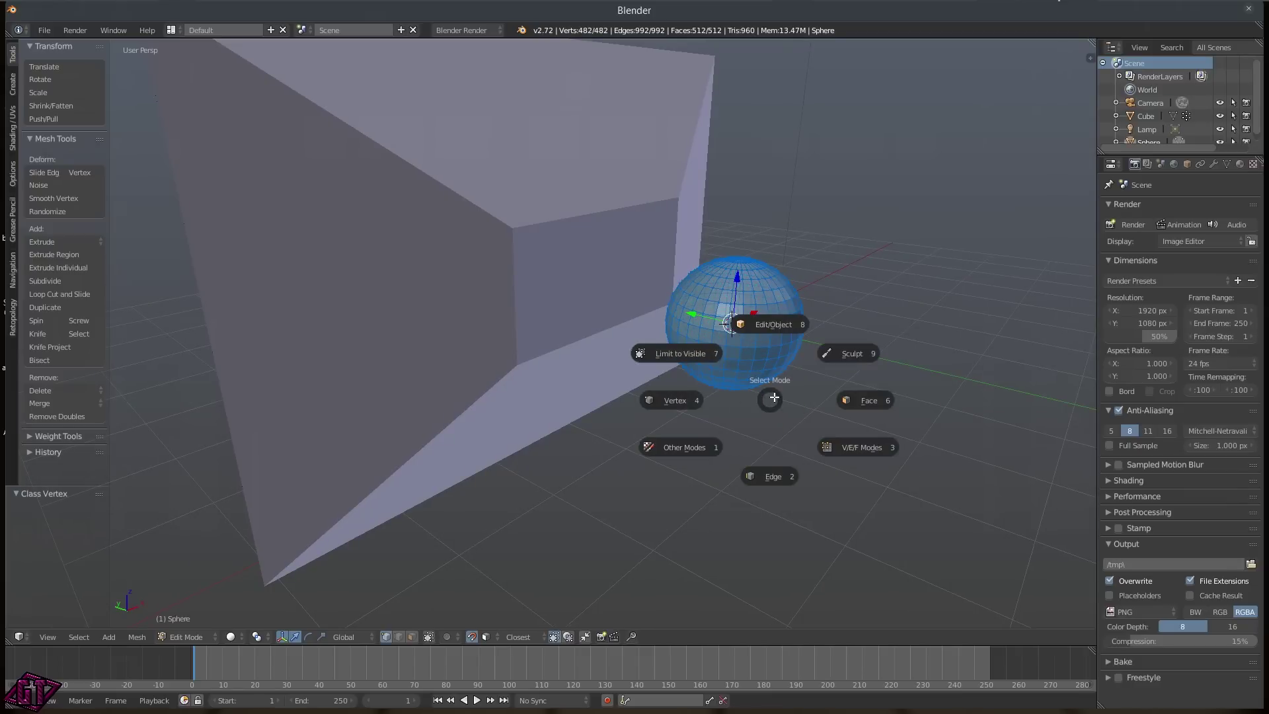
click(784, 477)
- Put the sphere into Vertex Paint mode through the other-modes pie menu and return it to Object Mode
key(Tab)
click(744, 439)
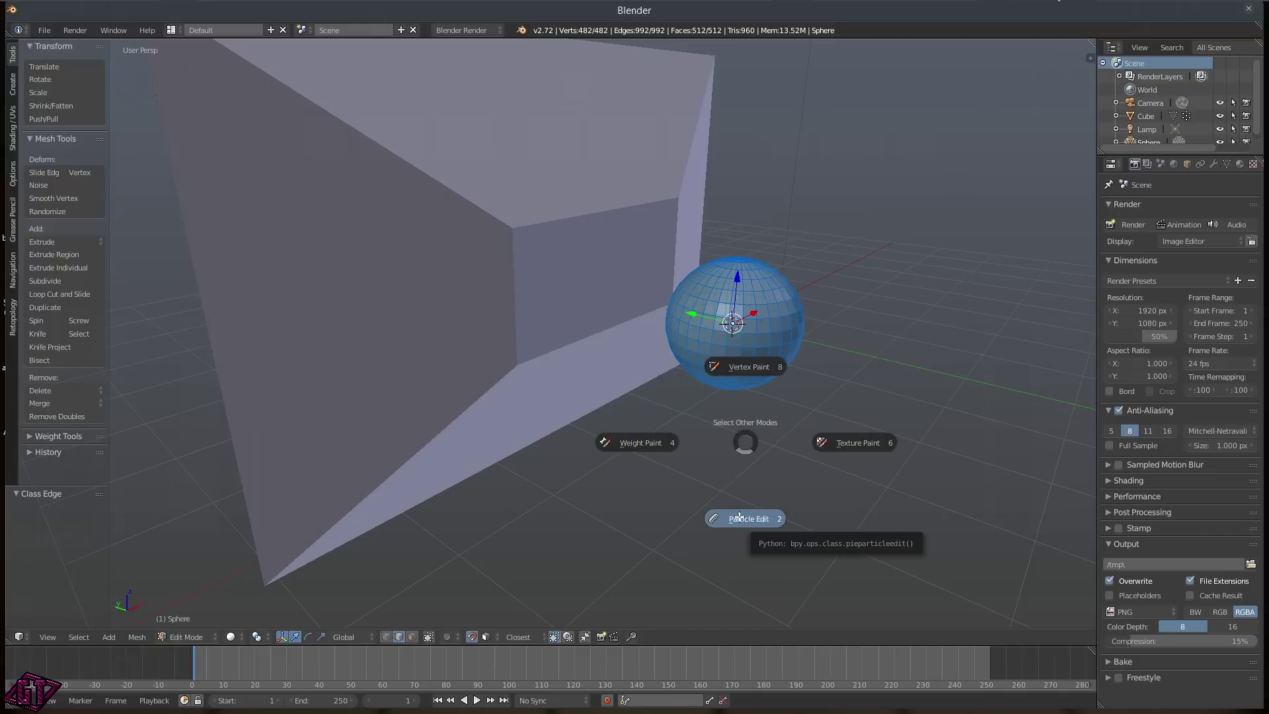
click(749, 427)
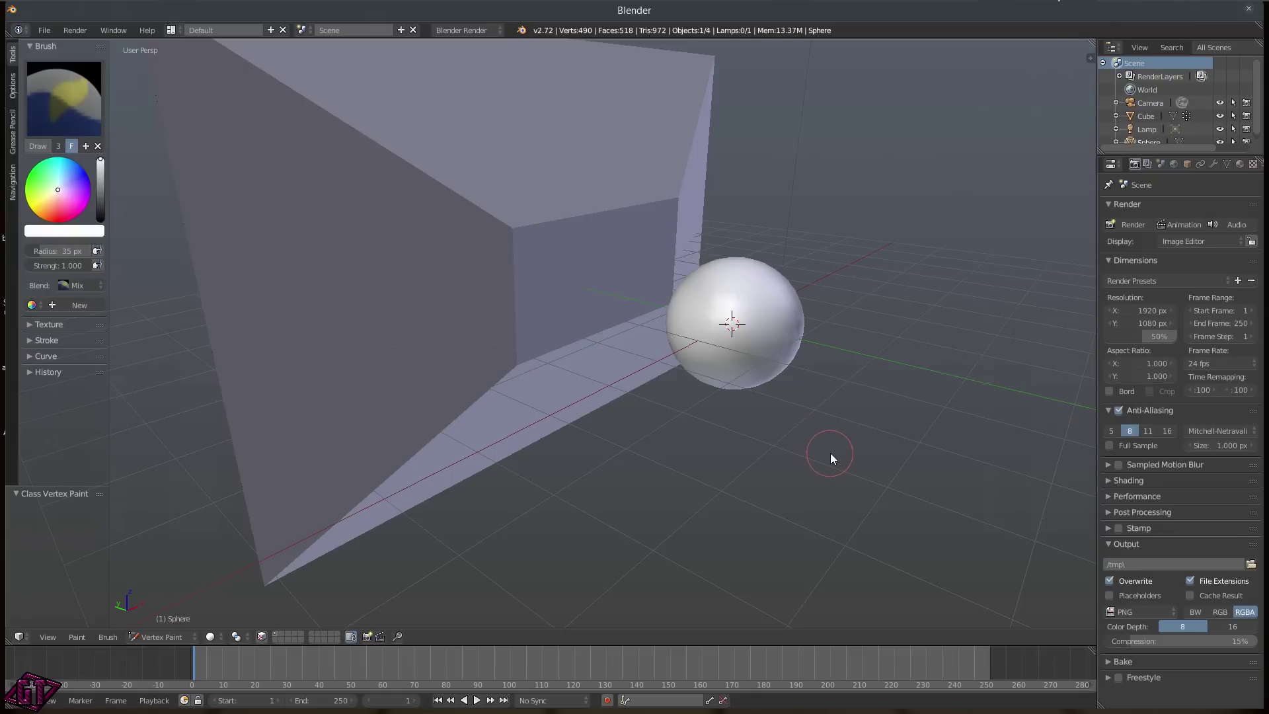
key(Tab)
click(837, 378)
- Look through the mesh primitives offered by the Add pie menu and leave without adding one
middle_drag(863, 370, 755, 329)
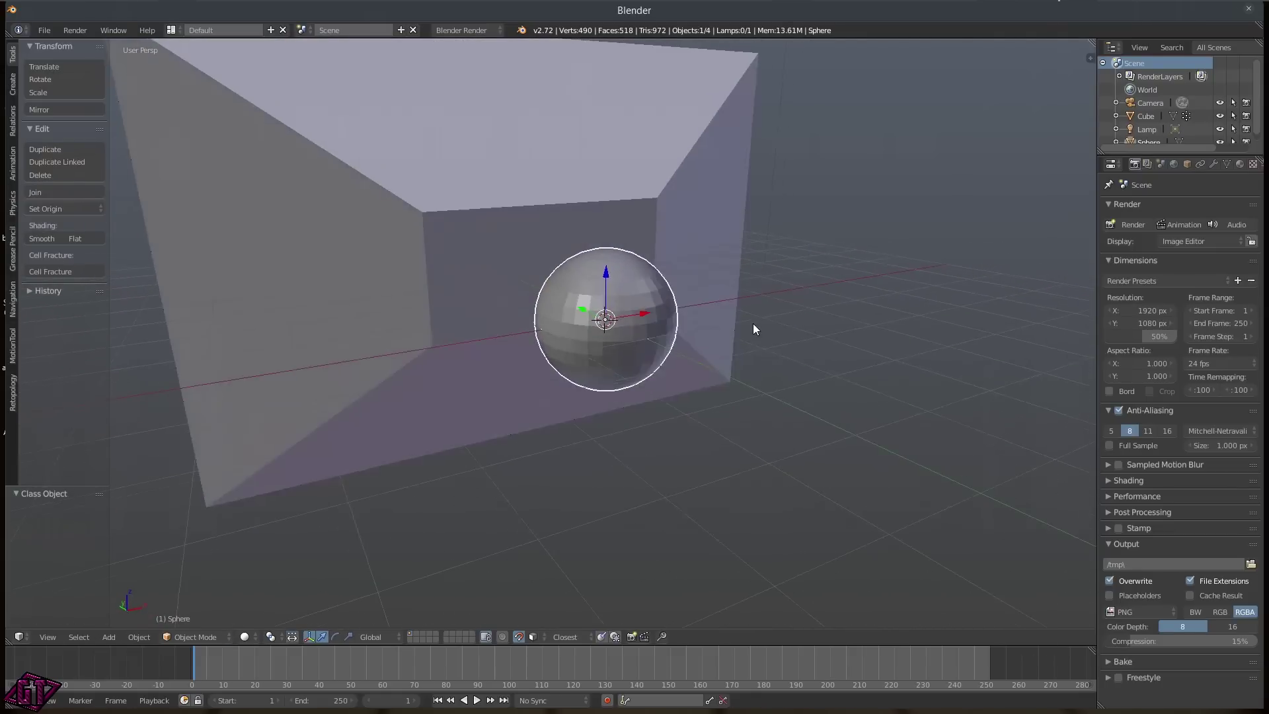
key(shift+a)
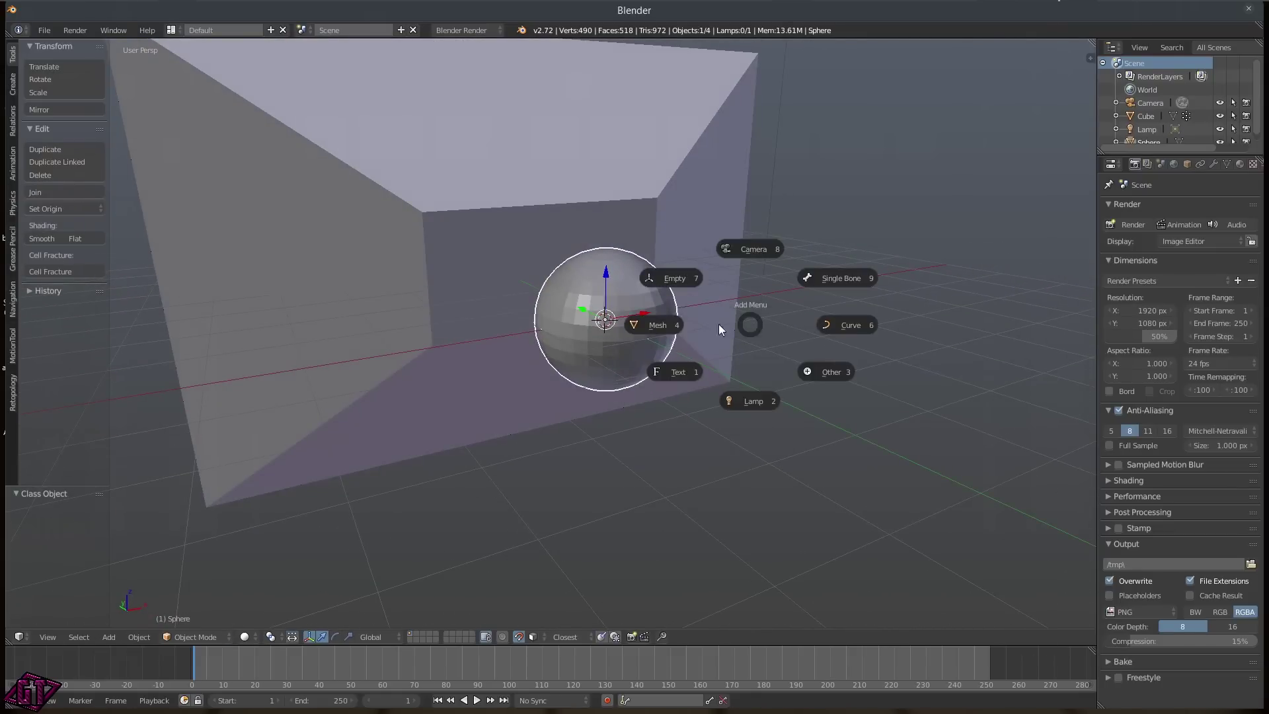
click(656, 328)
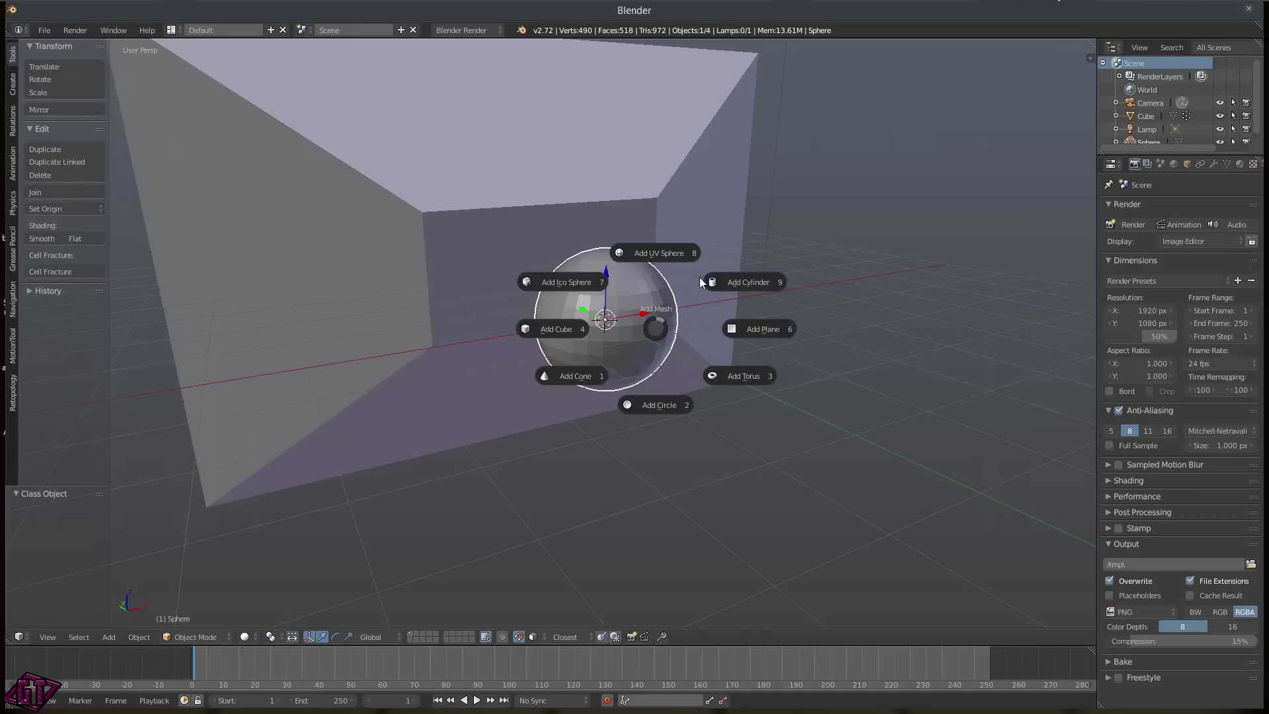
click(651, 329)
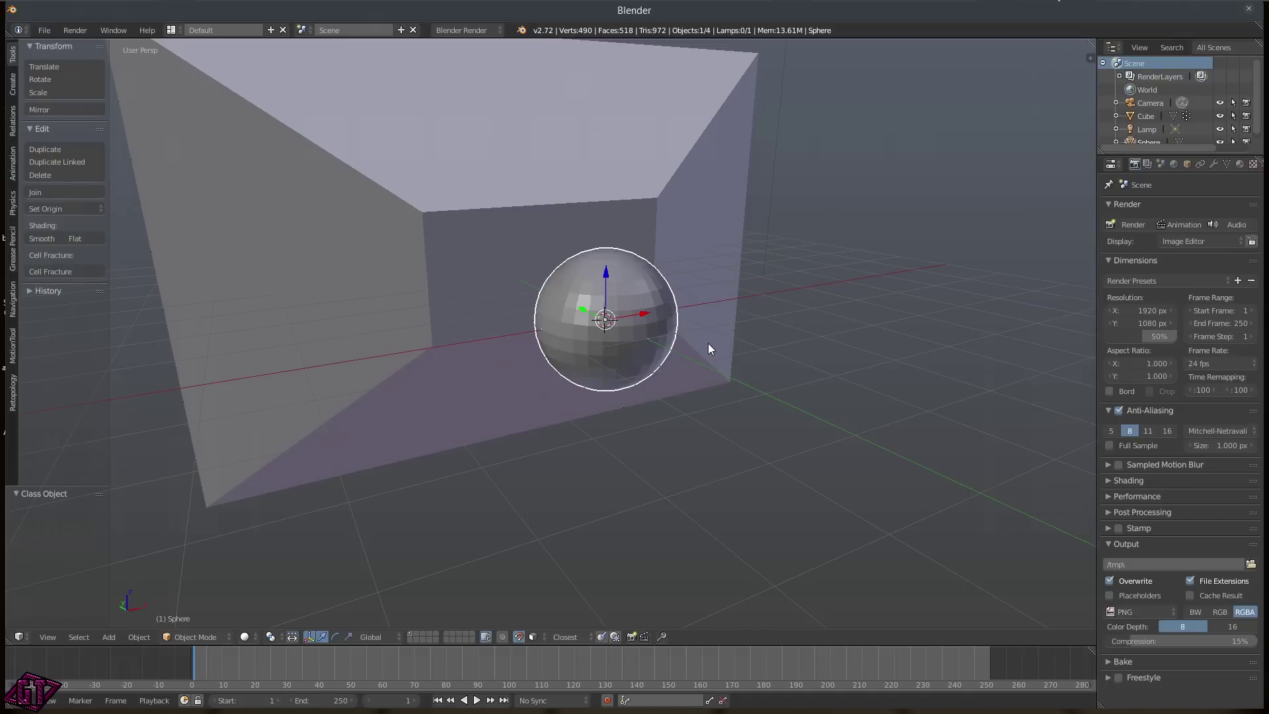
- Add a Plain Axes empty with the Add pie menu and raise it about 2.3 units along Z, above the sphere
key(shift+a)
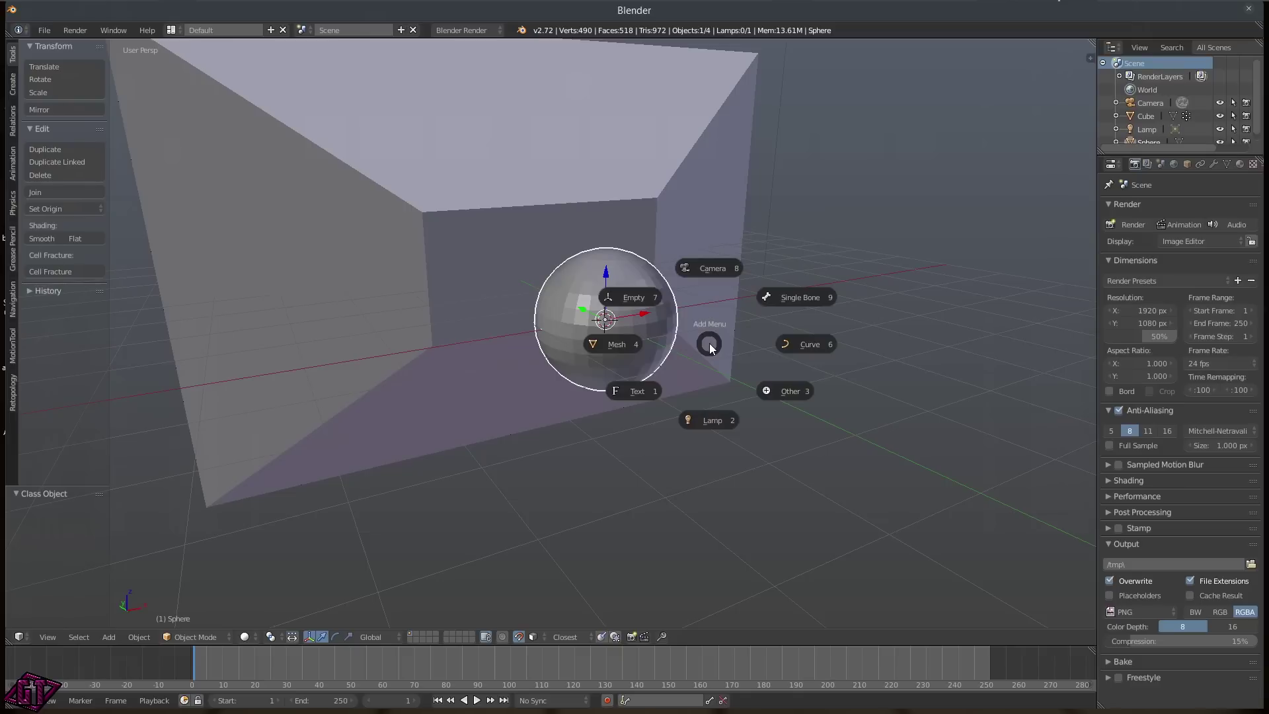
click(645, 299)
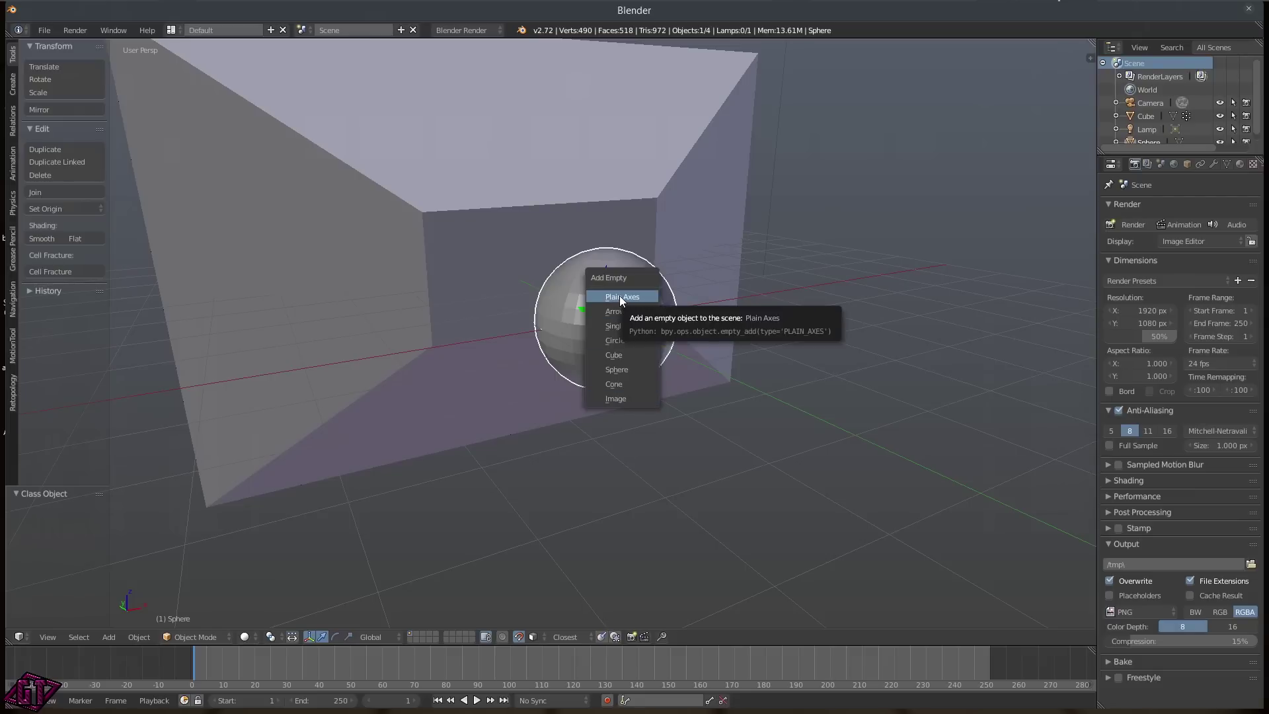
click(620, 296)
key(g)
key(z)
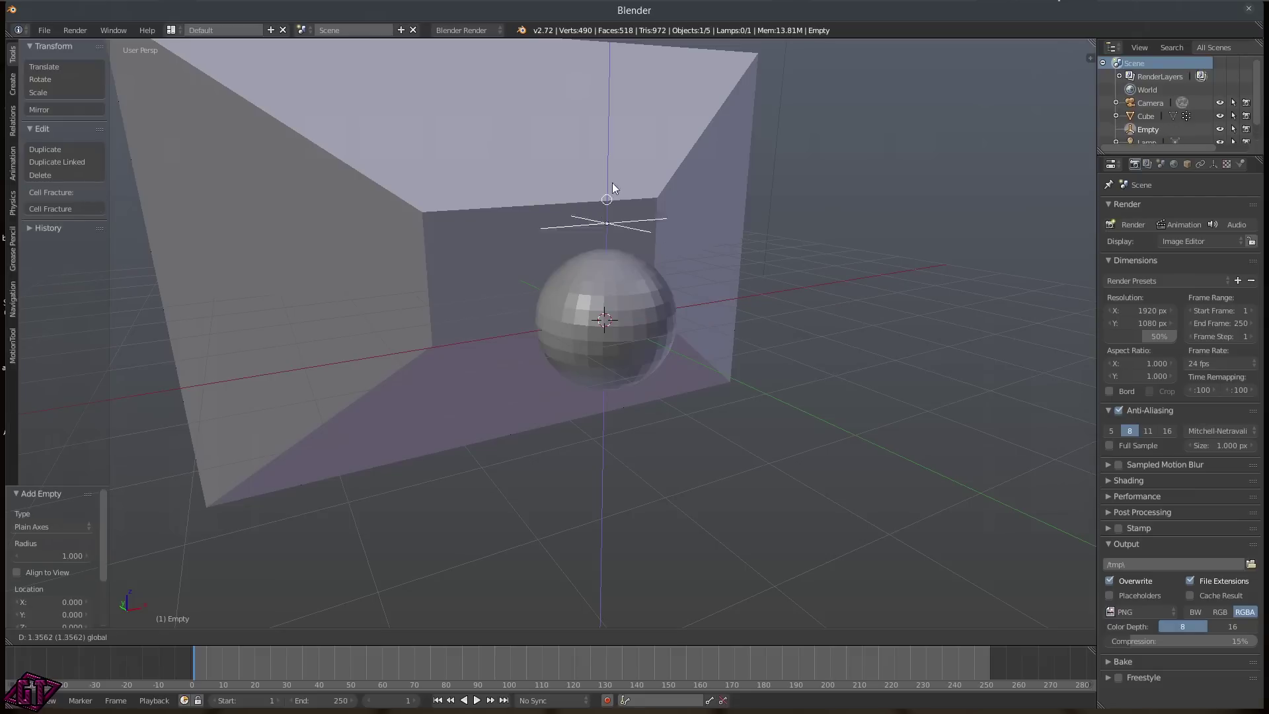
click(624, 144)
- Add a single bone and raise it about 3.2 units along Z, above the empty
middle_drag(703, 168, 641, 253)
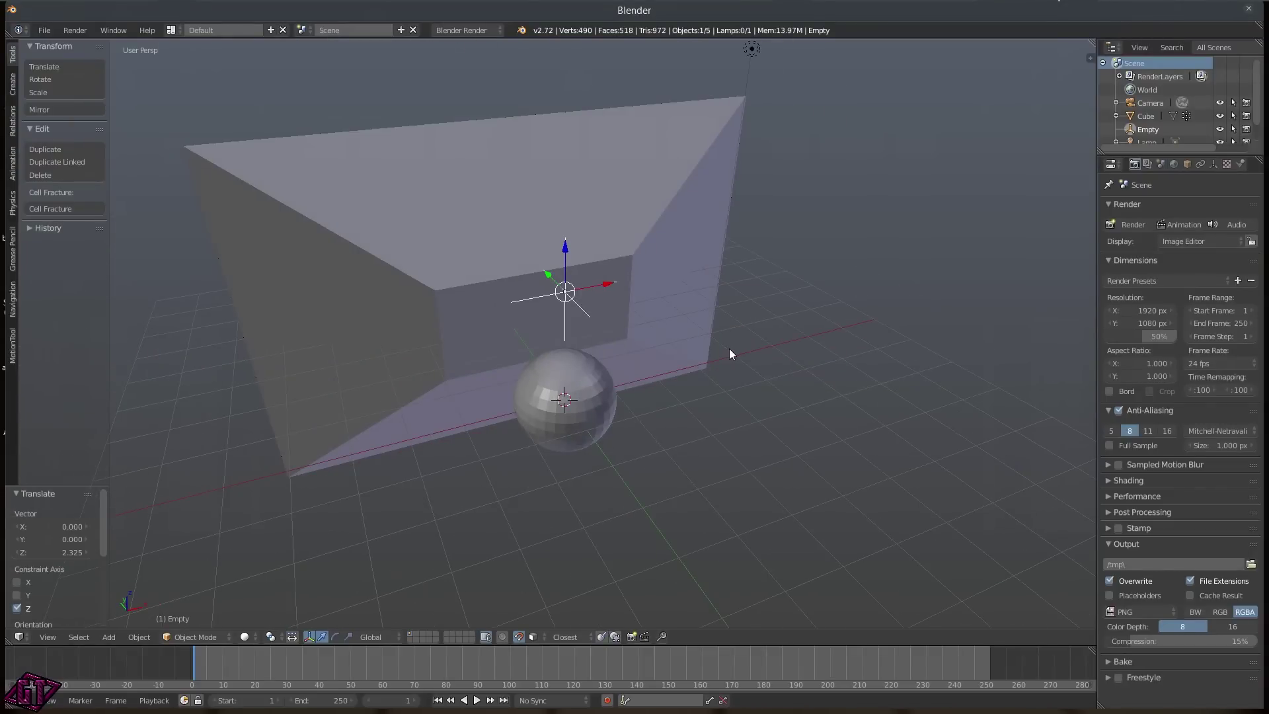
key(shift+a)
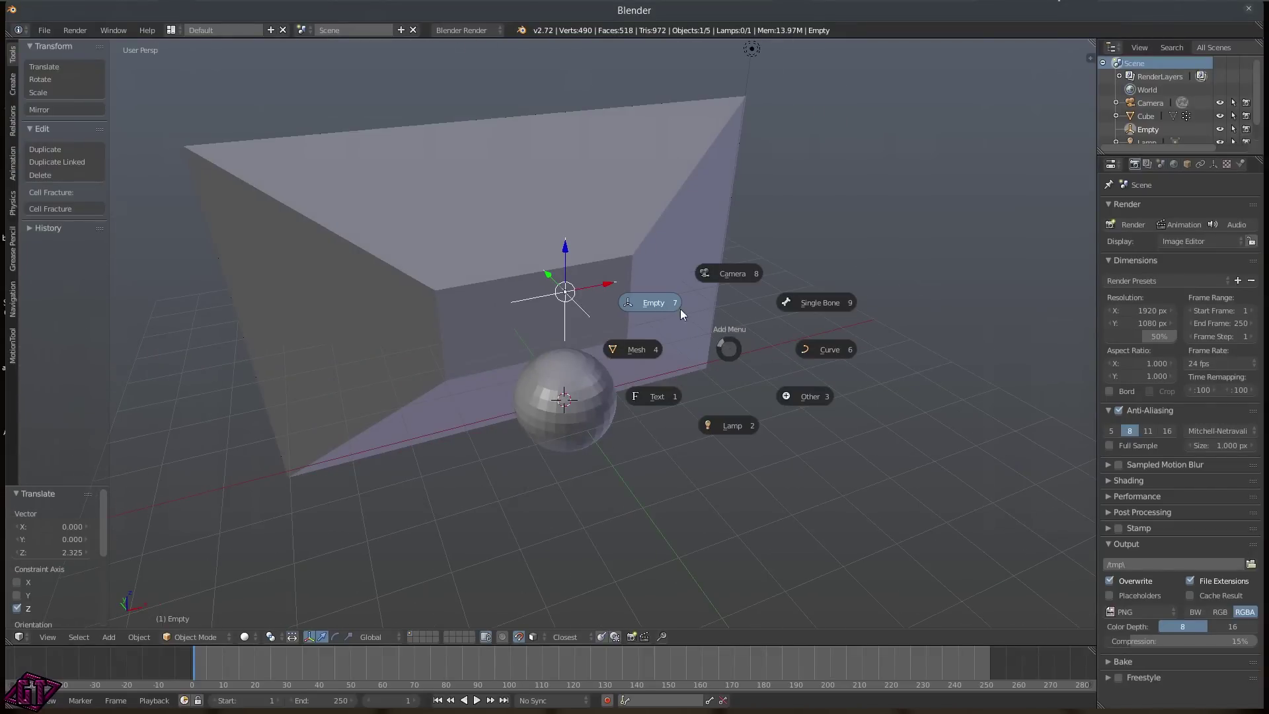
click(816, 303)
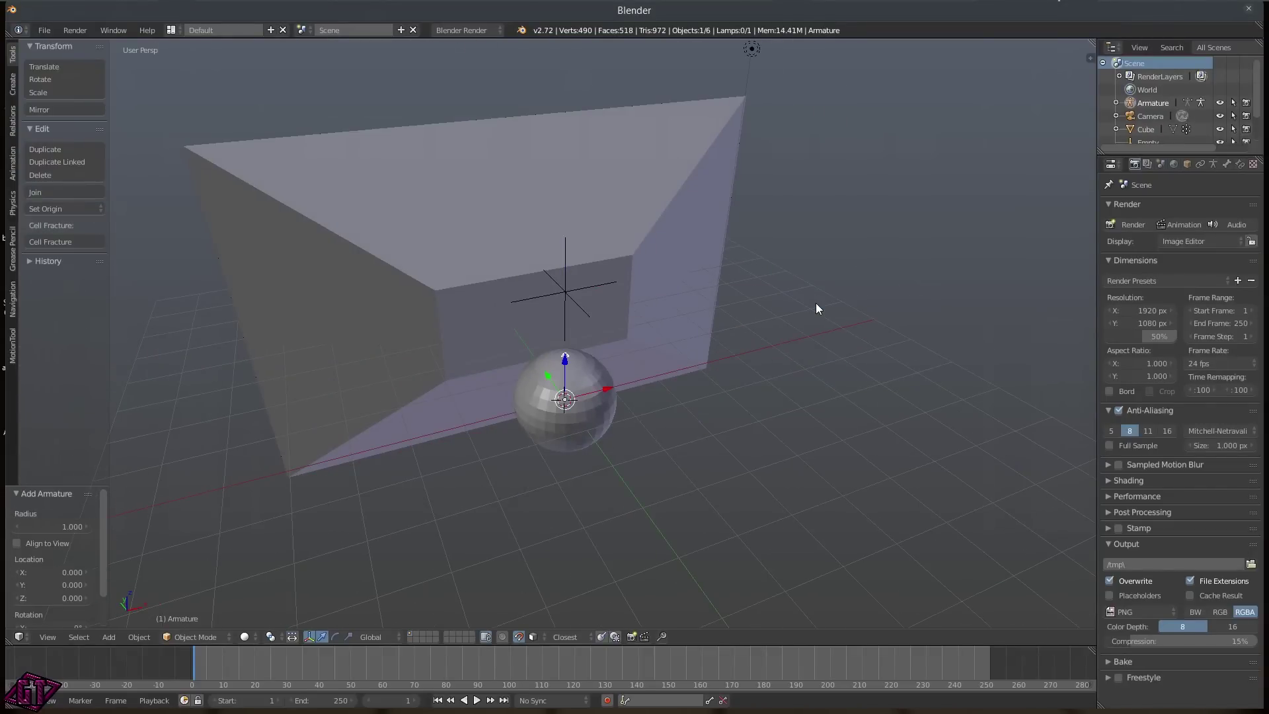
middle_drag(740, 326, 582, 328)
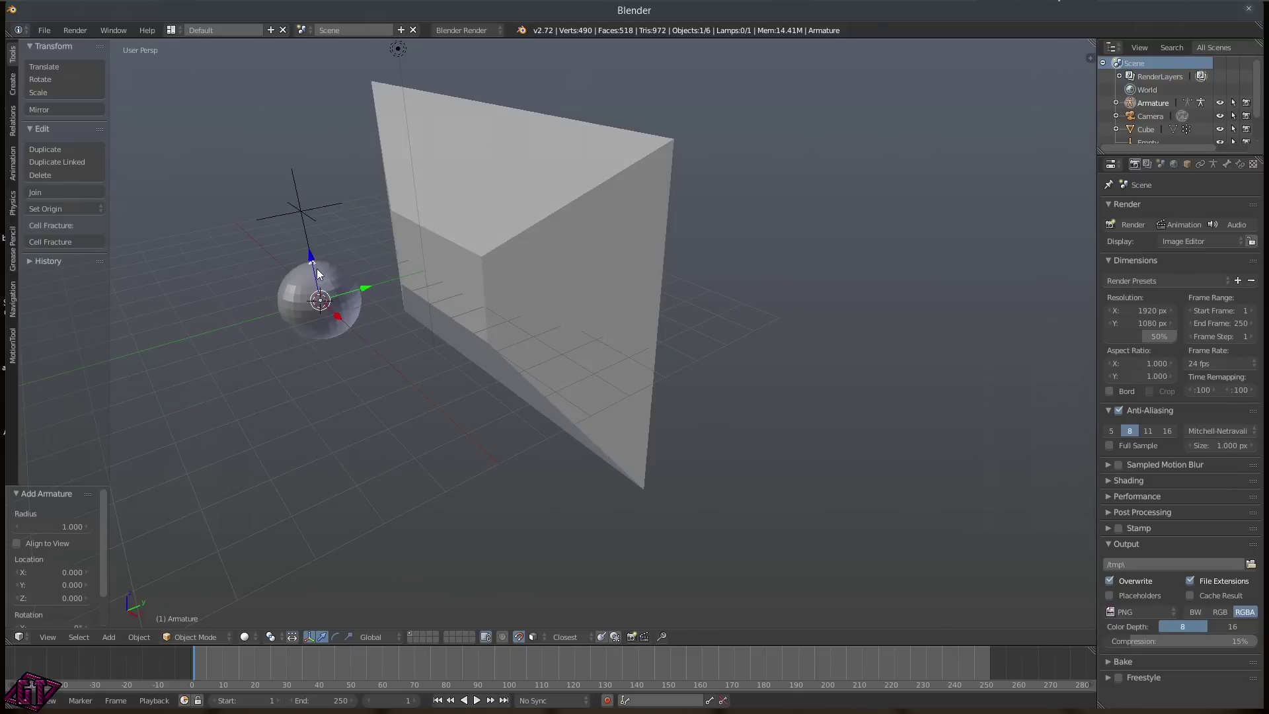
key(g)
click(312, 122)
- Add a Bezier curve and raise it about 4.6 units along Z, above the bone
middle_drag(312, 123, 384, 192)
key(shift+a)
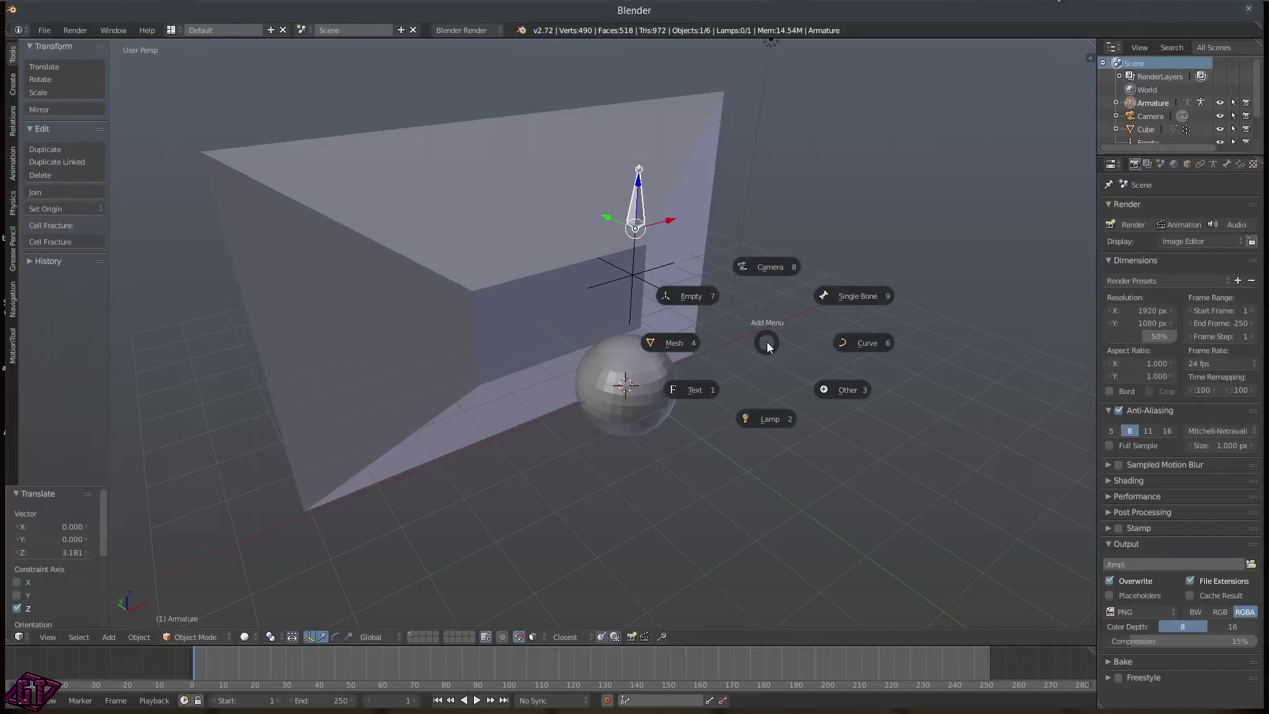
click(856, 341)
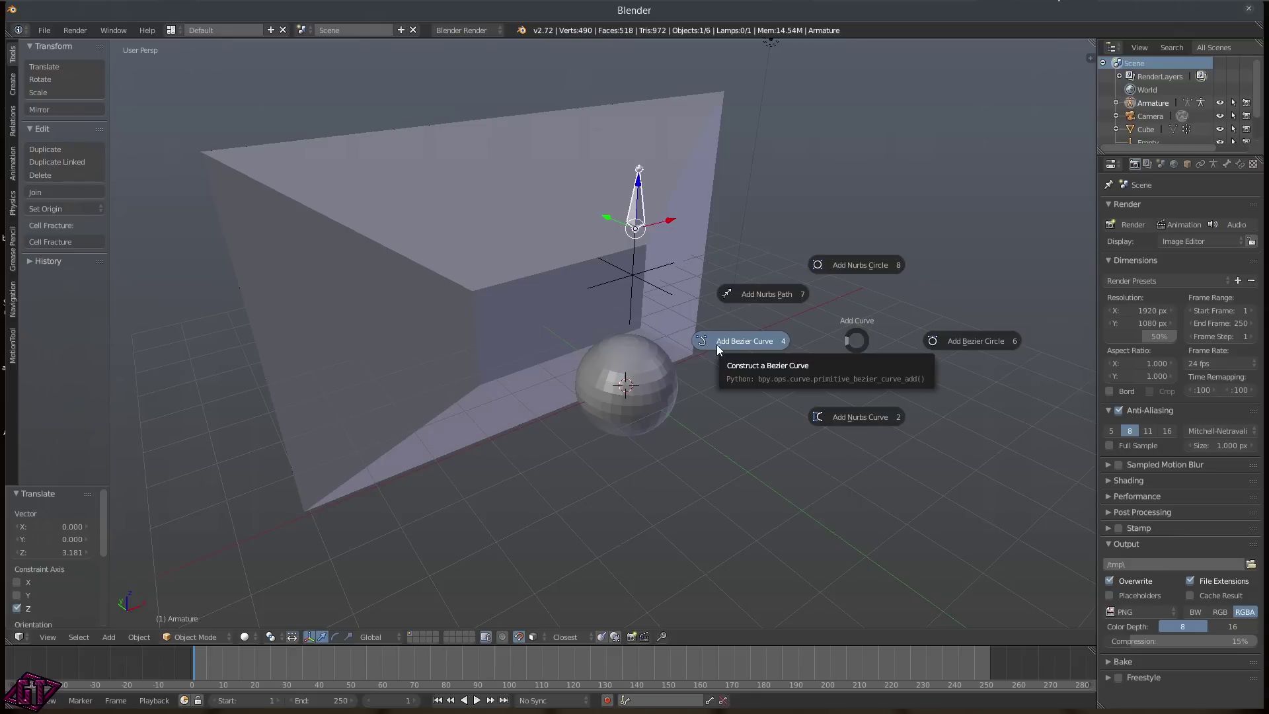
click(759, 340)
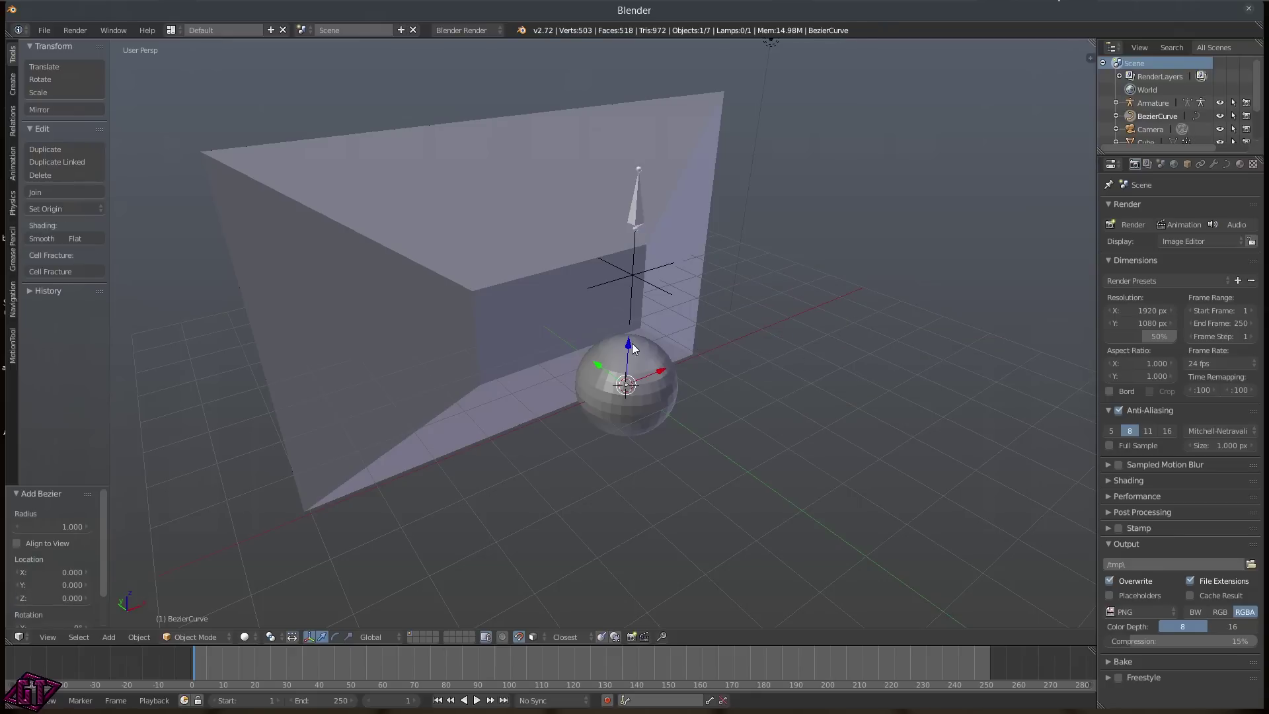
key(g)
key(z)
click(660, 74)
- Examine the Other entries of the Add pie menu, such as Surface, Metaball, Force Field, Lattice and Speaker, without adding anything
middle_drag(660, 74, 529, 169)
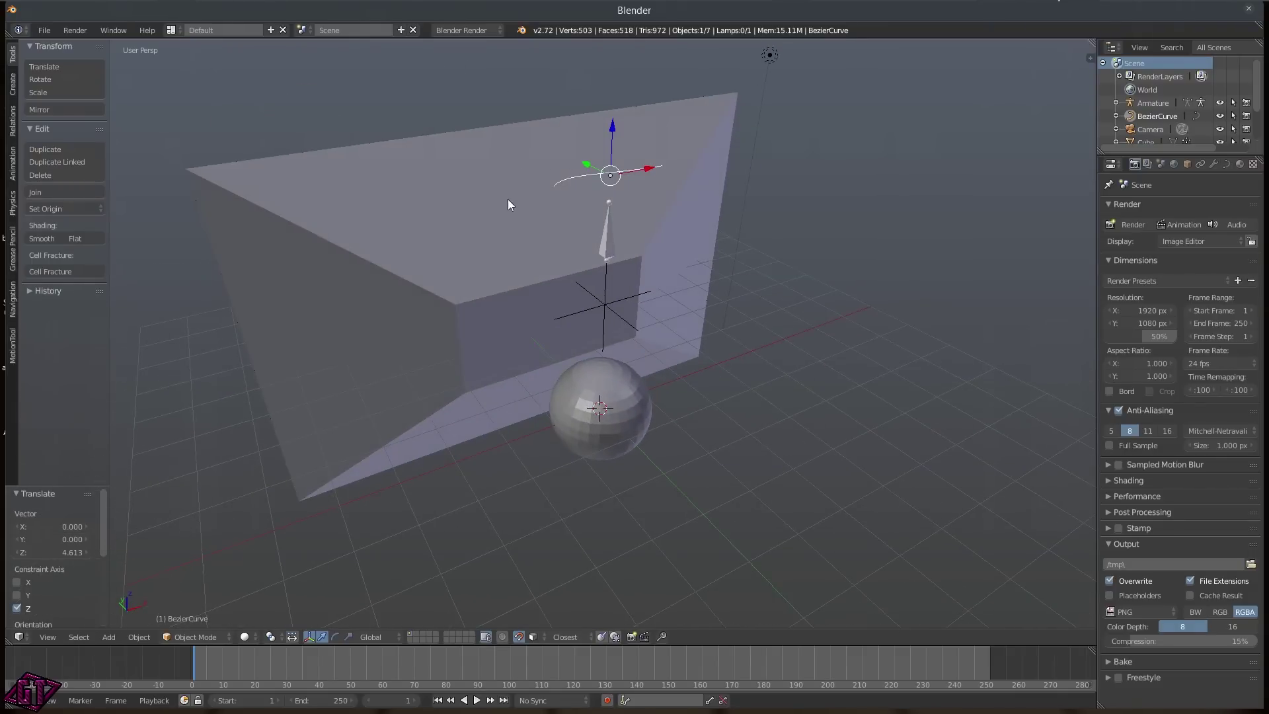
middle_drag(705, 244, 388, 339)
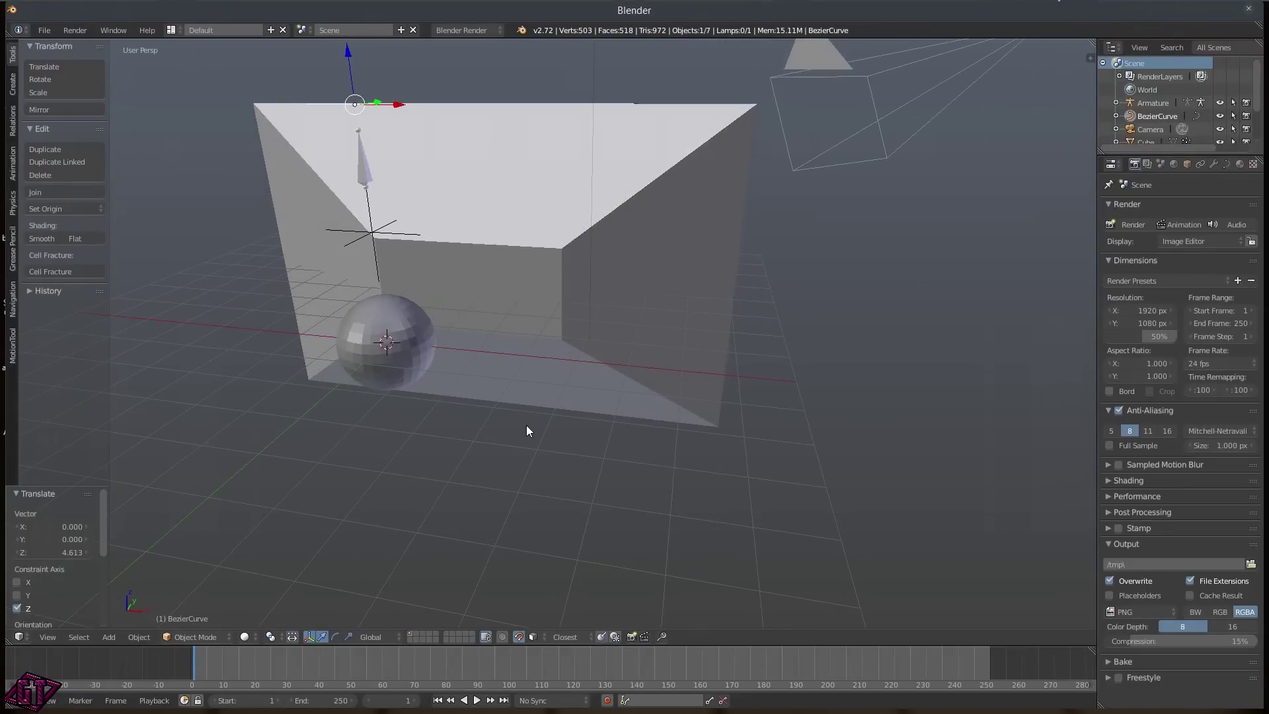
key(shift+a)
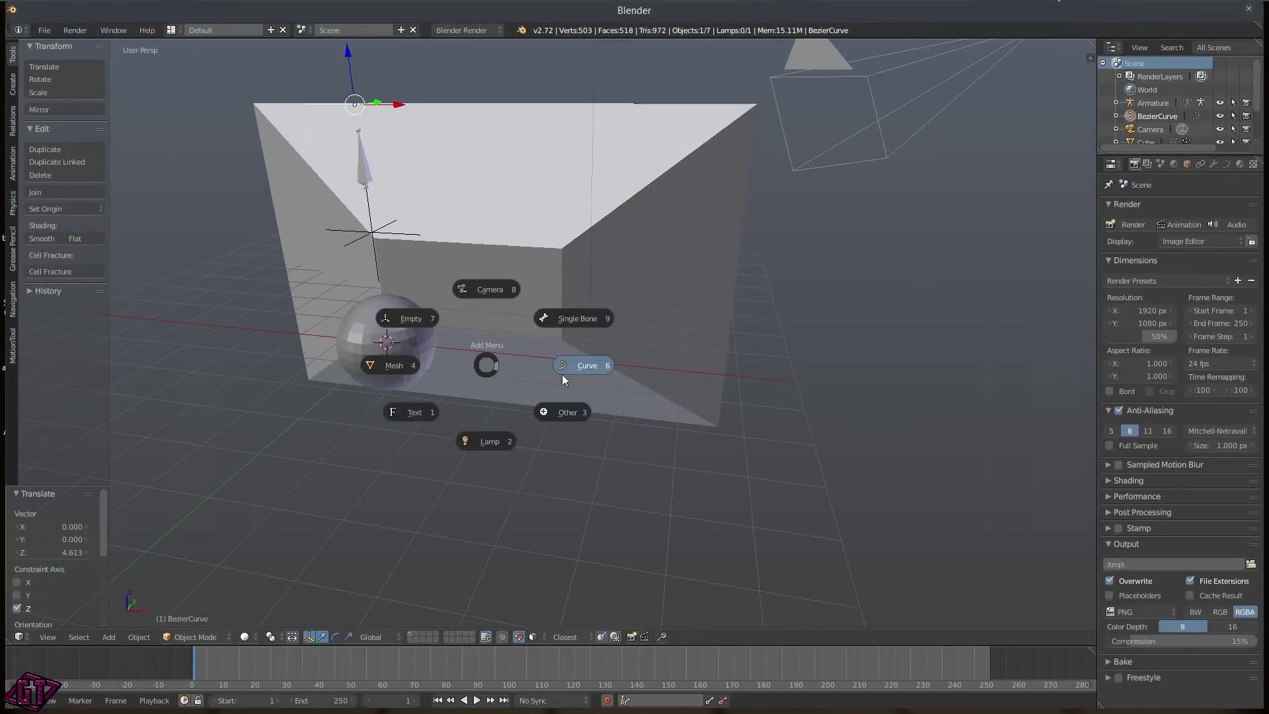
click(567, 412)
mouse_move(635, 410)
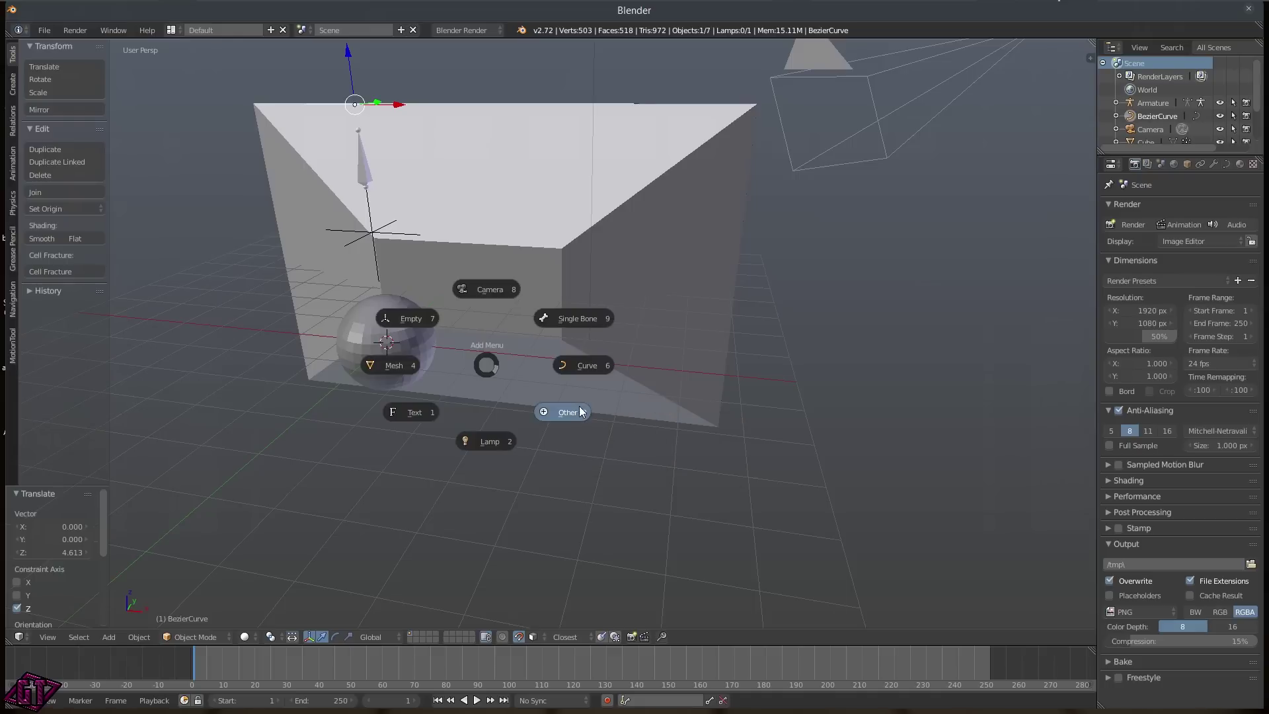
key(Escape)
key(shift+a)
click(681, 459)
mouse_move(732, 481)
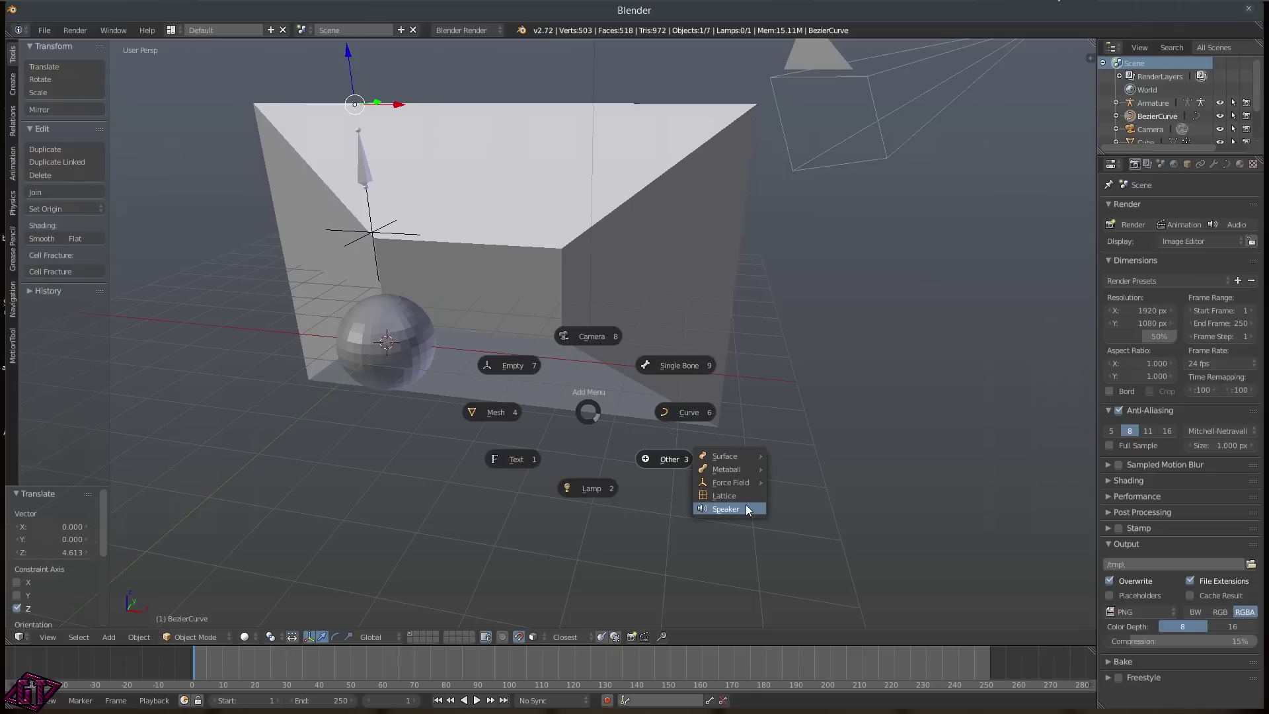
key(Escape)
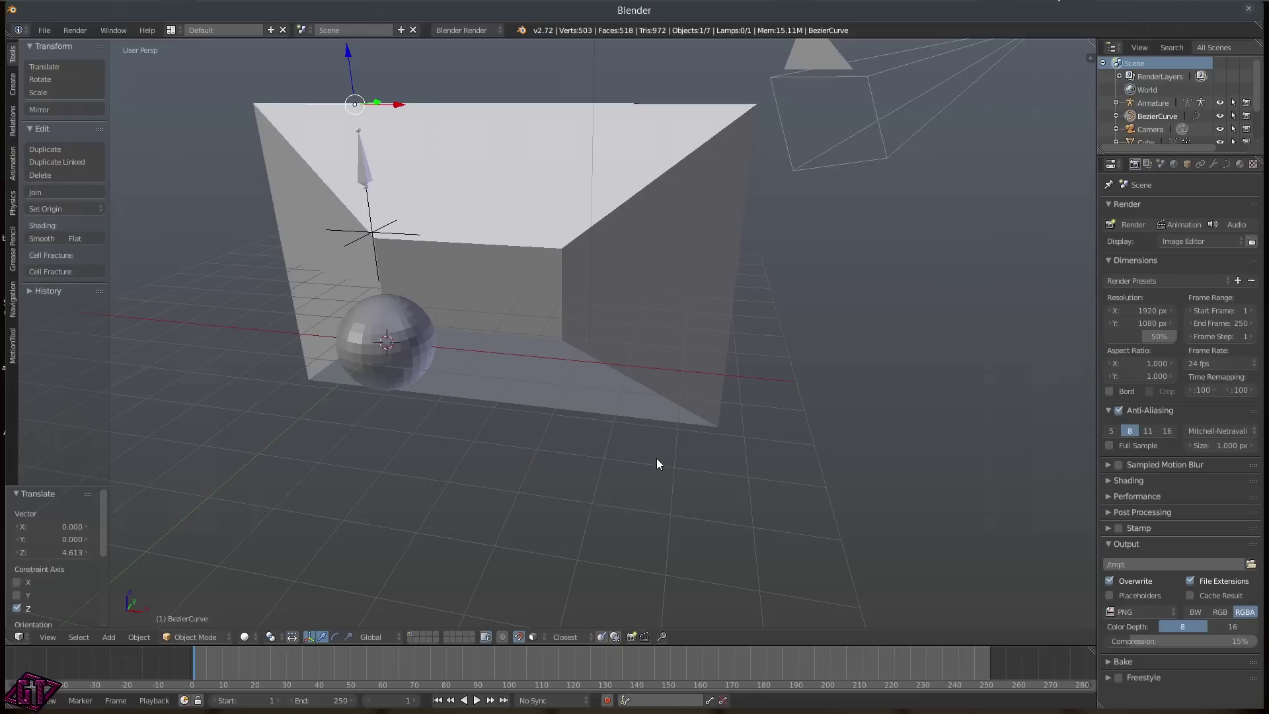
- Review the lamp types and the Text entry in the Add pie menu without adding anything
click(466, 30)
key(shift+a)
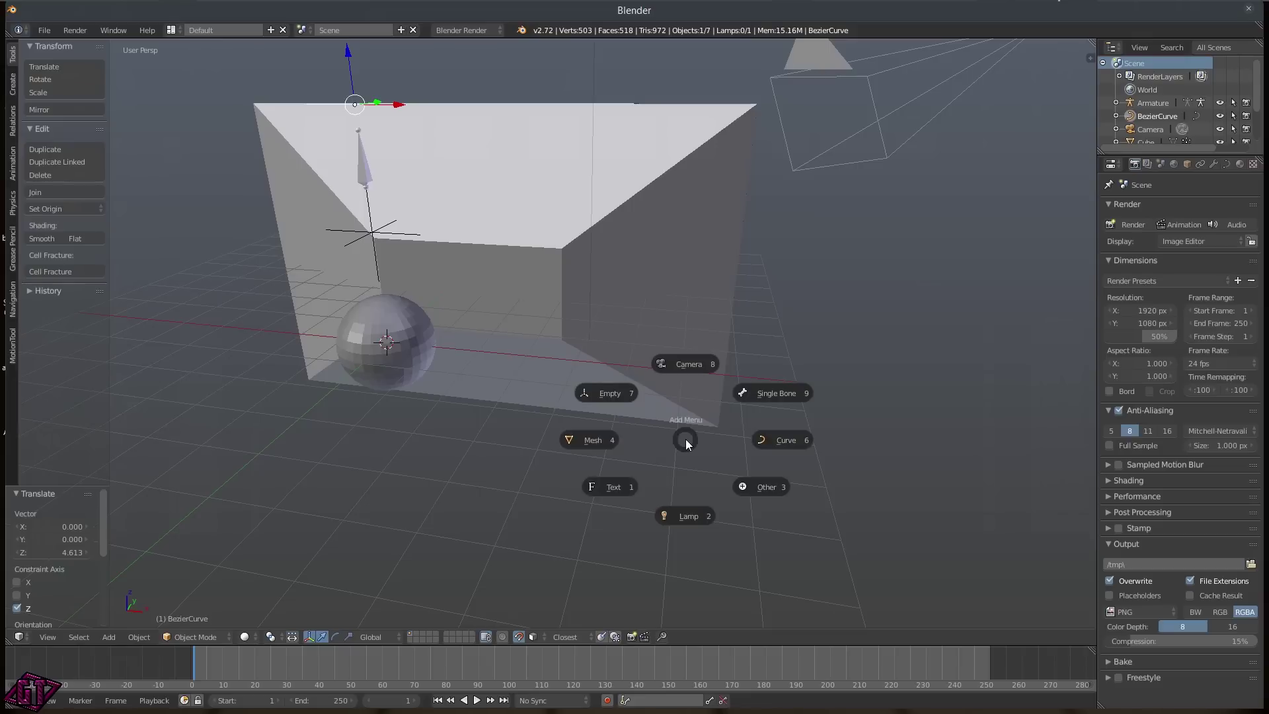
click(687, 517)
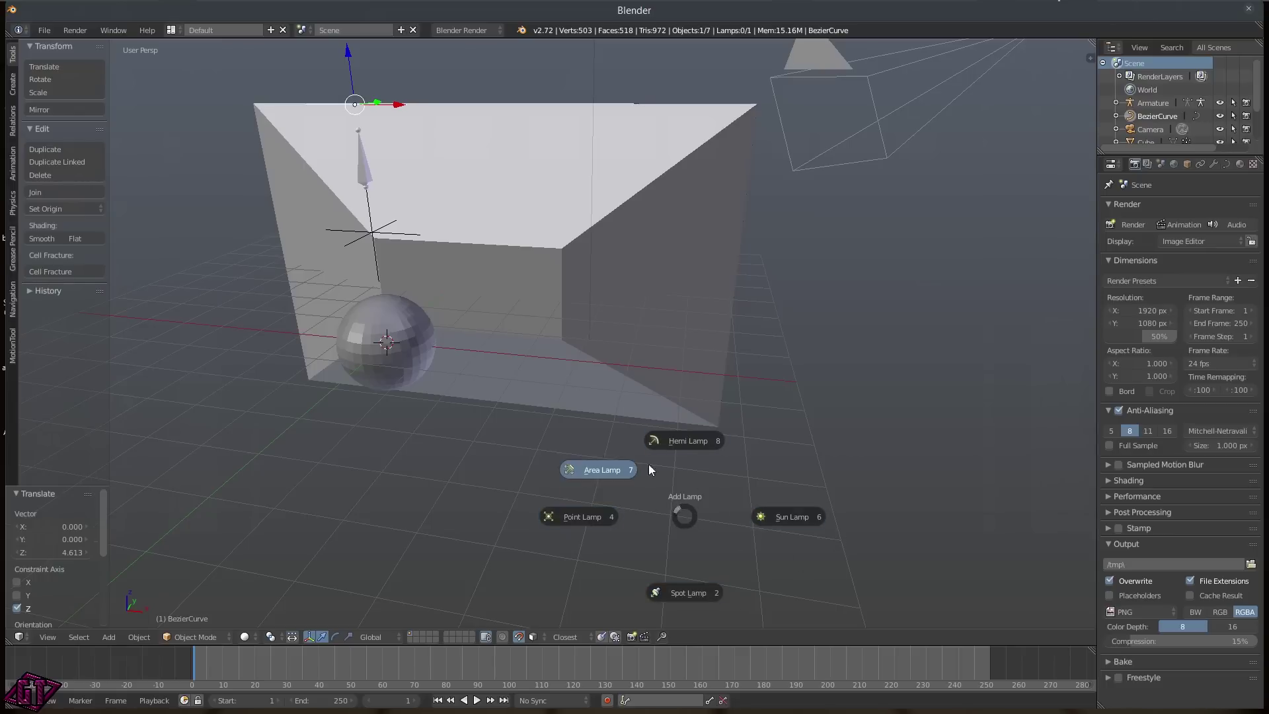
click(684, 517)
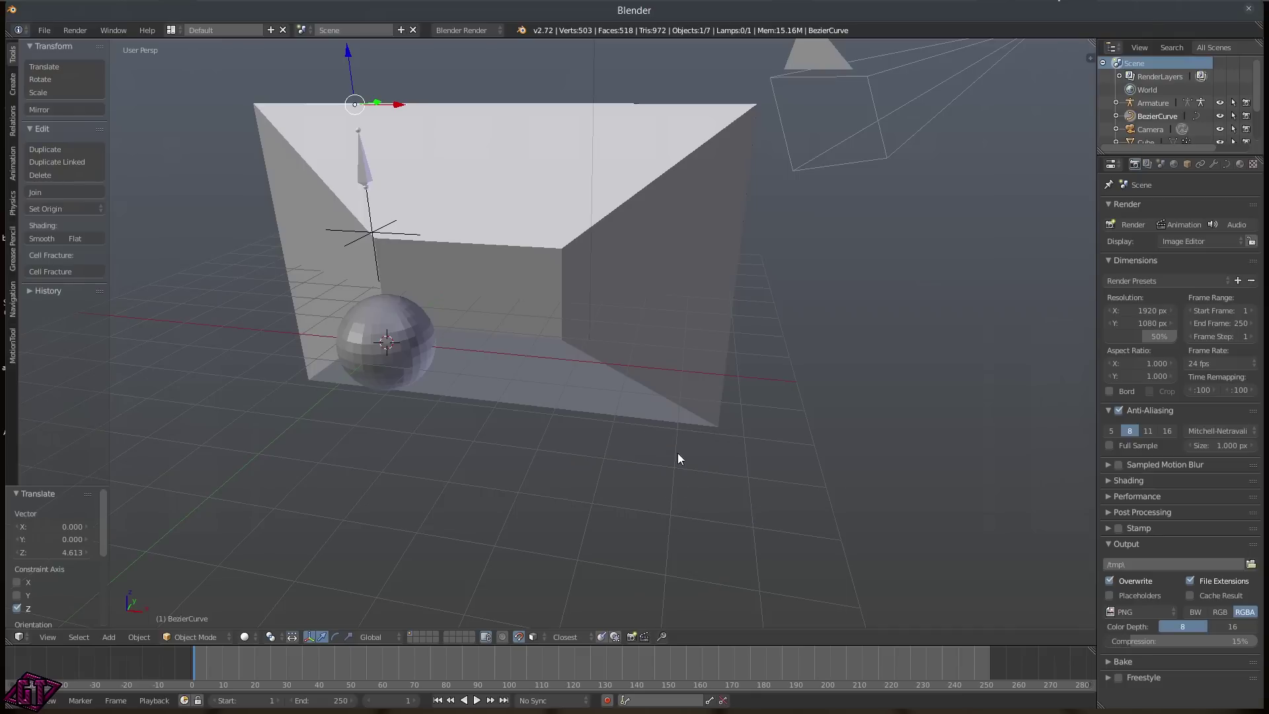
key(shift+a)
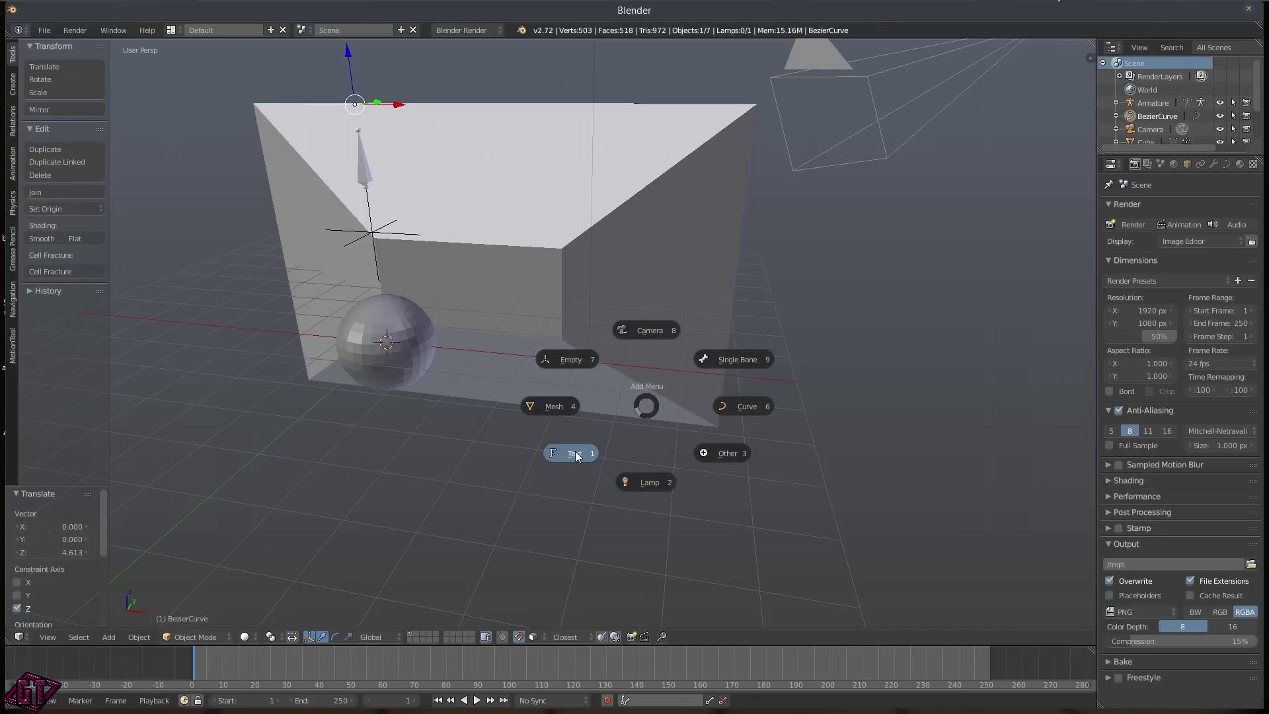
click(644, 408)
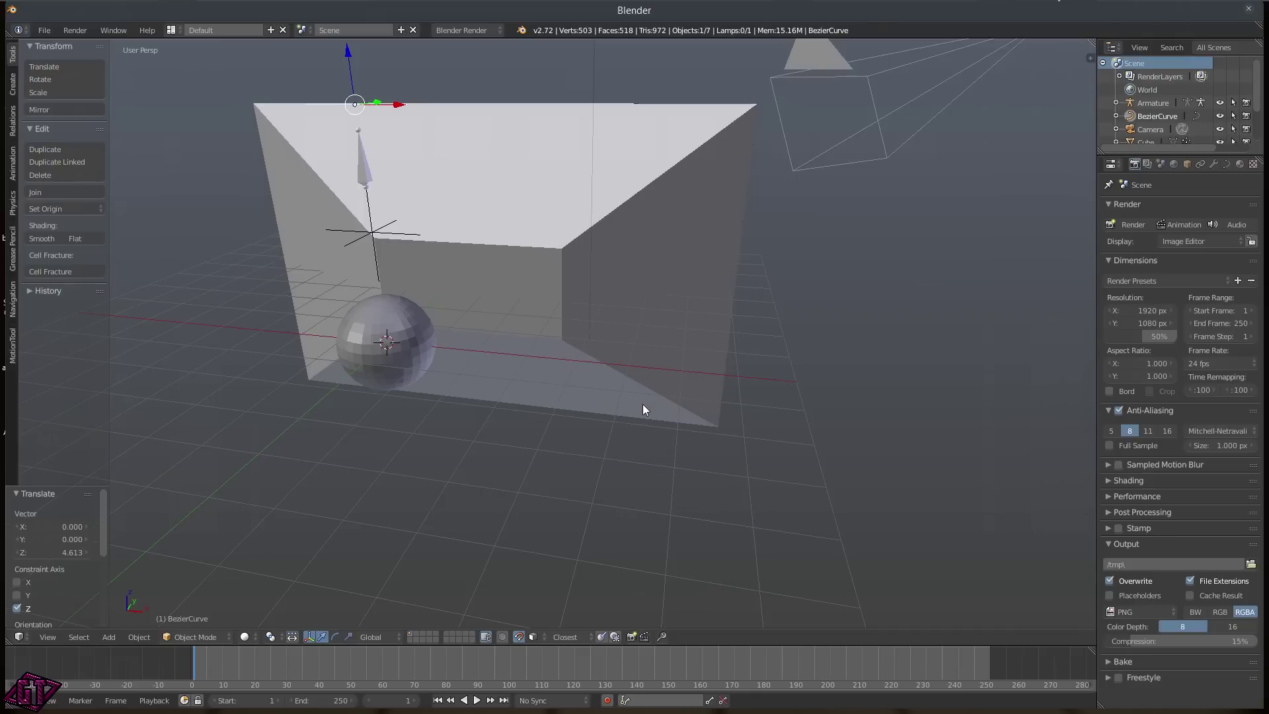
- Select the large deformed cube beside the sphere and delete it
middle_drag(705, 339, 600, 348)
right_click(495, 214)
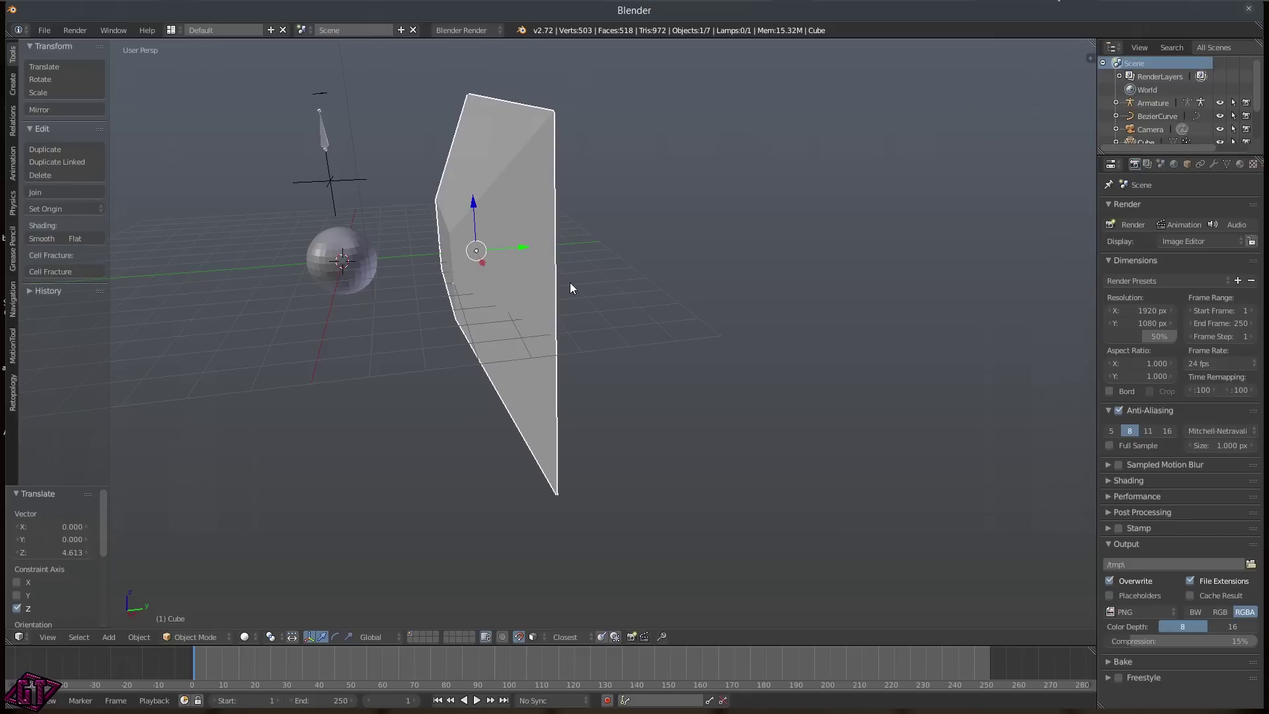
middle_drag(571, 284, 544, 284)
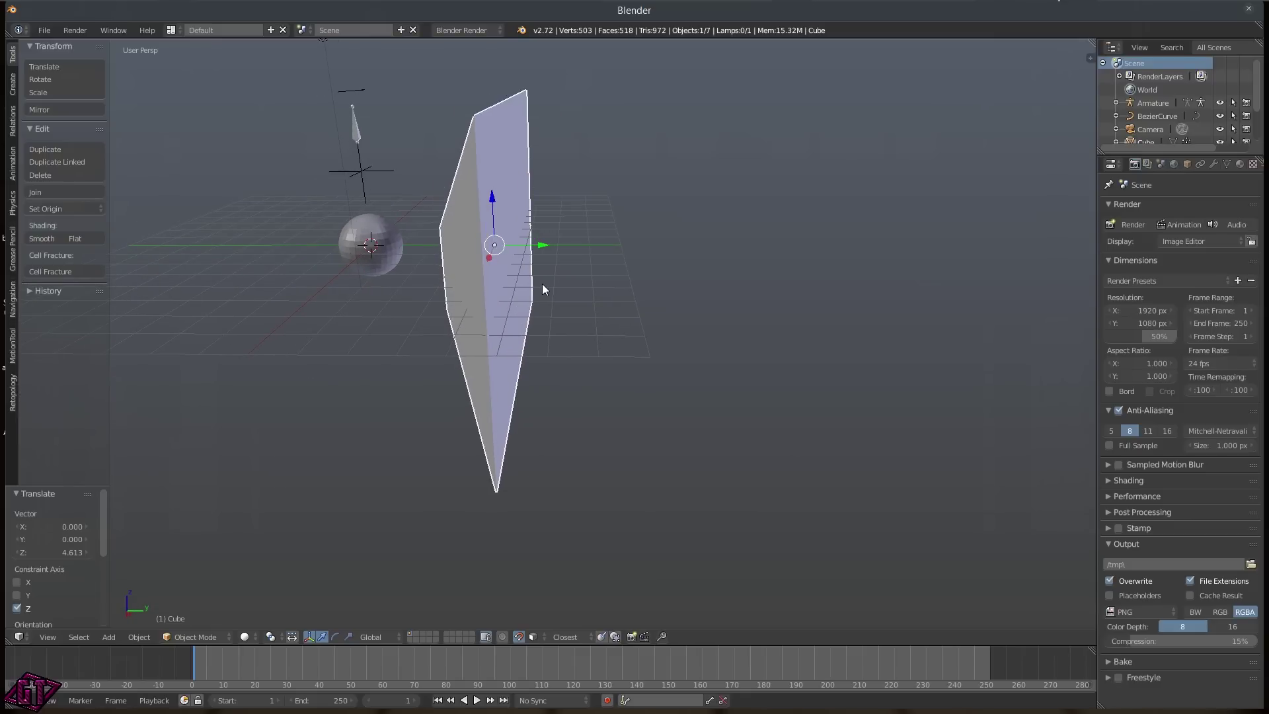
key(x)
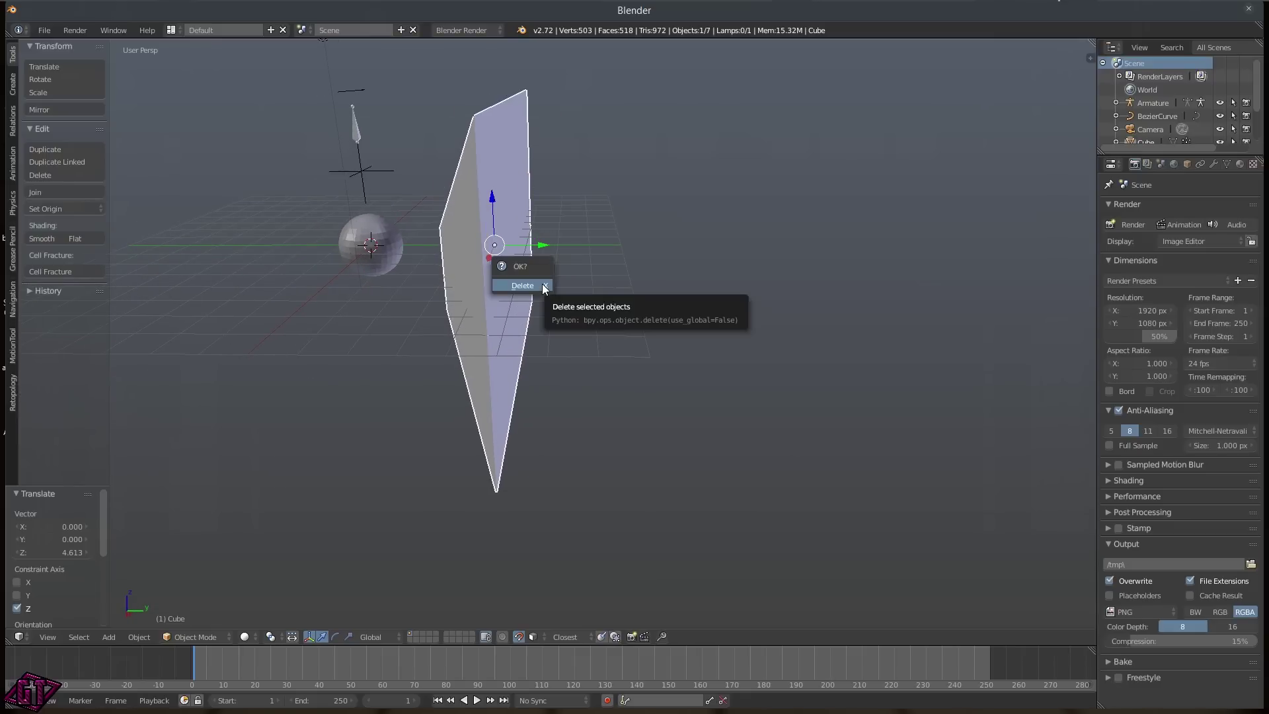
click(522, 286)
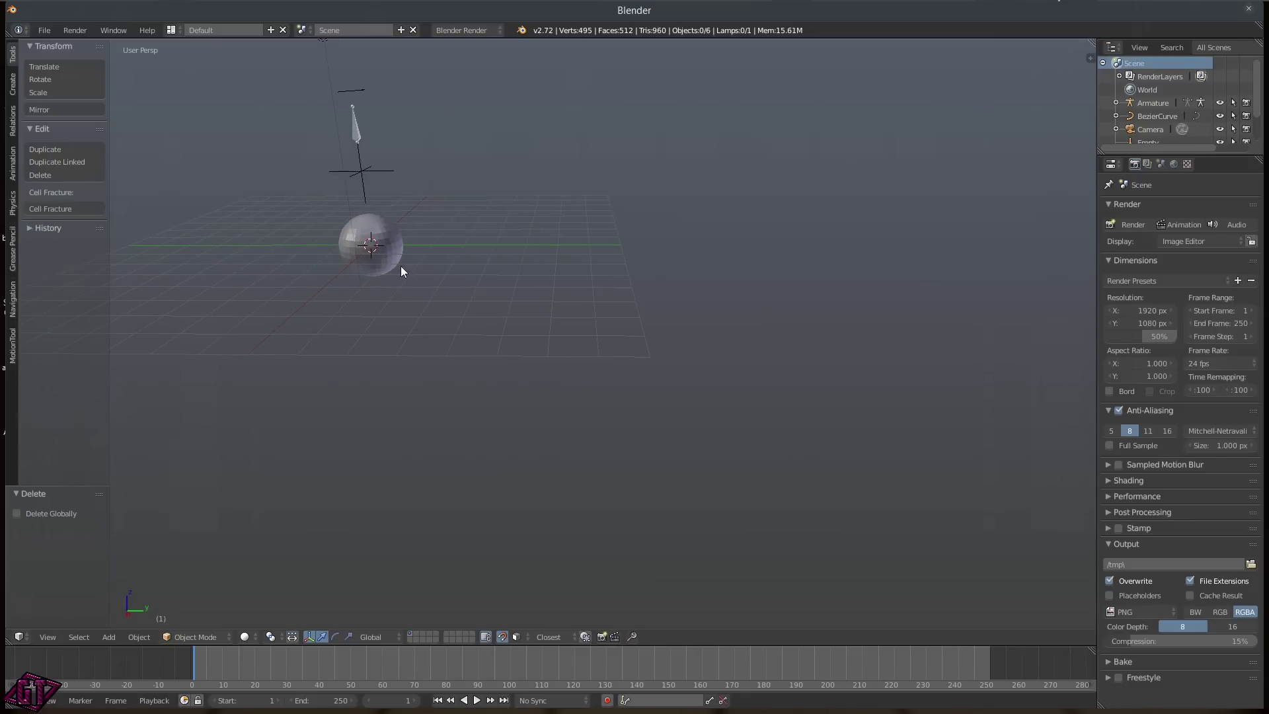
- Undo the large cube's deletion and delete the restored cube again
key(ctrl+z)
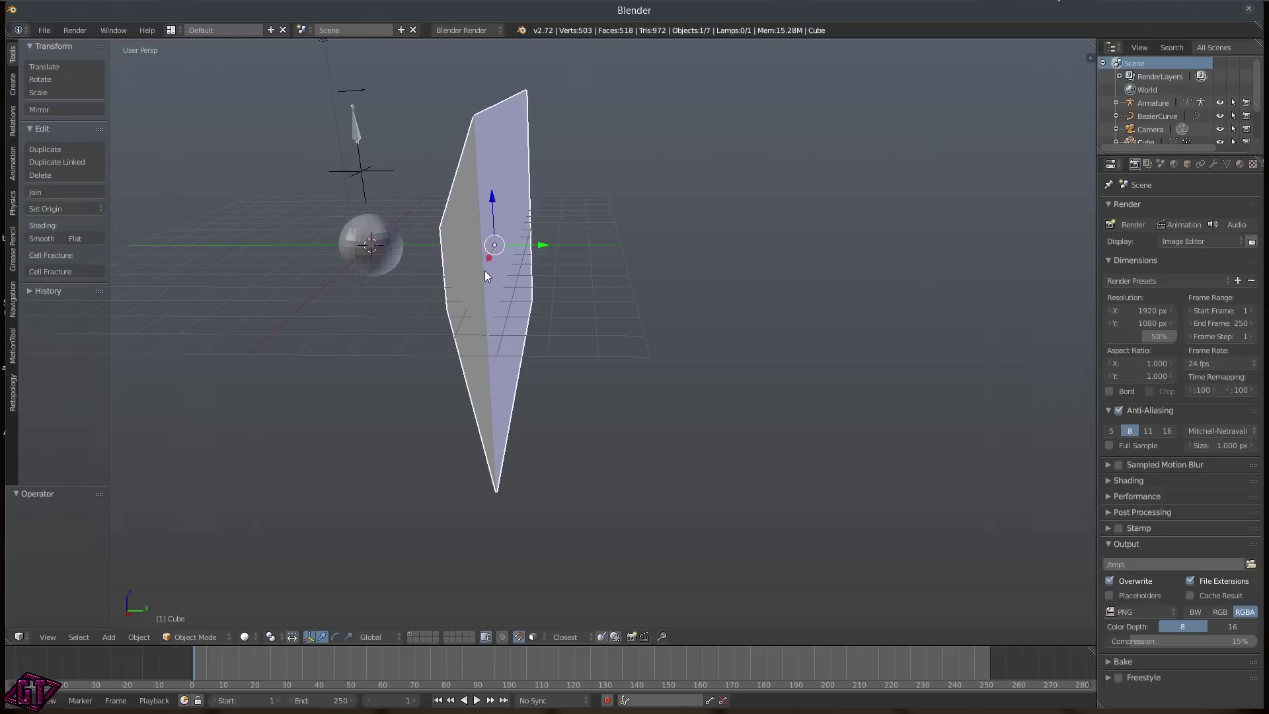
middle_drag(485, 271, 542, 283)
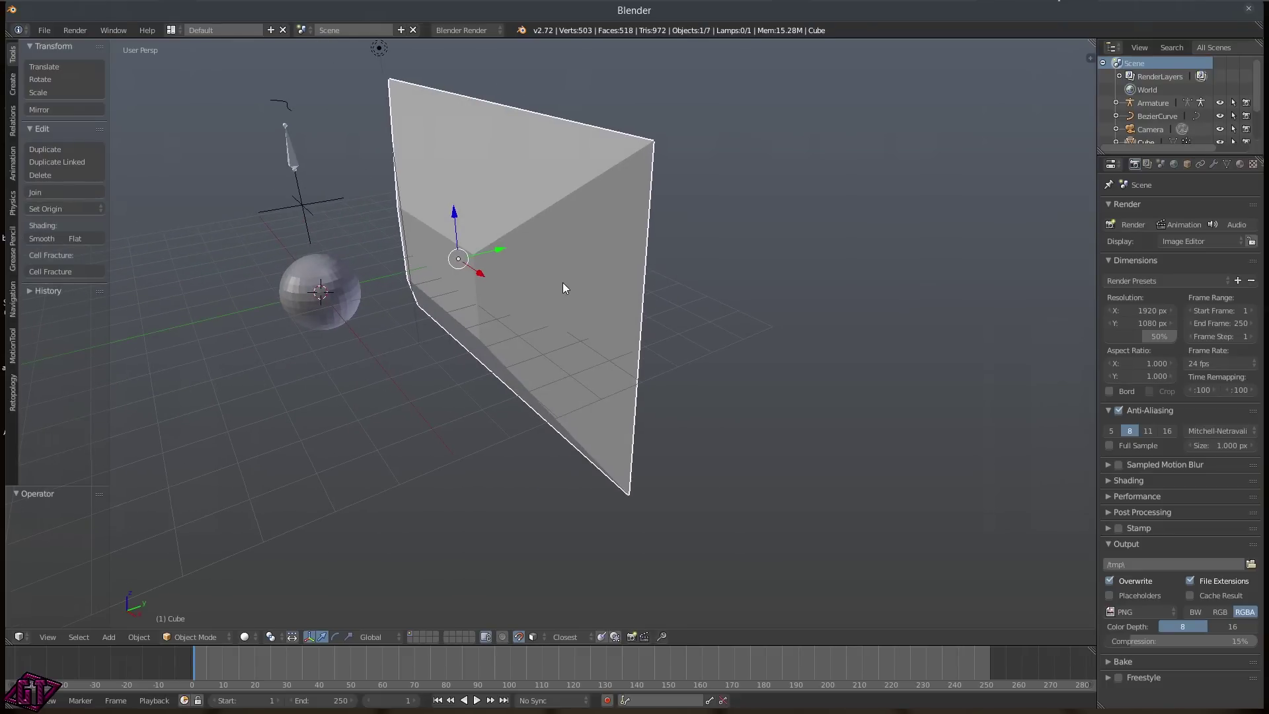
key(x)
click(553, 286)
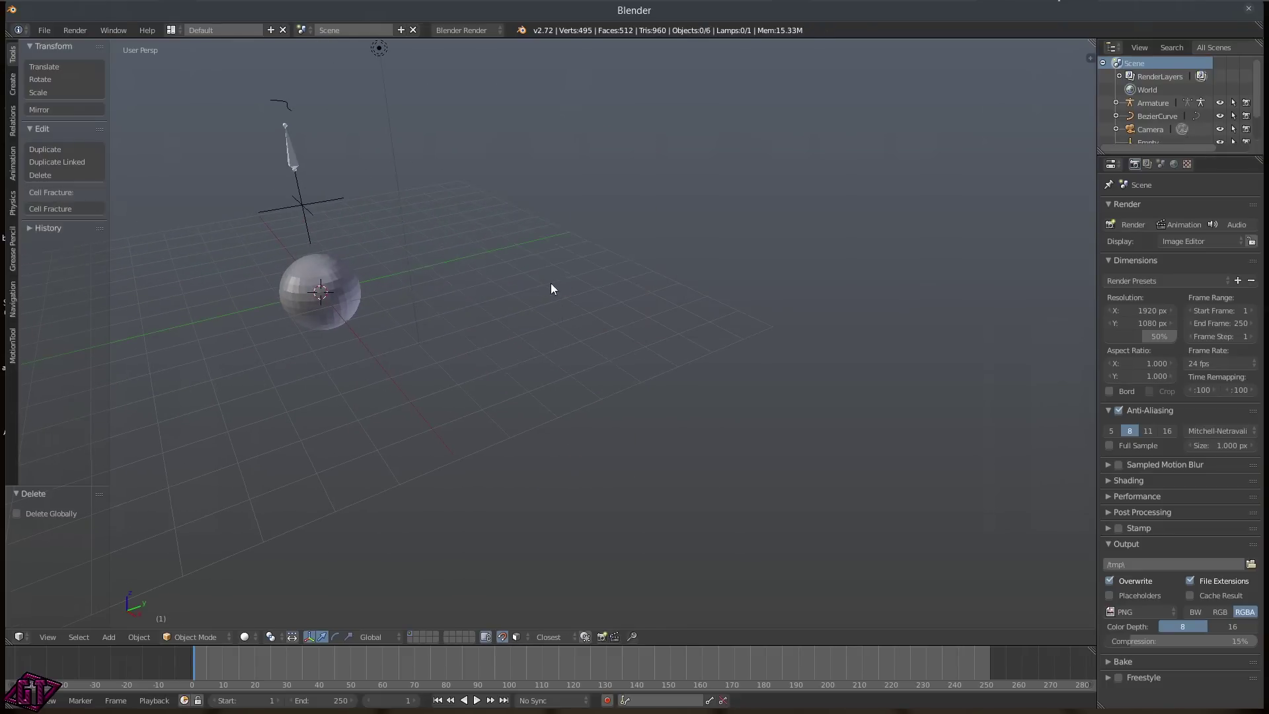
- Delete the sphere and the bone armature above it from the scene
right_click(350, 291)
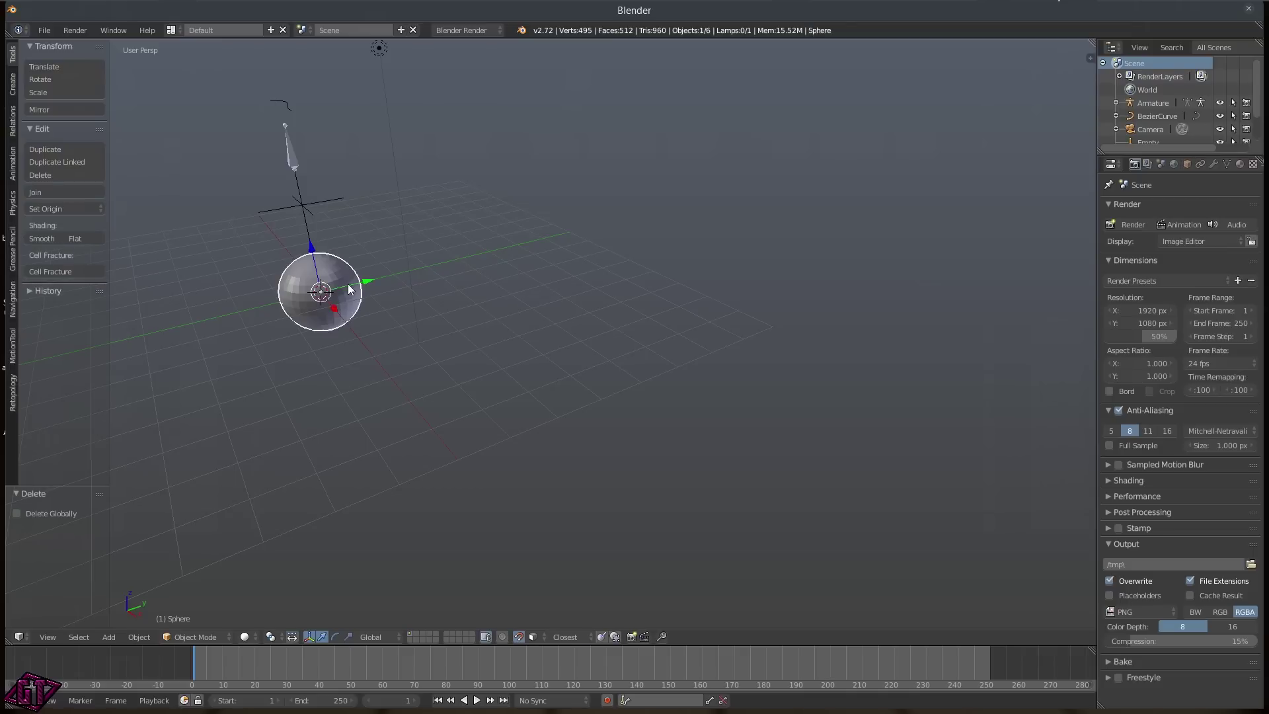
key(x)
click(320, 332)
right_click(285, 159)
key(x)
click(297, 177)
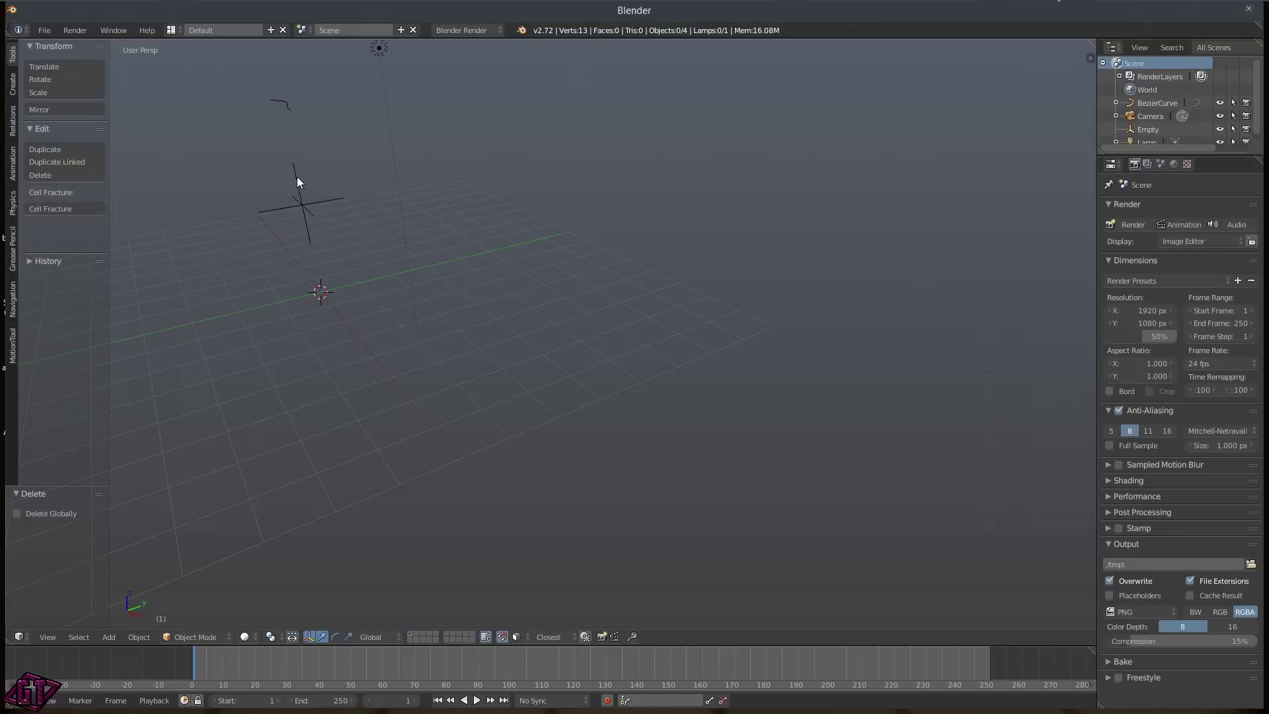
- Delete the empty and the Bezier curve, leaving only the camera and lamp in the scene
right_click(306, 197)
key(x)
click(291, 195)
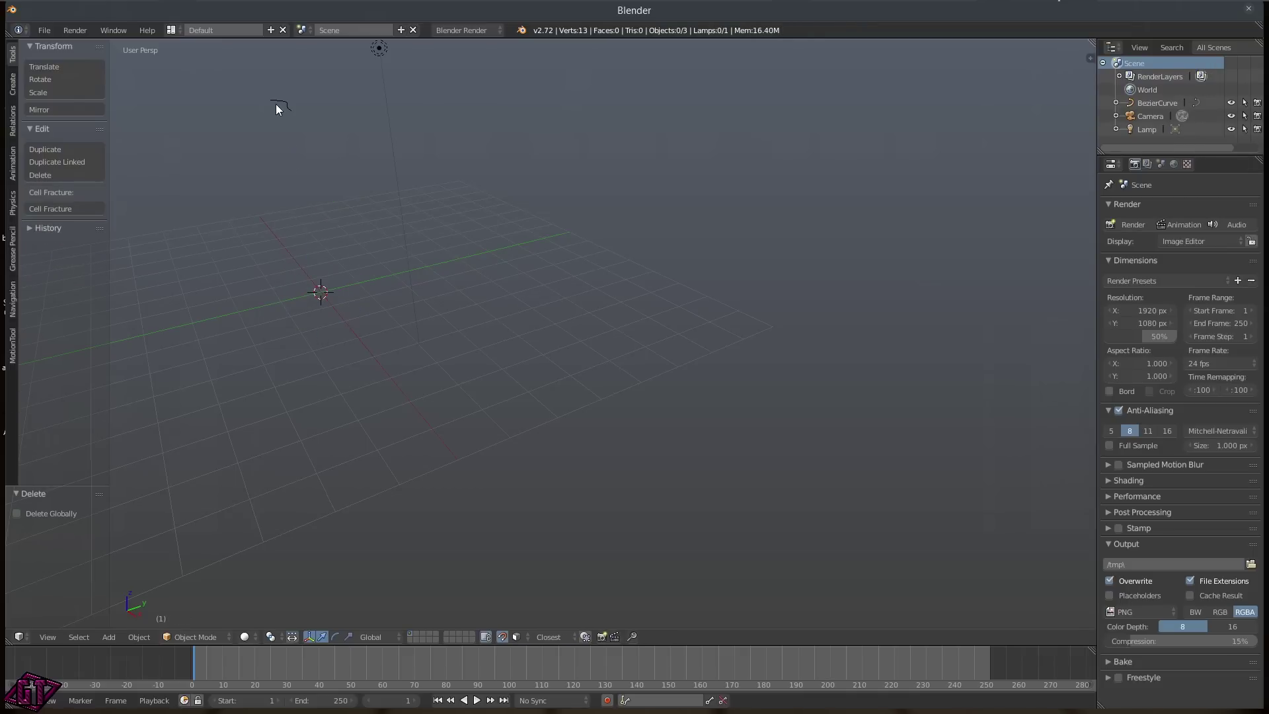
right_click(287, 110)
key(x)
click(288, 111)
- Add a text object at the 3D cursor using the Add pie menu
middle_drag(298, 239, 391, 238)
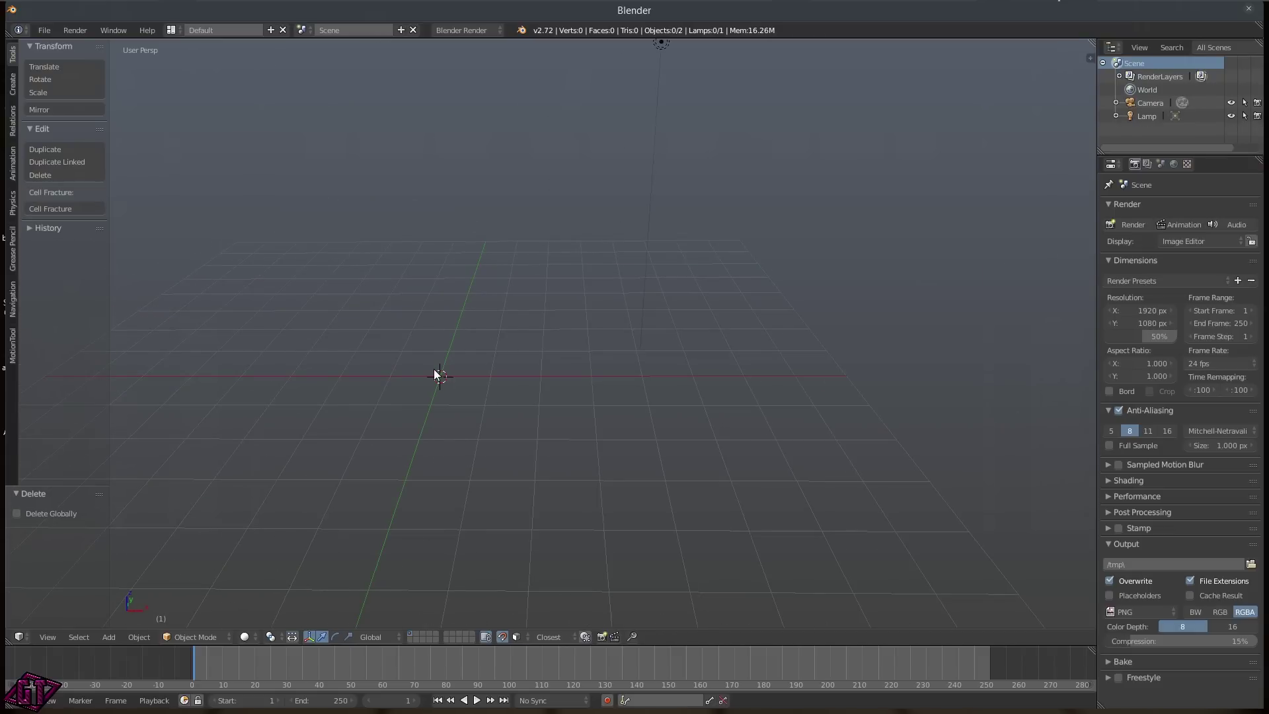
key(shift+a)
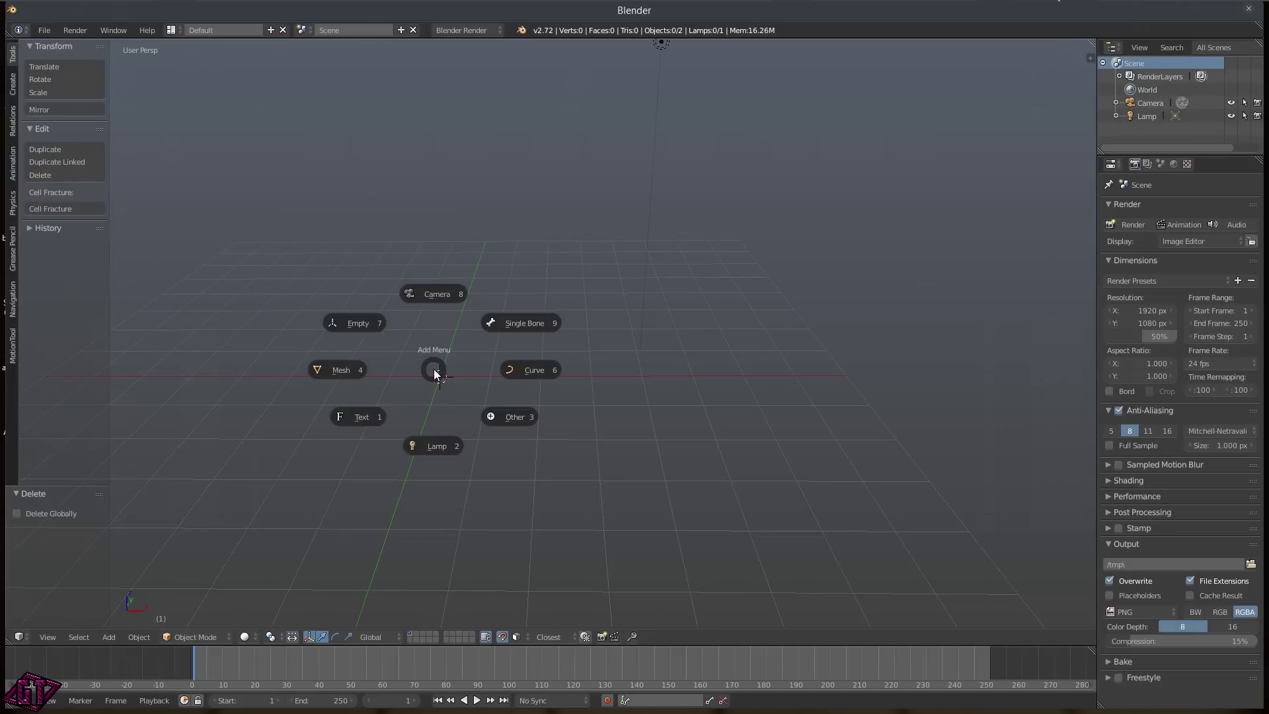
click(378, 418)
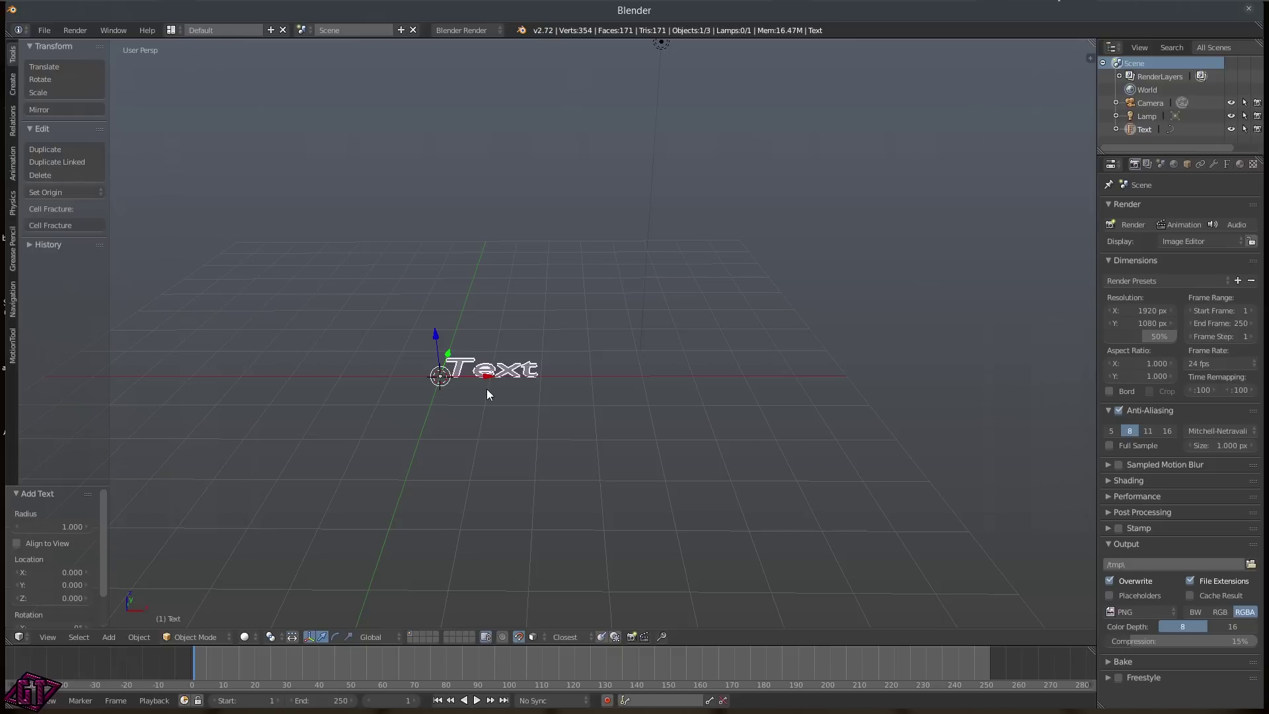
middle_drag(540, 391, 501, 351)
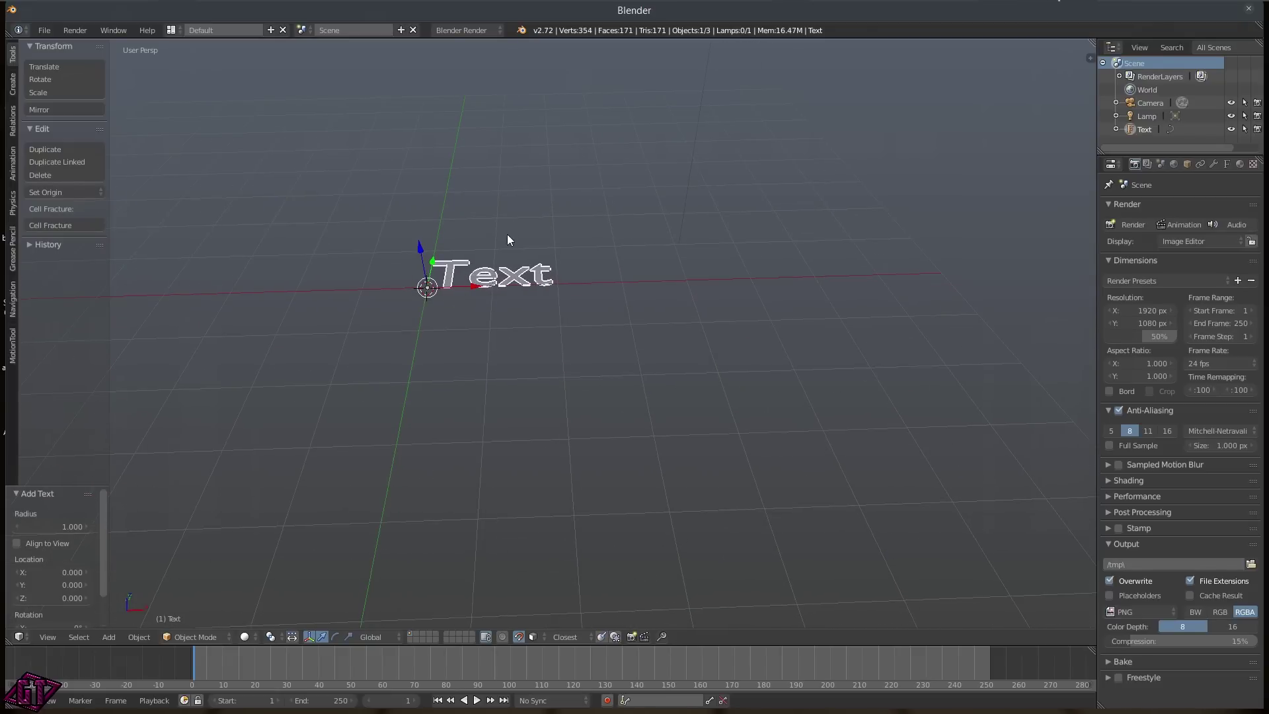
- Replace the text object's content with "GimpTOOTS" in Edit Mode and return to Object Mode
key(Tab)
click(436, 328)
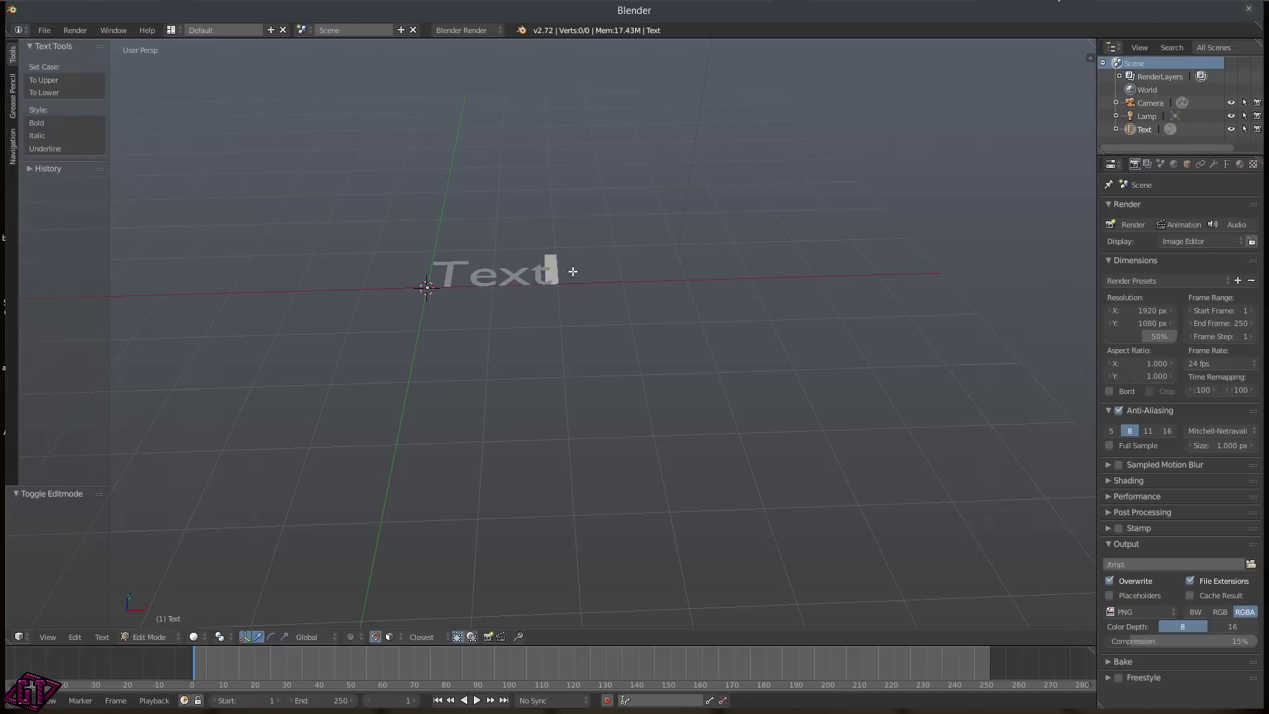
key(BackSpace)
key(BackSpace)
key(BackSpace)
key(BackSpace)
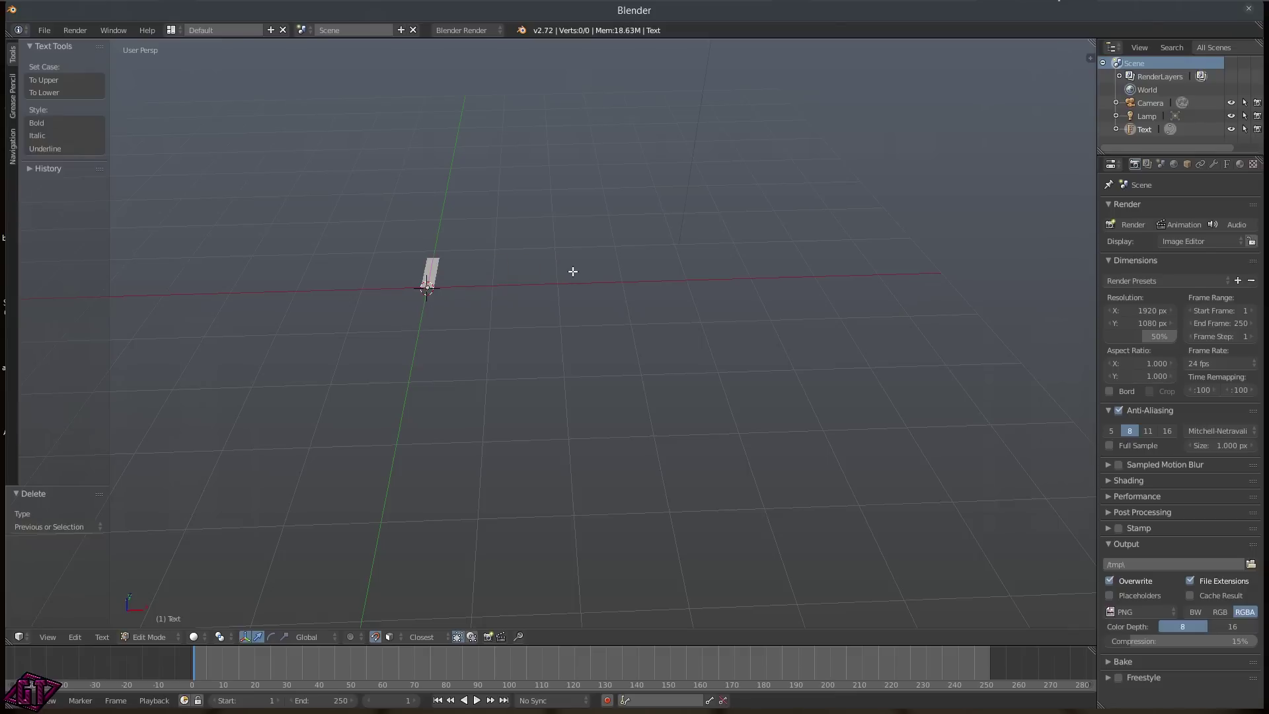
text(Gim)
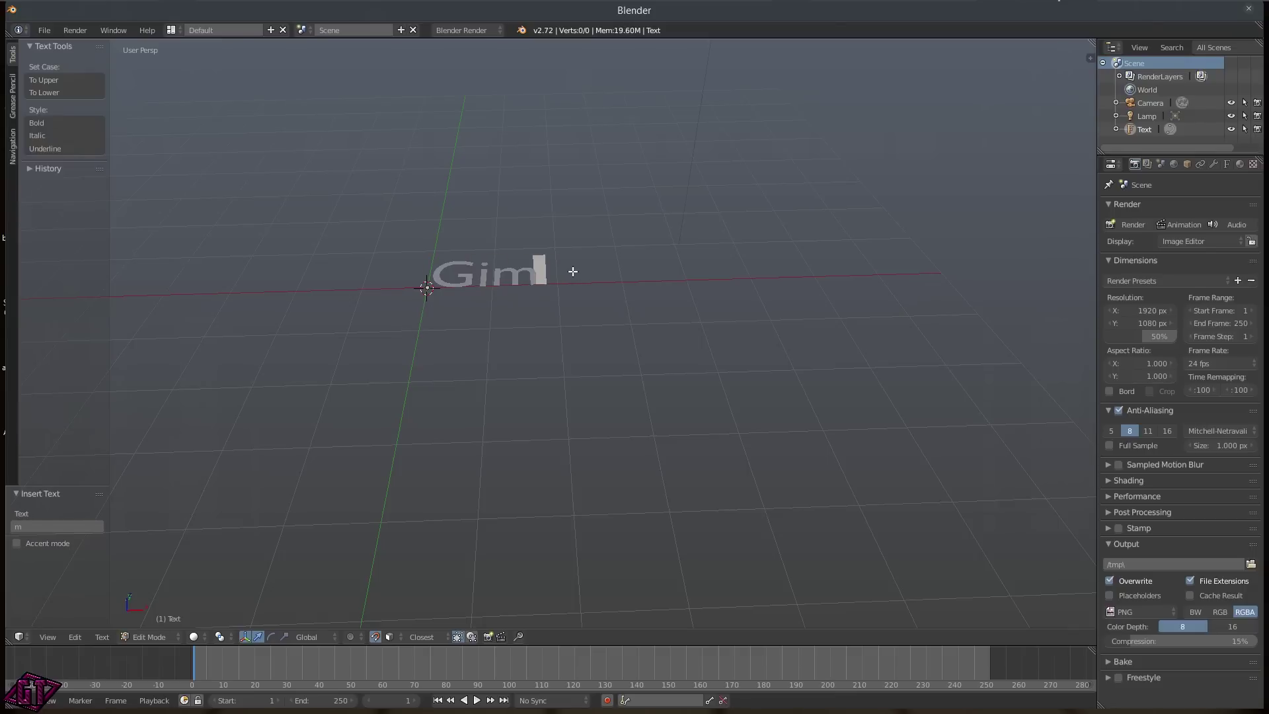
text(pTOOTS)
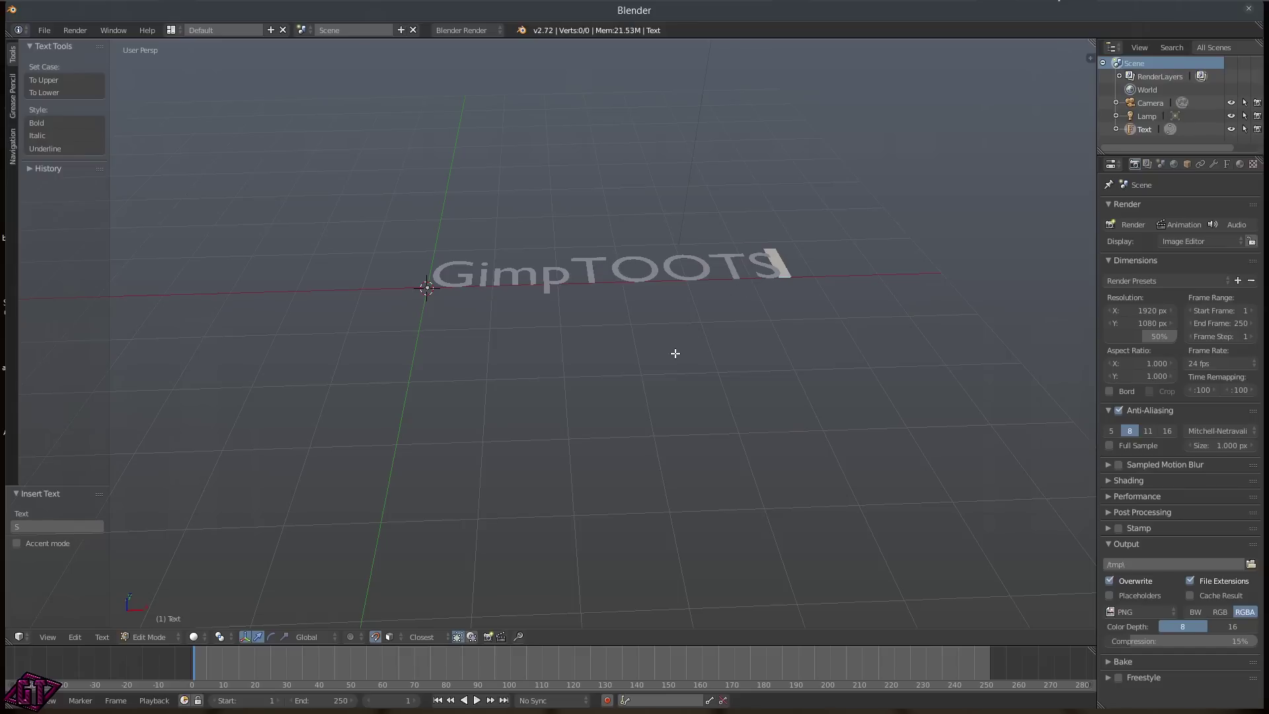
key(ctrl+Tab)
click(660, 334)
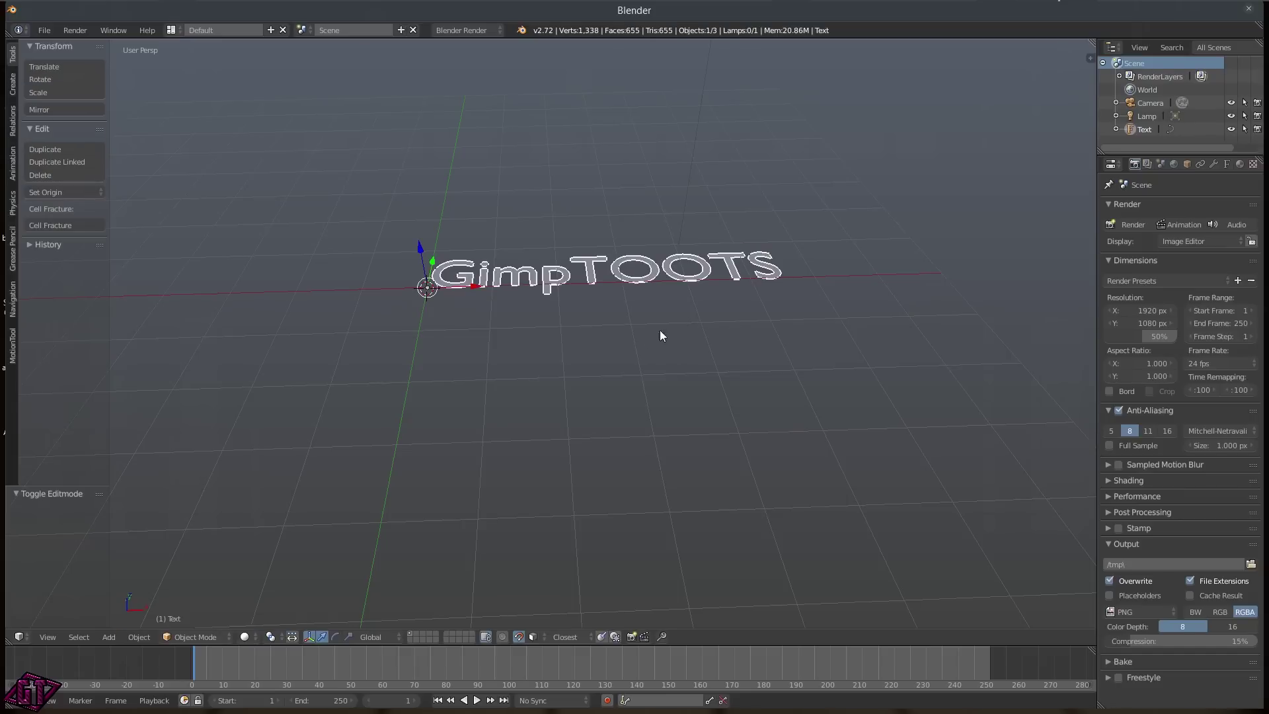
- Inspect the GimpTOOTS text up close and delete the text object
middle_drag(687, 316, 660, 453)
scroll(671, 493, up, 6)
scroll(688, 442, down, 4)
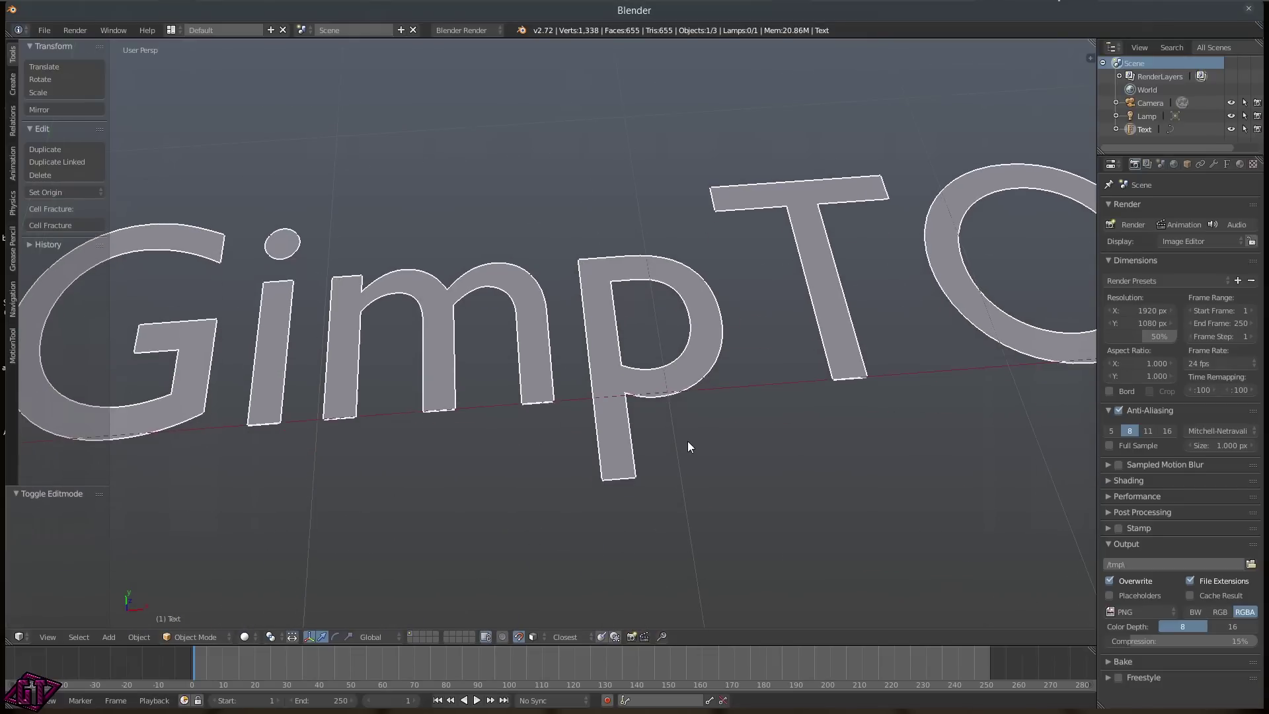
scroll(1002, 326, down, 2)
middle_drag(998, 323, 979, 342)
scroll(808, 302, down, 1)
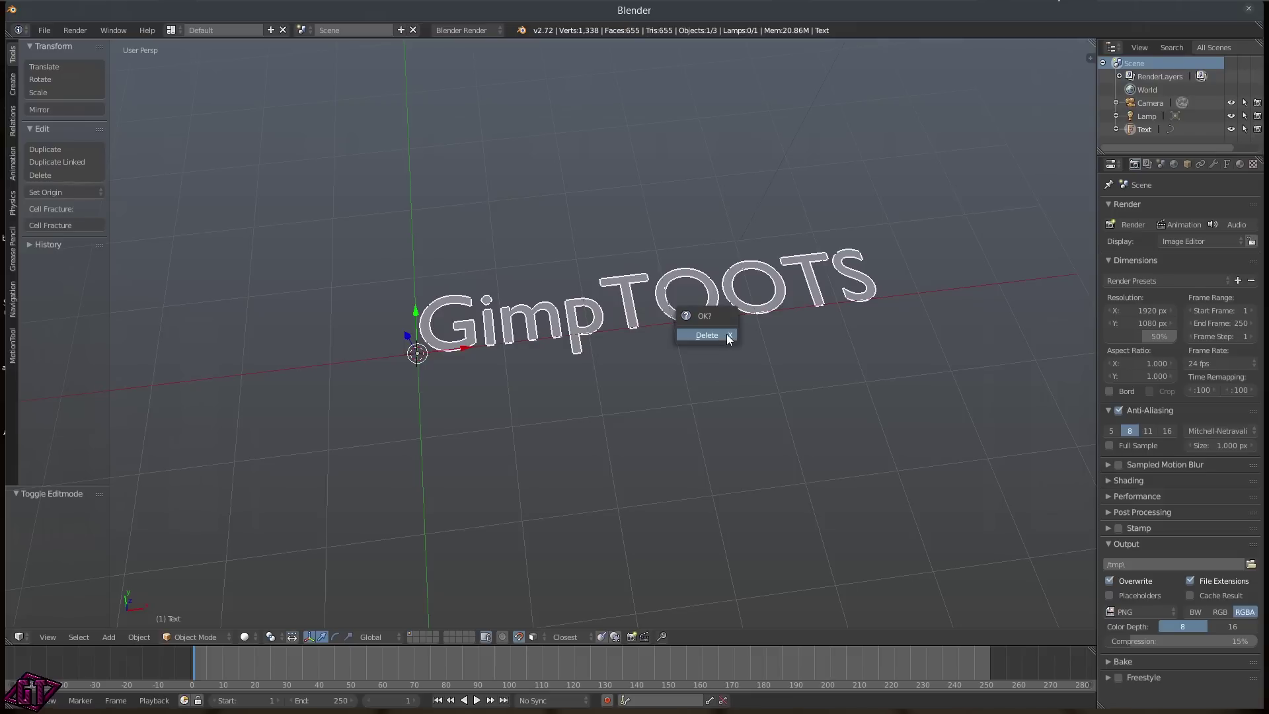
key(Delete)
- Add a camera using the Add pie menu and delete it again
scroll(726, 378, down, 5)
middle_drag(663, 291, 640, 394)
scroll(615, 420, up, 2)
key(shift+a)
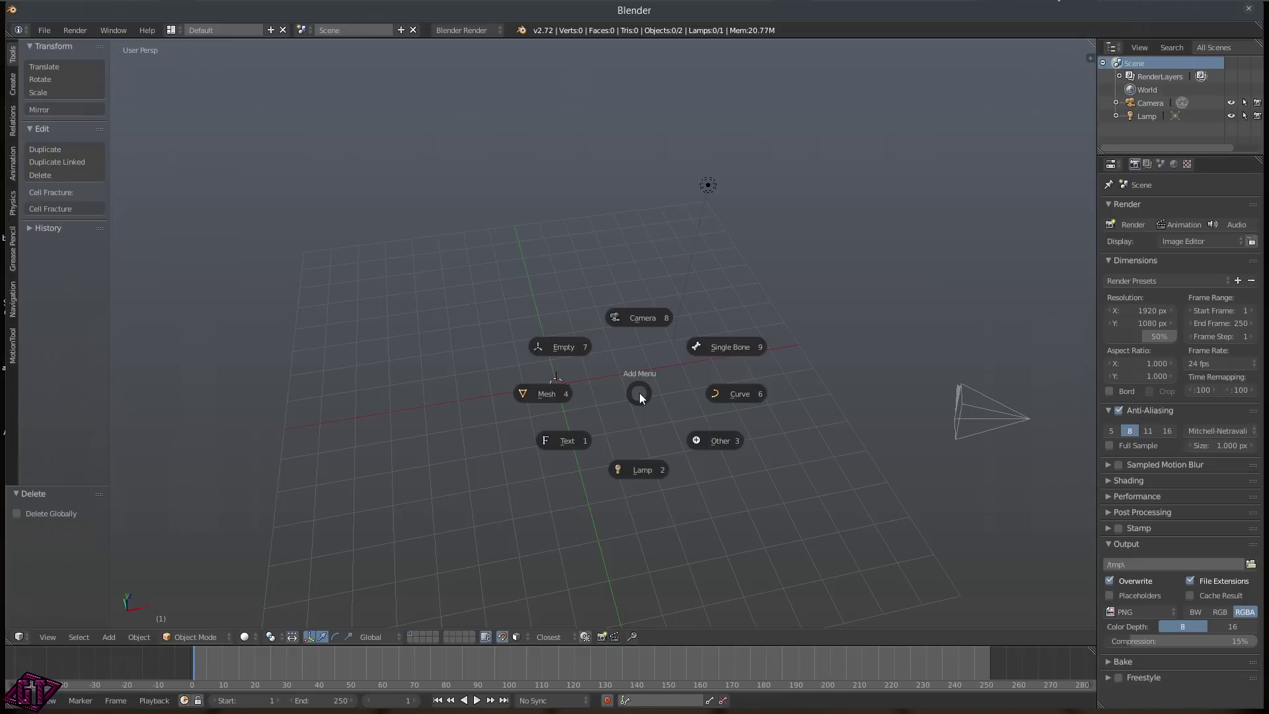
click(646, 318)
middle_drag(593, 355, 628, 383)
key(x)
click(534, 338)
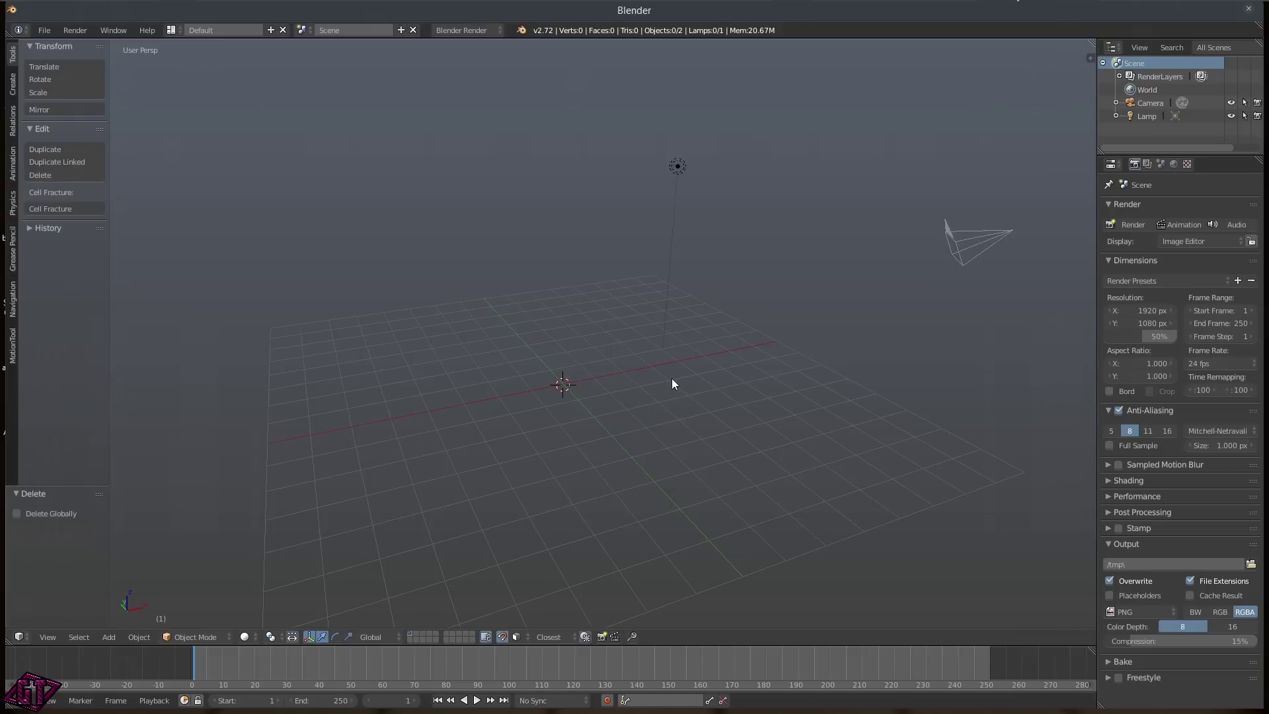
middle_drag(749, 398, 734, 419)
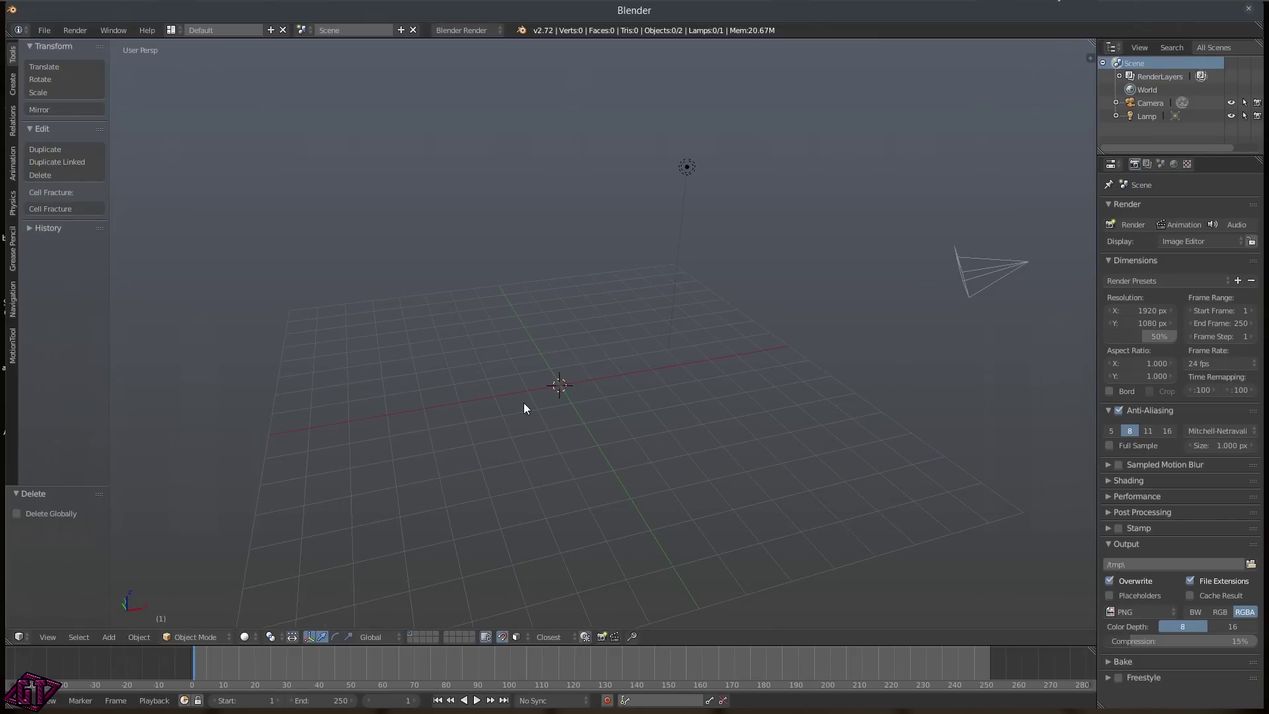
middle_drag(533, 417, 595, 403)
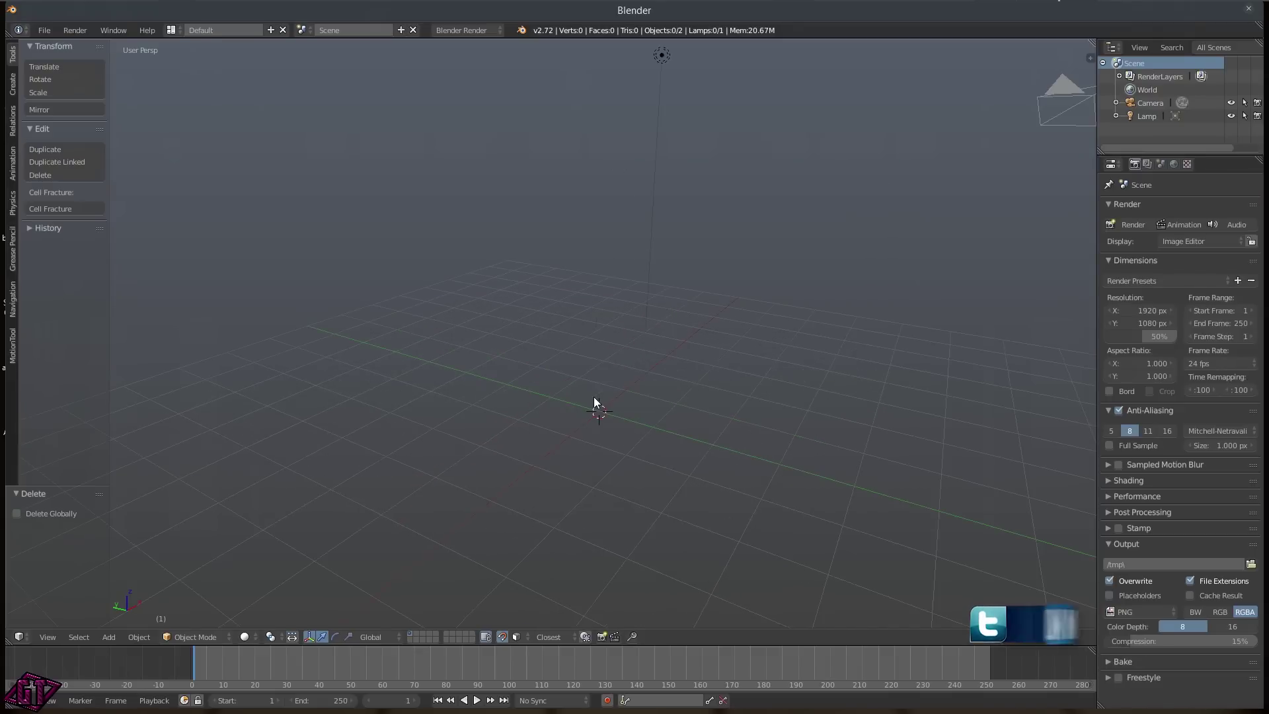
middle_drag(675, 427, 621, 387)
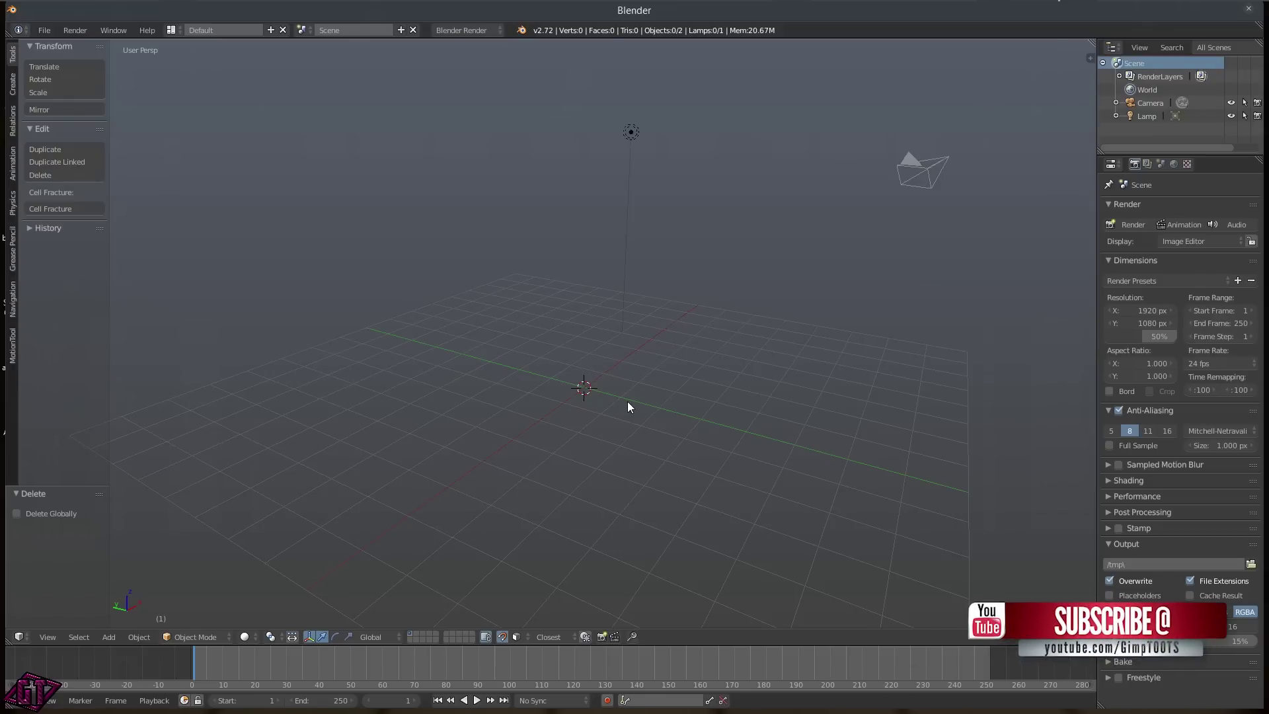
middle_drag(661, 371, 685, 396)
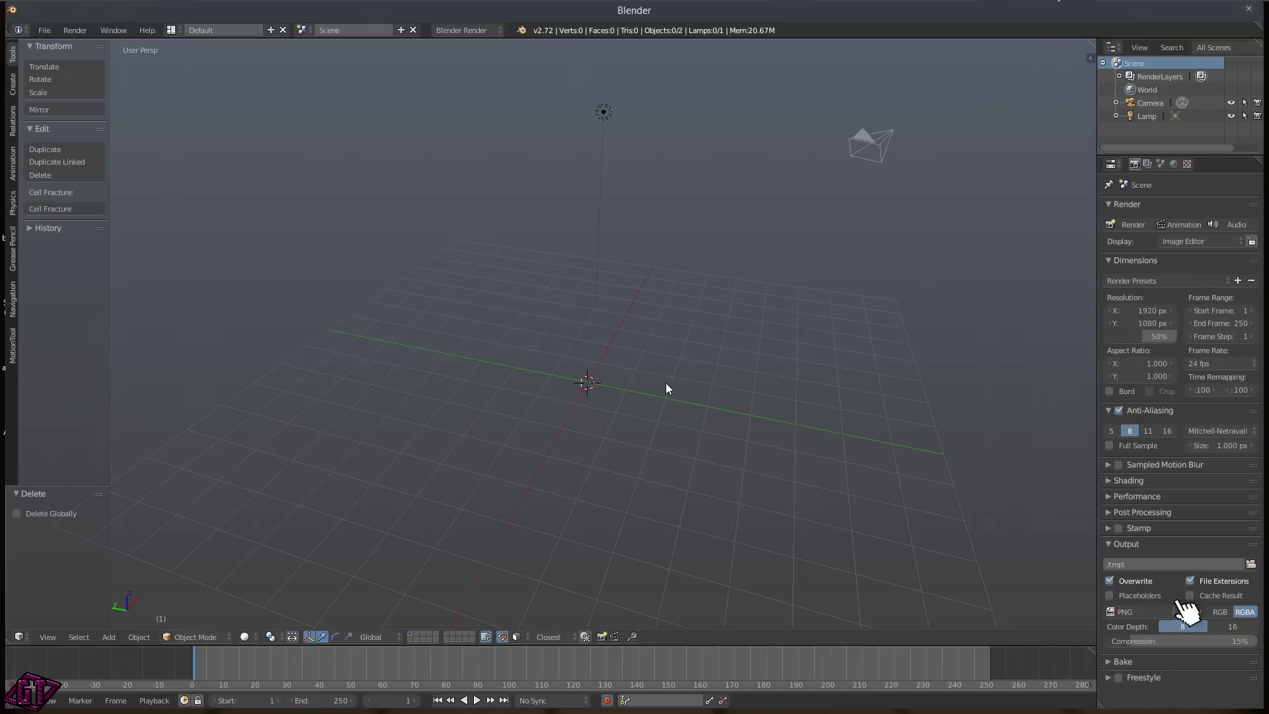